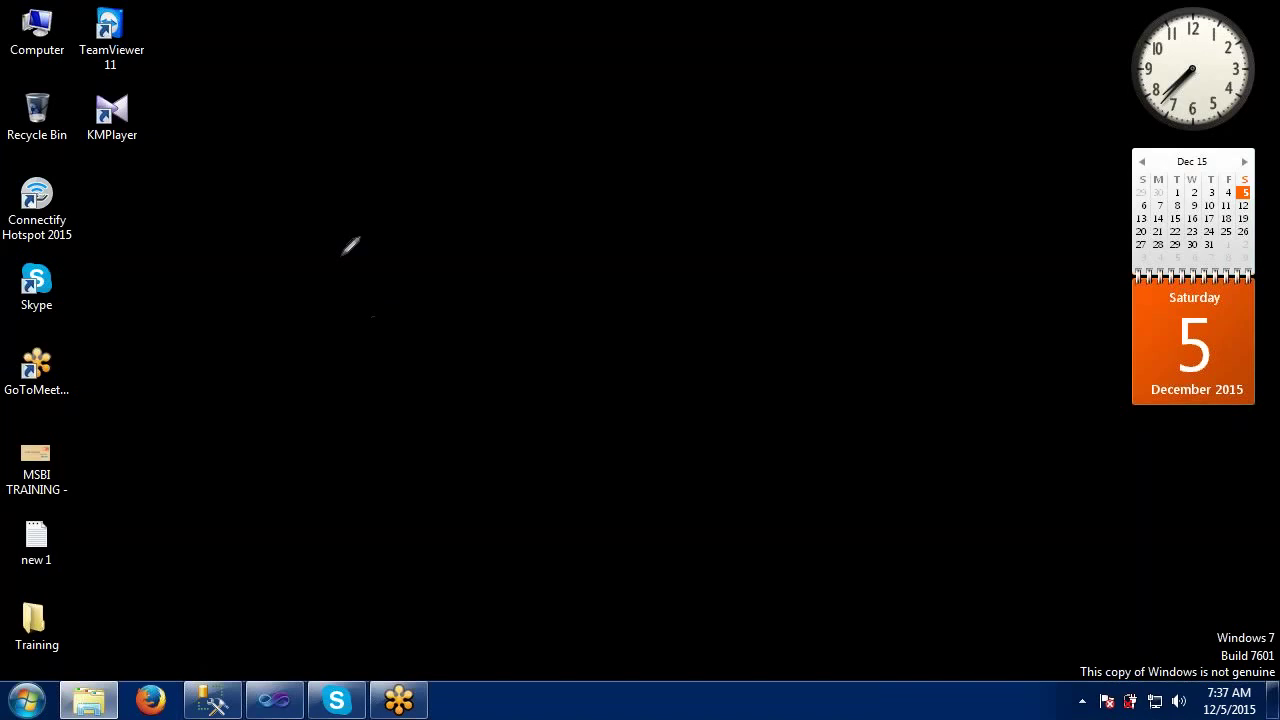
# - Sketch two boxes side by side on the desktop labelled F and T, with a header line and small file boxes in the first
pyautogui.moveTo(340, 256)
pyautogui.mouseDown()
pyautogui.moveTo(334, 357)
pyautogui.moveTo(459, 376)
pyautogui.moveTo(462, 247)
pyautogui.moveTo(364, 230)
pyautogui.moveTo(342, 262)
pyautogui.mouseUp()
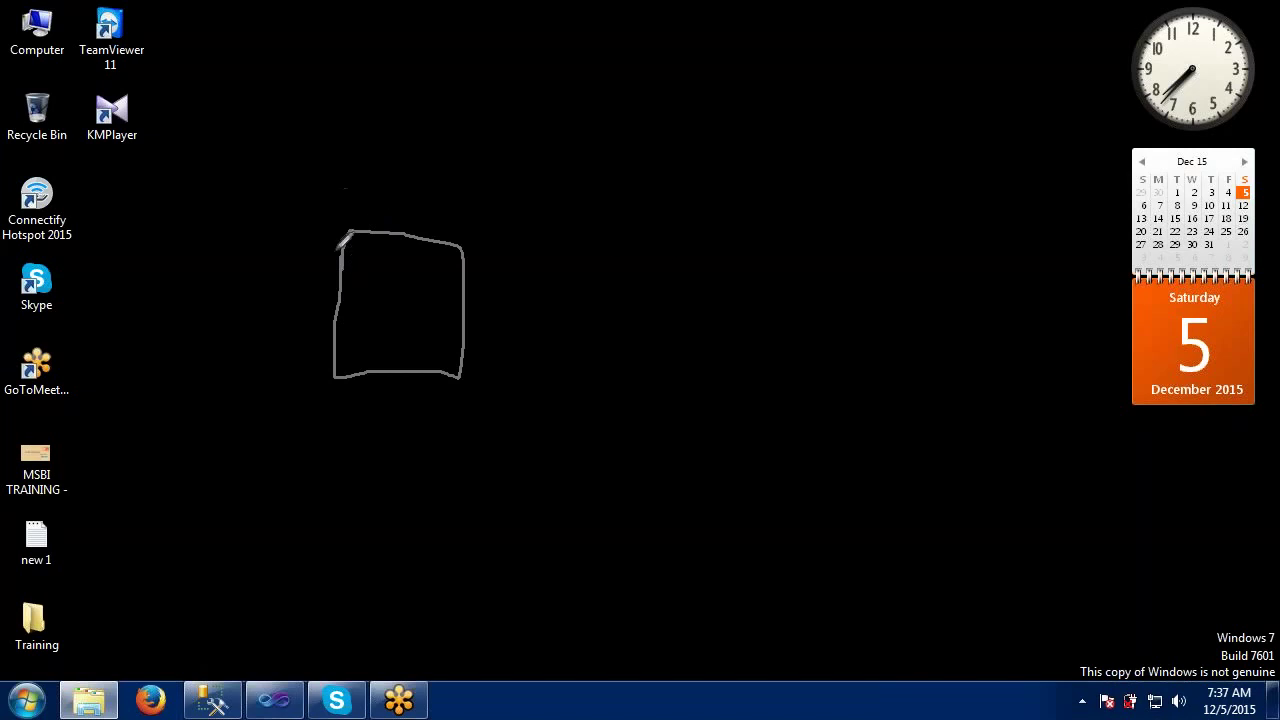
pyautogui.moveTo(342, 163)
pyautogui.mouseDown()
pyautogui.moveTo(336, 222)
pyautogui.moveTo(343, 196)
pyautogui.moveTo(366, 192)
pyautogui.mouseUp()
pyautogui.moveTo(655, 262)
pyautogui.mouseDown()
pyautogui.moveTo(656, 355)
pyautogui.moveTo(680, 398)
pyautogui.moveTo(787, 393)
pyautogui.moveTo(786, 257)
pyautogui.moveTo(657, 259)
pyautogui.mouseUp()
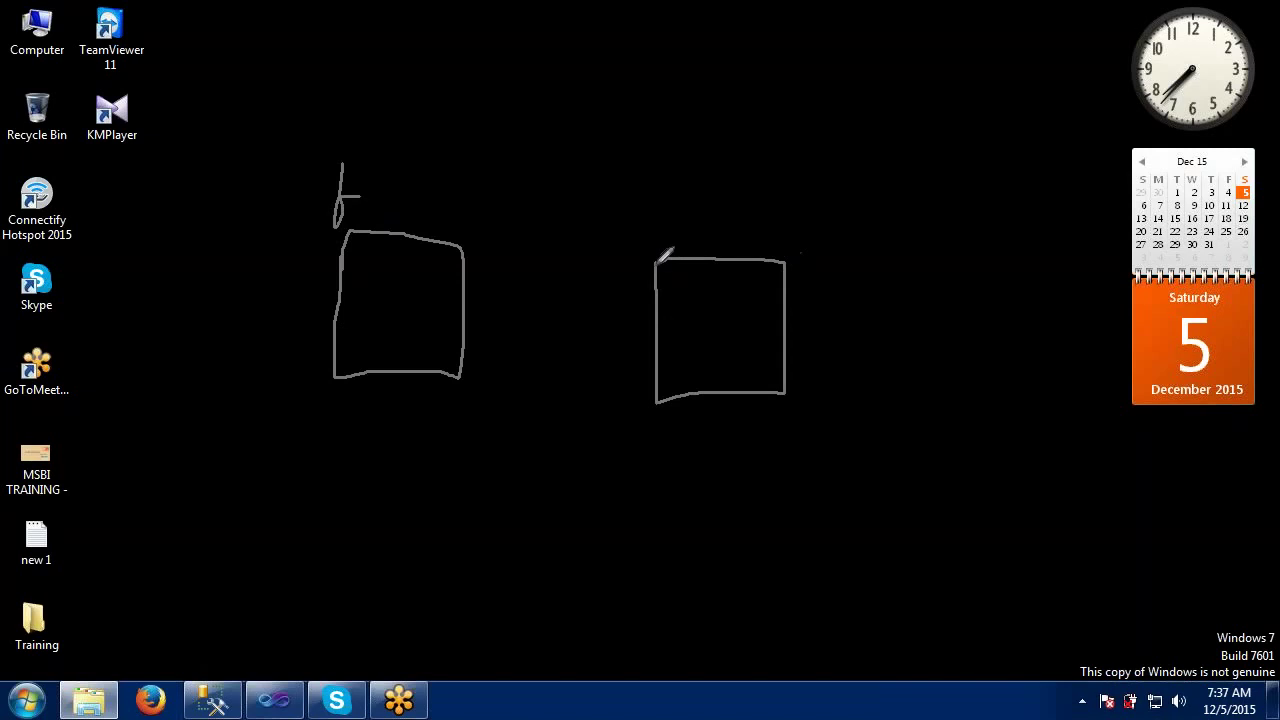
pyautogui.moveTo(686, 203)
pyautogui.mouseDown()
pyautogui.moveTo(729, 203)
pyautogui.moveTo(718, 236)
pyautogui.mouseUp()
pyautogui.moveTo(343, 267); pyautogui.dragTo(463, 270)
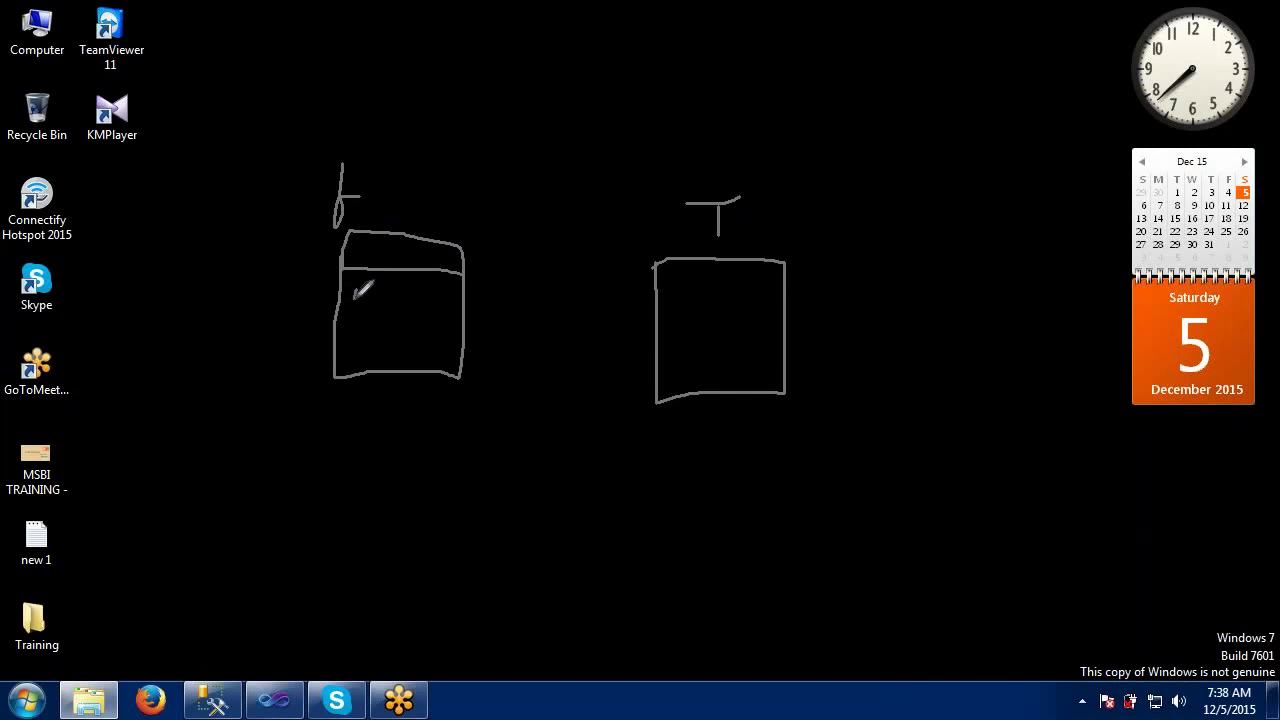
pyautogui.moveTo(354, 287)
pyautogui.mouseDown()
pyautogui.moveTo(354, 321)
pyautogui.moveTo(382, 321)
pyautogui.moveTo(382, 293)
pyautogui.moveTo(356, 288)
pyautogui.moveTo(399, 317)
pyautogui.moveTo(428, 322)
pyautogui.moveTo(428, 305)
pyautogui.moveTo(407, 304)
pyautogui.moveTo(358, 374)
pyautogui.moveTo(386, 344)
pyautogui.moveTo(366, 334)
pyautogui.mouseUp()
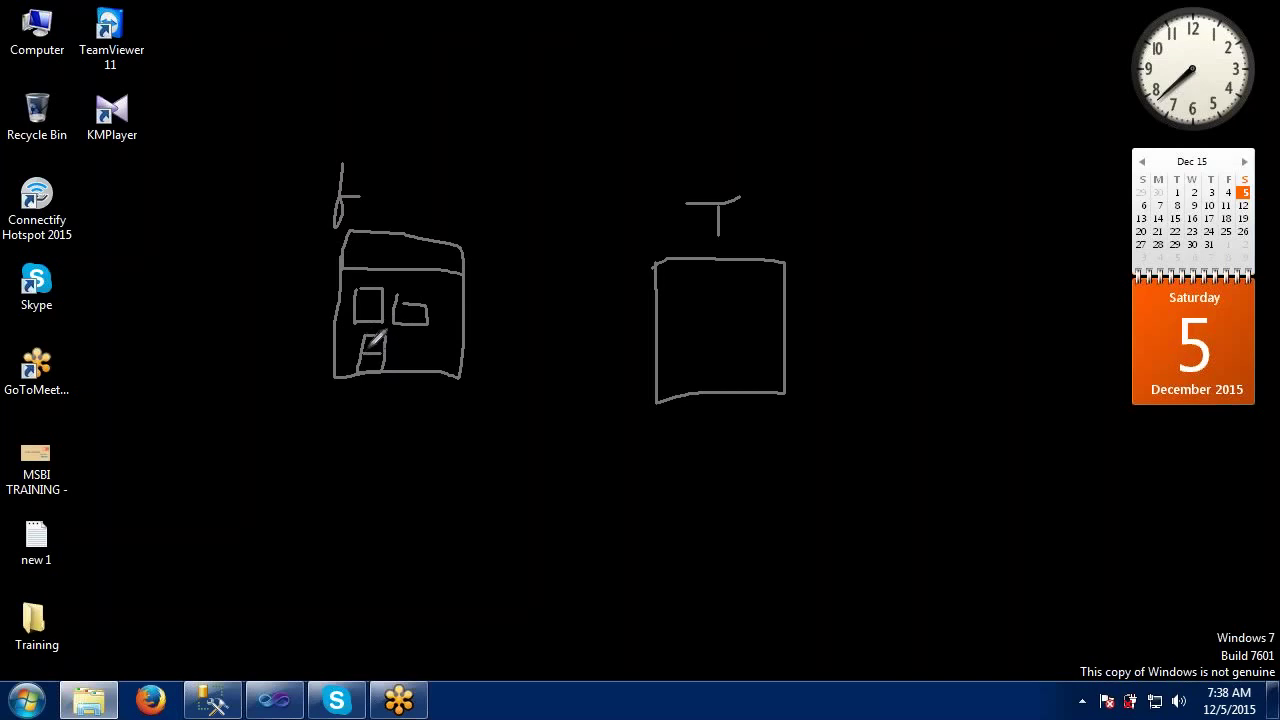
pyautogui.moveTo(362, 348); pyautogui.dragTo(386, 347)
# - Draw an arrow between the two boxes, divide the T box into a table and number the small boxes, ending by clearing the drawing
pyautogui.moveTo(462, 313)
pyautogui.mouseDown()
pyautogui.moveTo(652, 320)
pyautogui.moveTo(614, 342)
pyautogui.mouseUp()
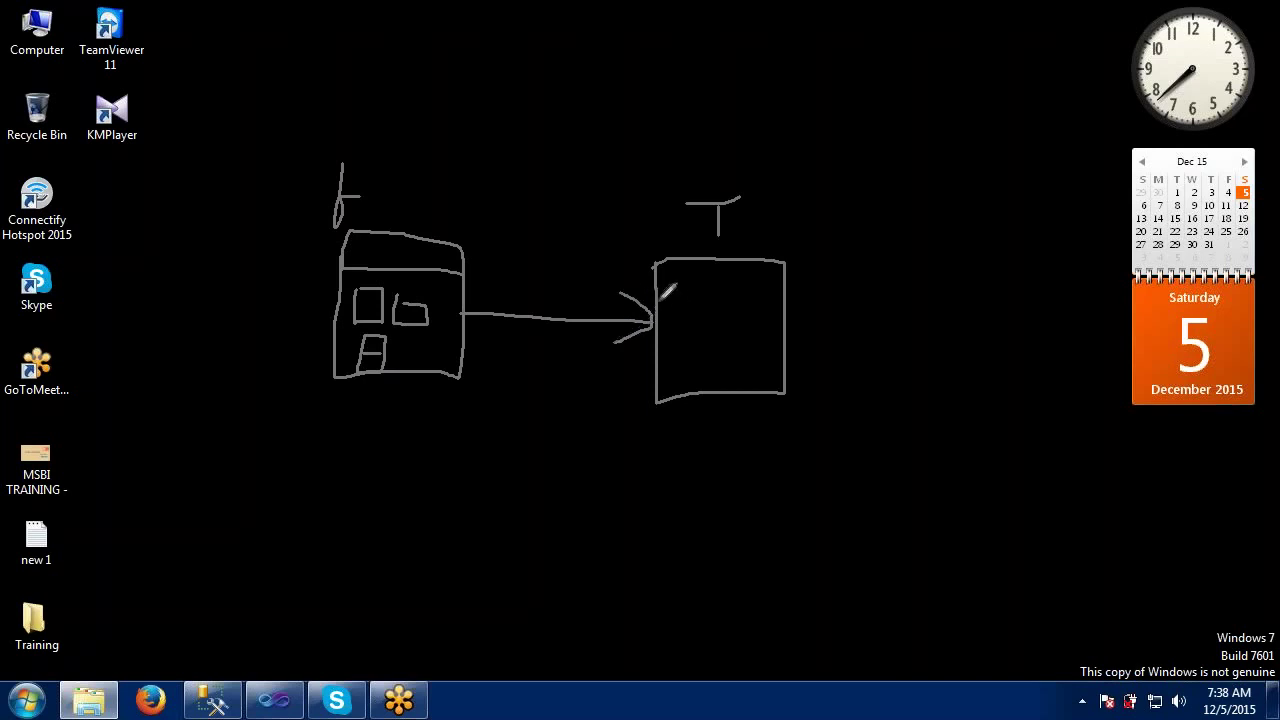
pyautogui.moveTo(659, 301); pyautogui.dragTo(786, 300)
pyautogui.moveTo(709, 258); pyautogui.dragTo(704, 390)
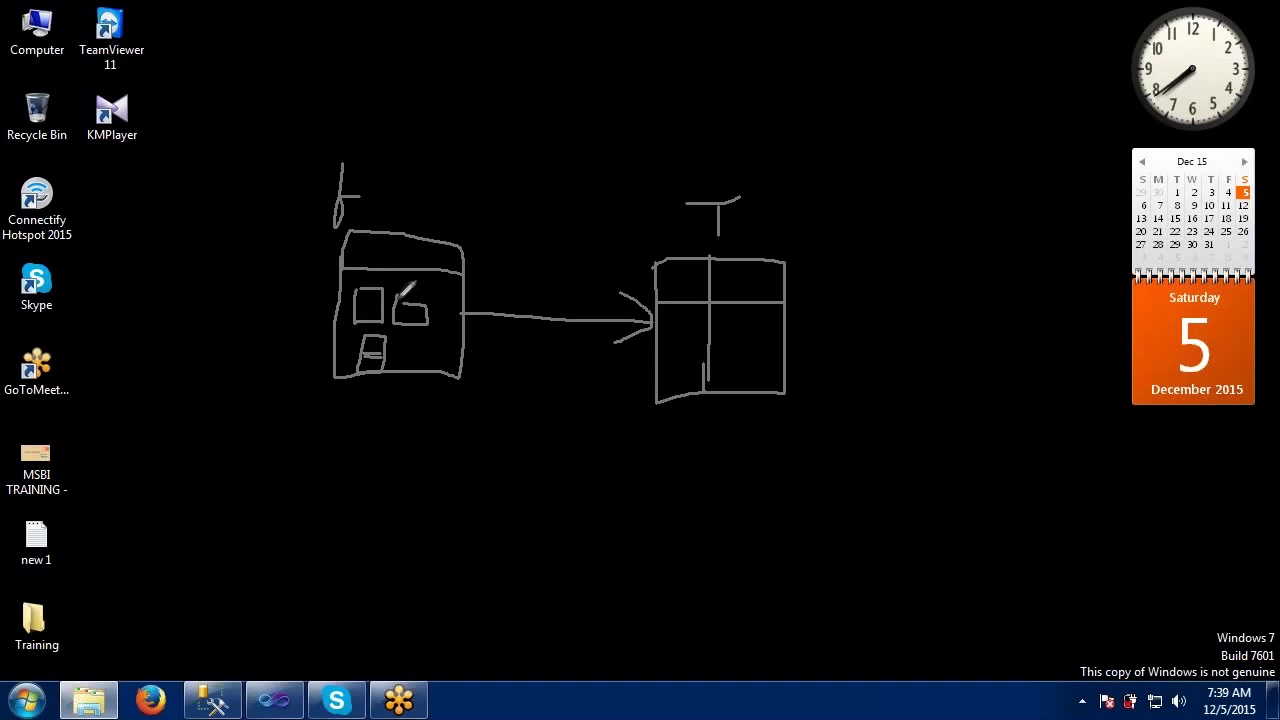
pyautogui.moveTo(364, 306)
pyautogui.mouseDown()
pyautogui.moveTo(364, 319)
pyautogui.moveTo(421, 314)
pyautogui.mouseUp()
pyautogui.moveTo(706, 318); pyautogui.dragTo(706, 390)
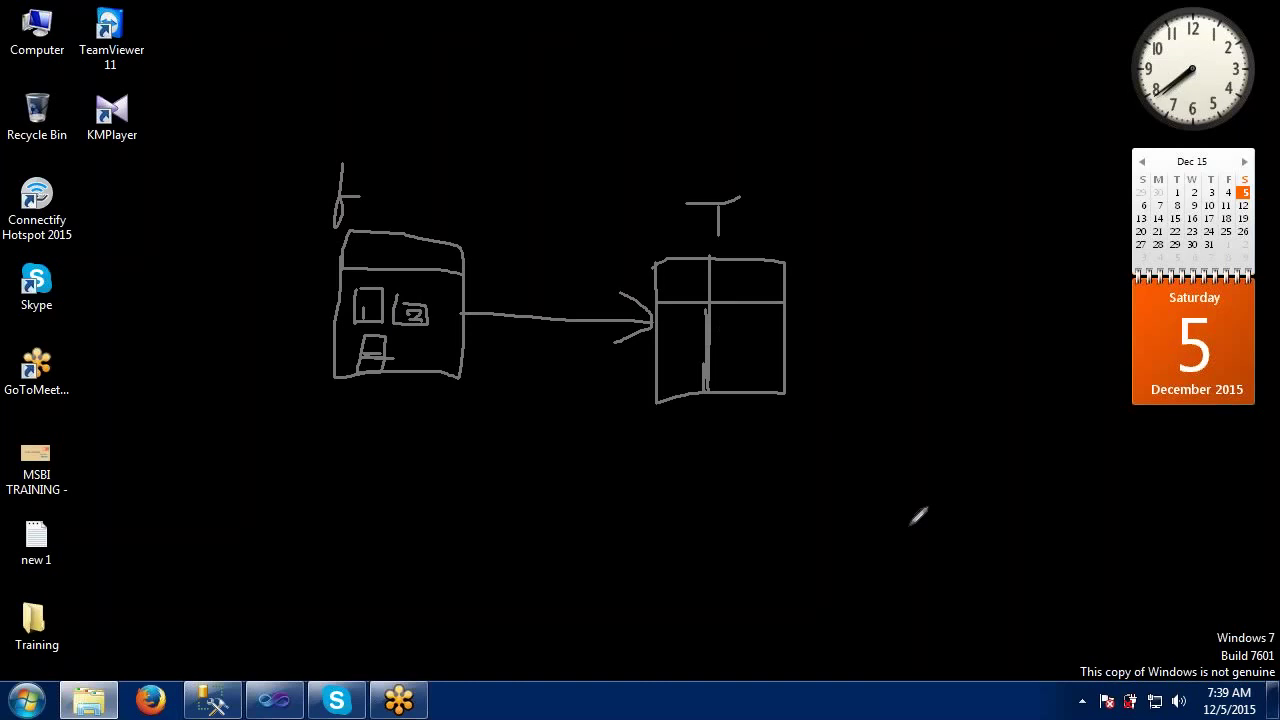
pyautogui.press('Escape')
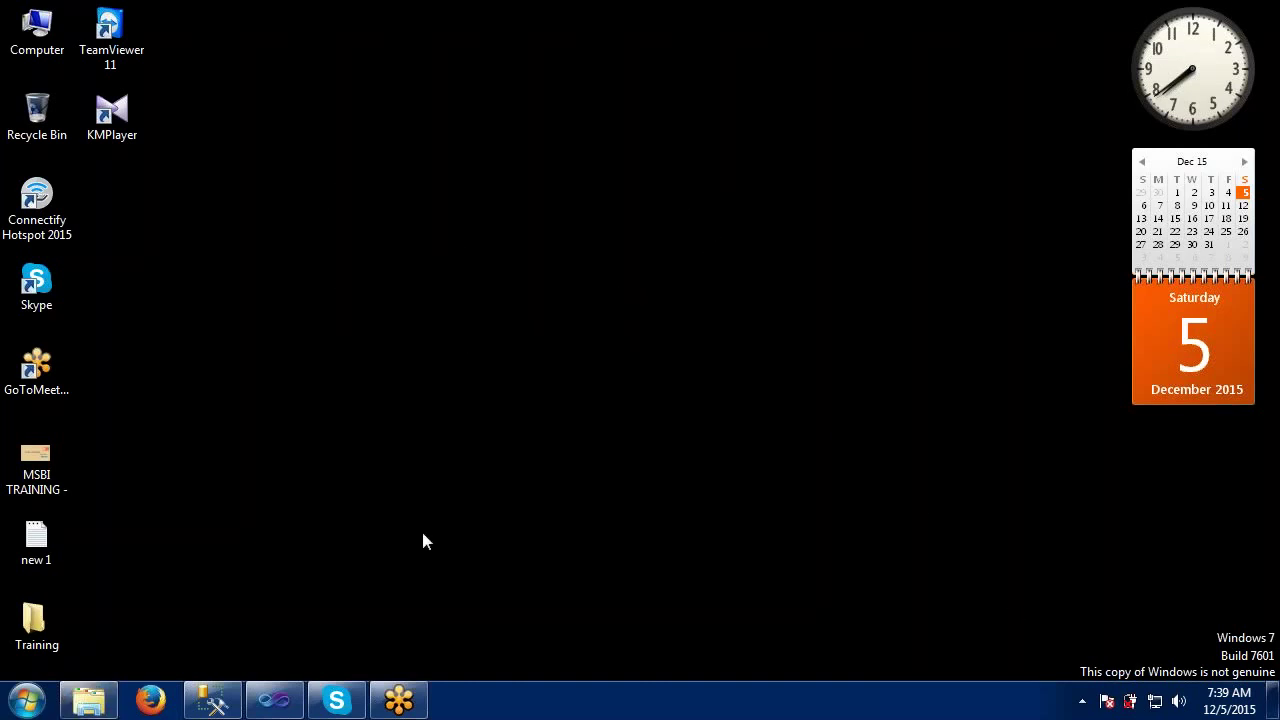
# - Switch to Windows Explorer's Sample Pictures folder and inspect the Chrysanthemum, Desert and Hydrangeas images
pyautogui.click(84, 704)
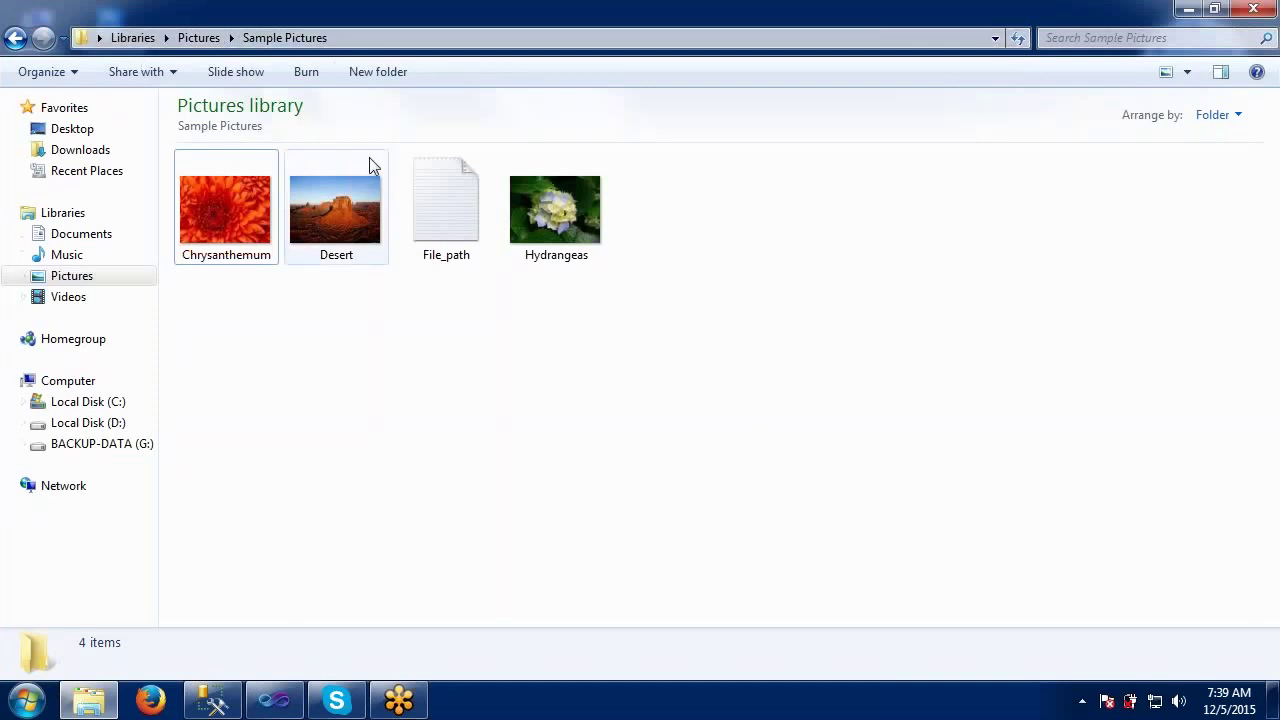
pyautogui.click(222, 225)
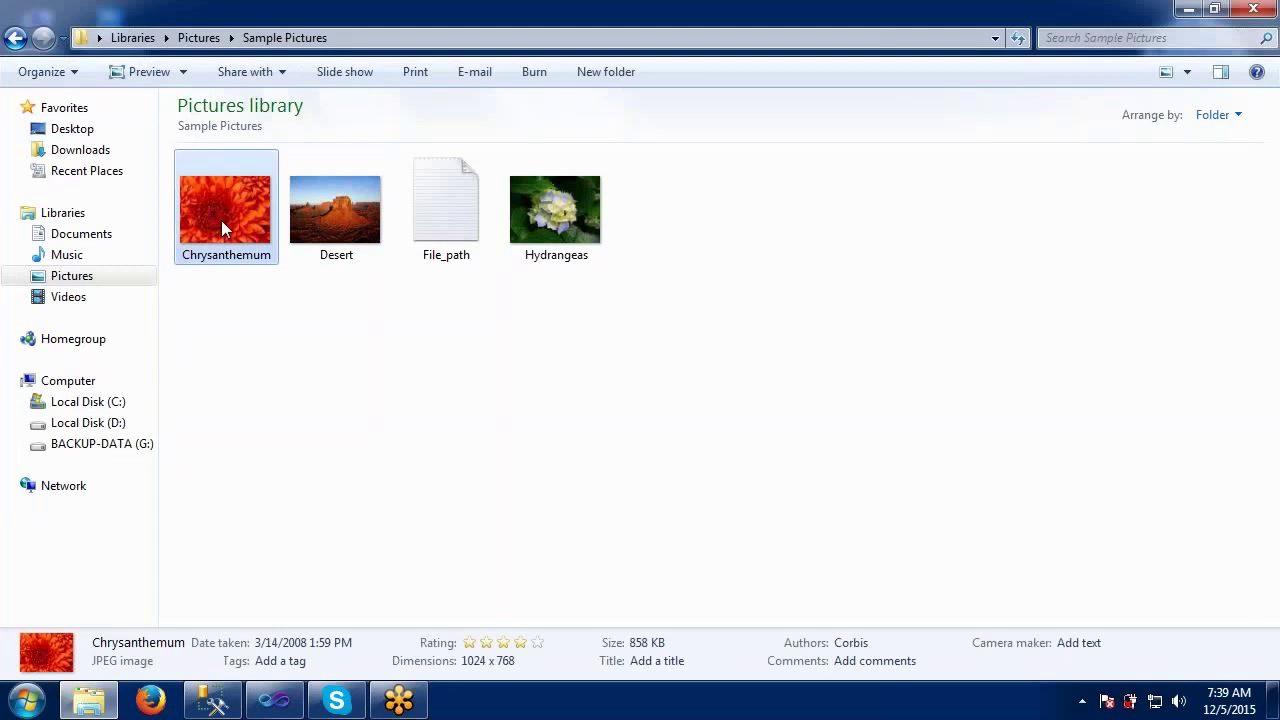
pyautogui.click(333, 207)
pyautogui.click(565, 220)
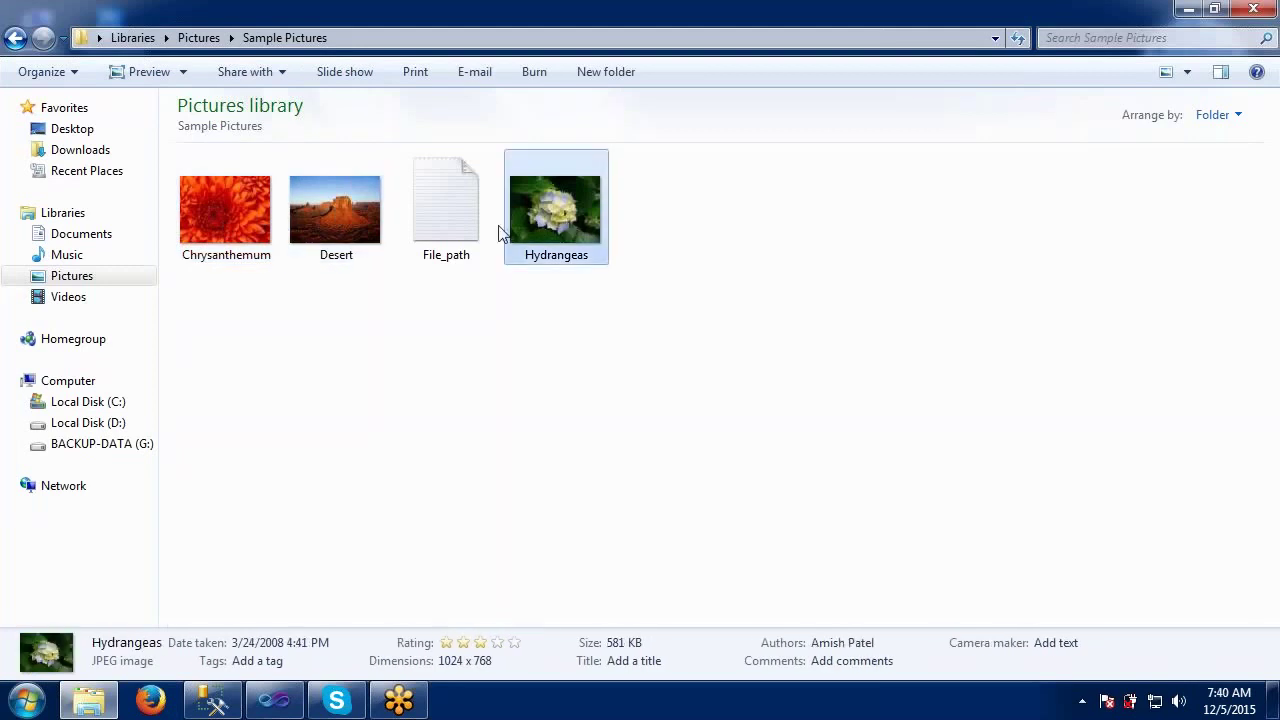
# - Open the File_path text document and reposition its window to read the listed picture paths
pyautogui.click(450, 224)
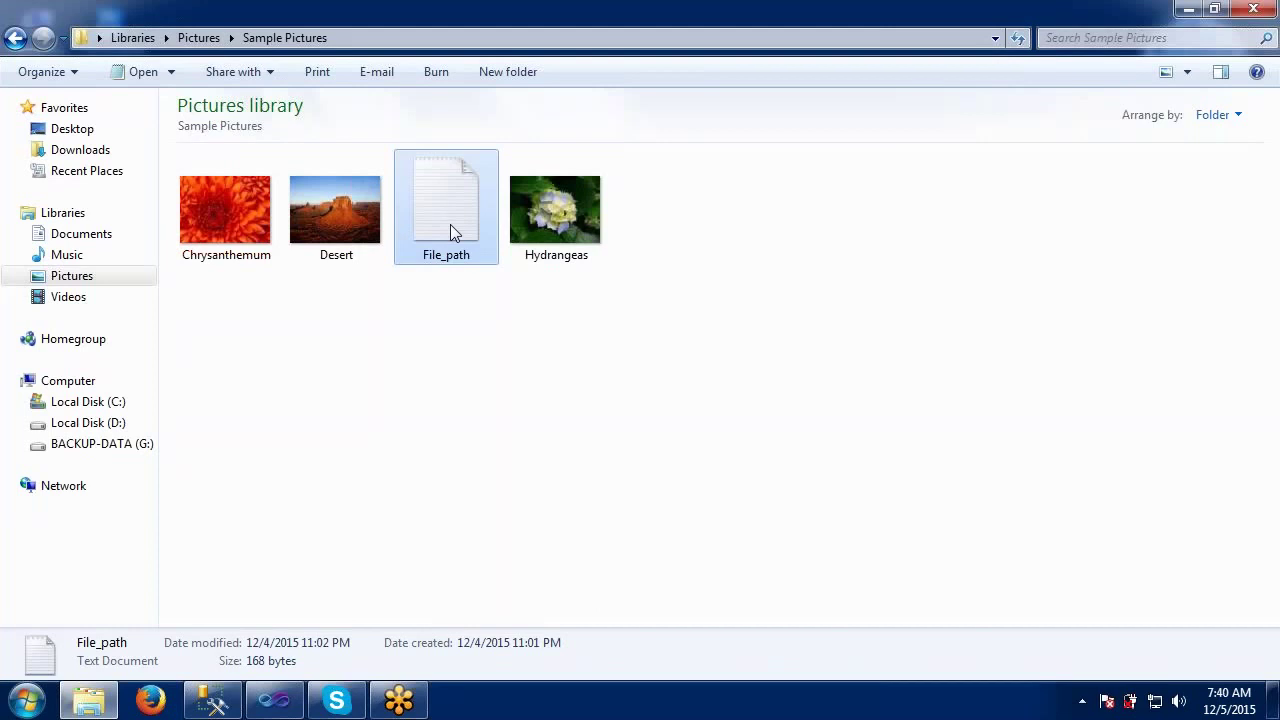
pyautogui.rightClick(450, 224)
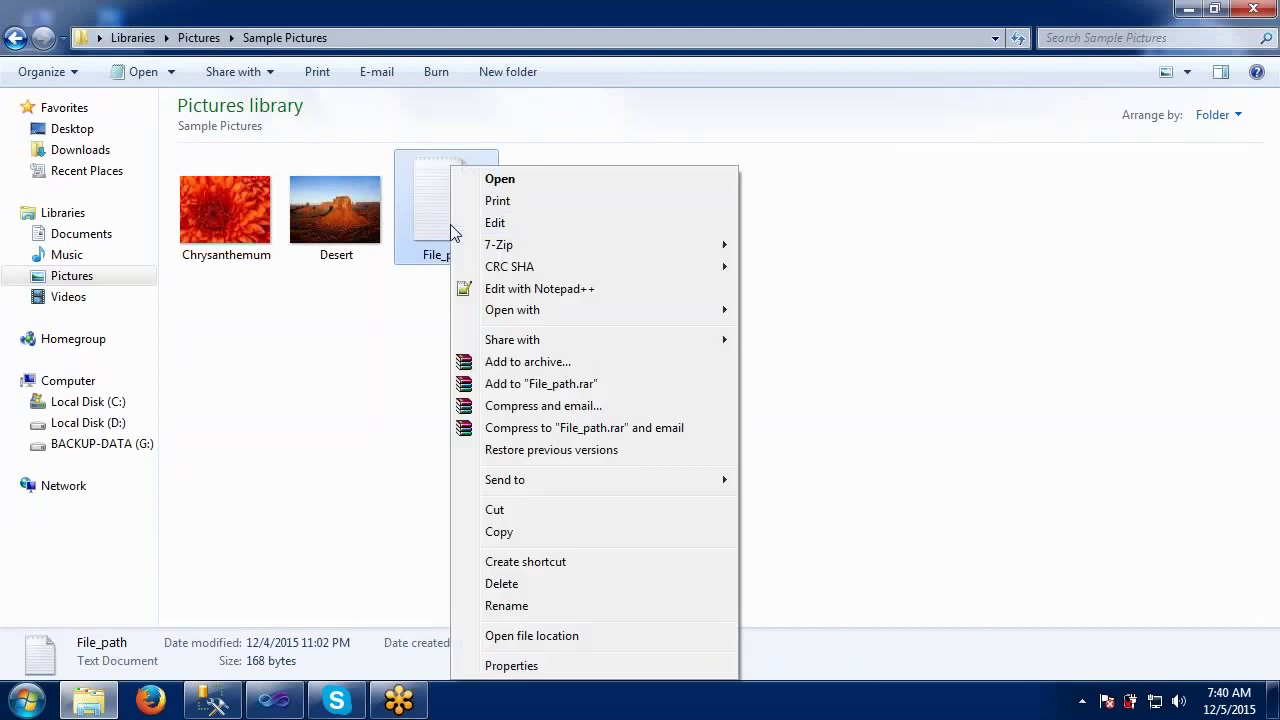
pyautogui.click(498, 179)
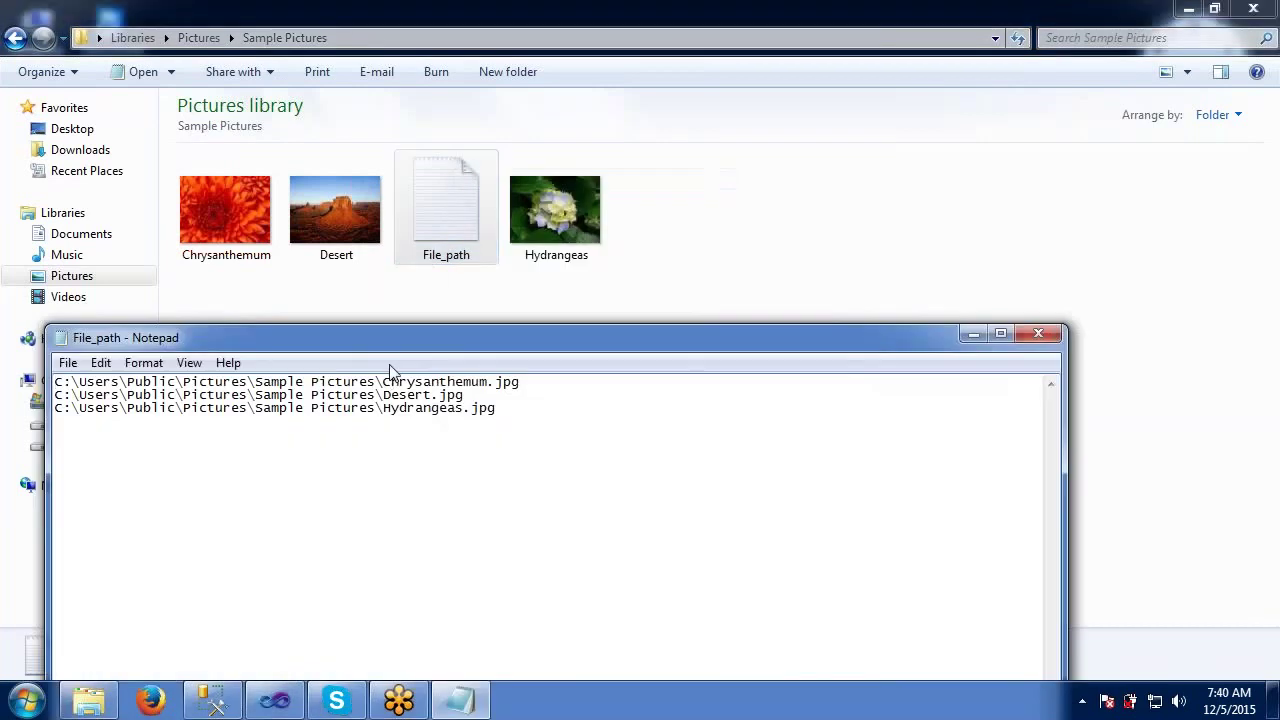
pyautogui.moveTo(397, 345); pyautogui.dragTo(629, 339)
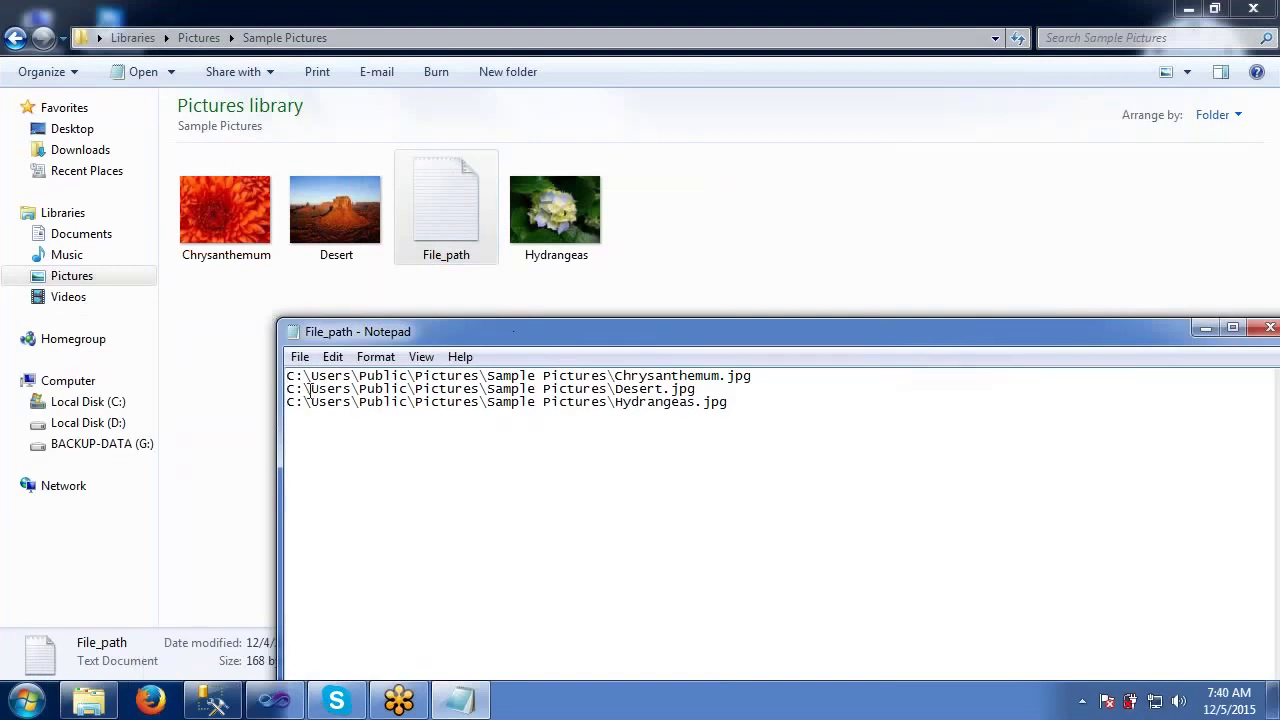
# - Show the Sample Pictures folder's full path and compare it with the three paths listed in File_path
pyautogui.click(578, 36)
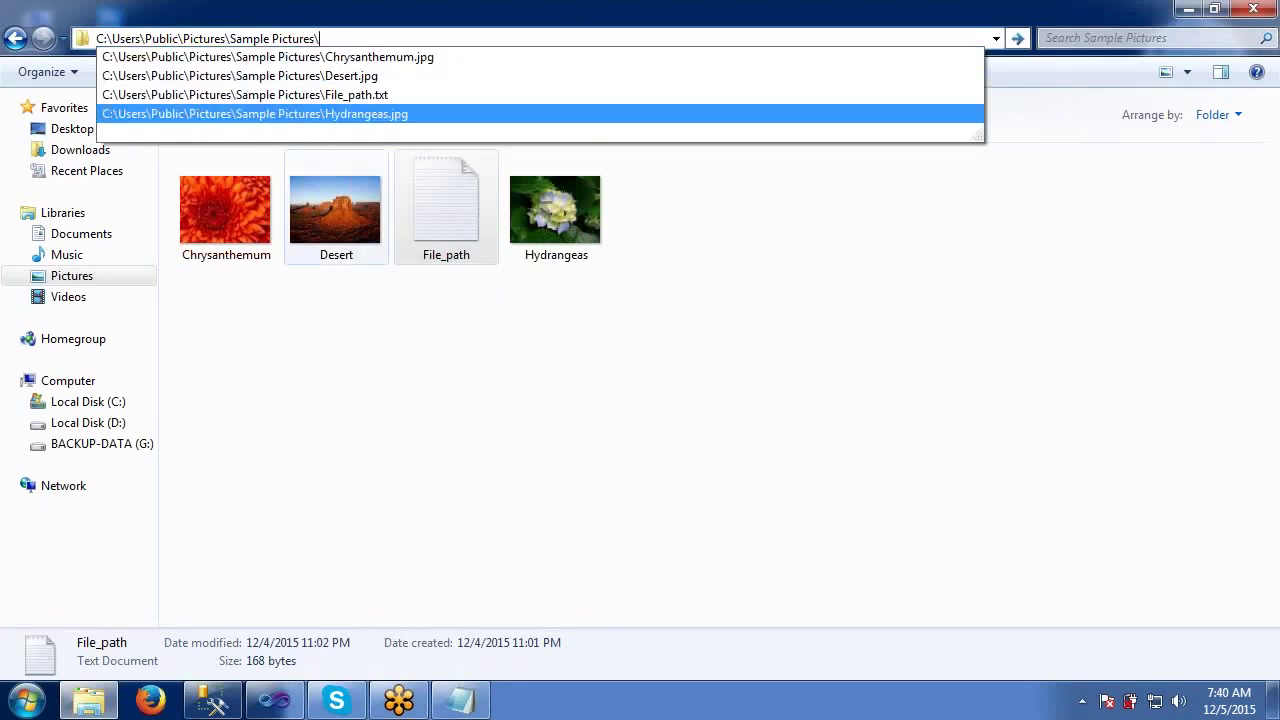
pyautogui.click(400, 380)
pyautogui.click(460, 700)
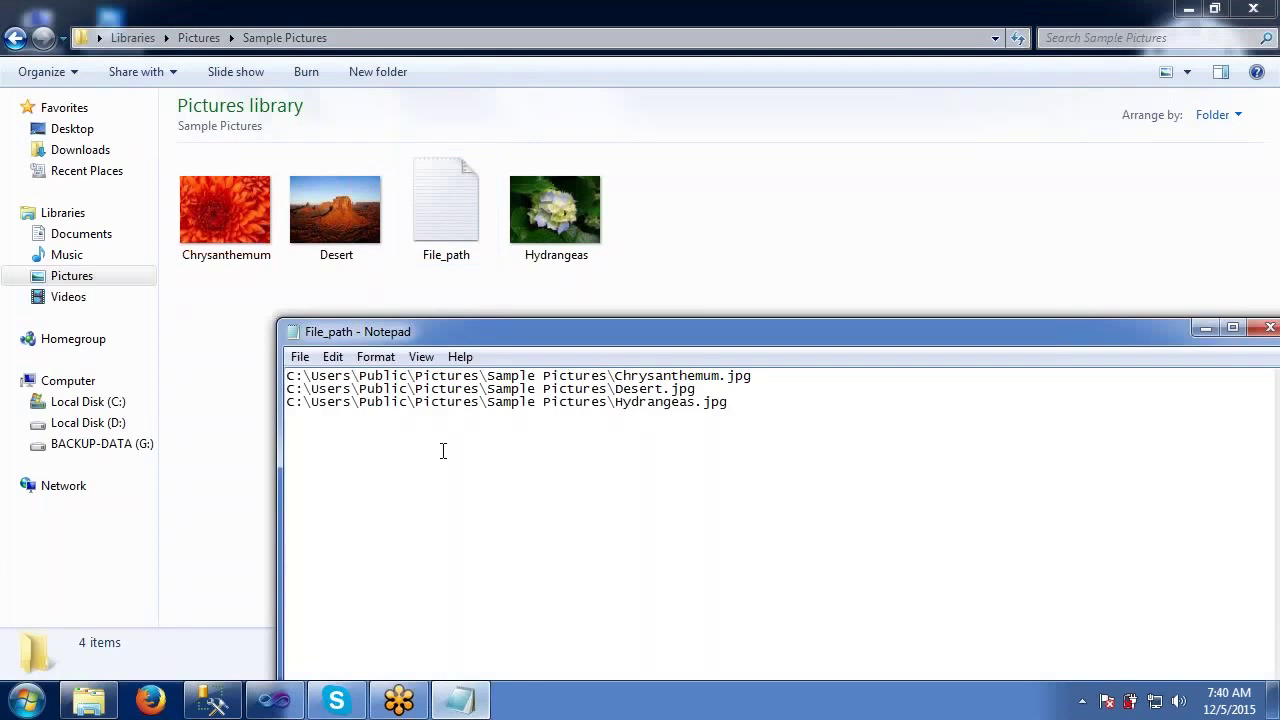
pyautogui.moveTo(467, 408); pyautogui.dragTo(243, 371)
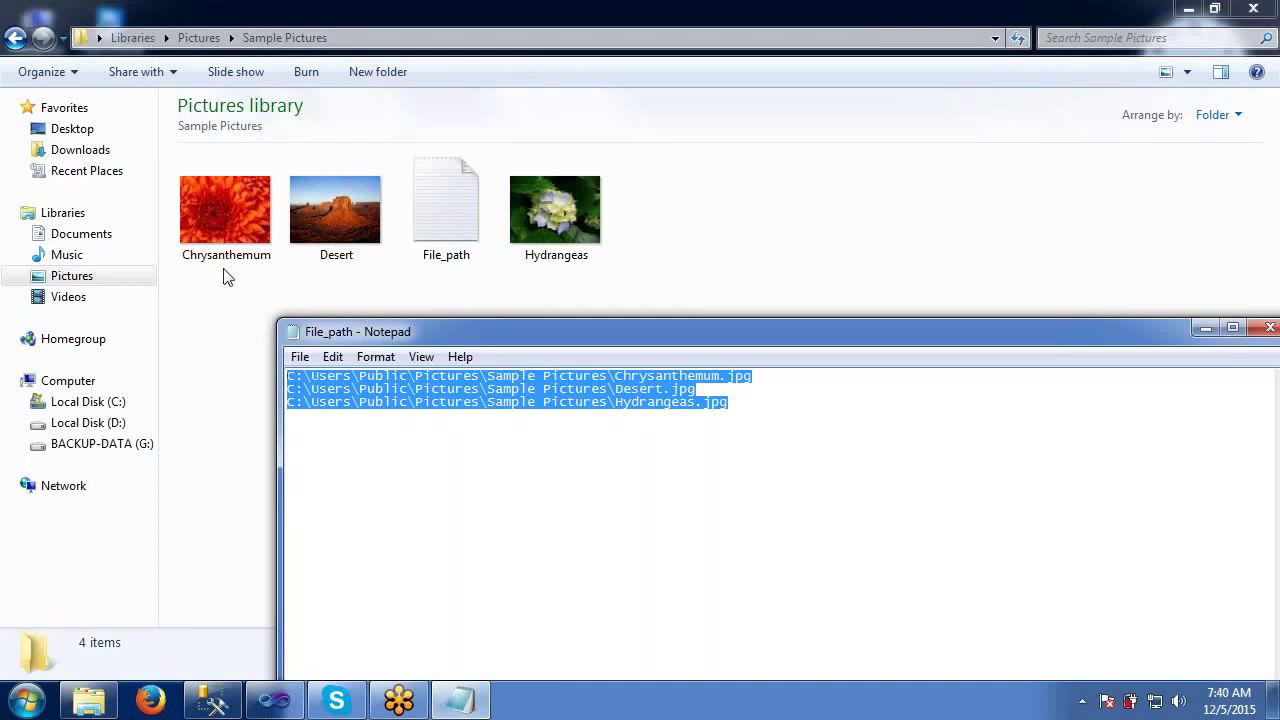
# - Examine the Chrysanthemum, Desert and Hydrangeas files in the Sample Pictures folder as the images listed in File_path
pyautogui.click(226, 207)
pyautogui.click(335, 195)
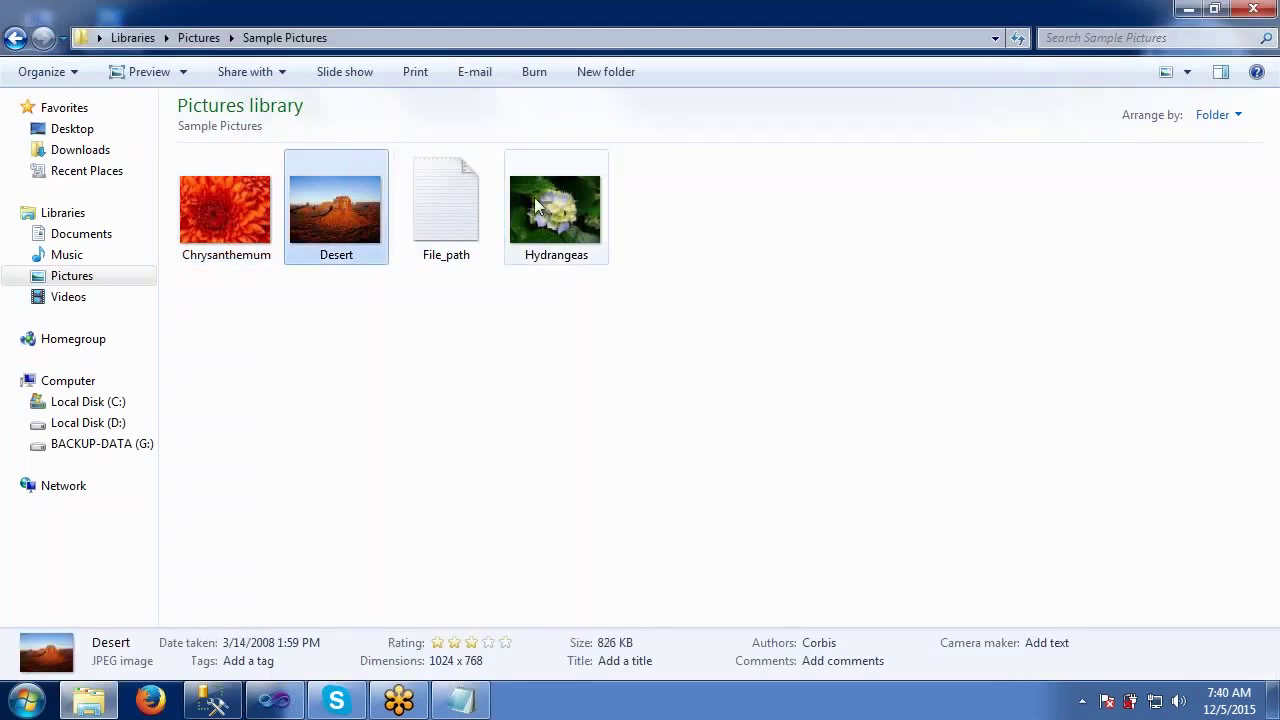
pyautogui.click(534, 197)
pyautogui.click(308, 217)
pyautogui.click(240, 214)
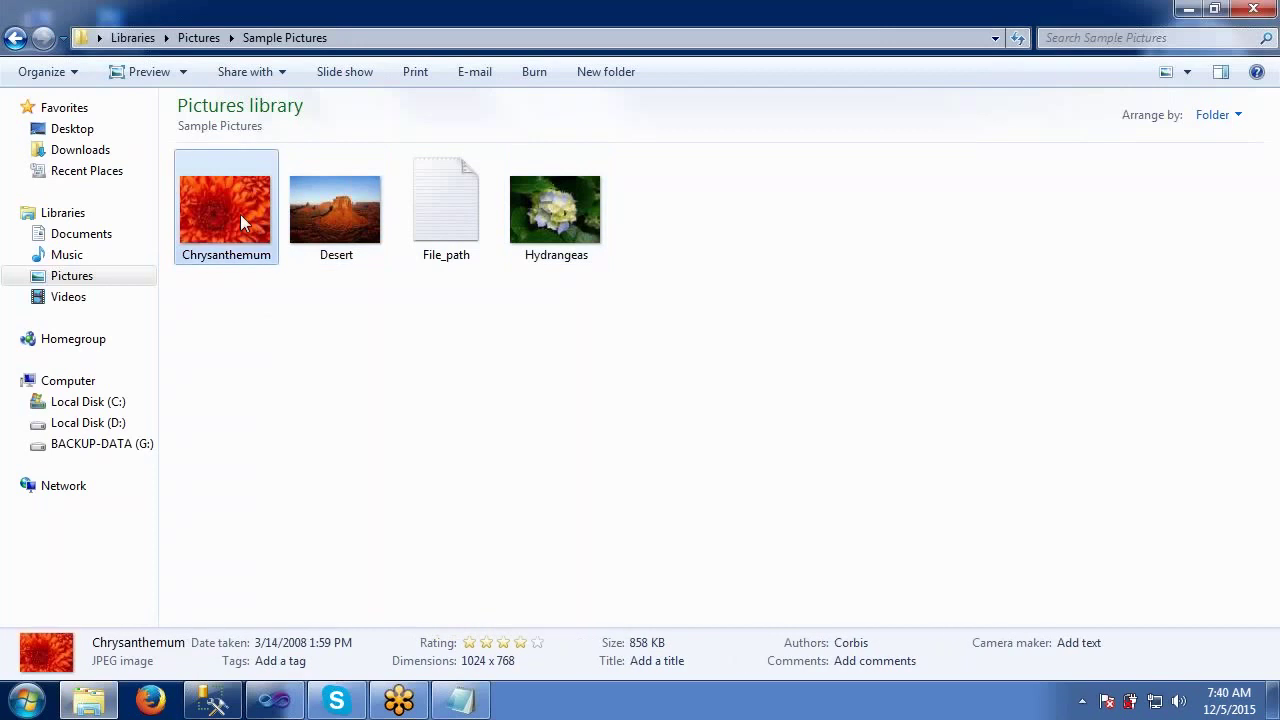
pyautogui.click(361, 209)
pyautogui.click(580, 218)
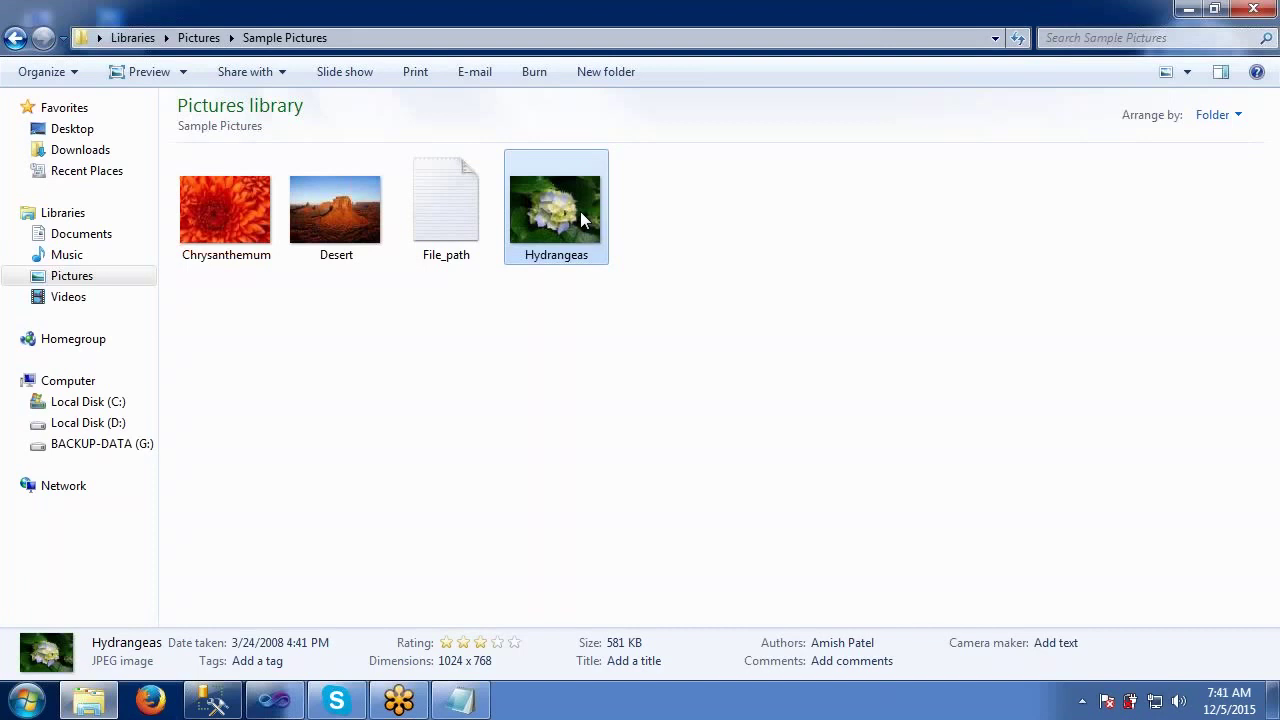
pyautogui.click(520, 300)
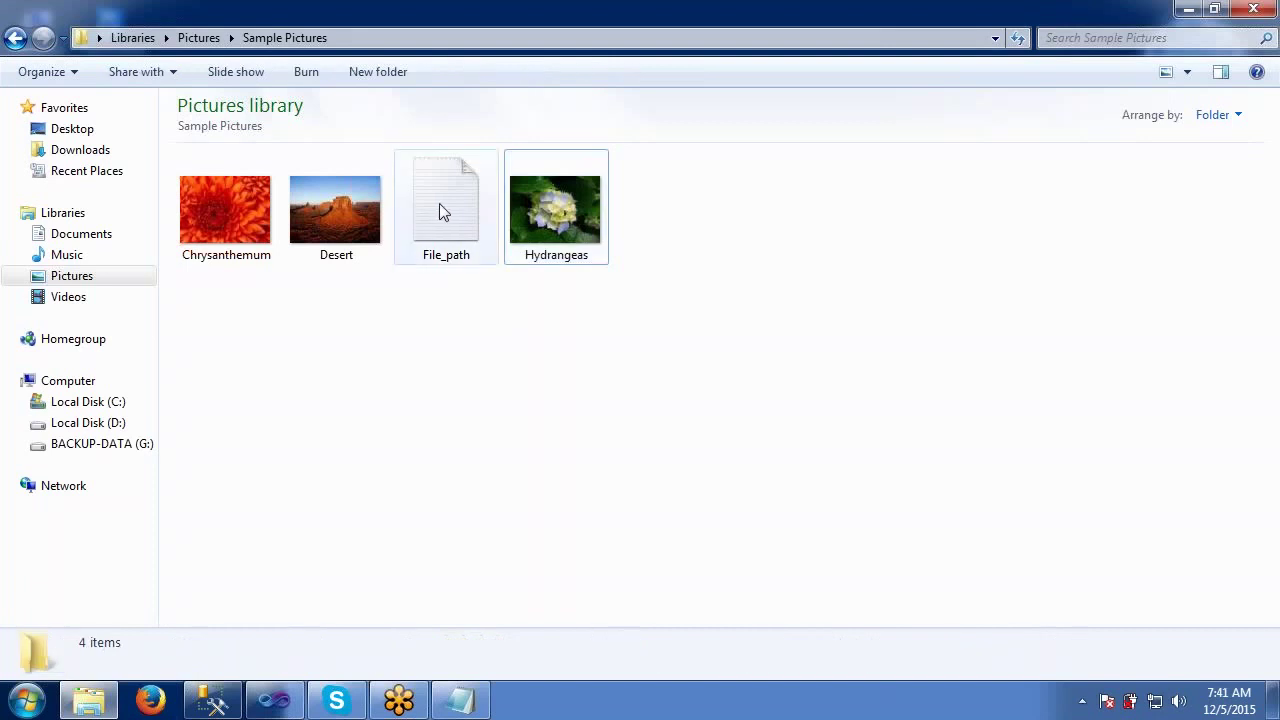
# - Open File_path again, highlight the Chrysanthemum.jpg path and return to the Sample Pictures folder
pyautogui.doubleClick(443, 211)
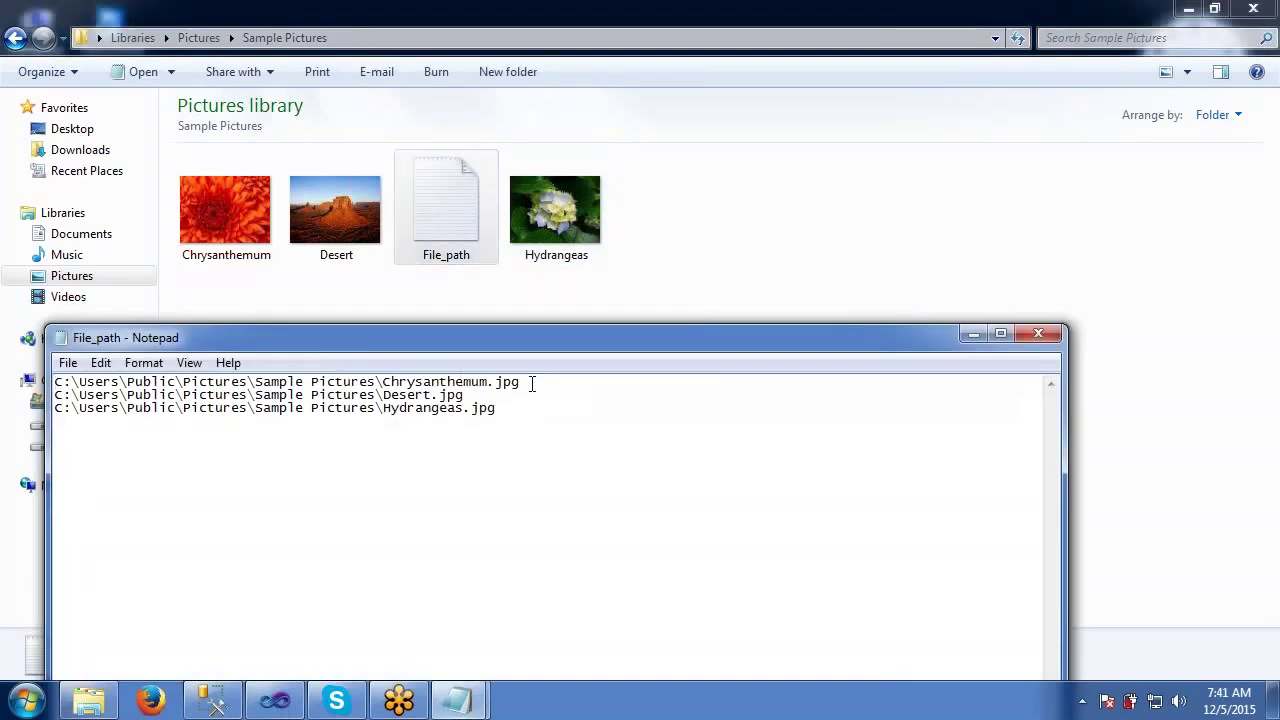
pyautogui.moveTo(528, 383); pyautogui.dragTo(12, 381)
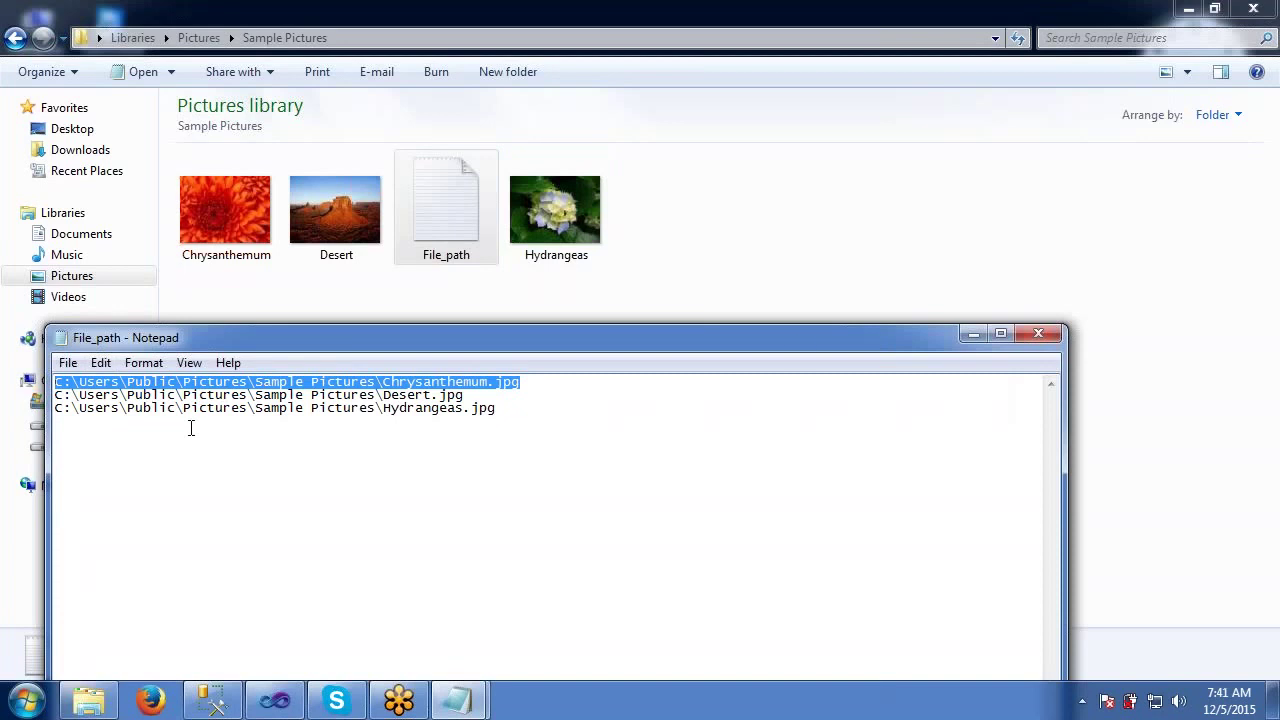
pyautogui.hotkey('alt', 'F4')
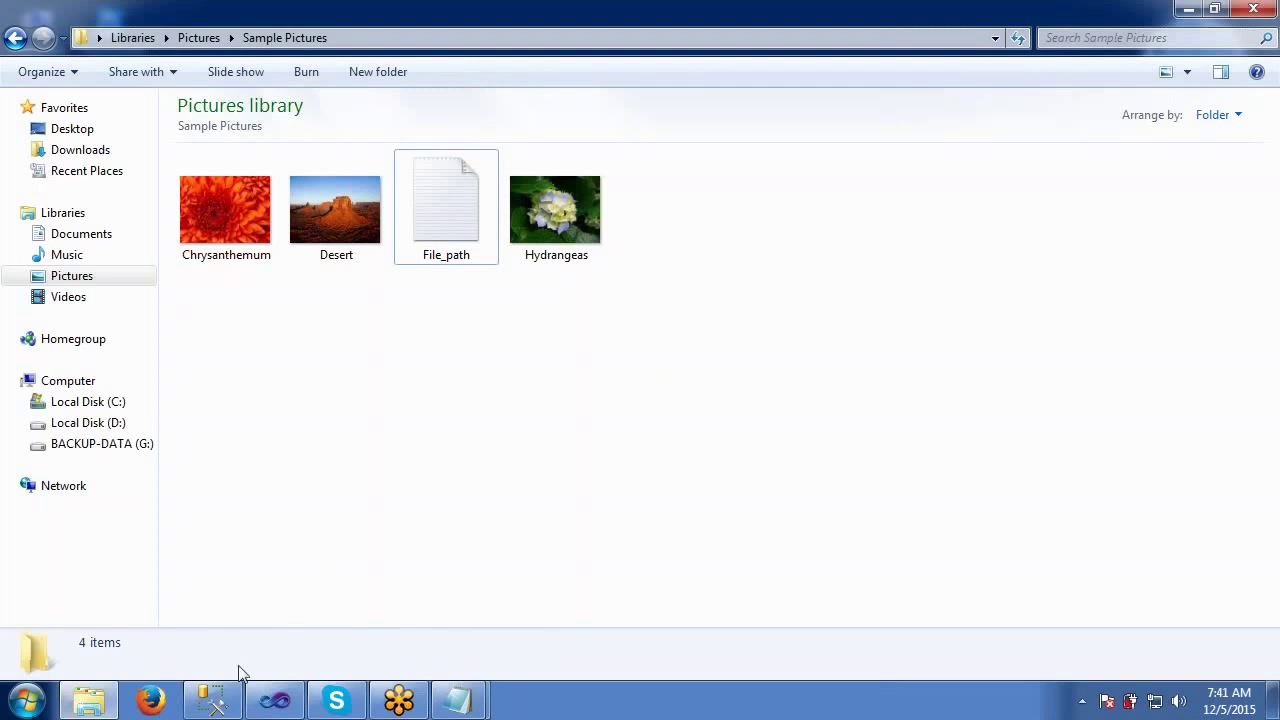
# - Switch to SQL Server Management Studio and review the create table Pictures statement and its Image_ID int identity(1,1) column
pyautogui.click(222, 700)
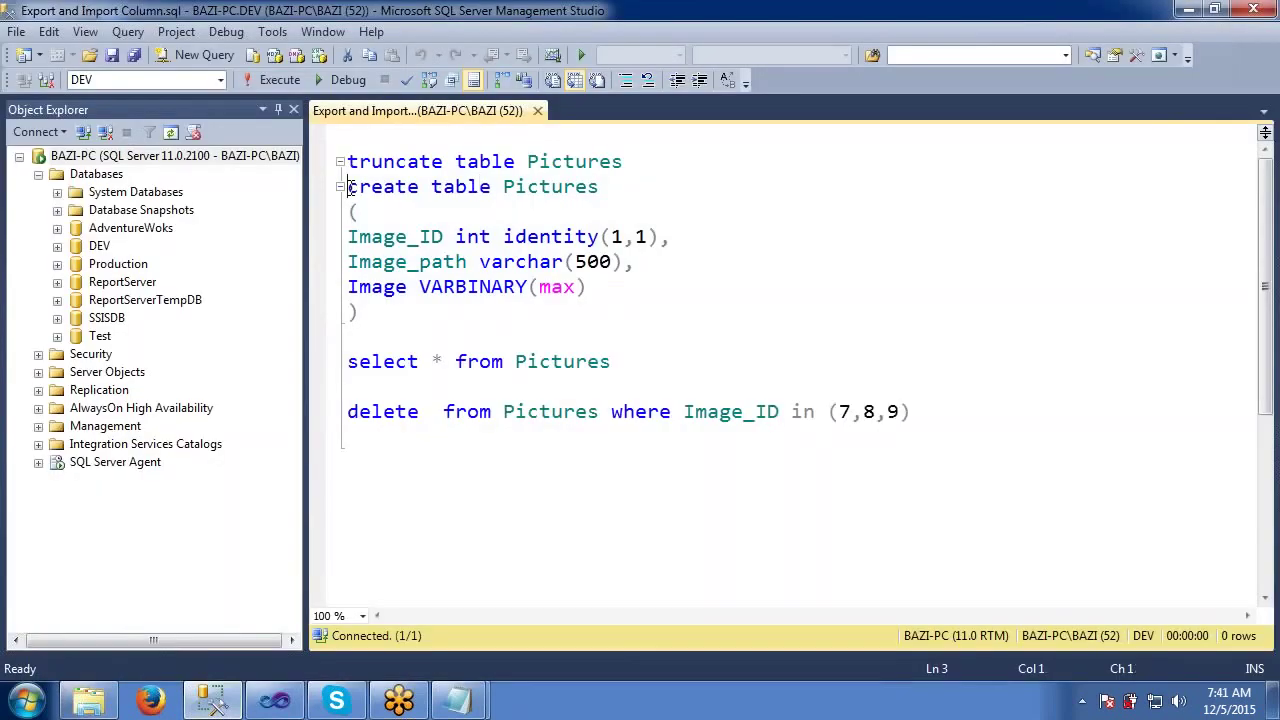
pyautogui.moveTo(348, 187); pyautogui.dragTo(383, 310)
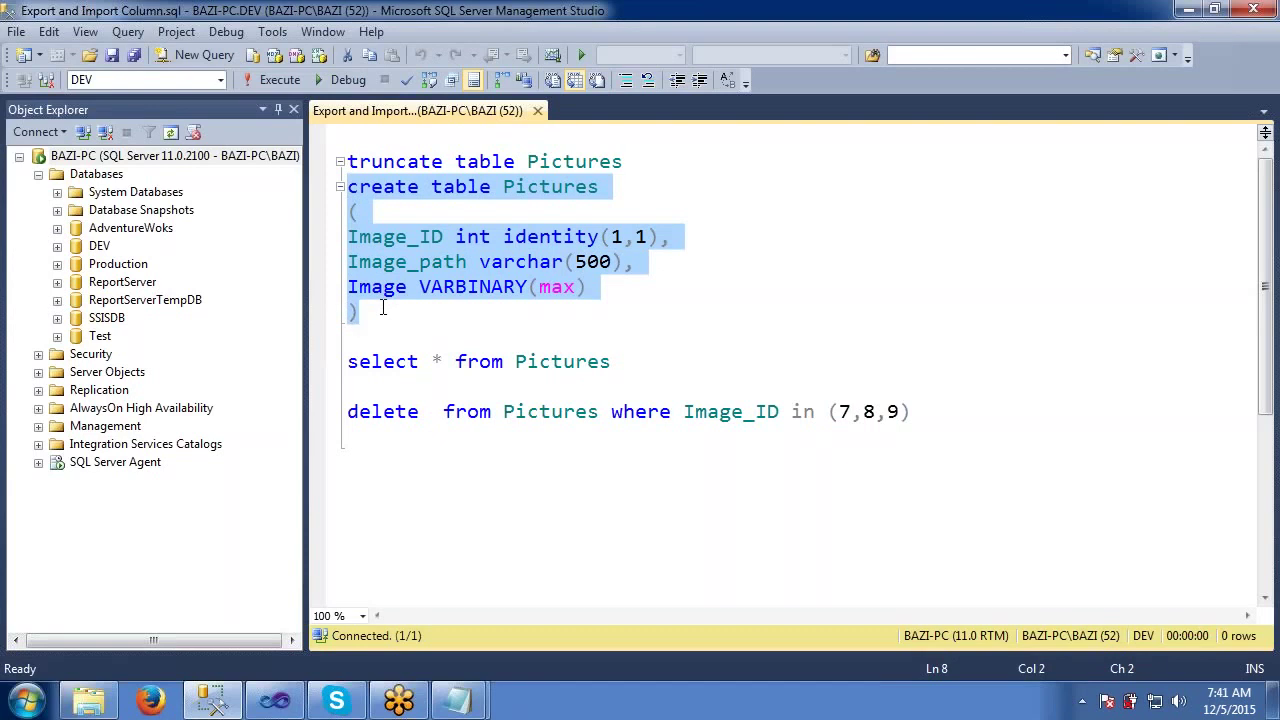
pyautogui.click(389, 241)
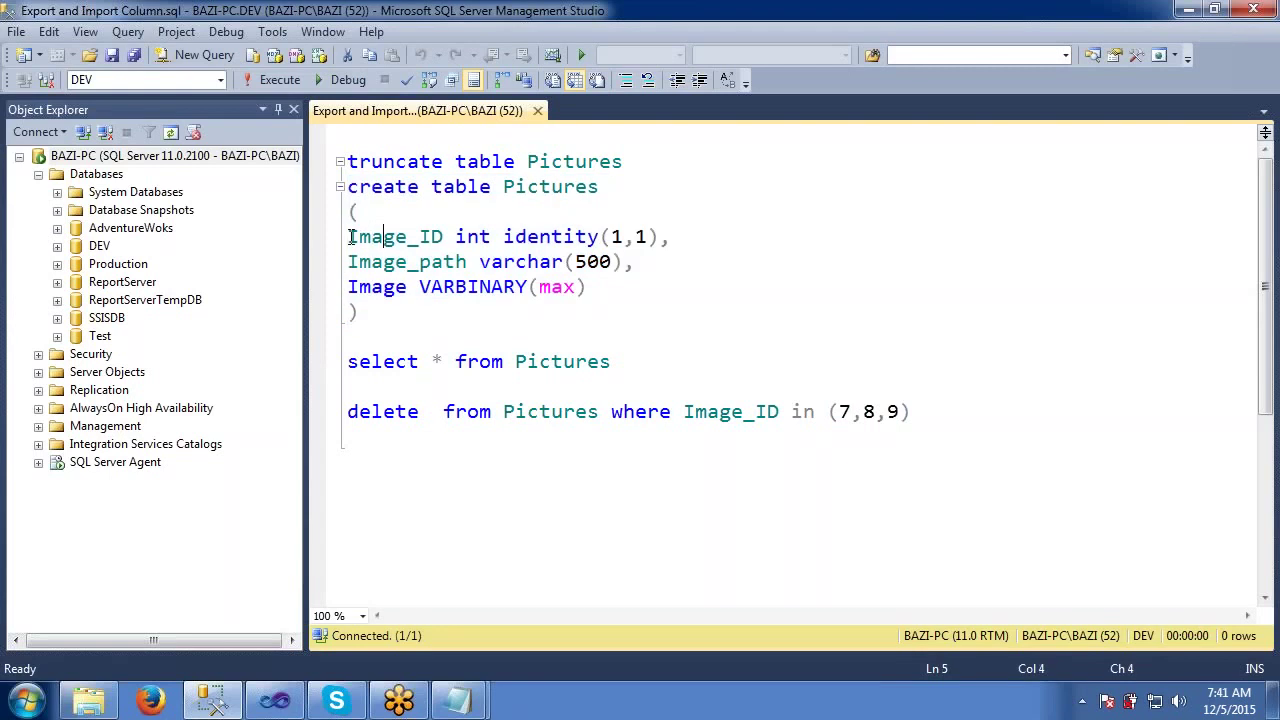
pyautogui.moveTo(350, 237); pyautogui.dragTo(675, 236)
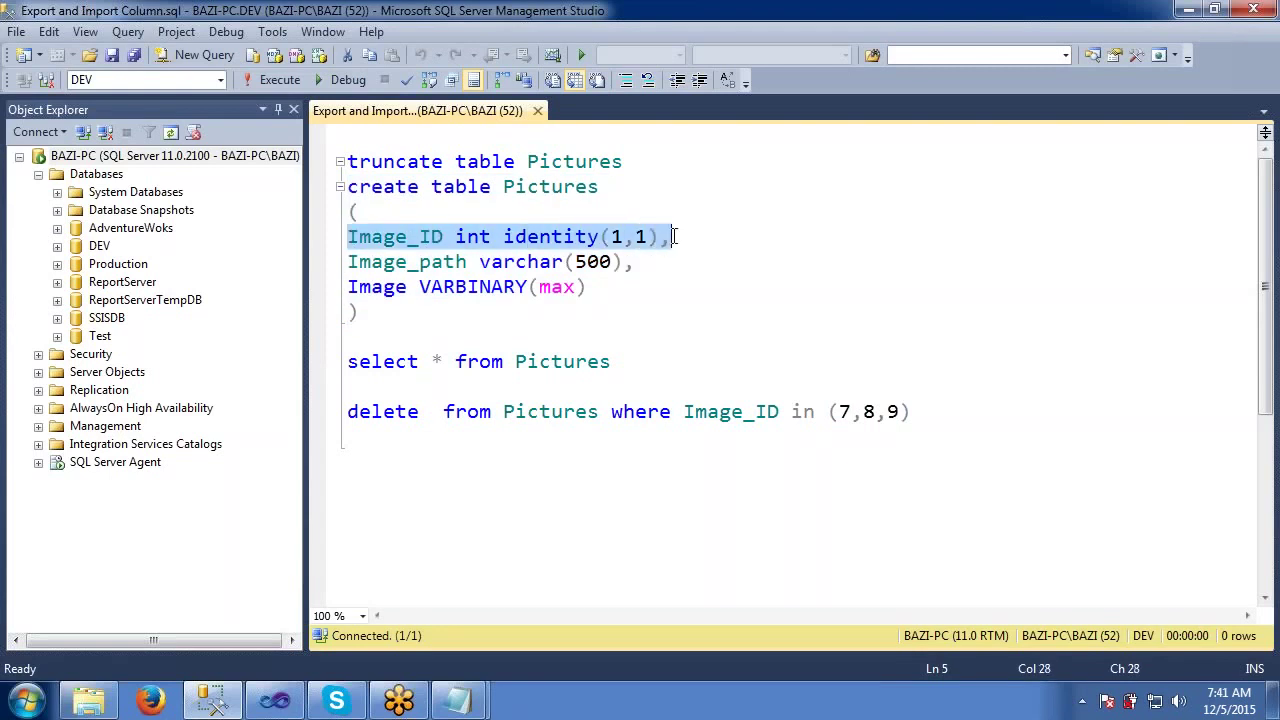
pyautogui.click(563, 240)
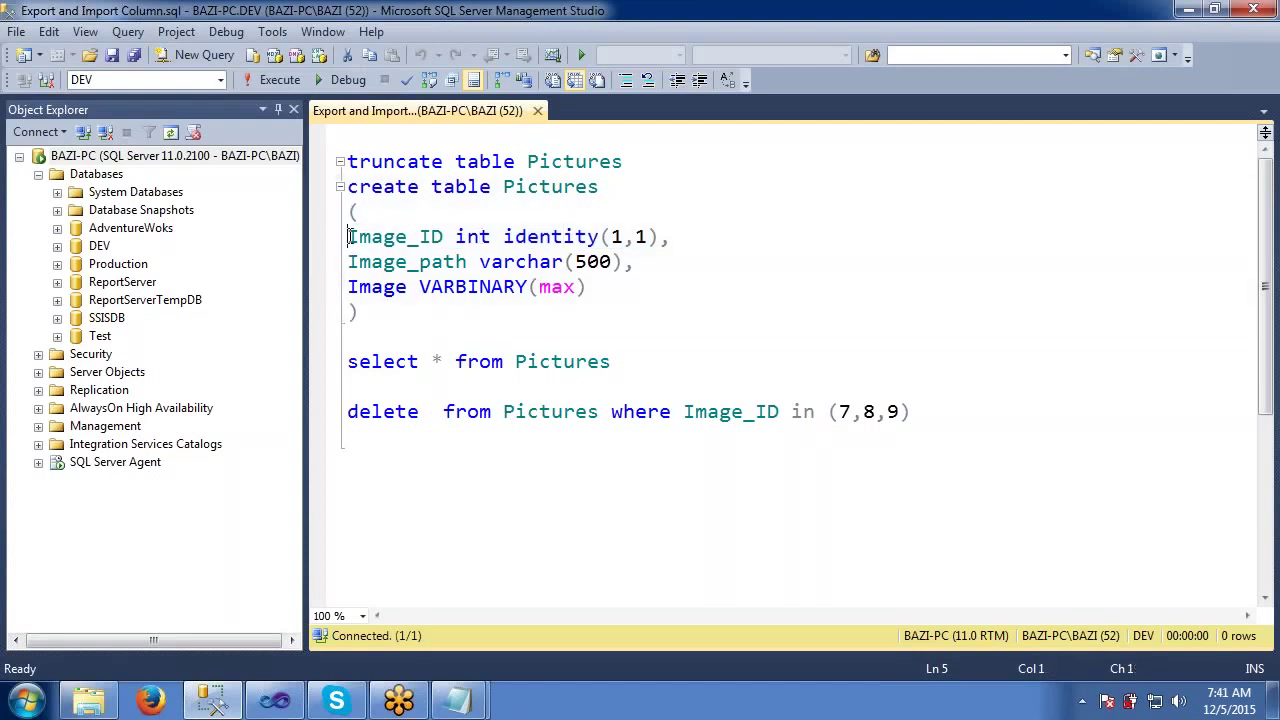
pyautogui.moveTo(348, 240); pyautogui.dragTo(658, 224)
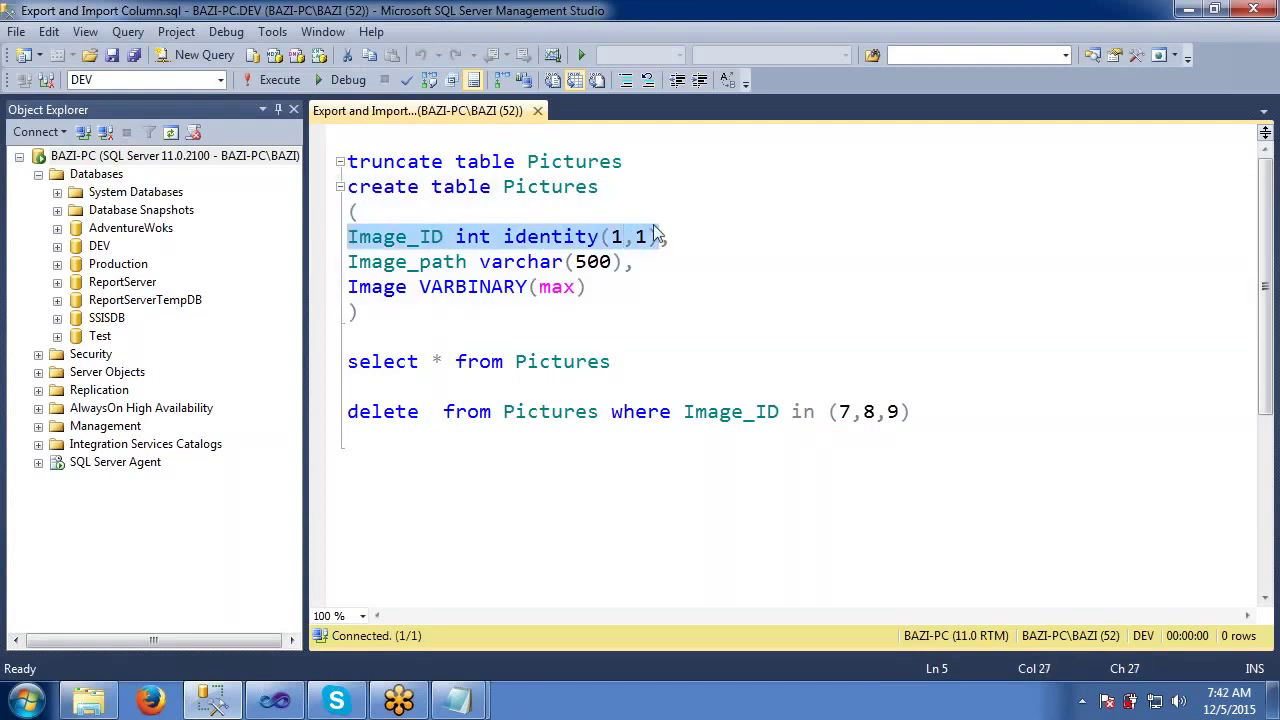
# - Compare the Image_path varchar(500) column with the paths in File_path, and highlight the Image VARBINARY(max) column
pyautogui.click(352, 264)
pyautogui.moveTo(388, 264); pyautogui.dragTo(640, 264)
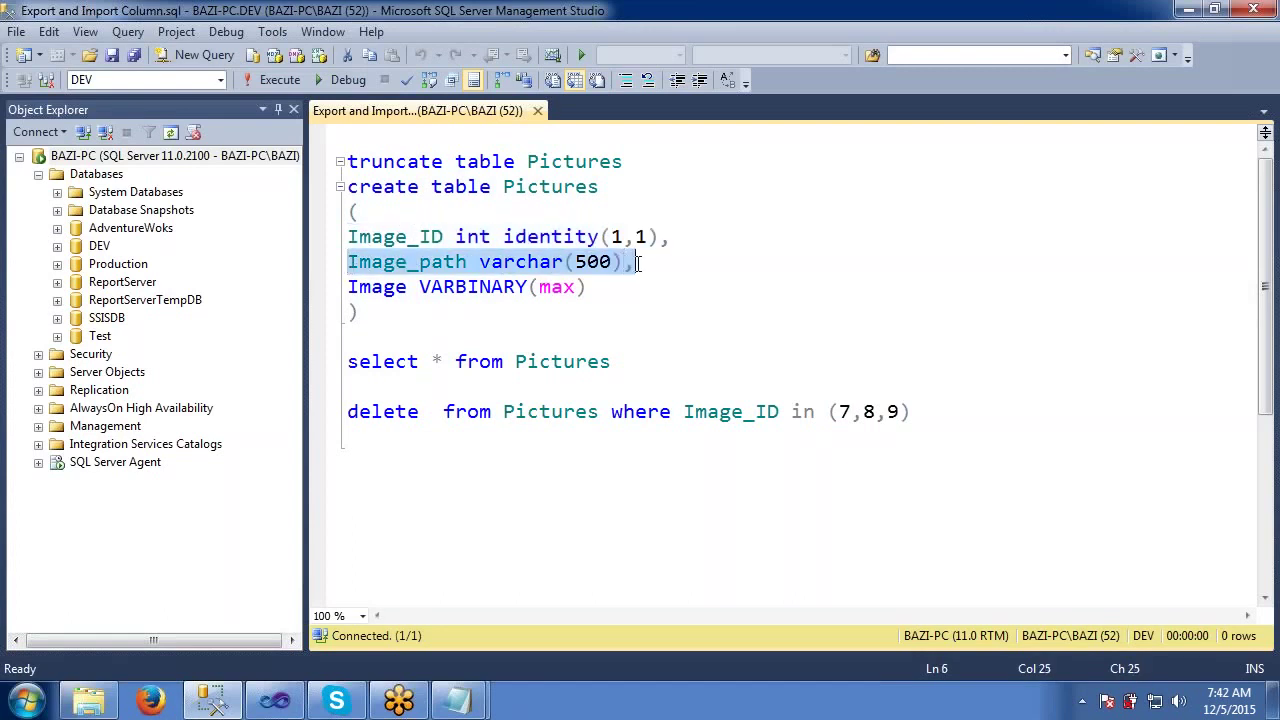
pyautogui.click(456, 700)
pyautogui.click(502, 637)
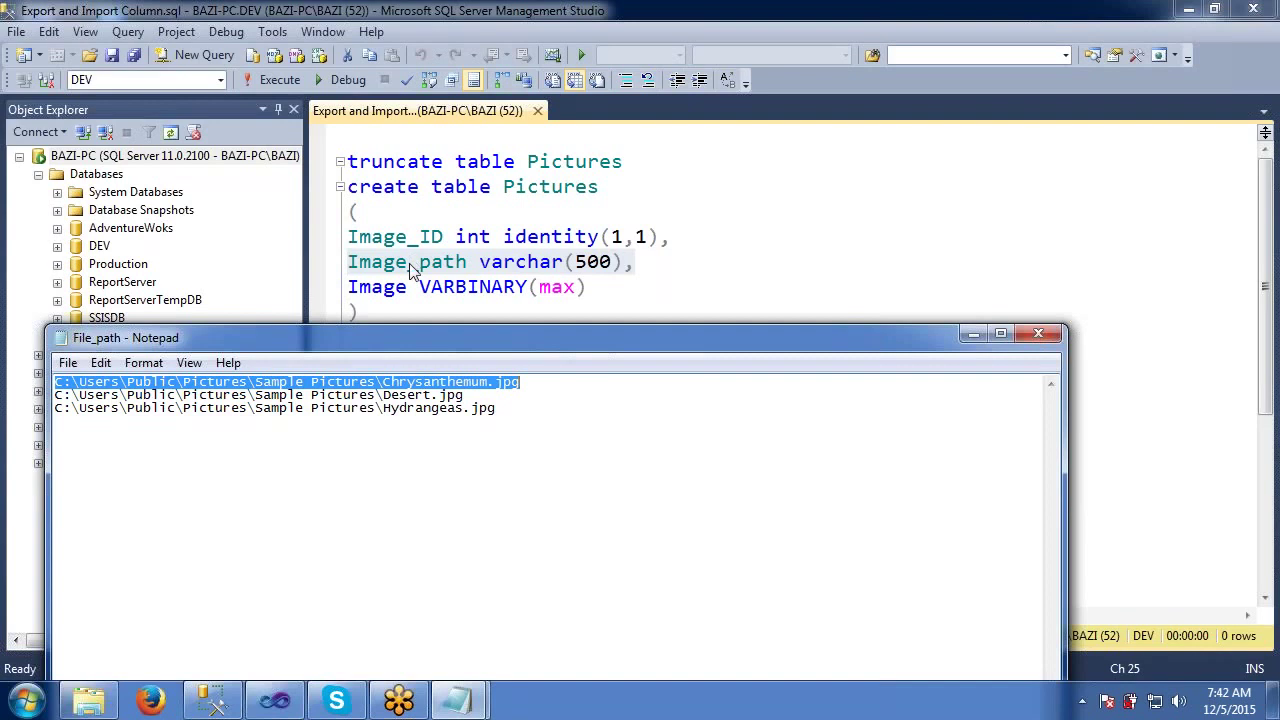
pyautogui.click(355, 286)
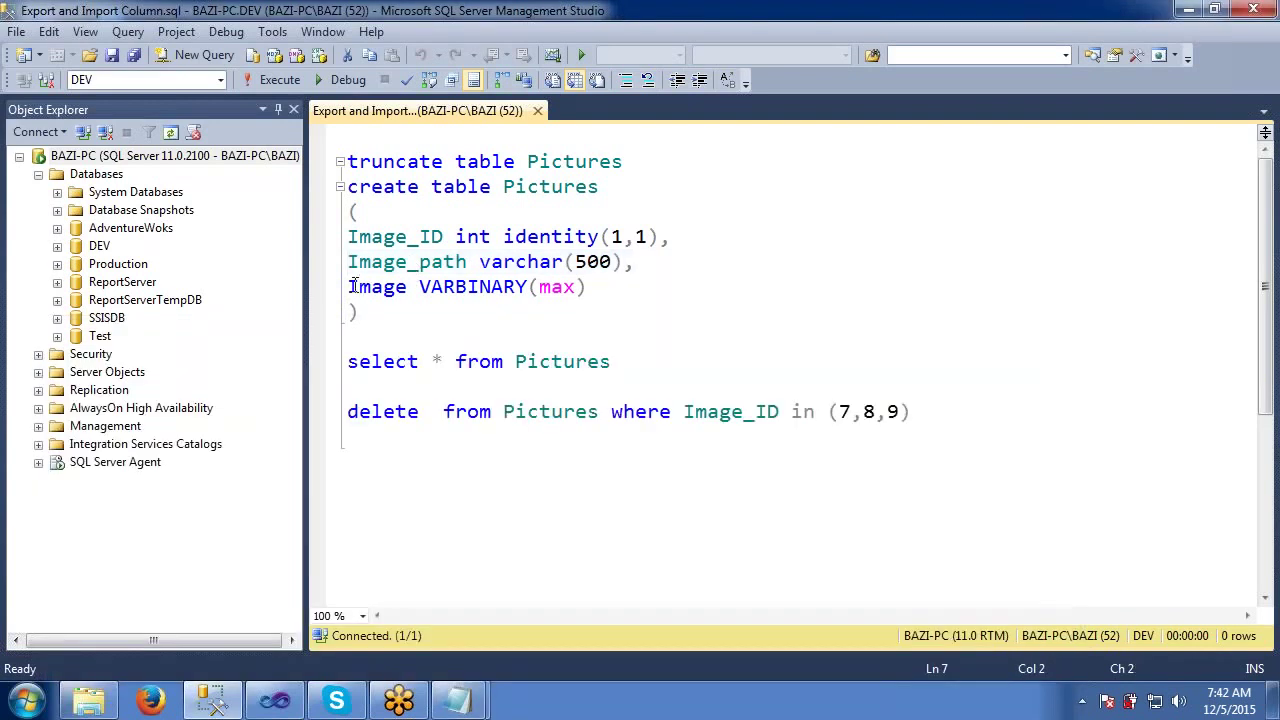
pyautogui.moveTo(348, 287); pyautogui.dragTo(601, 287)
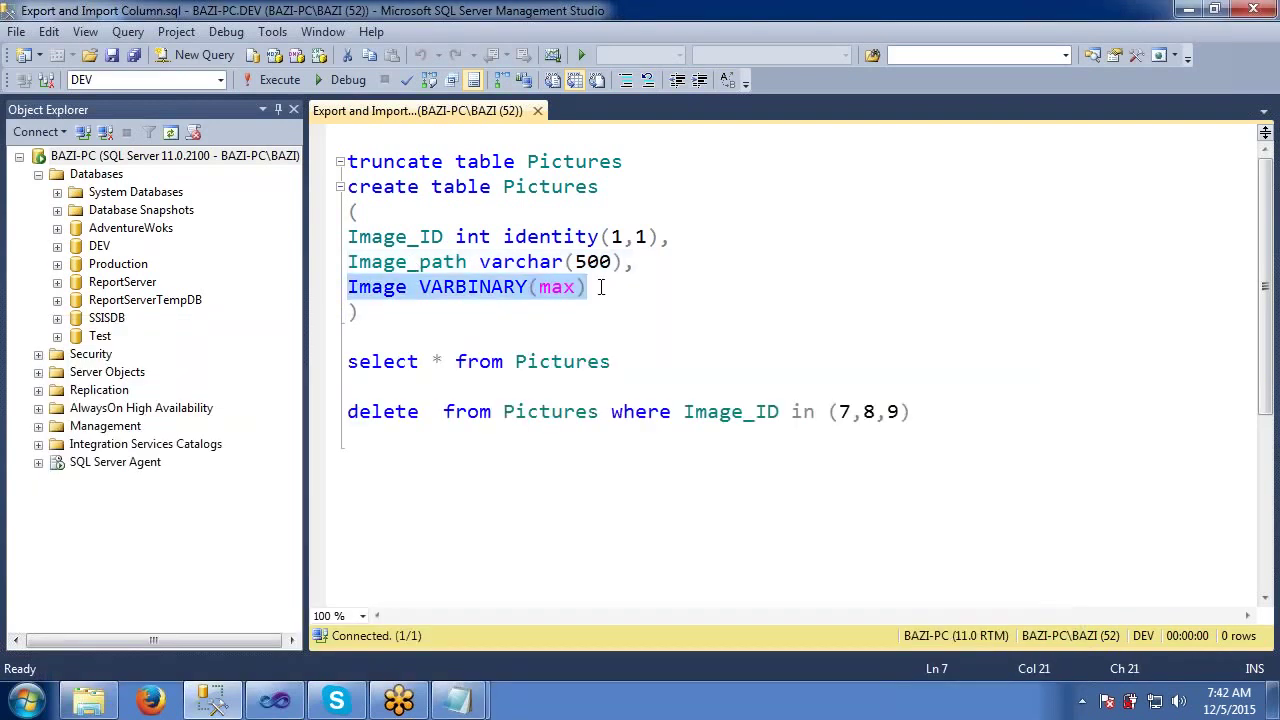
# - Switch to the File_path text file and highlight the Chrysanthemum.jpg path and the Desert.jpg path one after the other
pyautogui.click(456, 700)
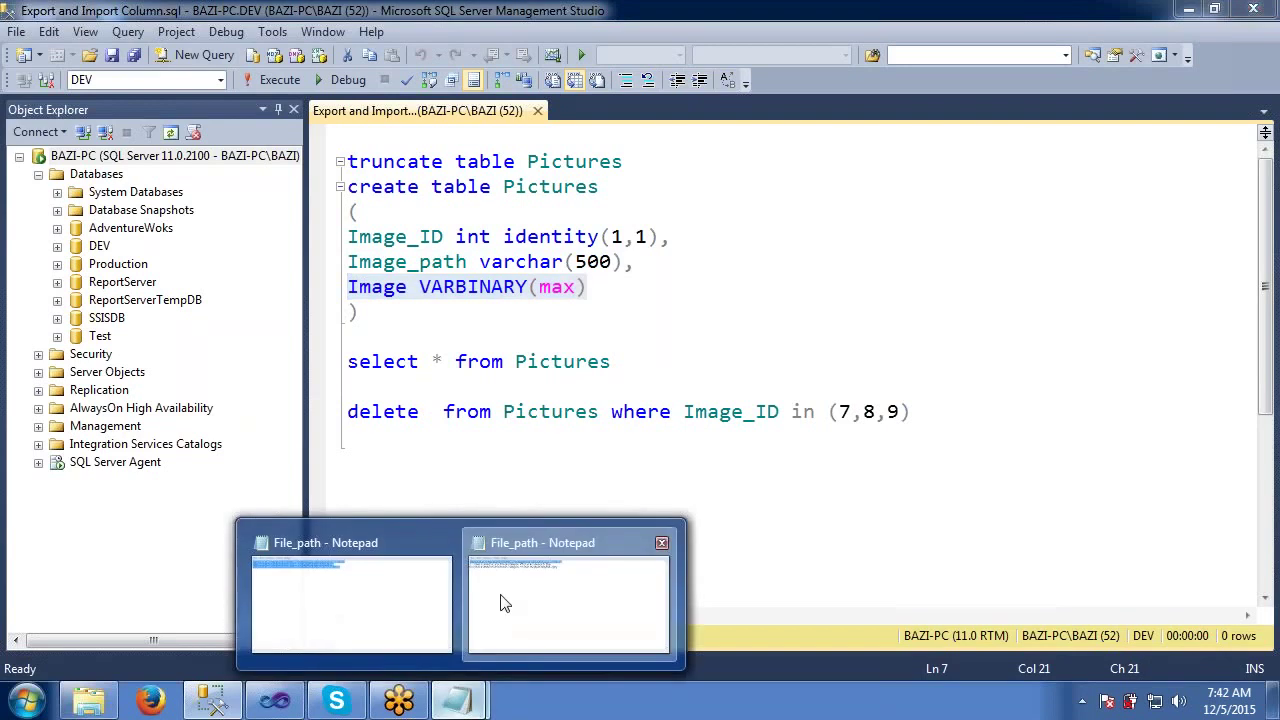
pyautogui.click(504, 603)
pyautogui.click(370, 383)
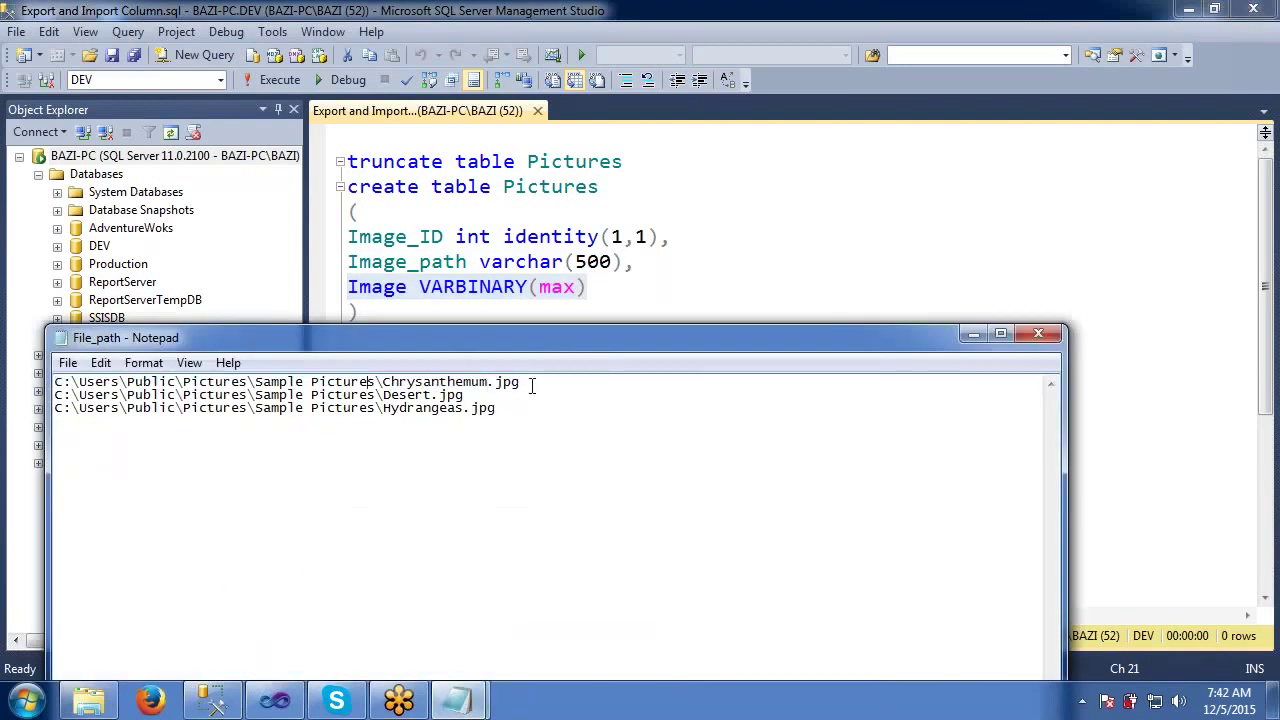
pyautogui.moveTo(528, 383); pyautogui.dragTo(54, 382)
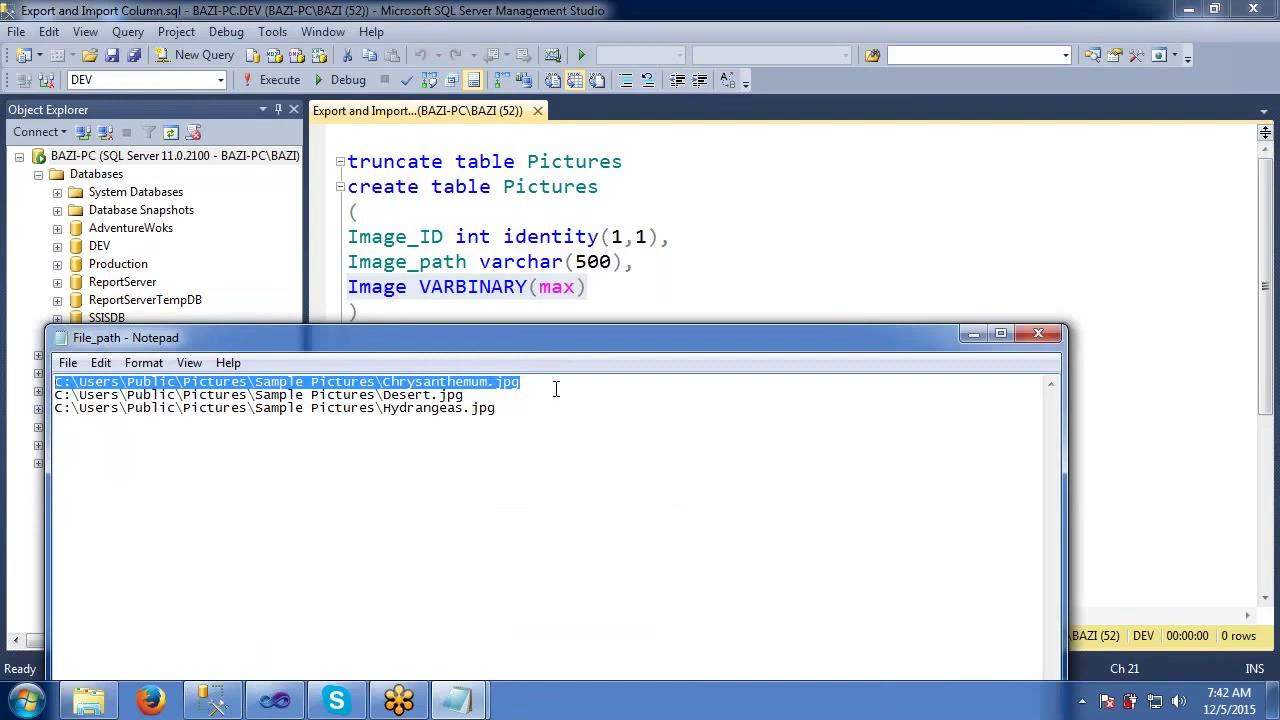
pyautogui.click(484, 399)
pyautogui.moveTo(484, 399); pyautogui.dragTo(54, 396)
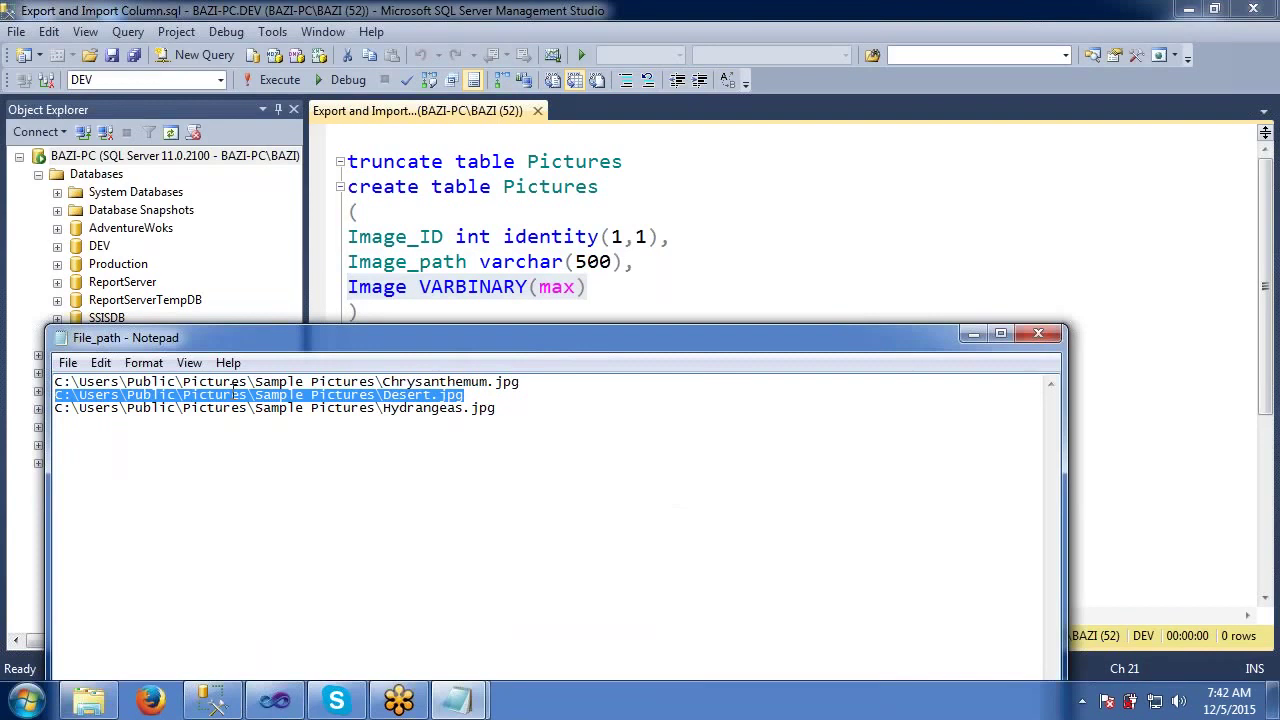
pyautogui.click(358, 405)
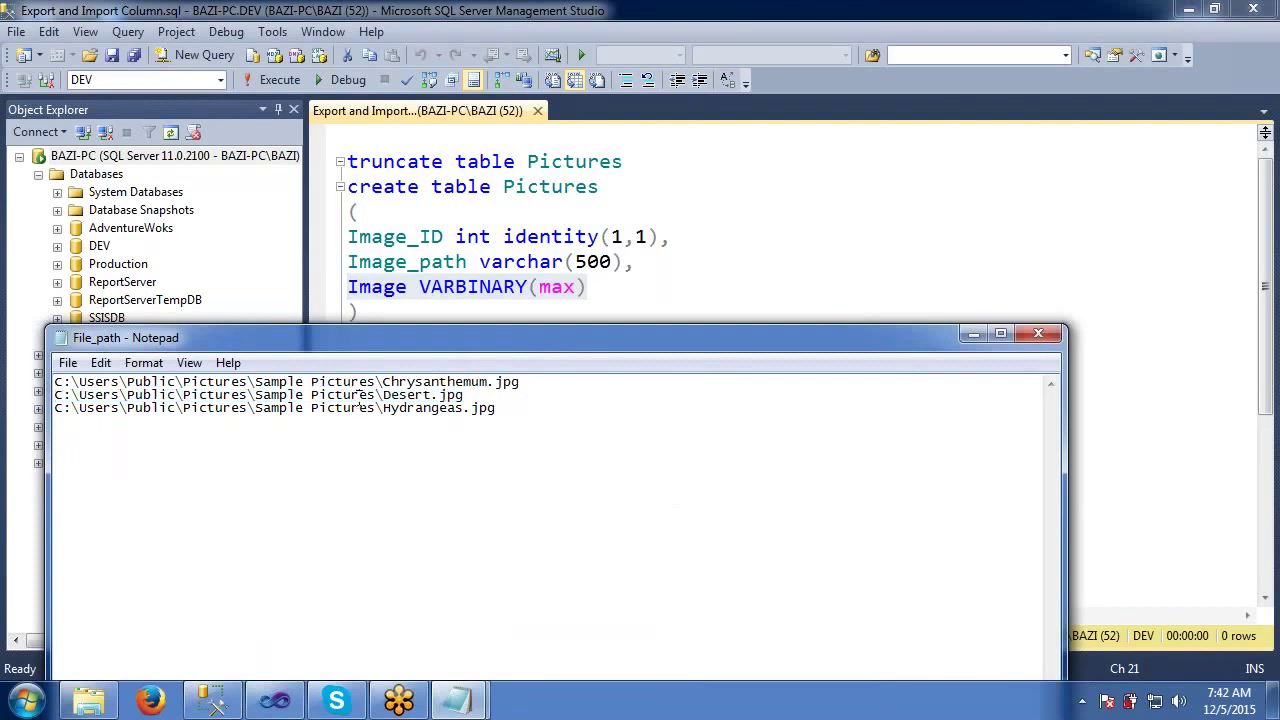
pyautogui.moveTo(468, 397); pyautogui.dragTo(54, 395)
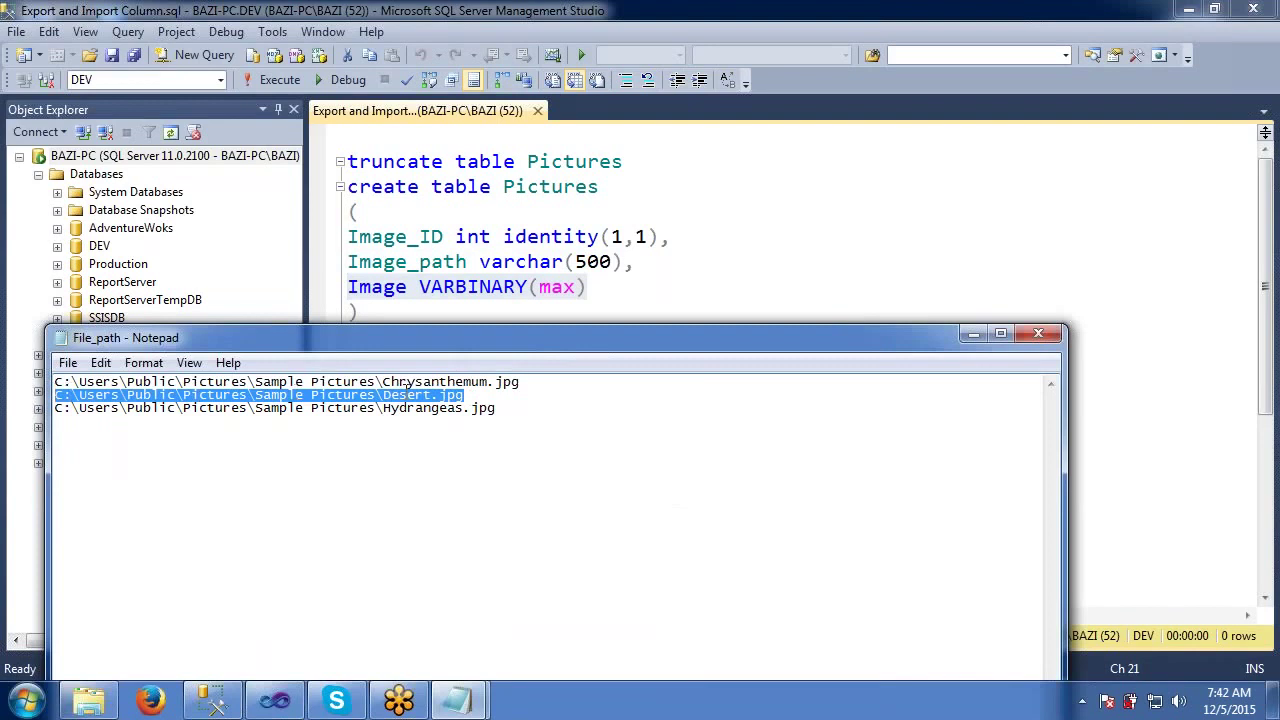
pyautogui.click(519, 395)
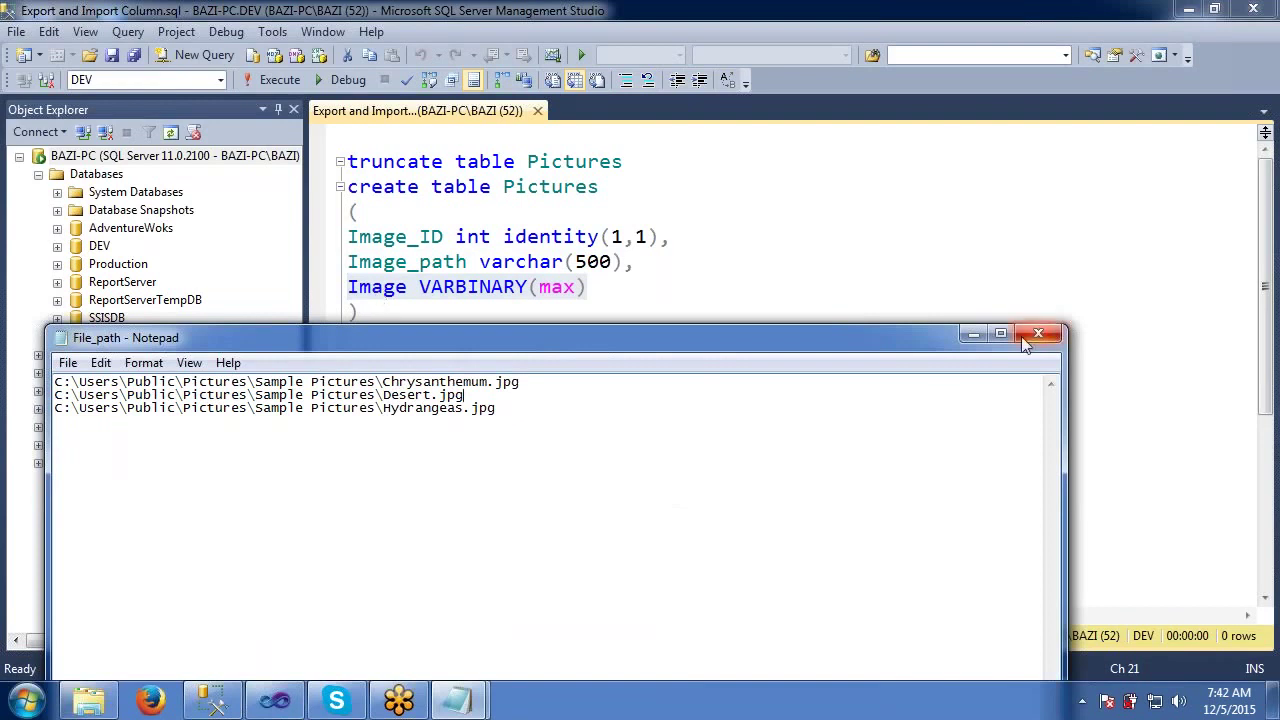
# - Highlight all three picture paths in File_path, from Chrysanthemum.jpg to Hydrangeas.jpg, and close this Notepad window
pyautogui.click(503, 410)
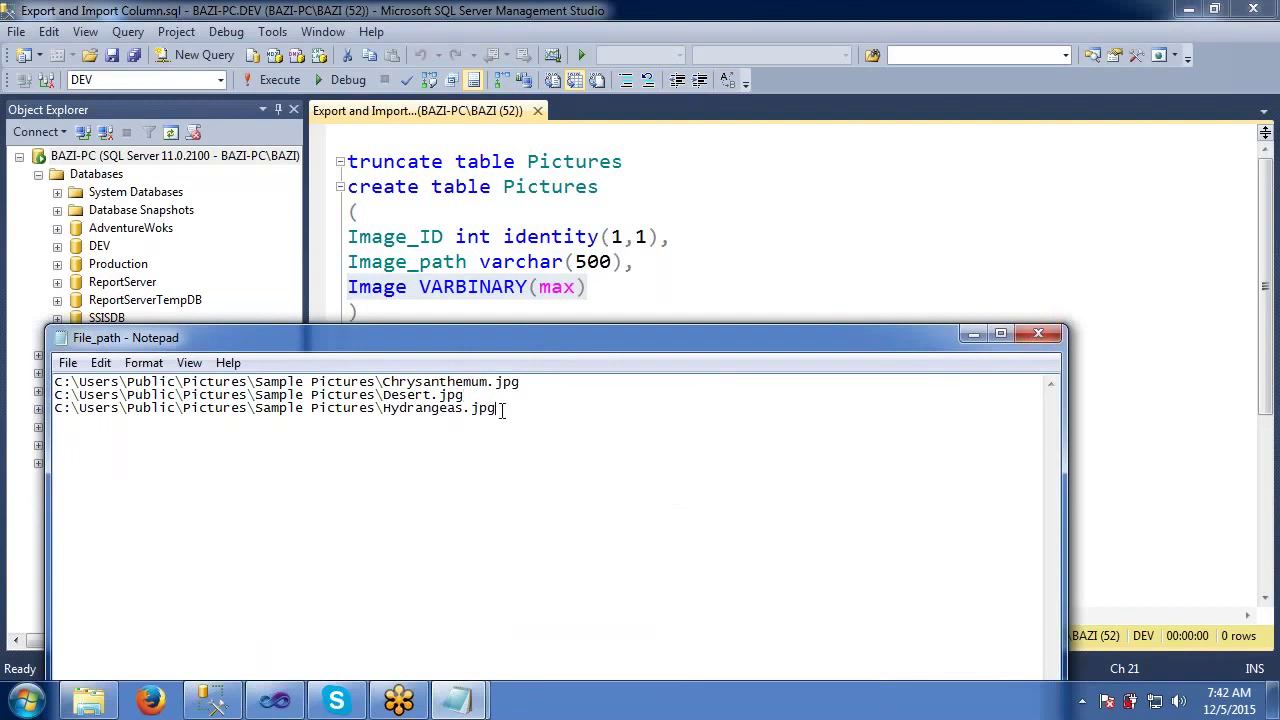
pyautogui.moveTo(503, 410); pyautogui.dragTo(44, 370)
pyautogui.click(106, 397)
pyautogui.moveTo(500, 410); pyautogui.dragTo(28, 364)
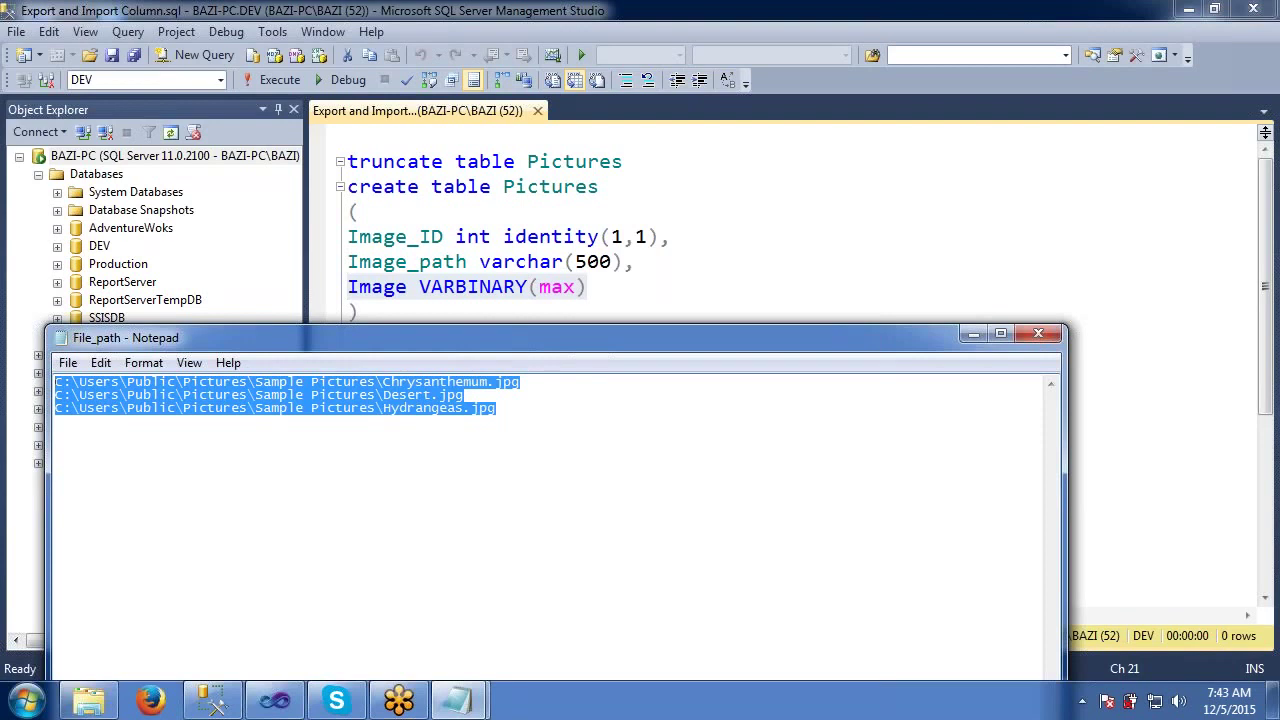
pyautogui.click(772, 424)
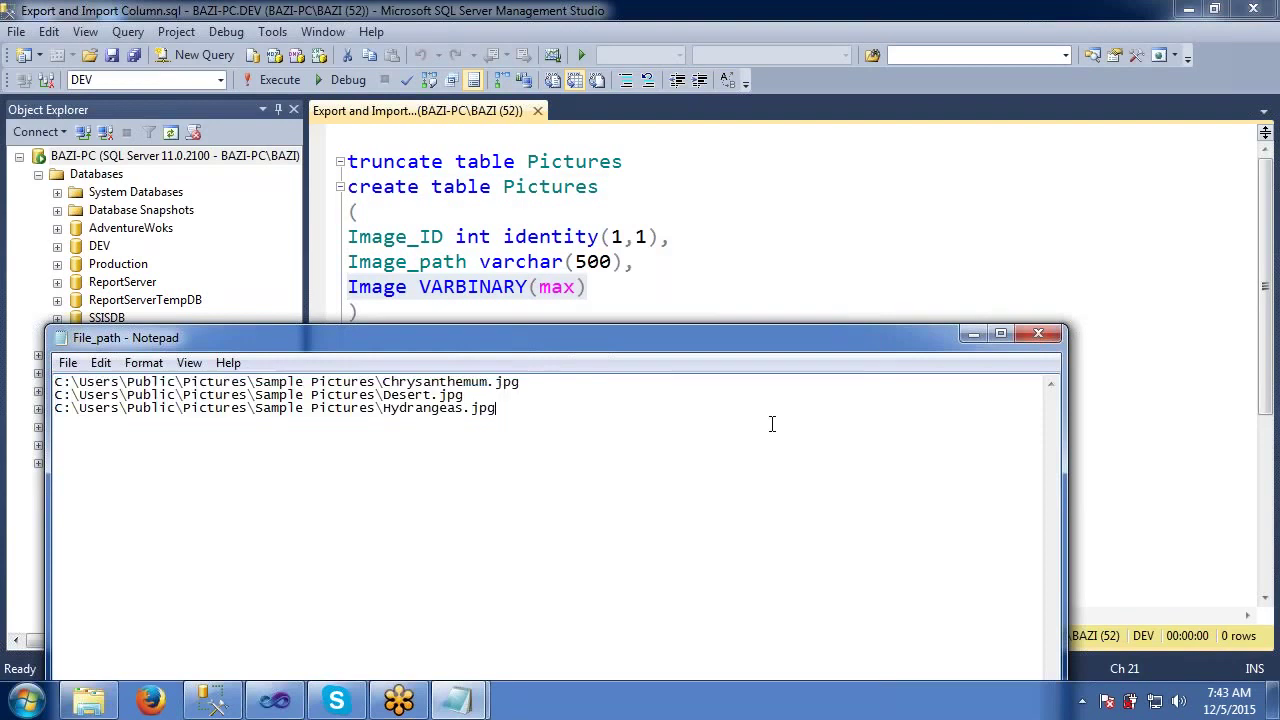
pyautogui.click(1040, 340)
# - Highlight the create table Pictures statement, compare it with the three paths in the remaining File_path window, and return to the query
pyautogui.click(621, 334)
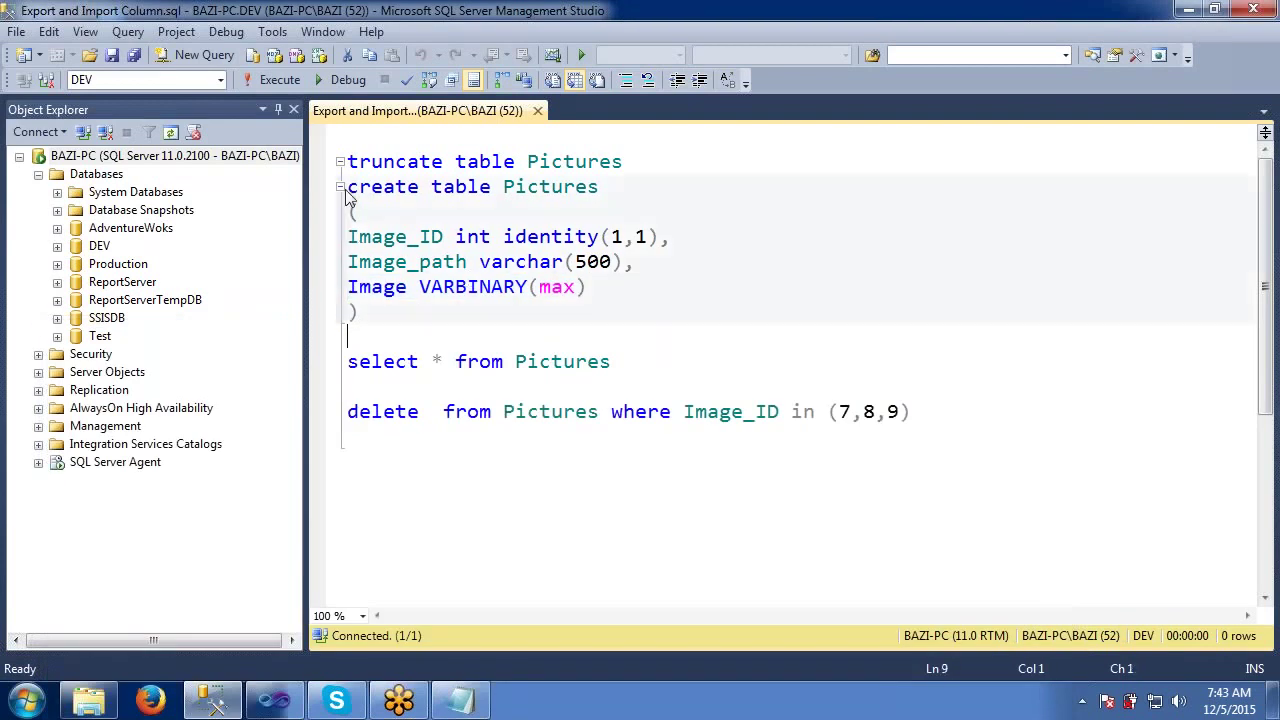
pyautogui.moveTo(348, 188); pyautogui.dragTo(376, 316)
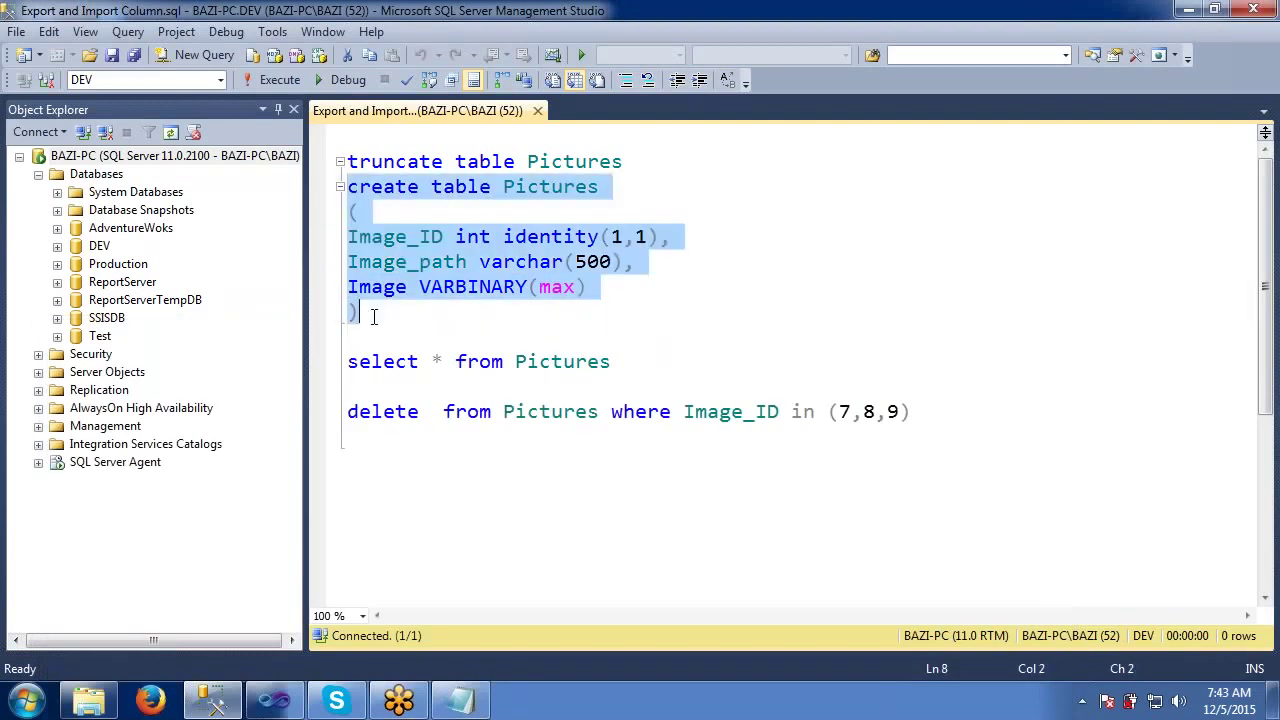
pyautogui.click(478, 699)
pyautogui.click(456, 492)
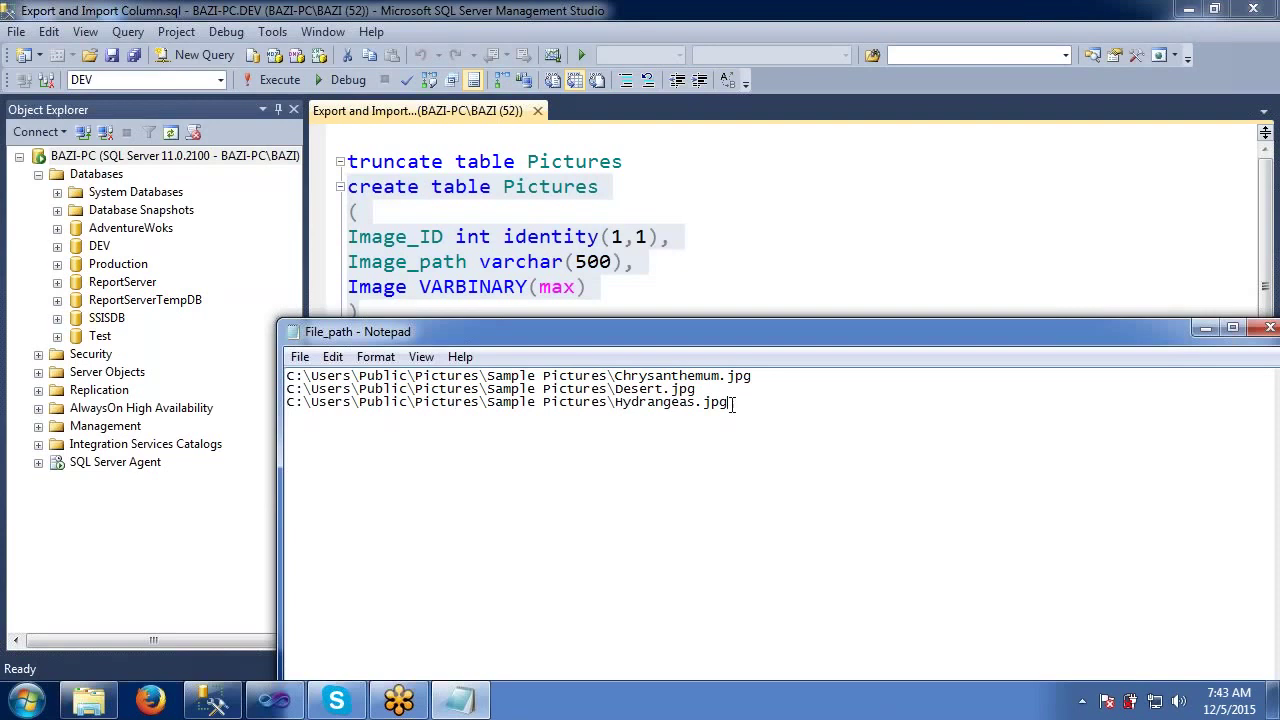
pyautogui.moveTo(730, 401); pyautogui.dragTo(285, 379)
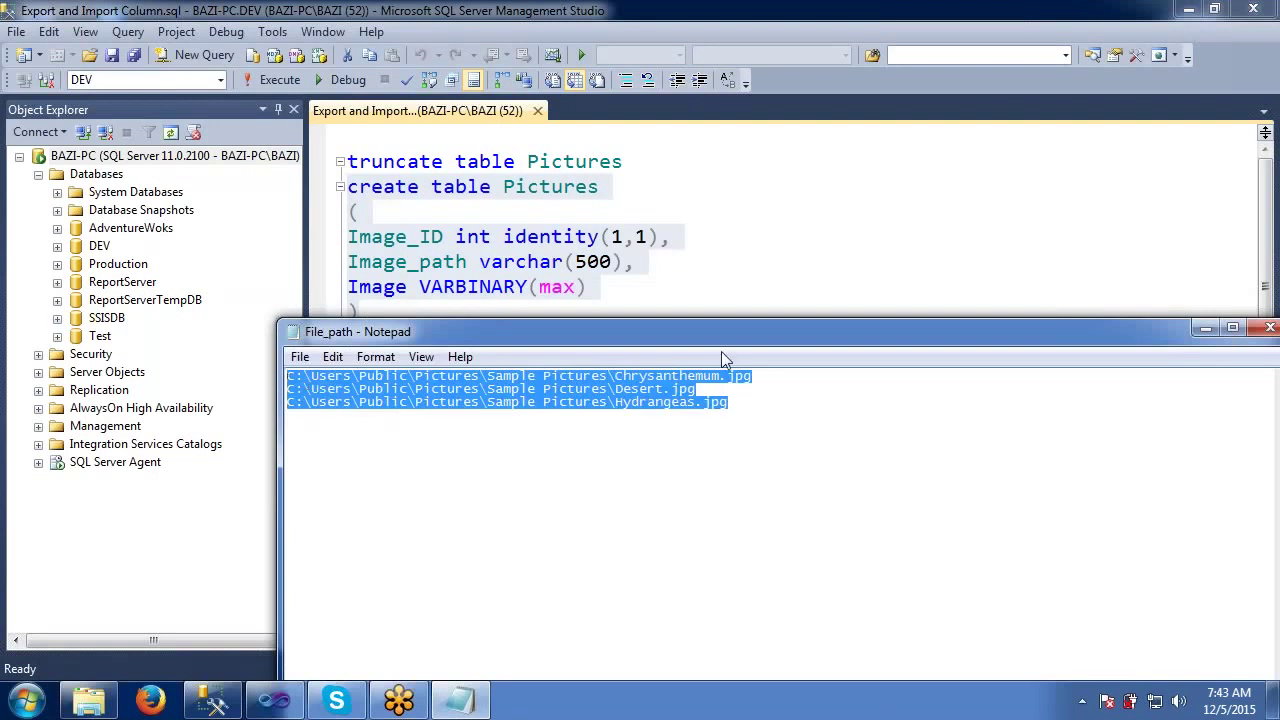
pyautogui.click(692, 431)
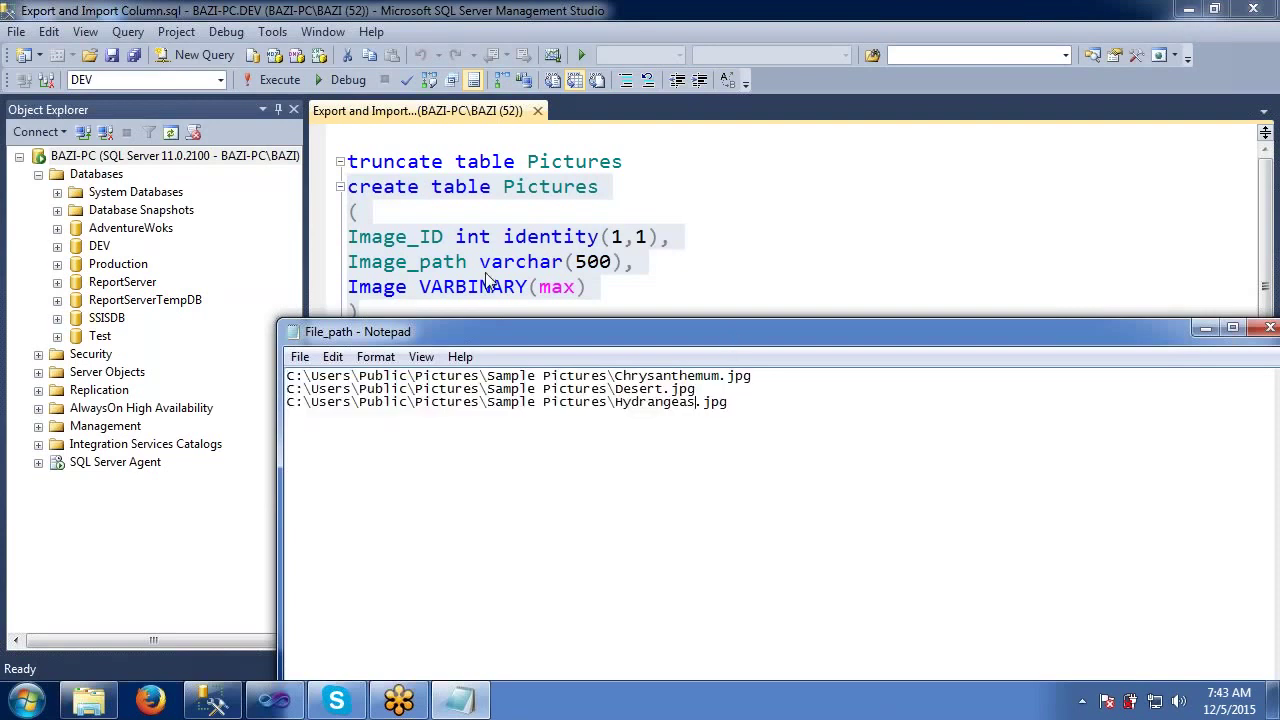
pyautogui.click(491, 262)
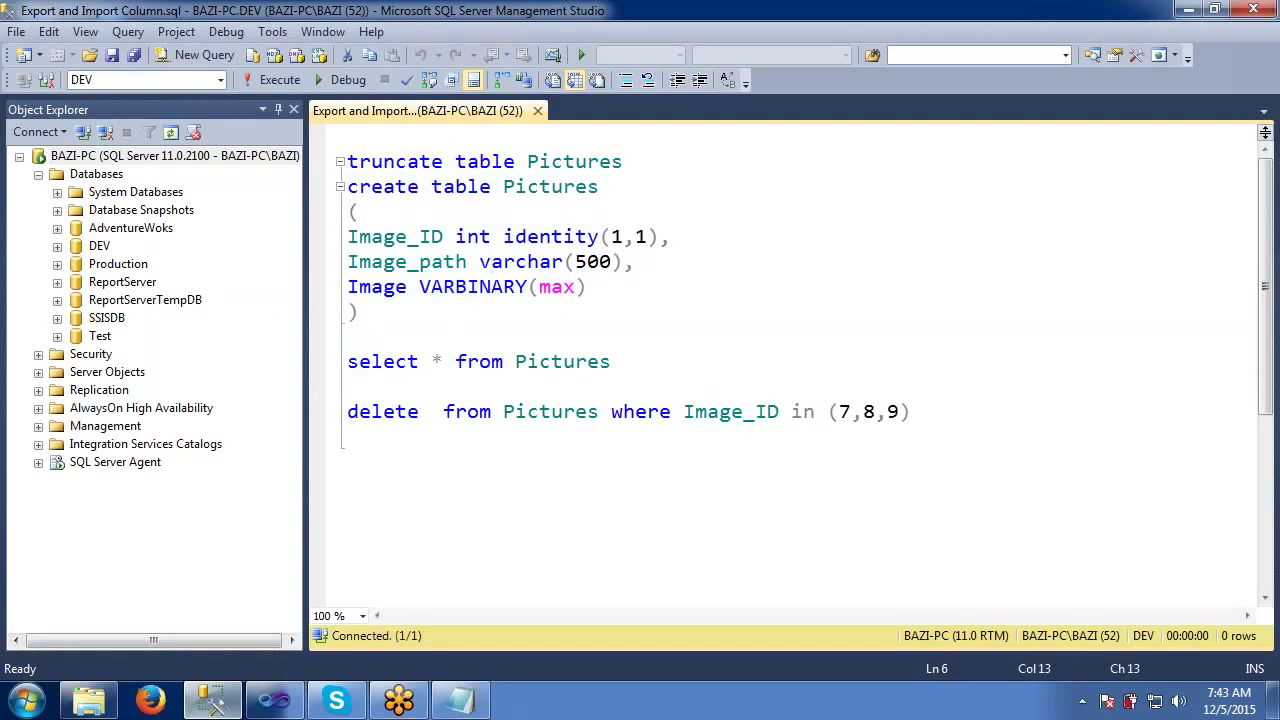
# - Switch to Visual Studio and rename the Package3.dtsx package as Import and Export col.dtsx
pyautogui.click(278, 700)
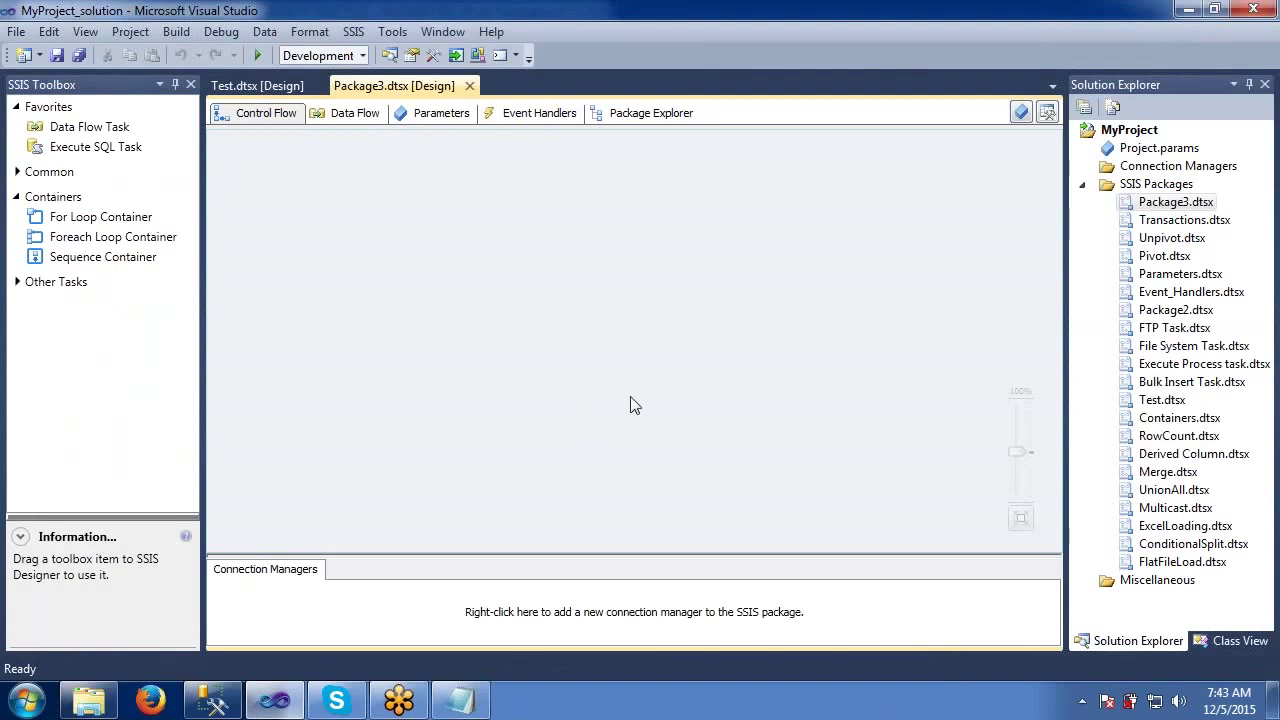
pyautogui.rightClick(1181, 205)
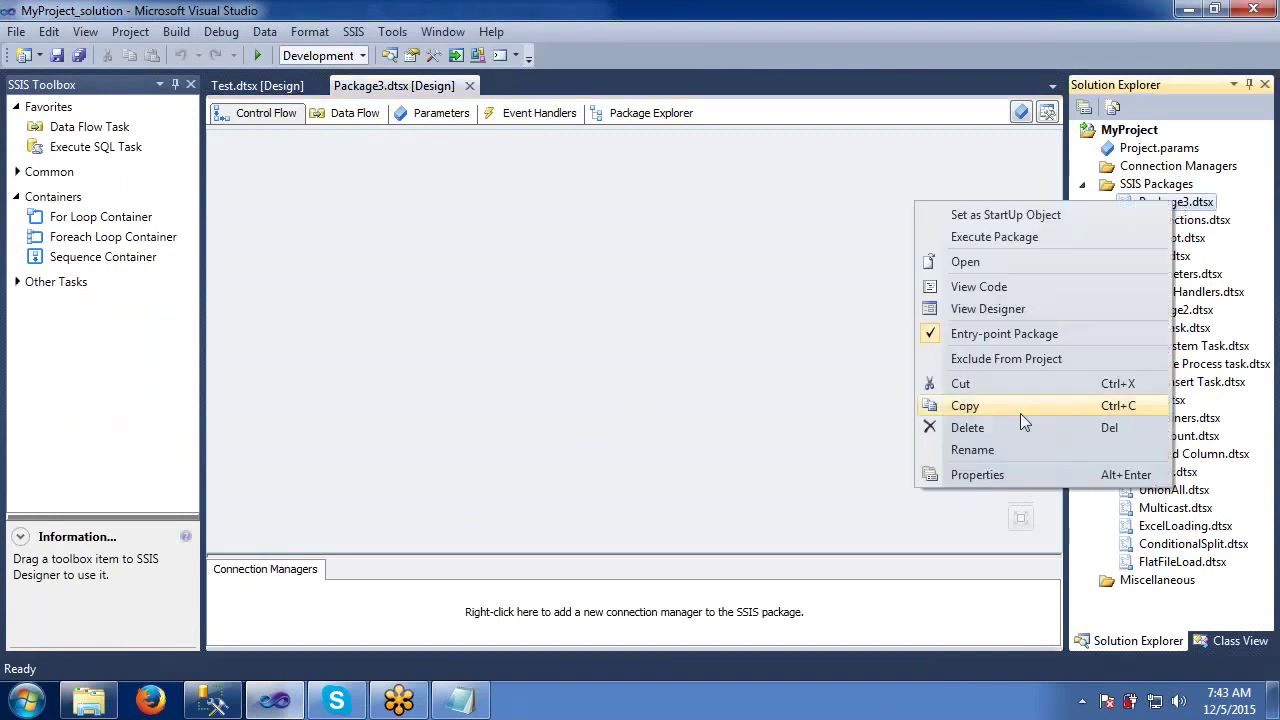
pyautogui.click(986, 446)
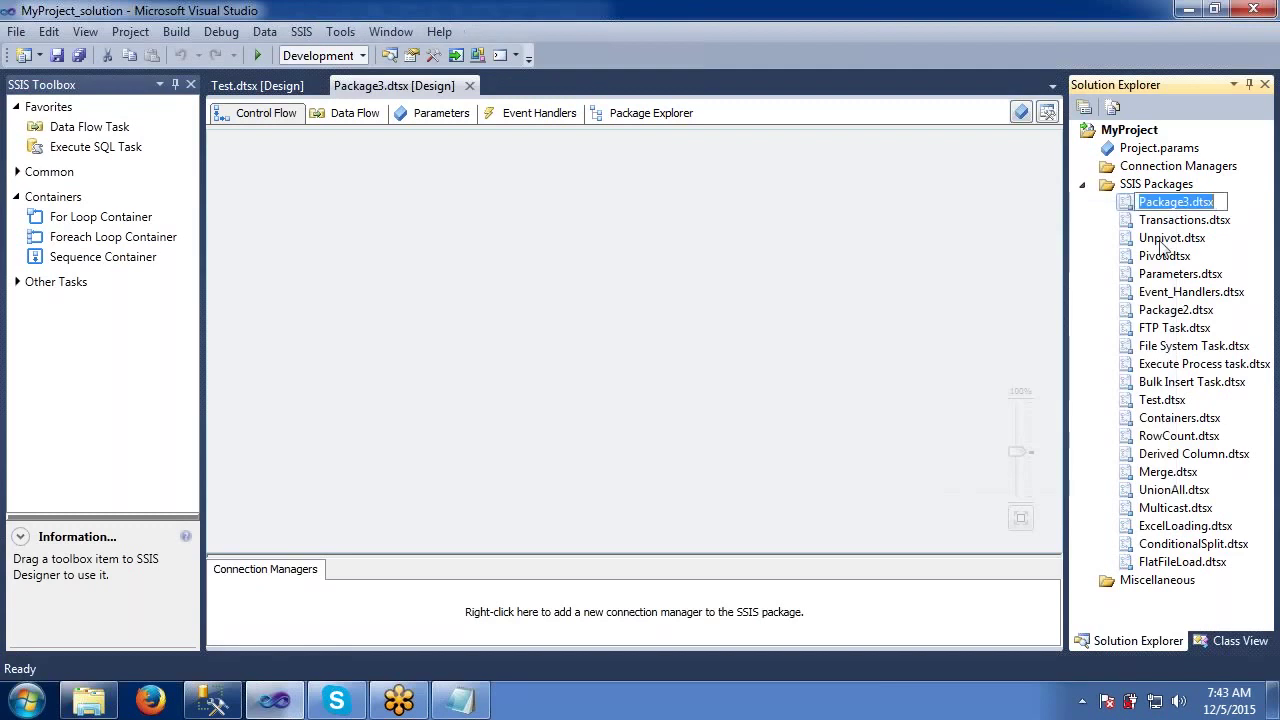
pyautogui.click(1188, 202)
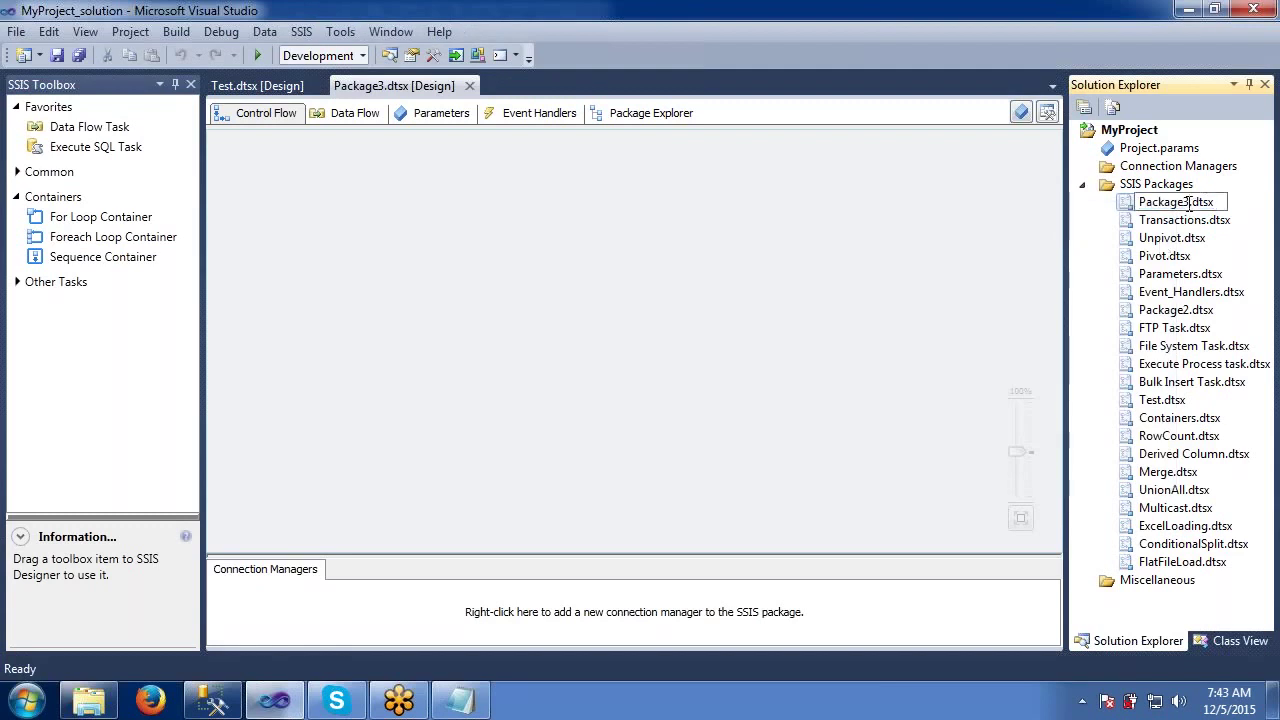
pyautogui.press('BackSpace')
pyautogui.press('BackSpace')
pyautogui.press('BackSpace')
pyautogui.press('BackSpace')
pyautogui.press('BackSpace')
pyautogui.press('BackSpace')
pyautogui.press('BackSpace')
pyautogui.press('BackSpace')
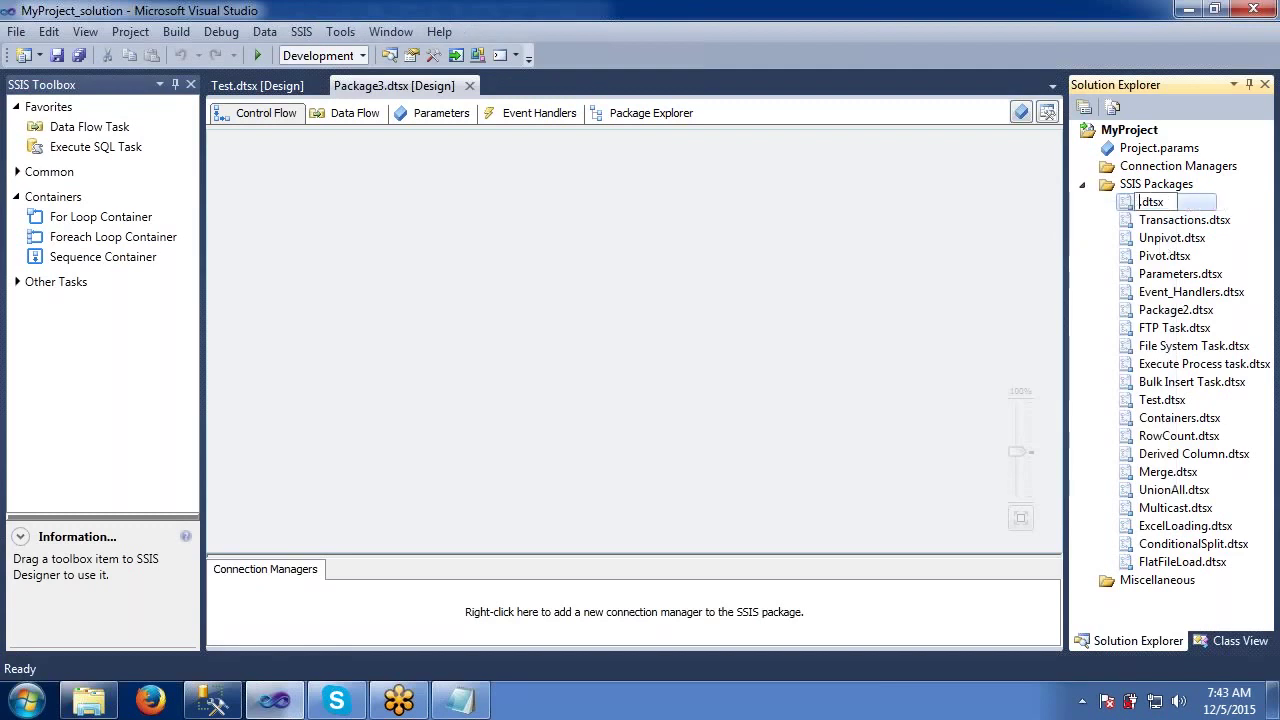
pyautogui.write('Import a')
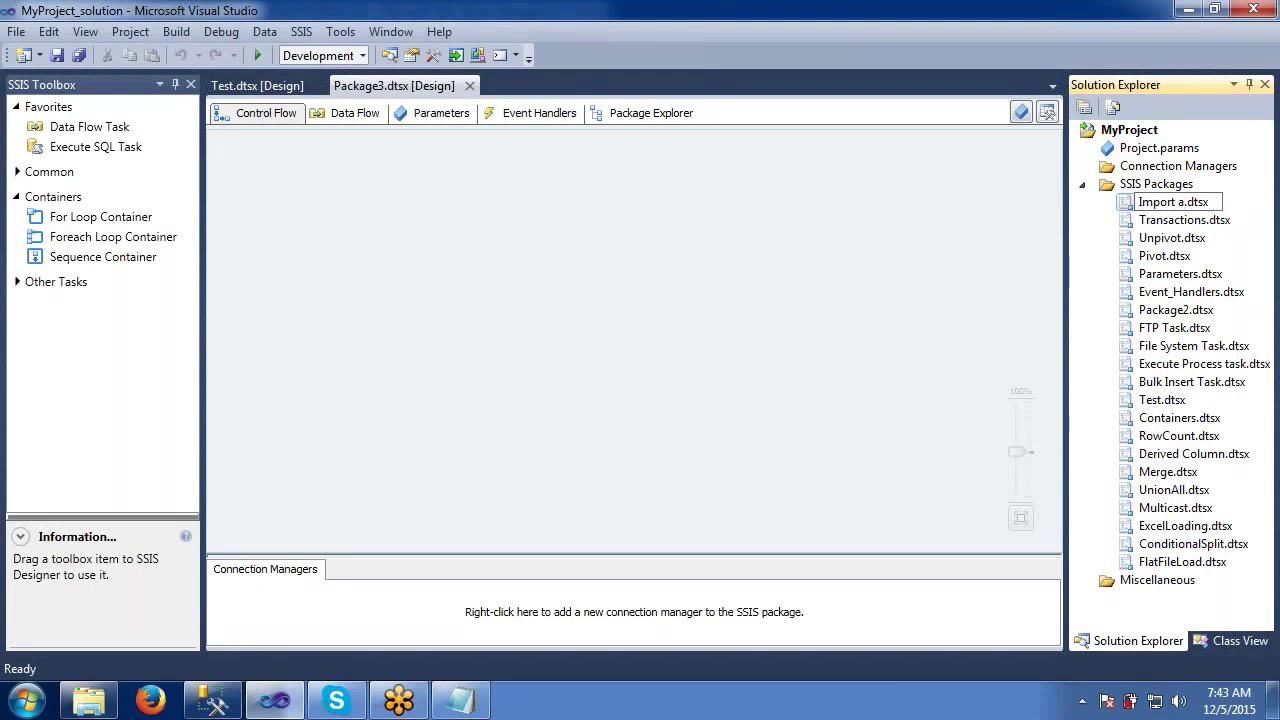
pyautogui.write('nd')
pyautogui.write('Export co')
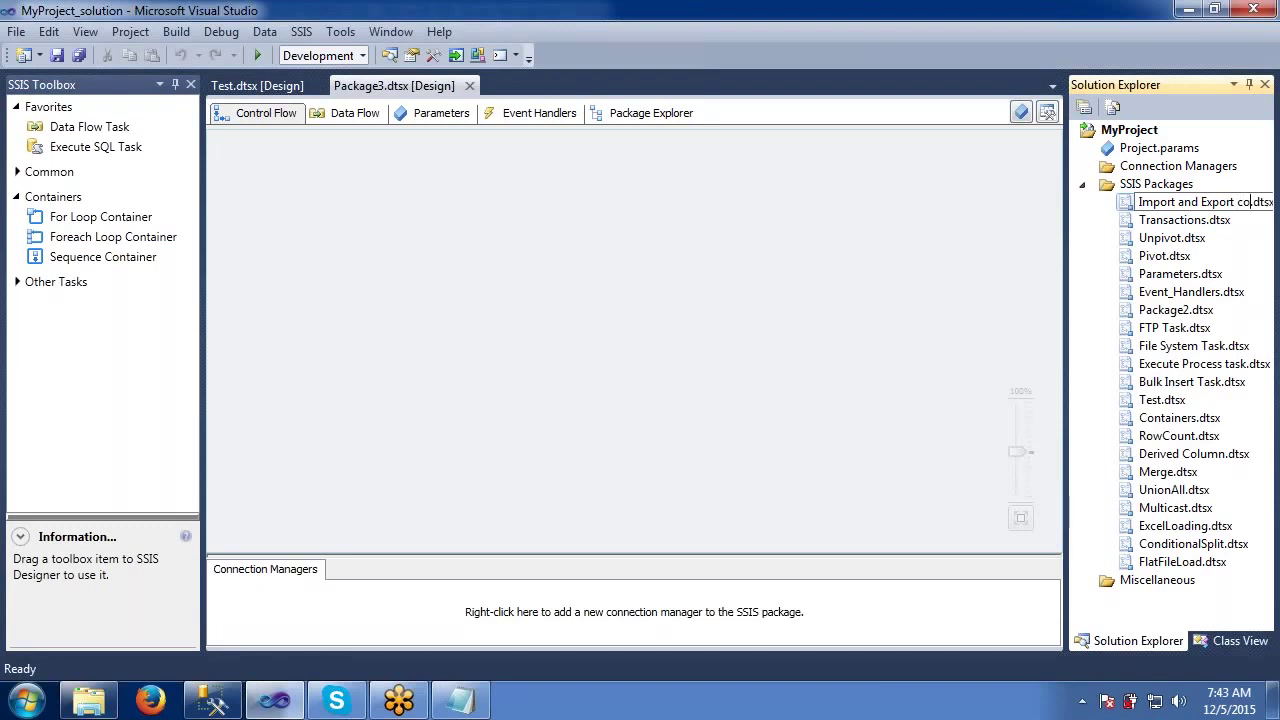
pyautogui.write('l')
pyautogui.press('Return')
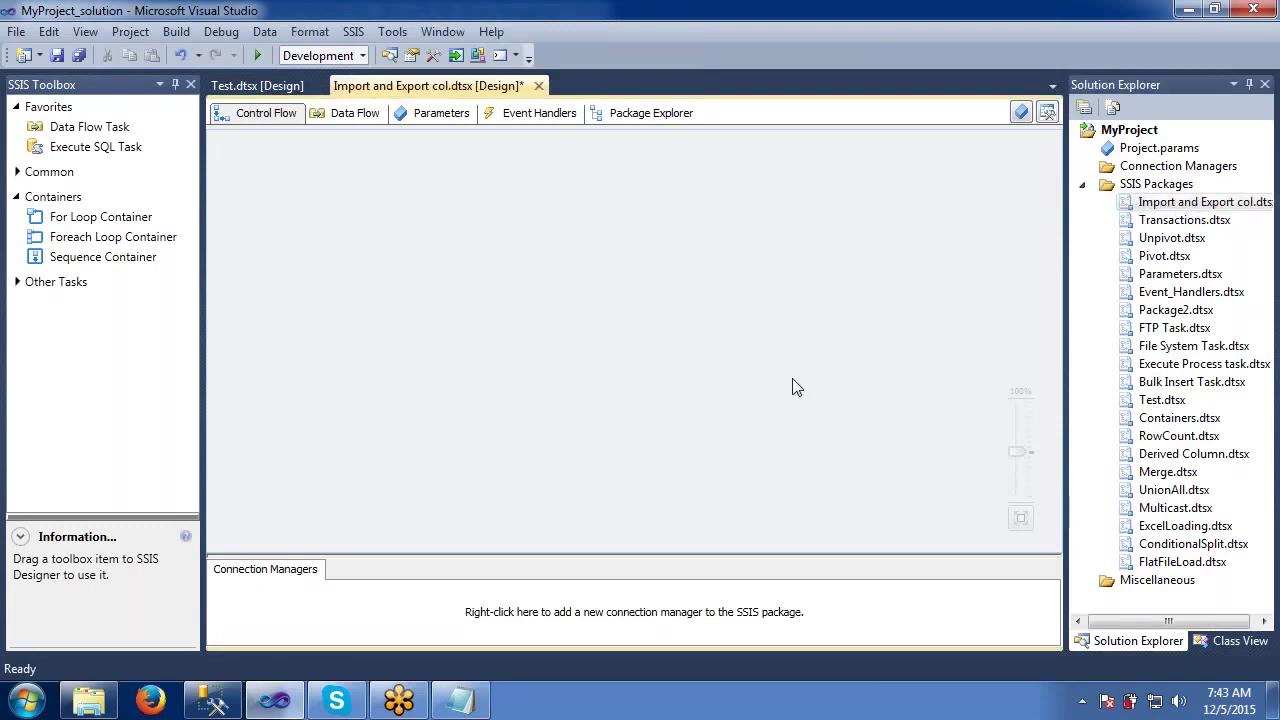
# - Add a Data Flow Task to the package's control flow and name it Import Column
pyautogui.click(78, 134)
pyautogui.moveTo(78, 134); pyautogui.dragTo(495, 278)
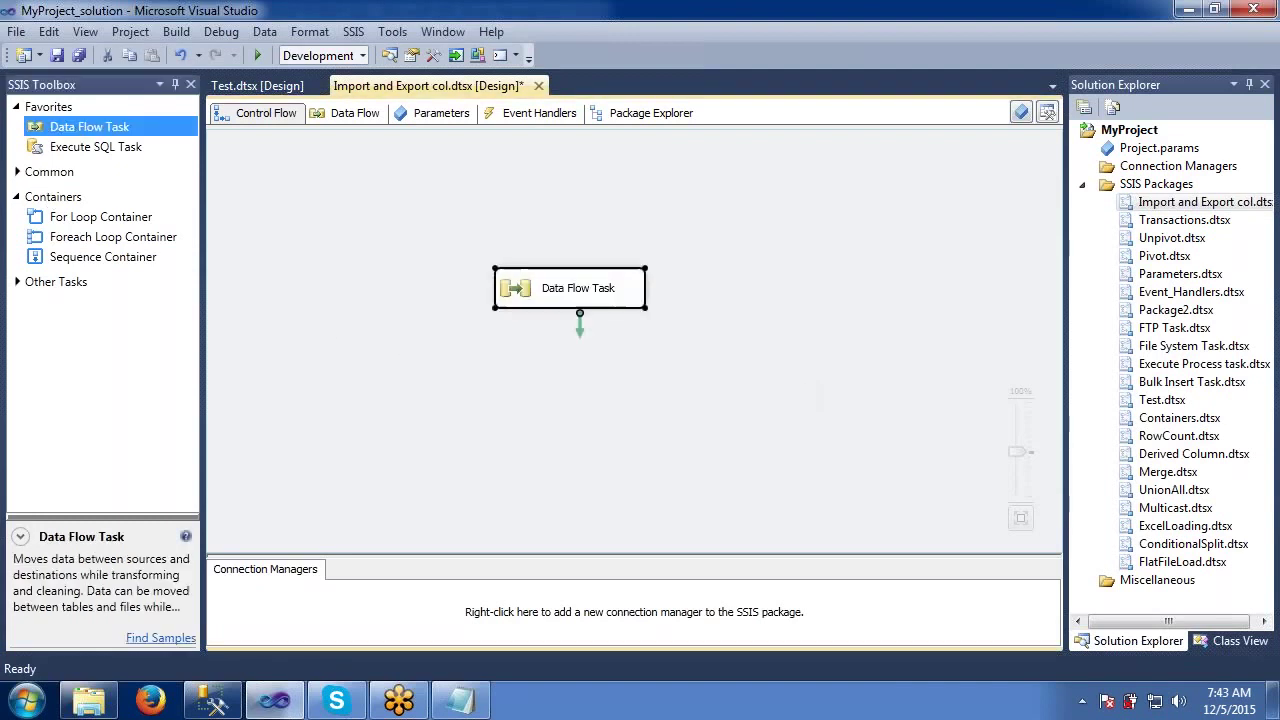
pyautogui.click(577, 291)
pyautogui.write('I')
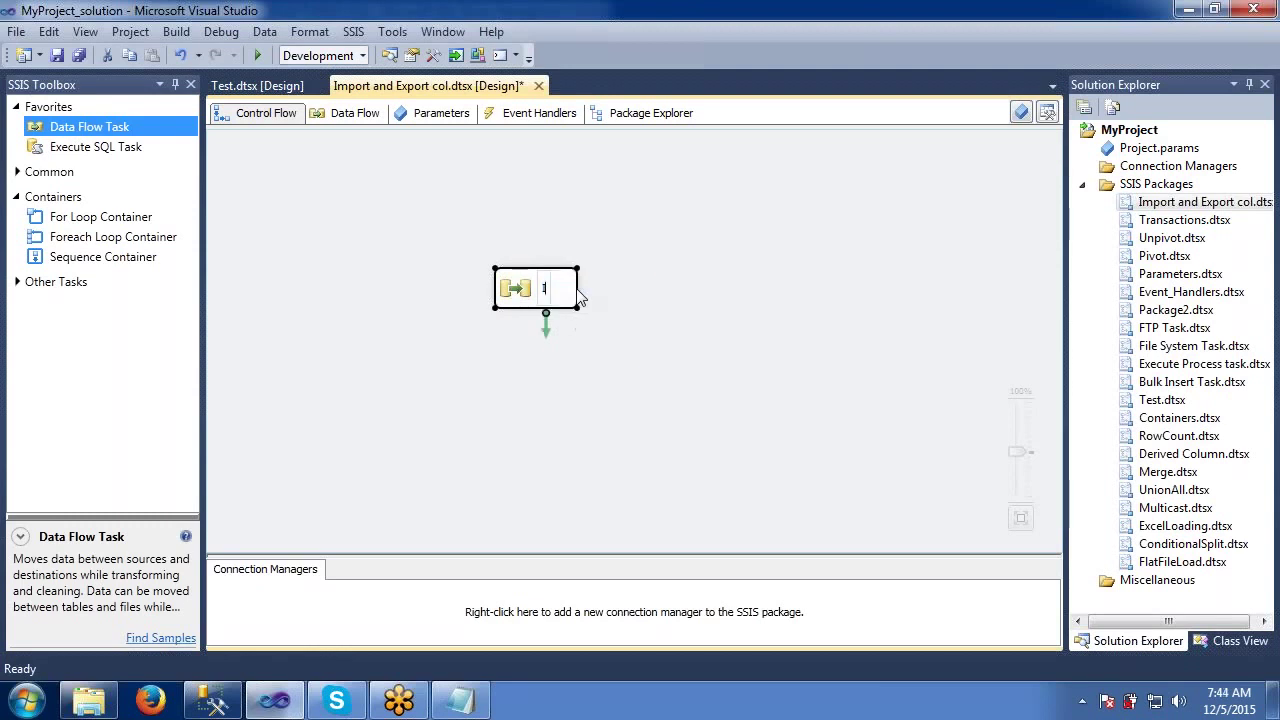
pyautogui.write('mport')
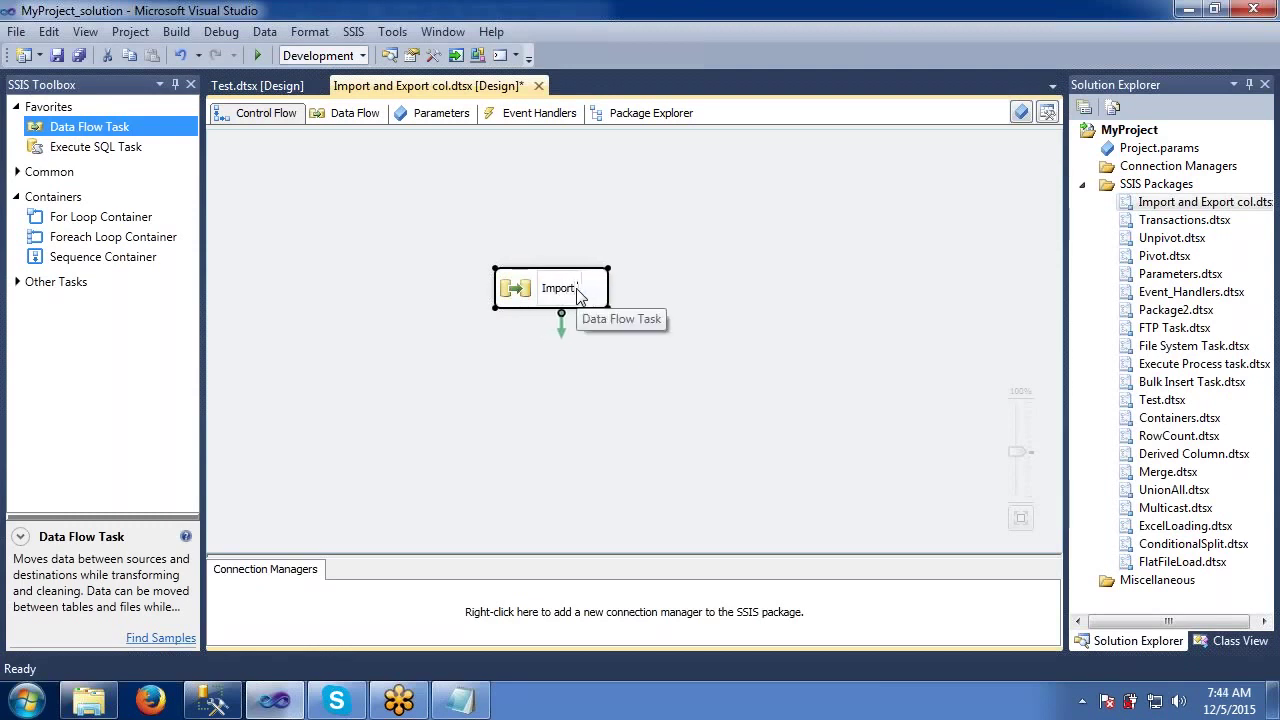
pyautogui.write(' Column')
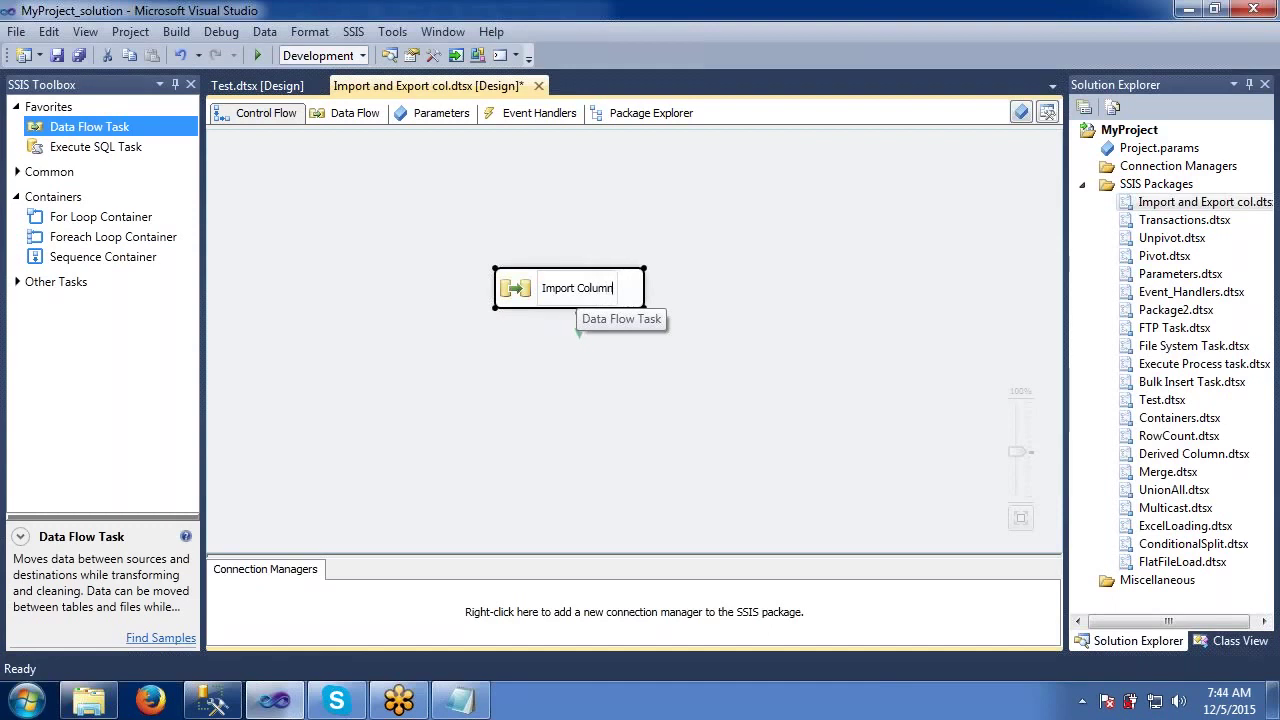
pyautogui.press('Return')
# - Open the Import Column data flow and add a Flat File Source to it
pyautogui.doubleClick(577, 290)
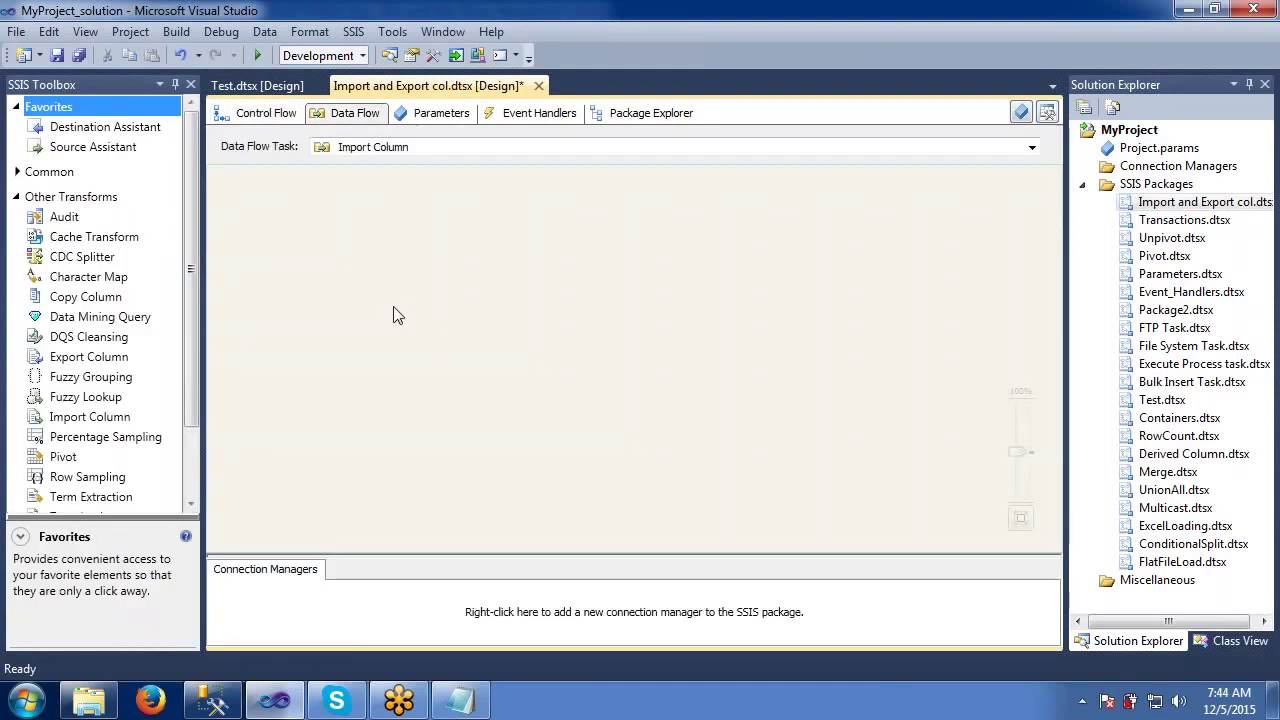
pyautogui.click(16, 199)
pyautogui.click(17, 221)
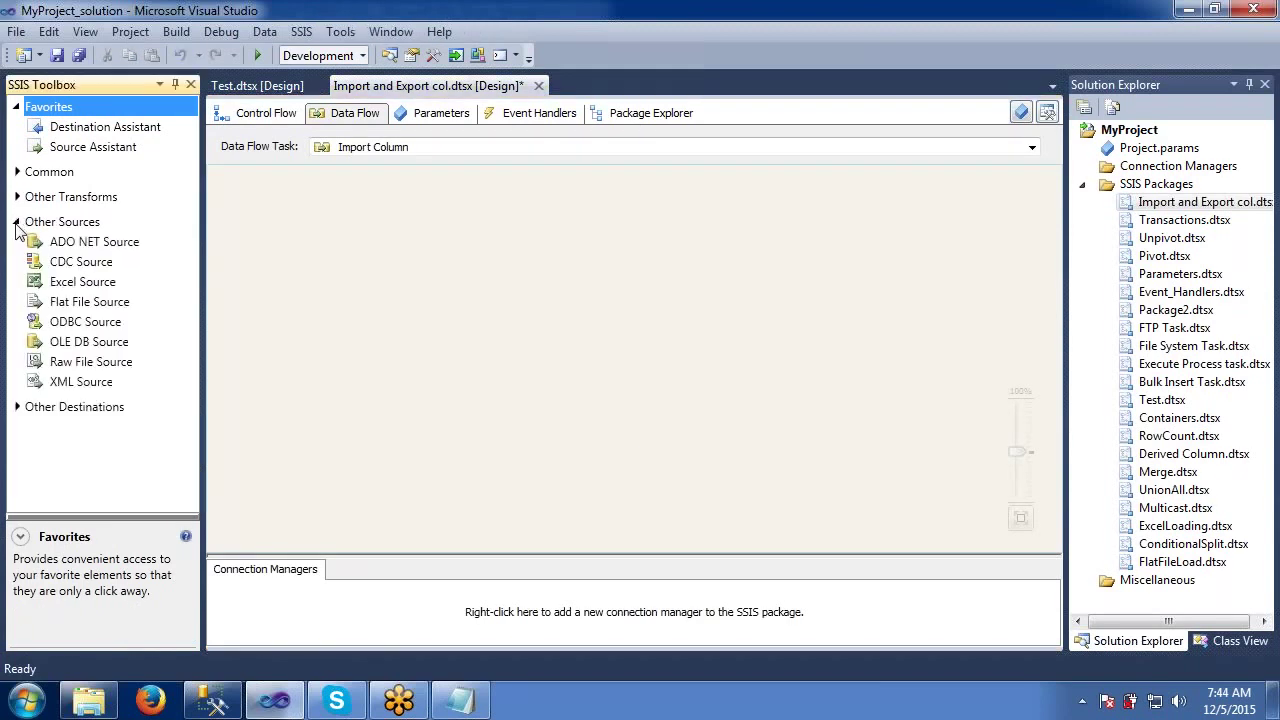
pyautogui.click(89, 304)
pyautogui.moveTo(89, 304); pyautogui.dragTo(469, 241)
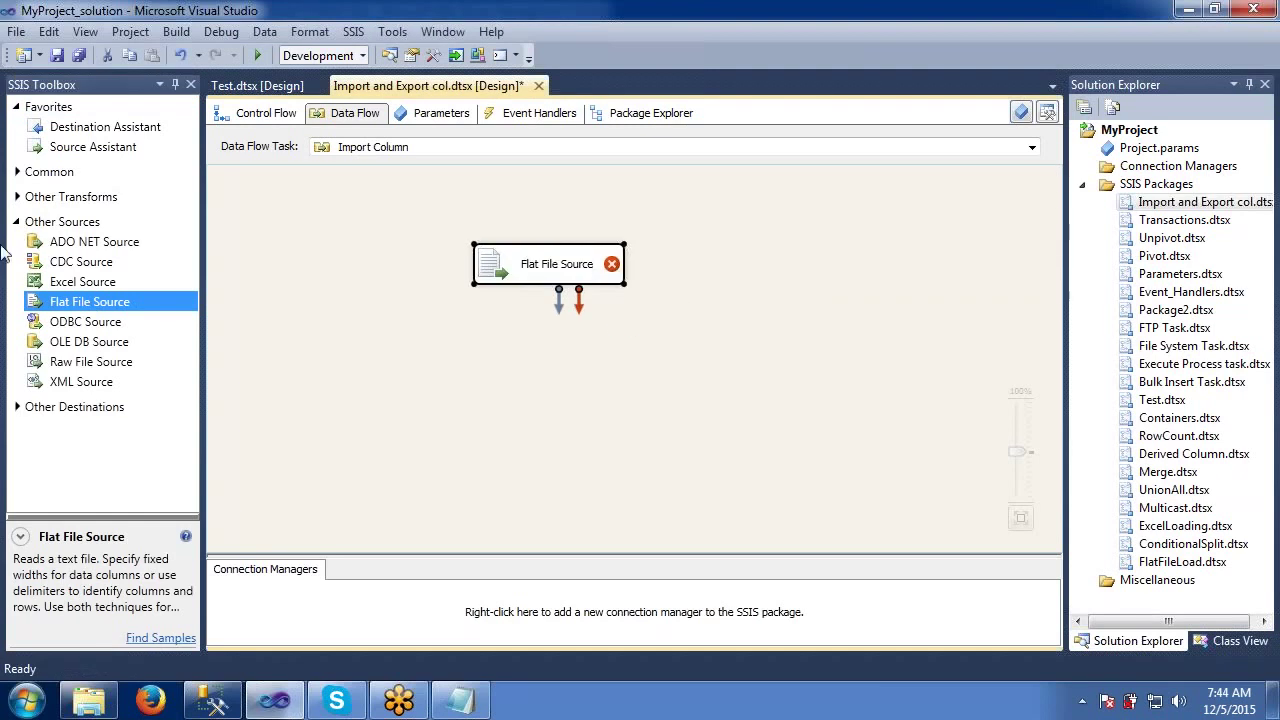
# - Add an Export Column transformation and position it just below the Flat File Source
pyautogui.click(22, 197)
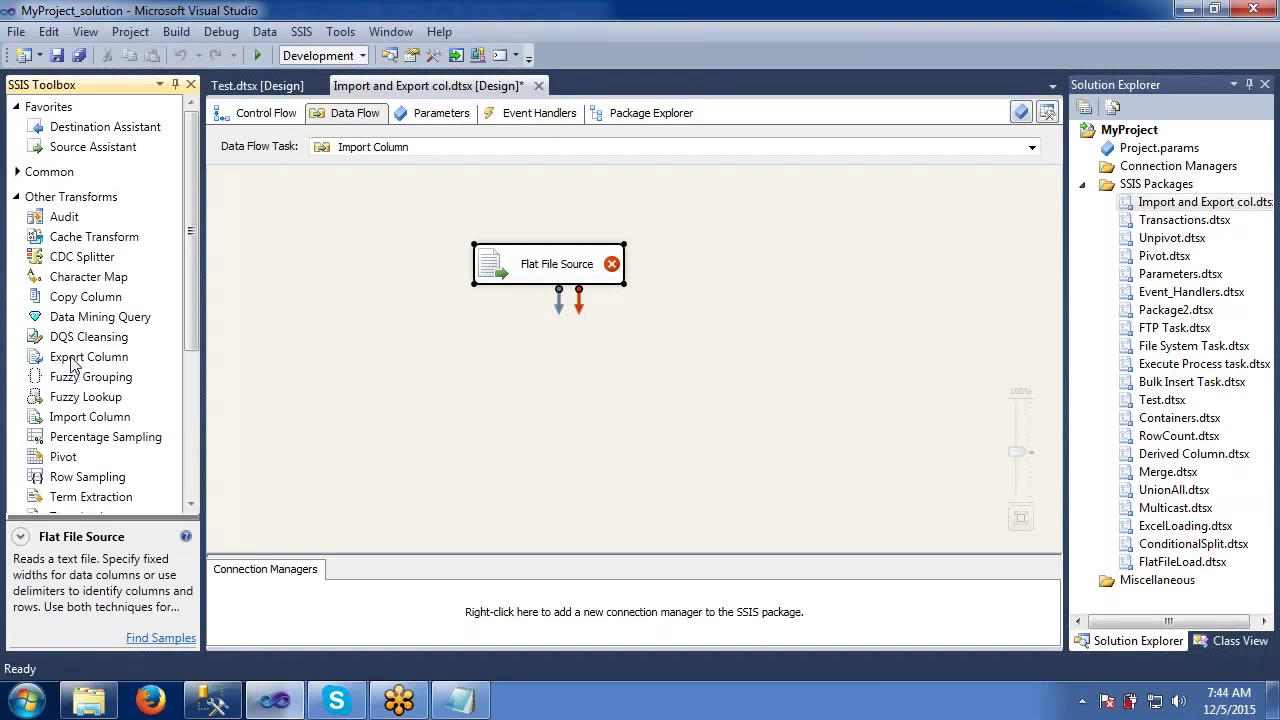
pyautogui.moveTo(71, 364); pyautogui.dragTo(503, 347)
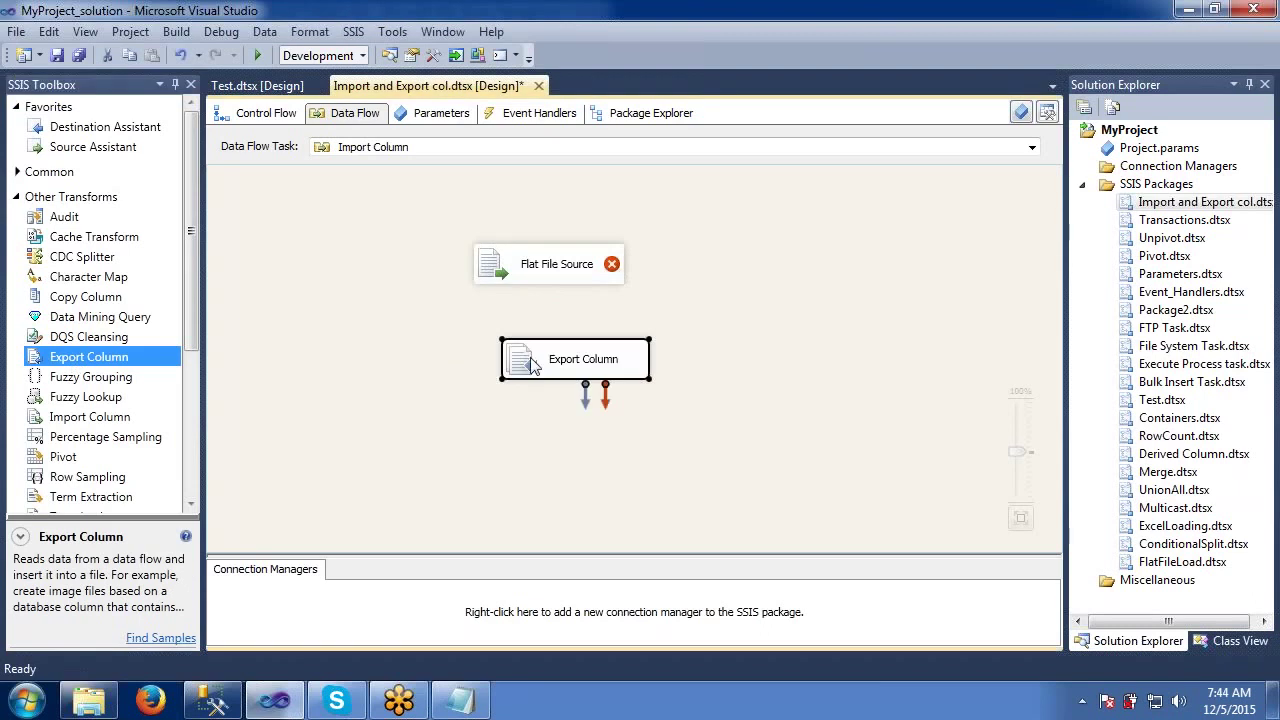
pyautogui.moveTo(531, 360); pyautogui.dragTo(523, 353)
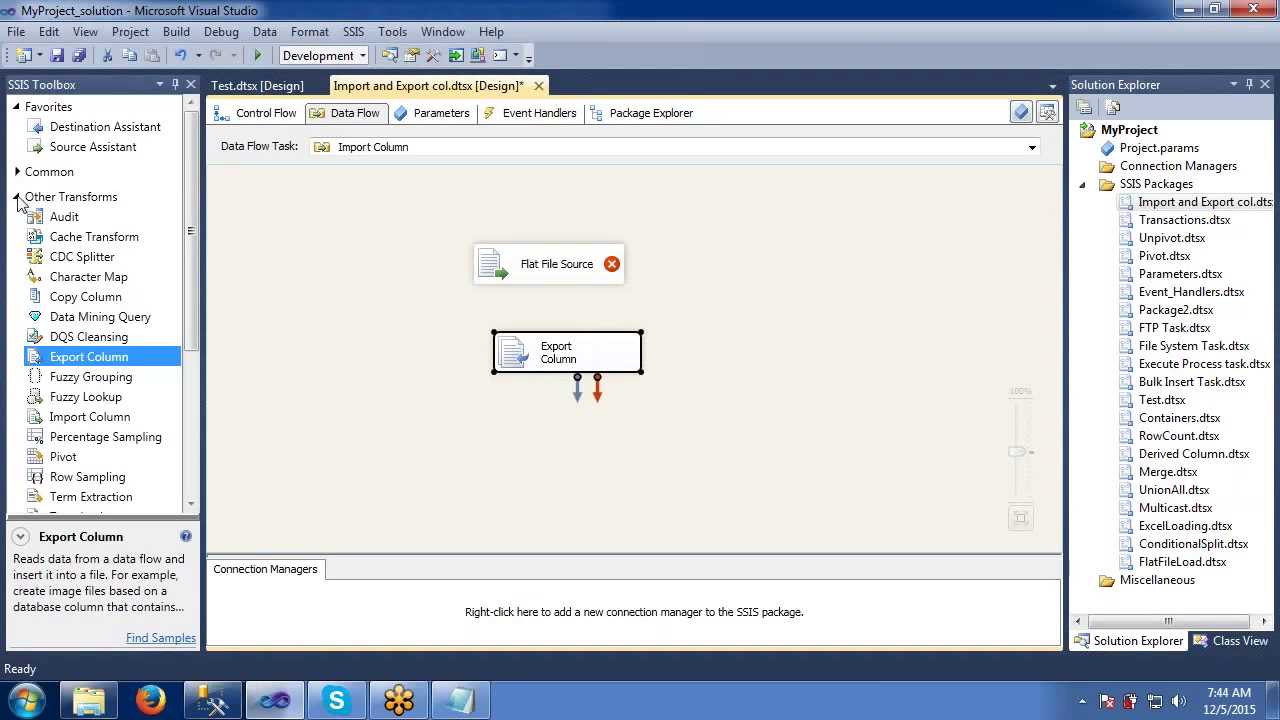
pyautogui.click(18, 197)
pyautogui.click(68, 342)
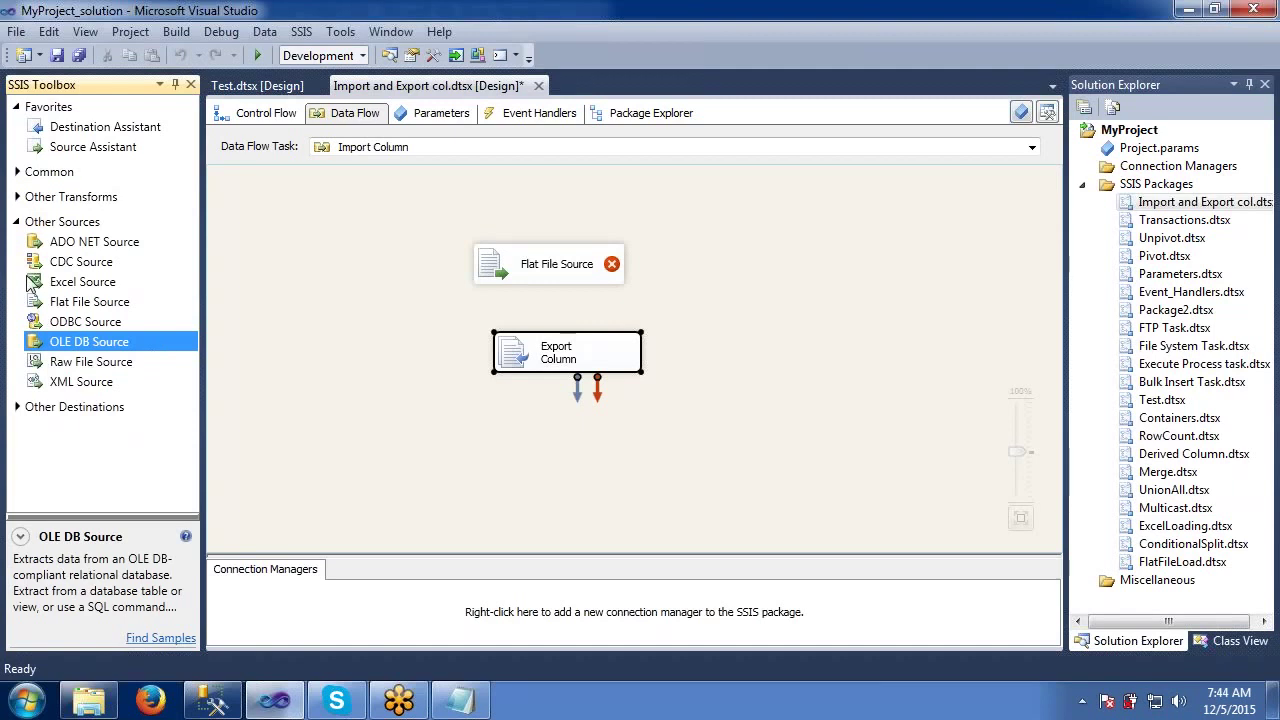
# - Add an OLE DB Destination to the data flow, just below the Export Column transformation
pyautogui.click(18, 222)
pyautogui.click(18, 247)
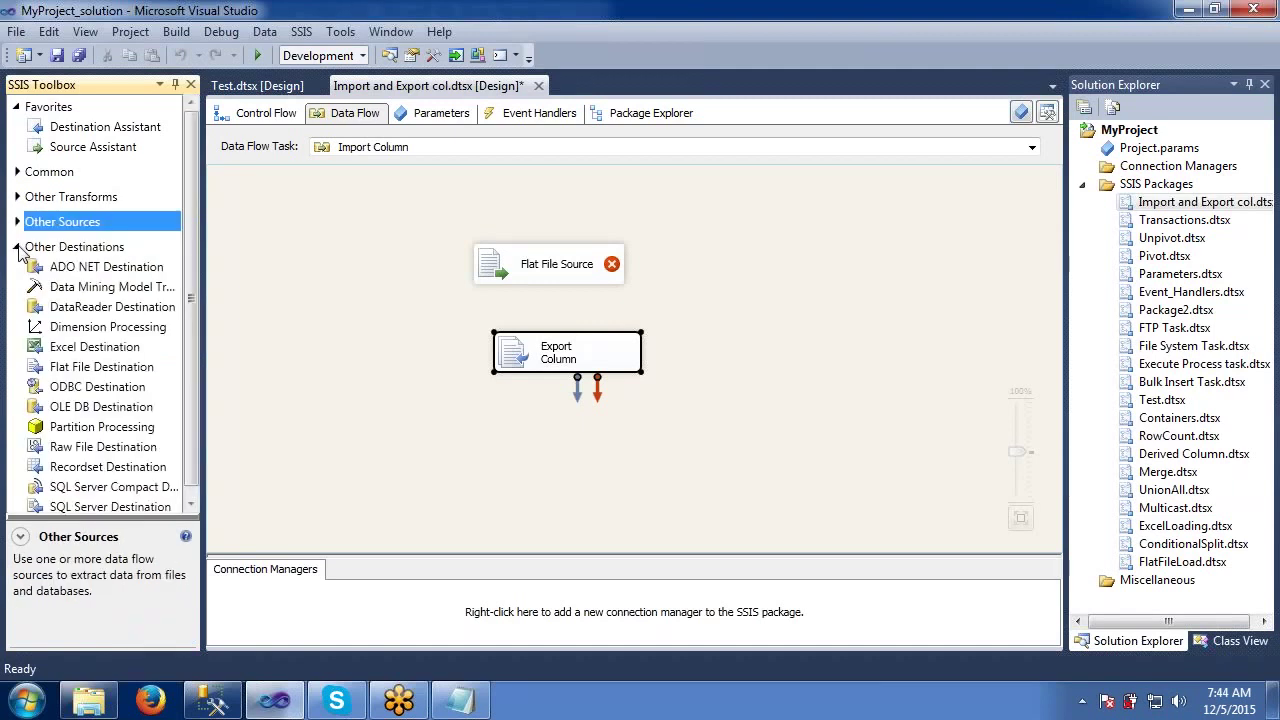
pyautogui.moveTo(70, 415); pyautogui.dragTo(500, 451)
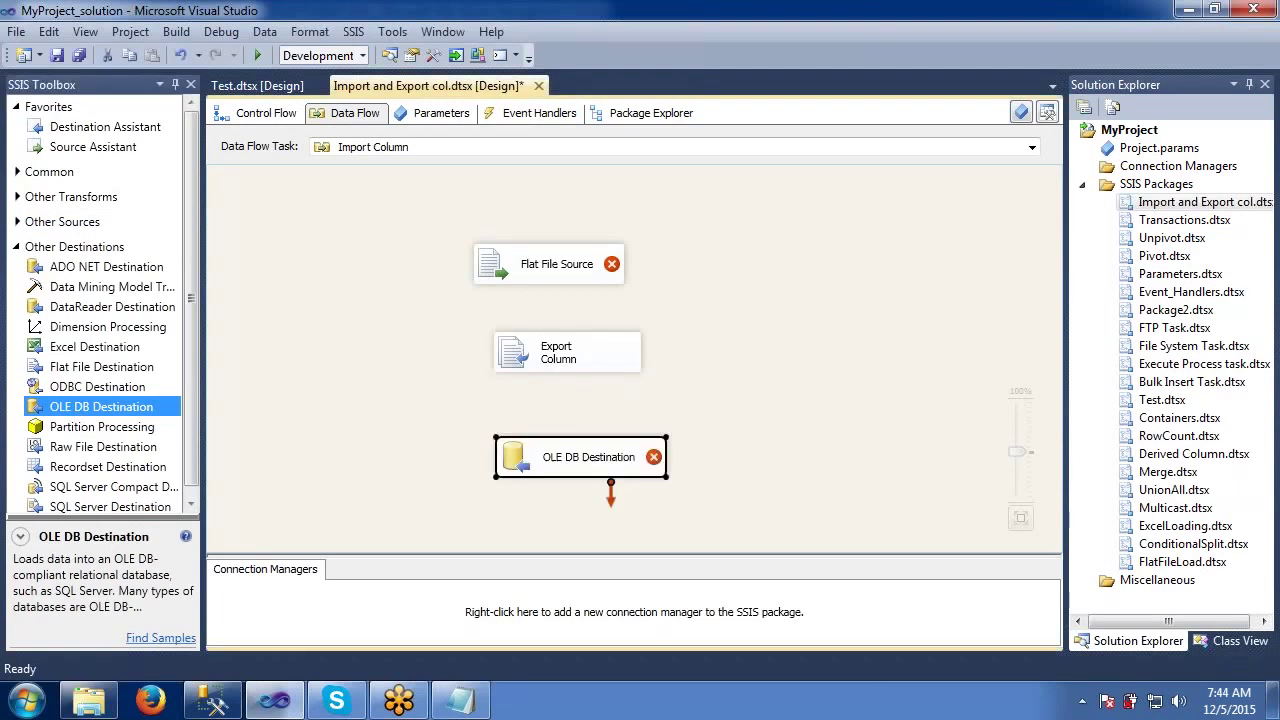
# - Create a flat file connection manager named Src for the Flat File Source, using the File_path text file from Sample Pictures
pyautogui.doubleClick(535, 268)
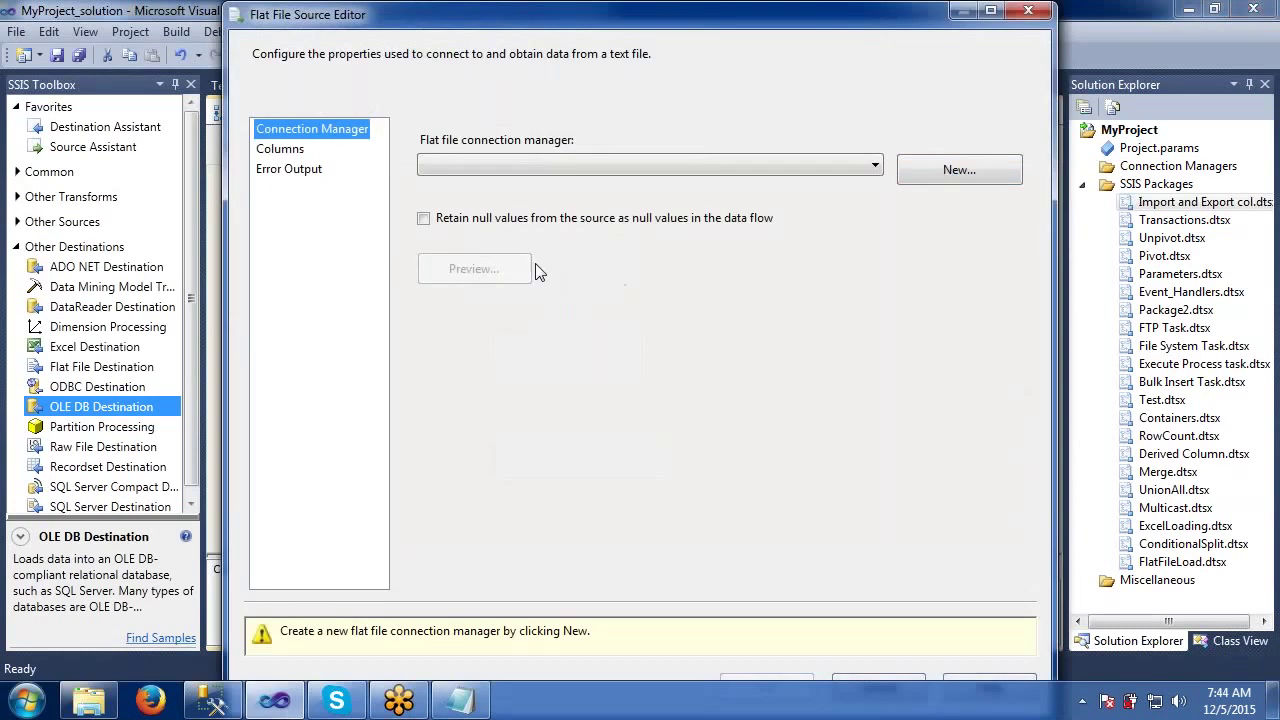
pyautogui.click(941, 170)
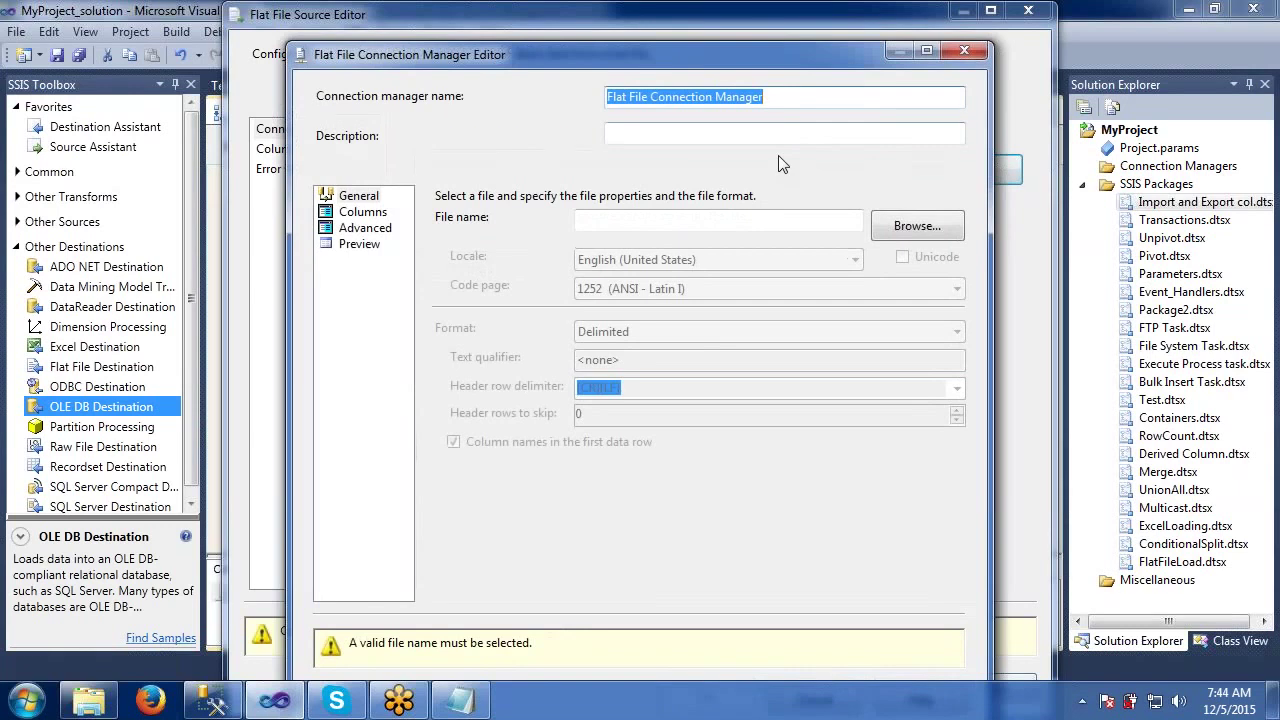
pyautogui.write('Src')
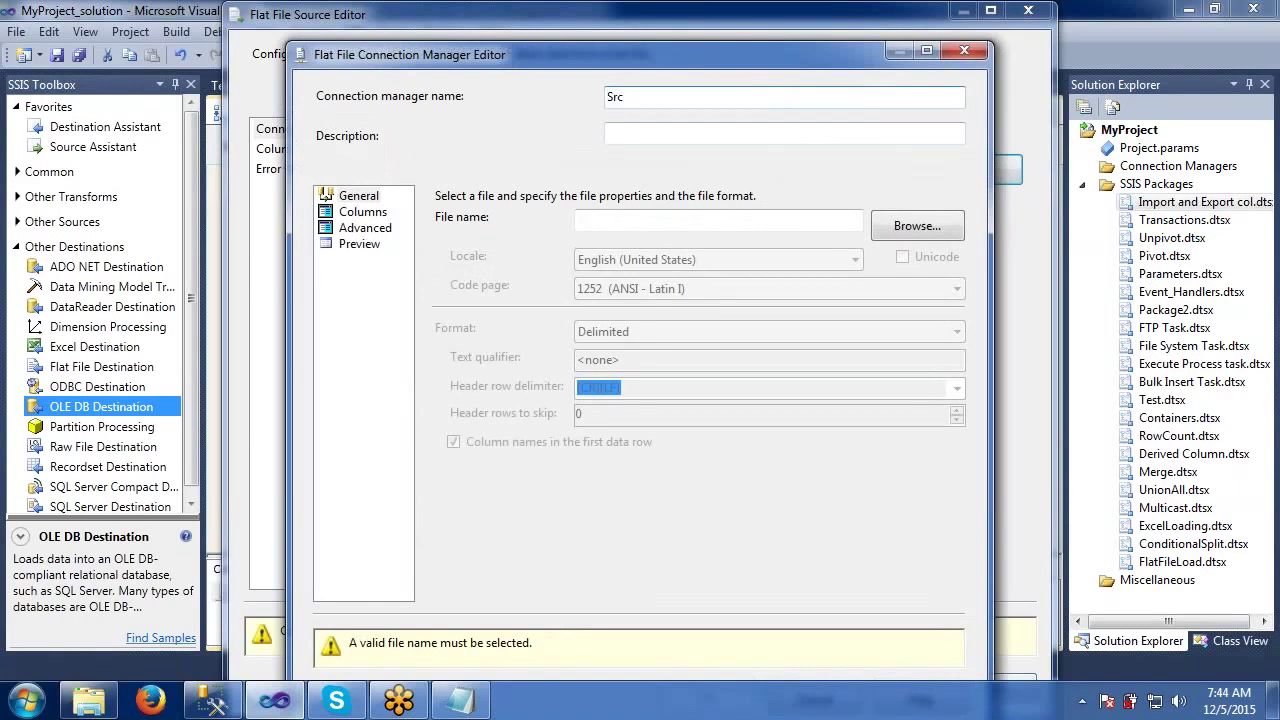
pyautogui.click(900, 236)
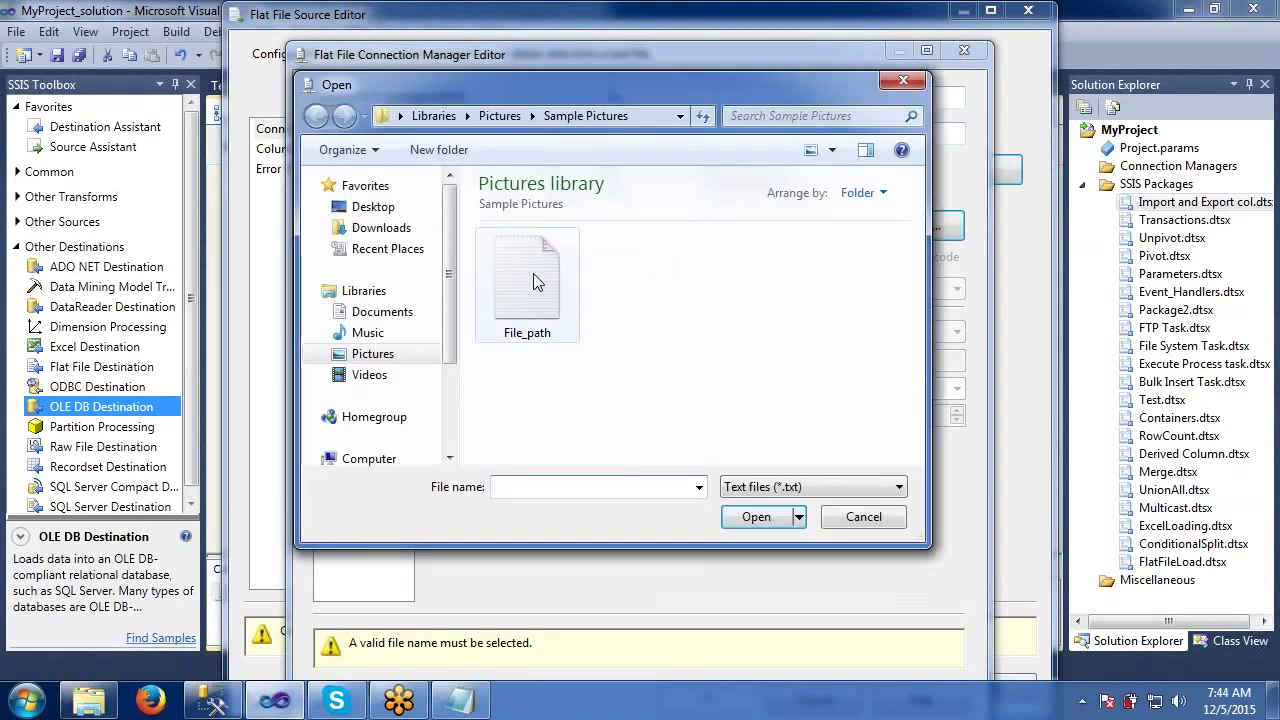
pyautogui.click(533, 272)
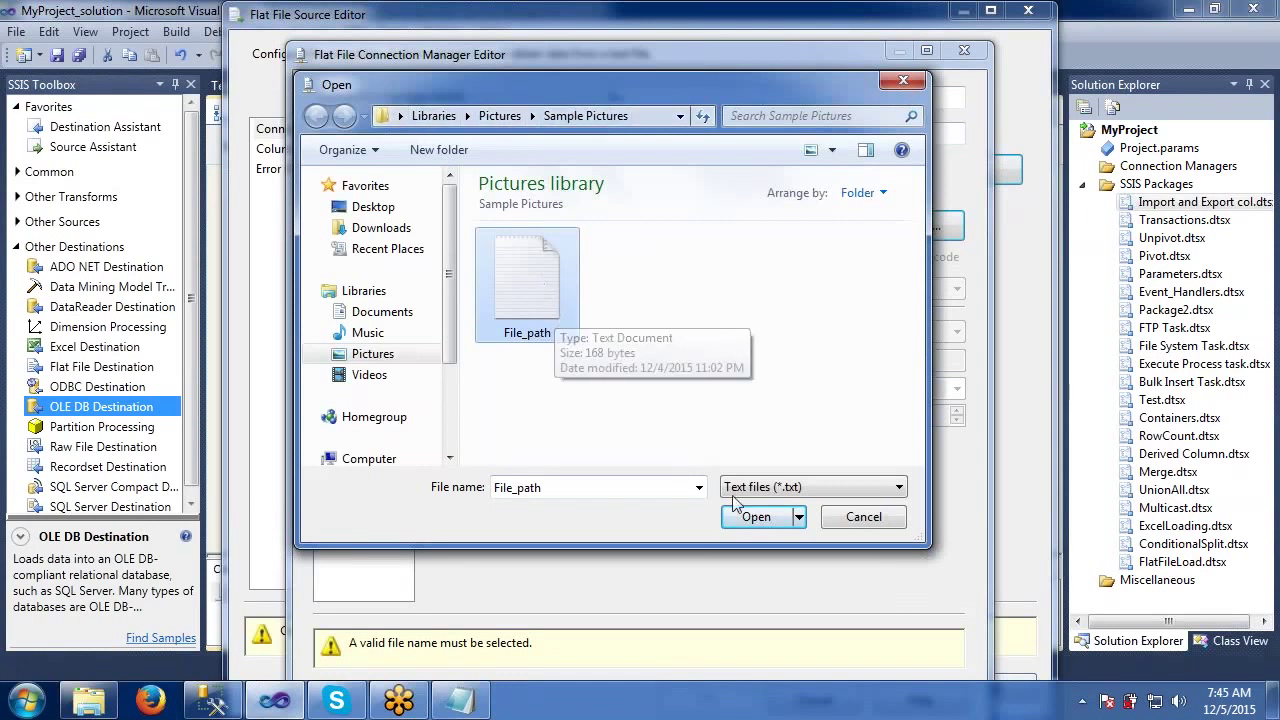
pyautogui.click(753, 525)
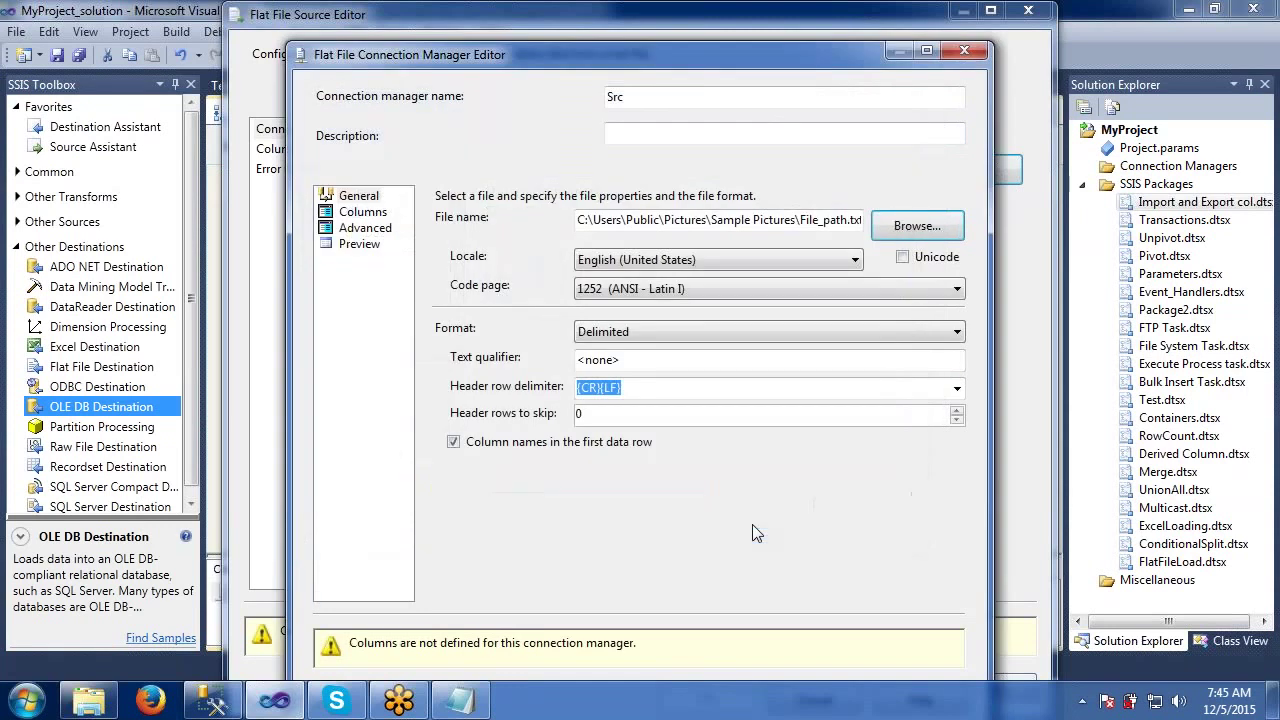
# - Configure the Src connection so the first data row is not used as column names, and check its columns
pyautogui.click(363, 215)
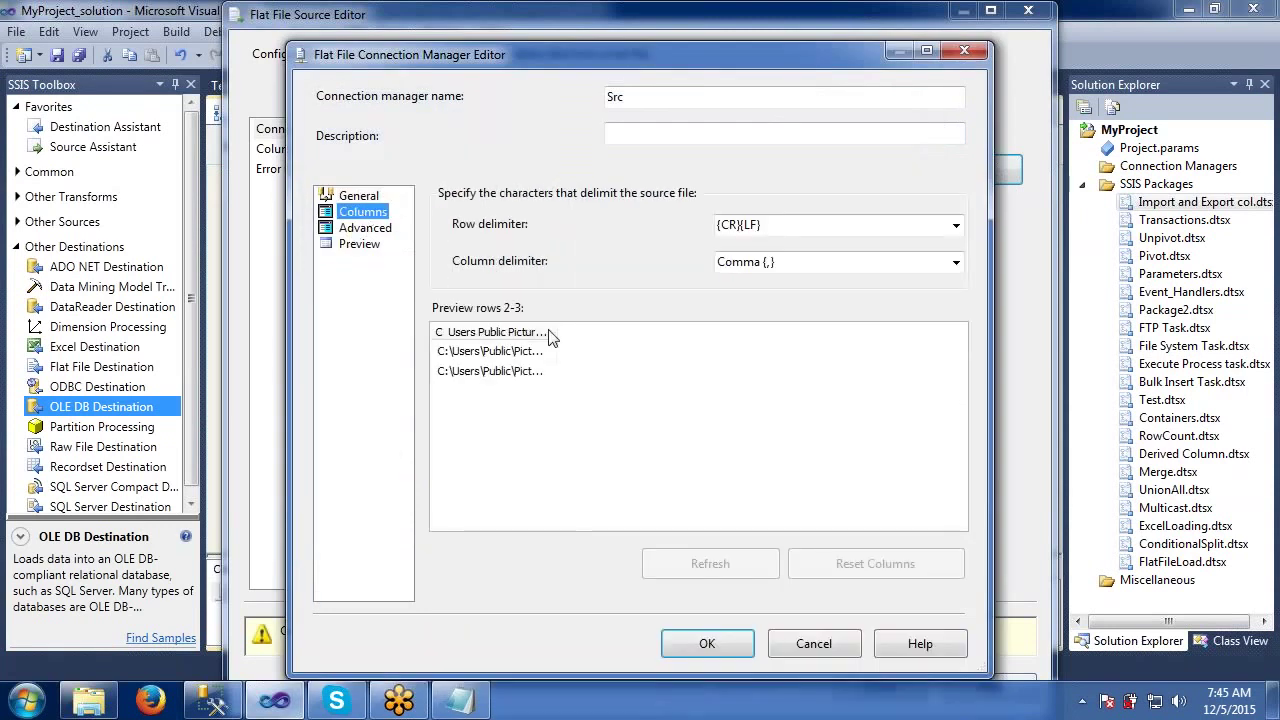
pyautogui.moveTo(549, 332); pyautogui.dragTo(775, 334)
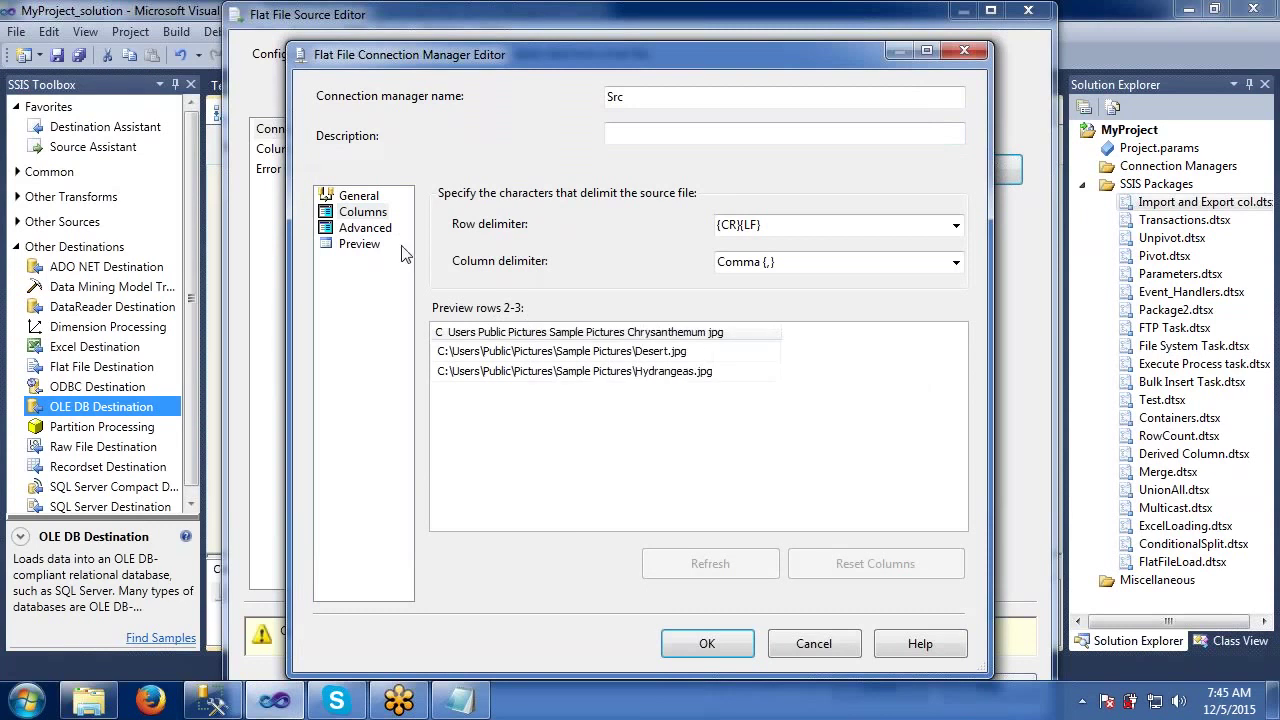
pyautogui.click(362, 197)
pyautogui.click(454, 443)
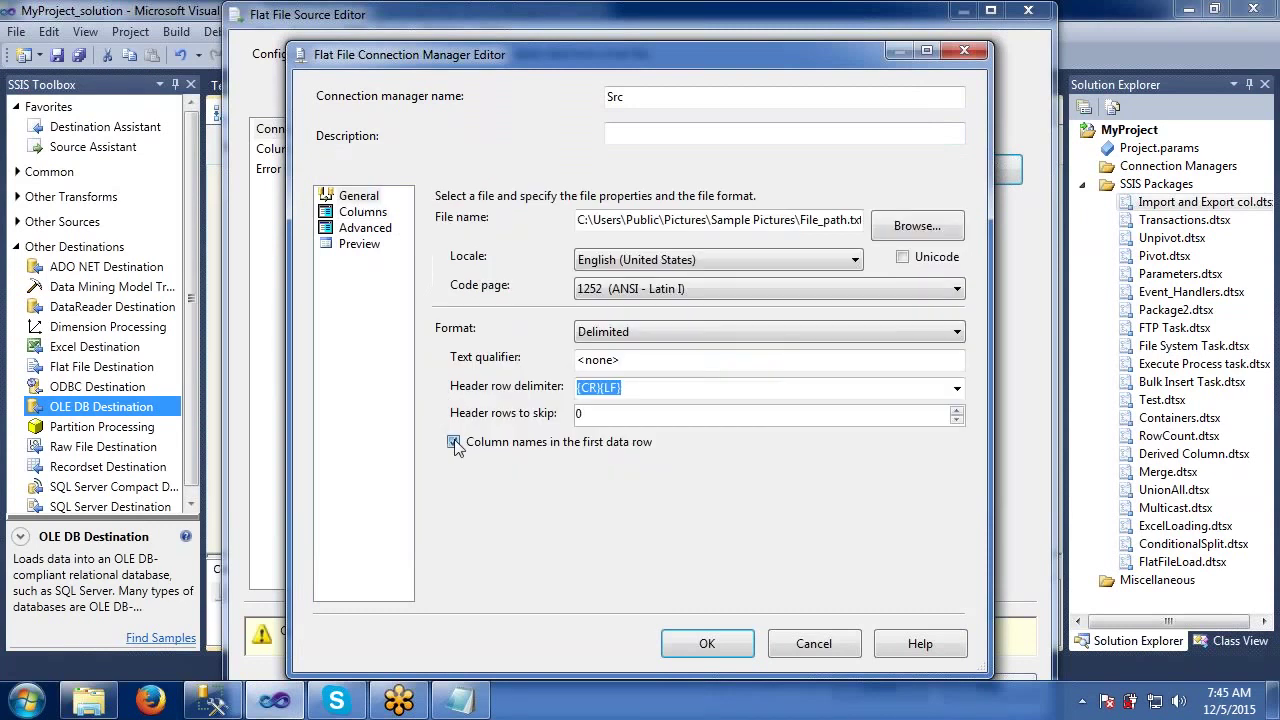
pyautogui.click(366, 214)
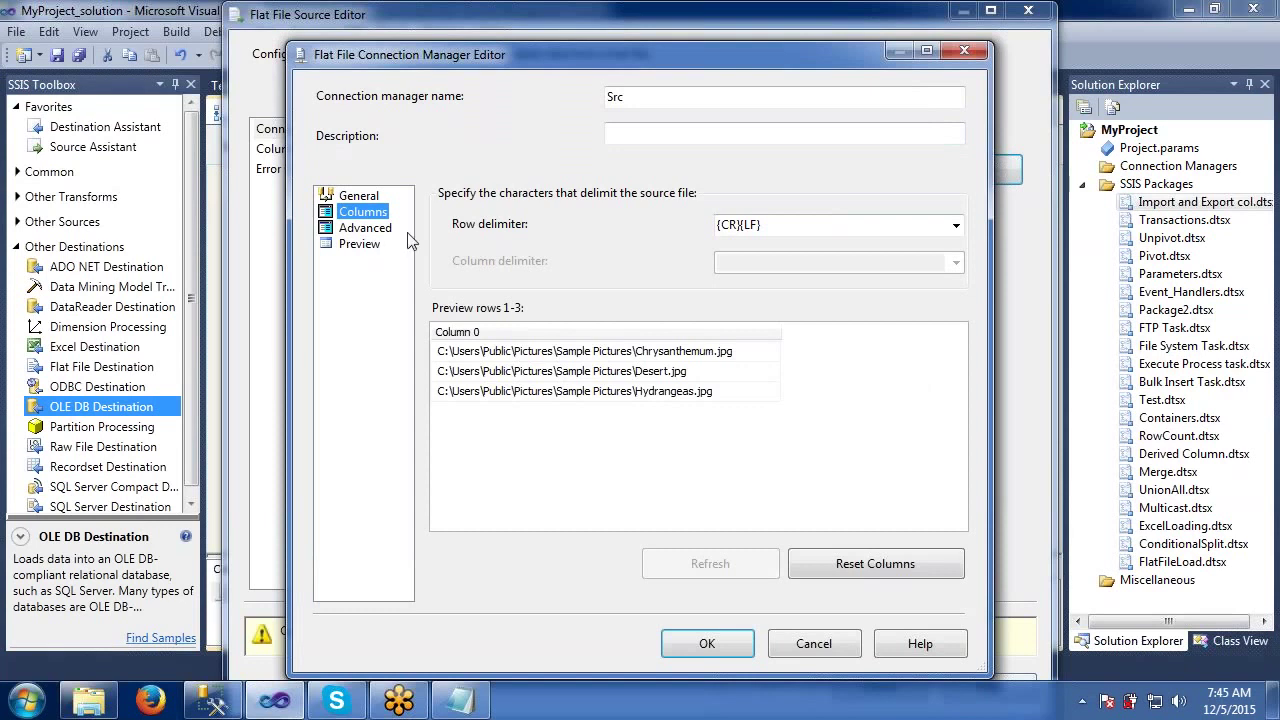
# - Change the OutputColumnWidth property of Column 0 in the Src connection
pyautogui.click(362, 233)
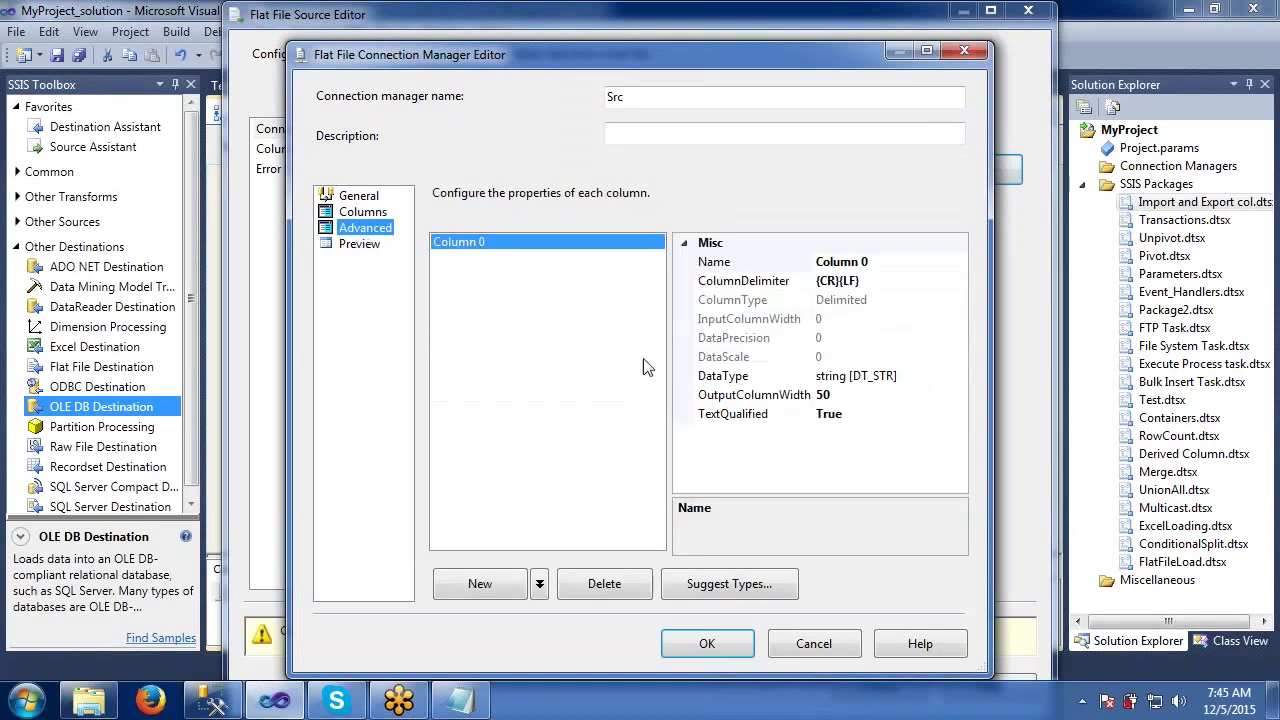
pyautogui.click(830, 395)
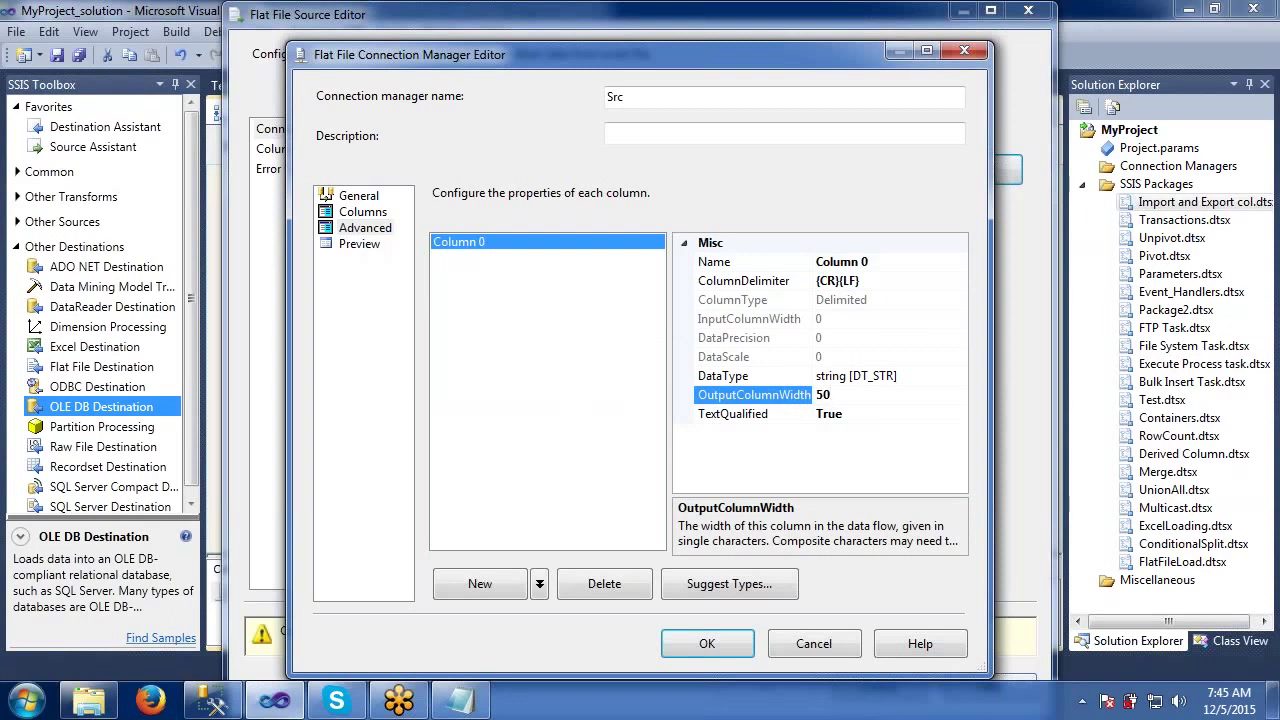
pyautogui.press('BackSpace')
pyautogui.press('Return')
# - Preview the full picture paths of the Src connection and save the connection manager
pyautogui.click(360, 244)
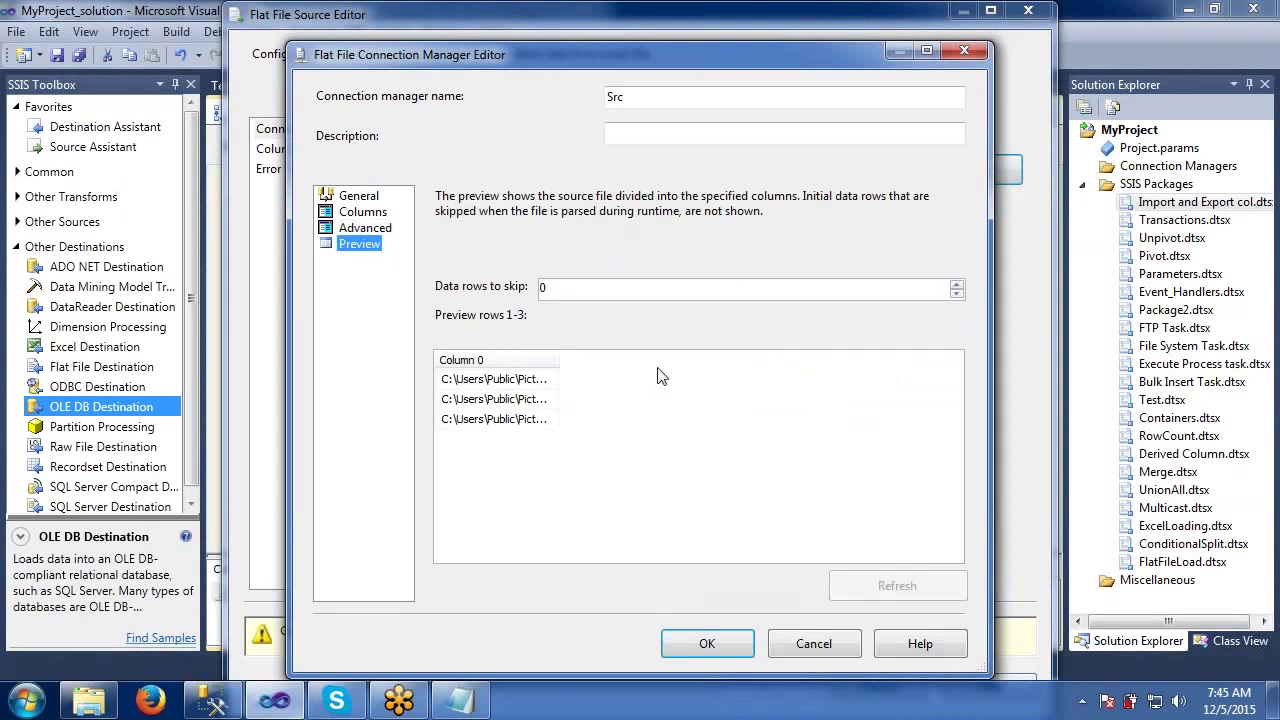
pyautogui.moveTo(556, 357); pyautogui.dragTo(802, 360)
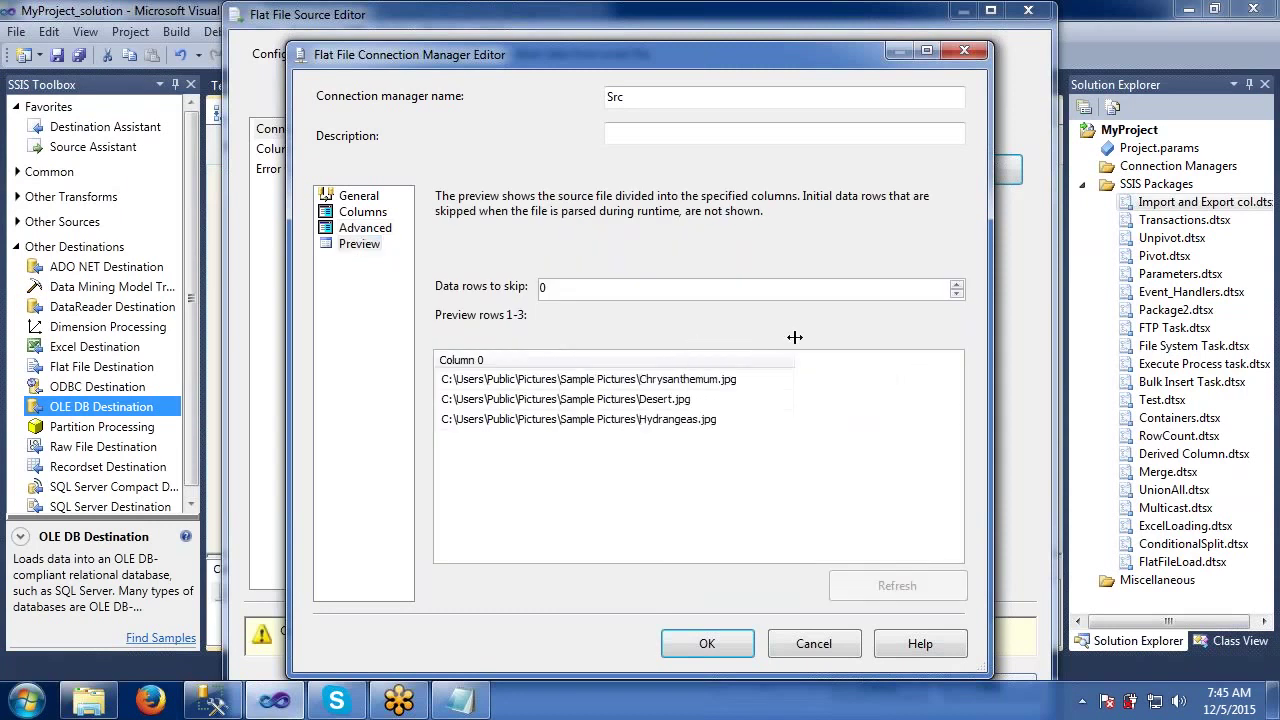
pyautogui.click(362, 212)
pyautogui.click(358, 196)
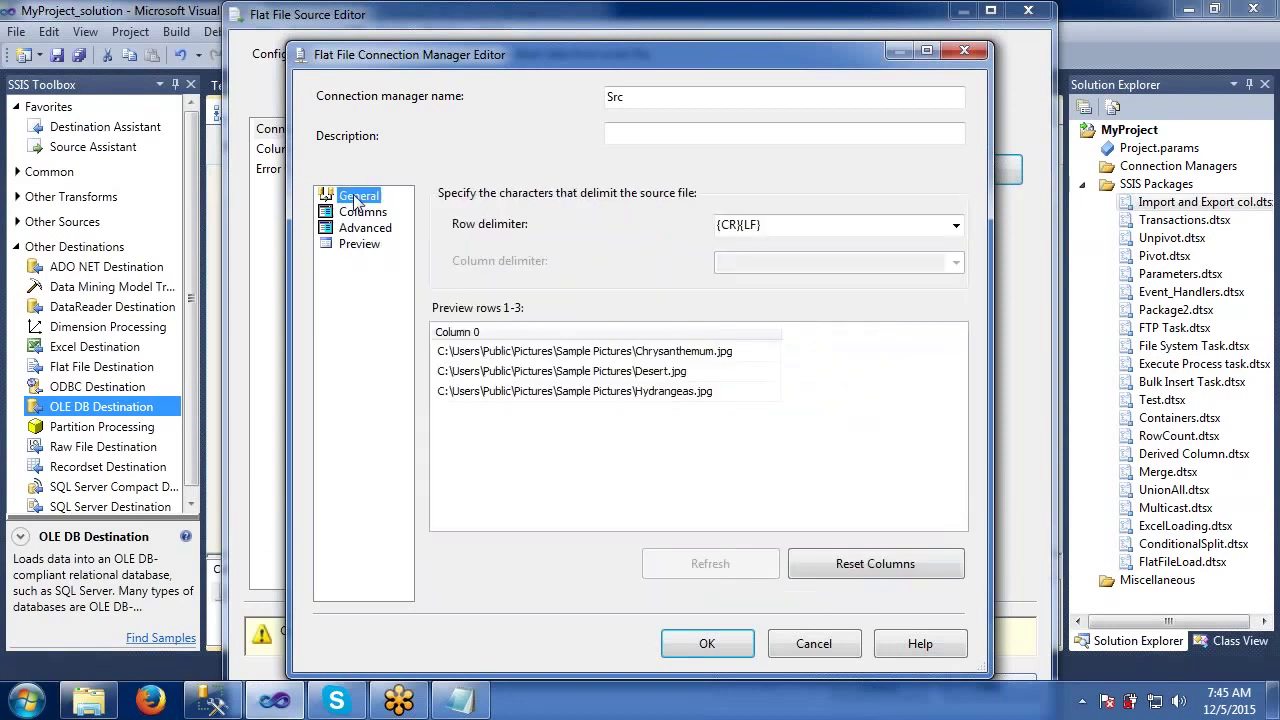
pyautogui.click(705, 645)
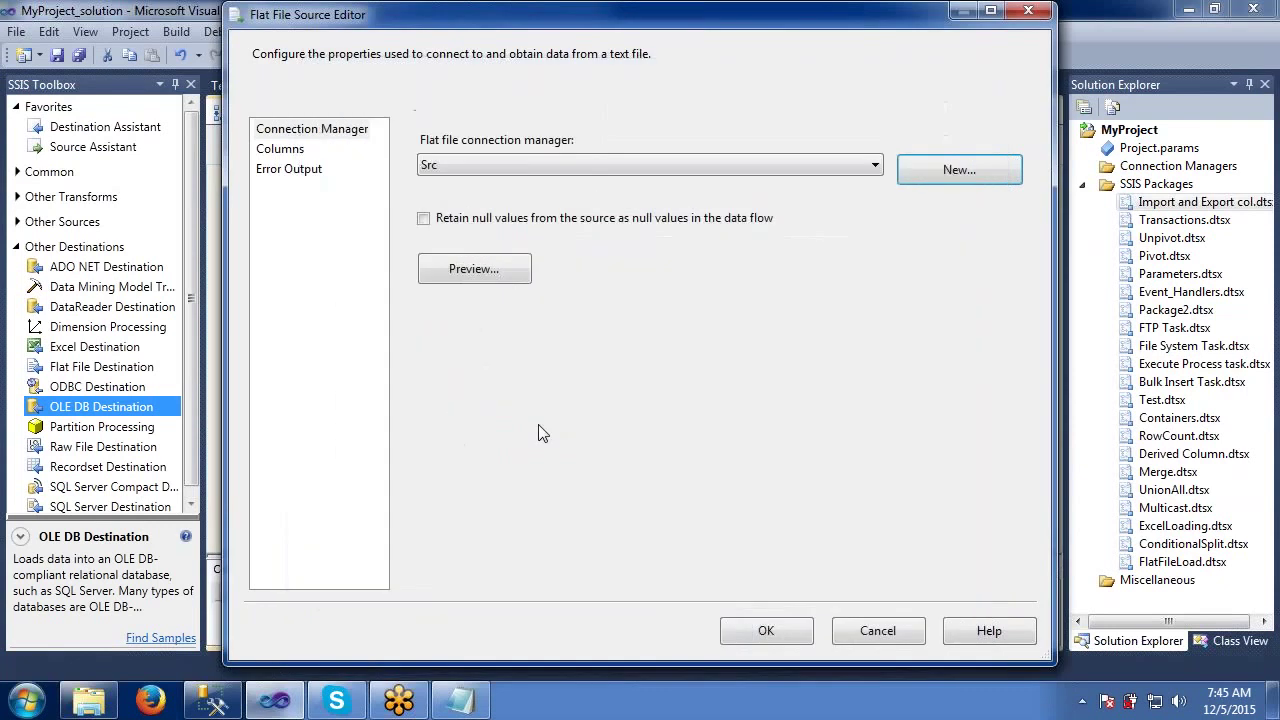
# - Rename the Flat File Source's output column for Column 0 as Image_path and apply the source settings
pyautogui.click(300, 152)
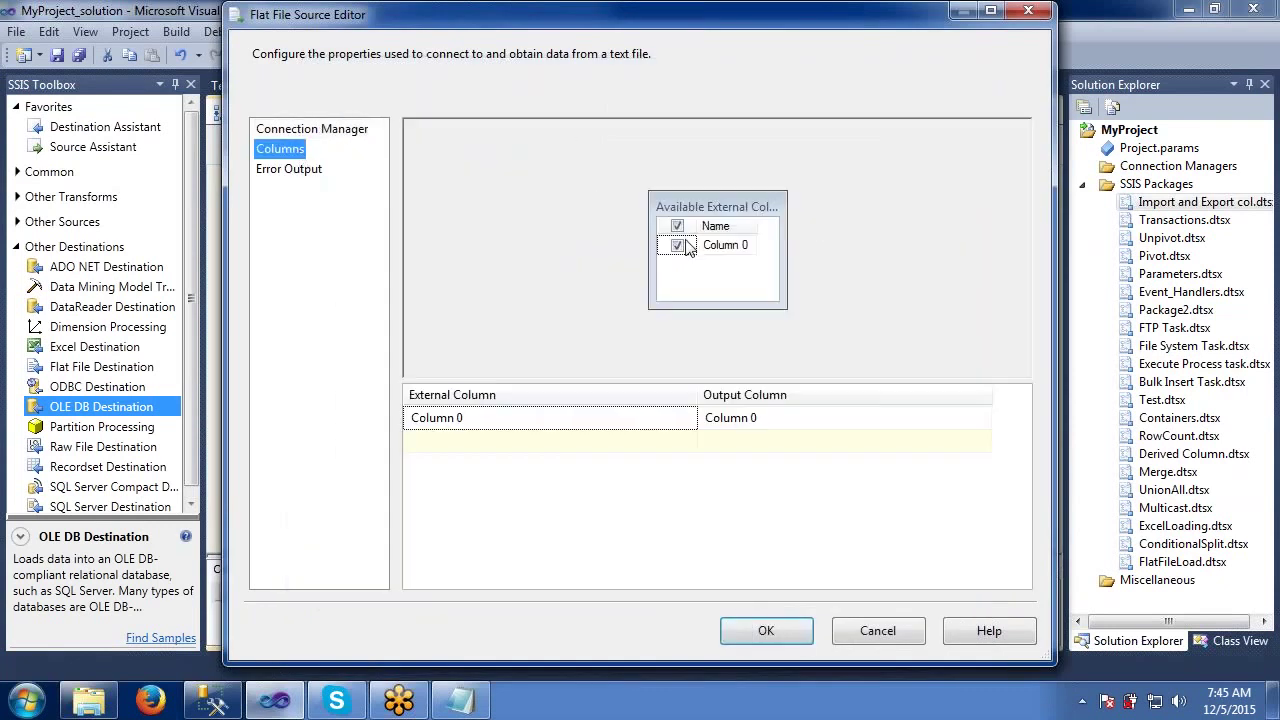
pyautogui.click(768, 418)
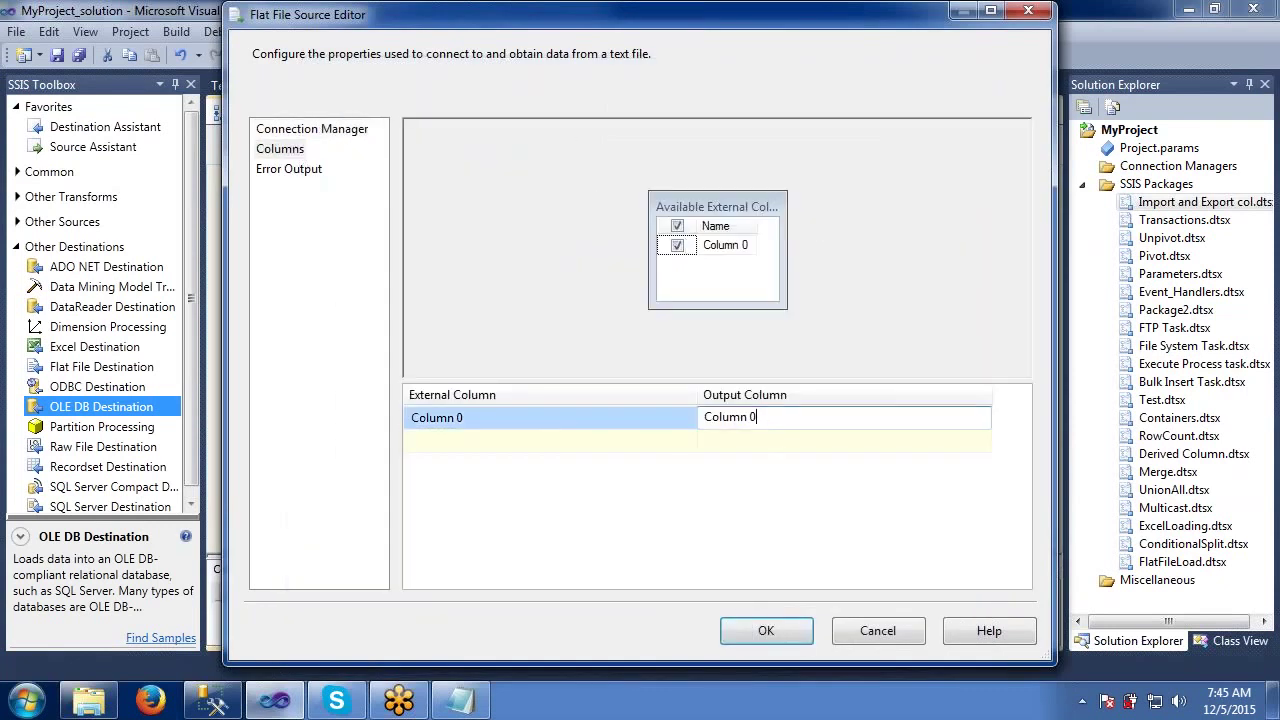
pyautogui.moveTo(758, 417); pyautogui.dragTo(690, 417)
pyautogui.write('Image_path')
pyautogui.click(764, 634)
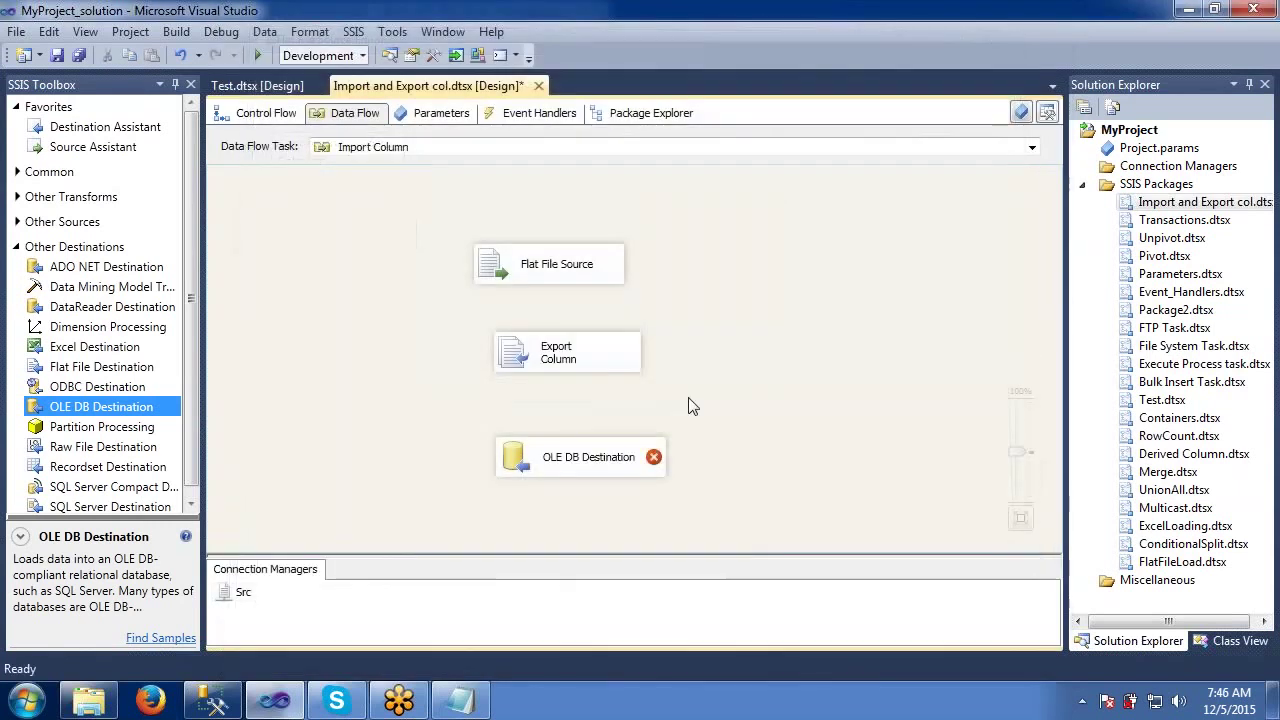
# - Connect the Flat File Source to the Export Column transformation and try to choose an Extract Column in its editor
pyautogui.click(566, 268)
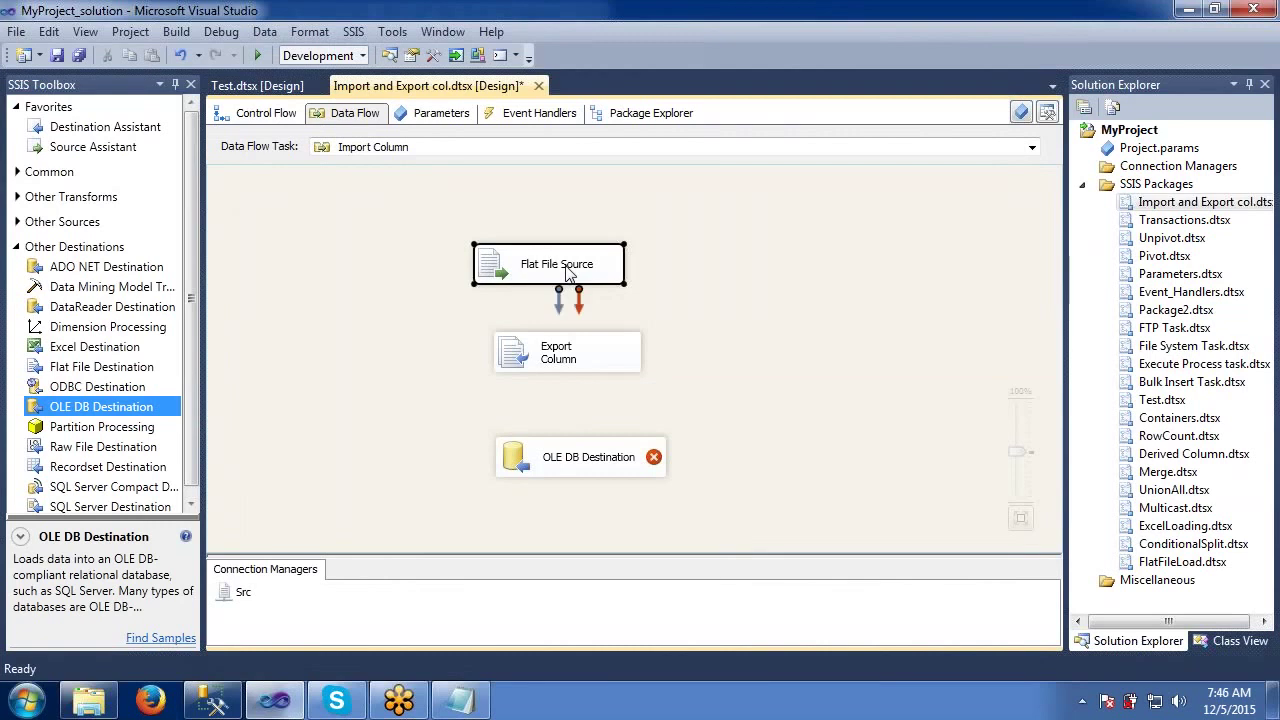
pyautogui.moveTo(561, 306); pyautogui.dragTo(577, 358)
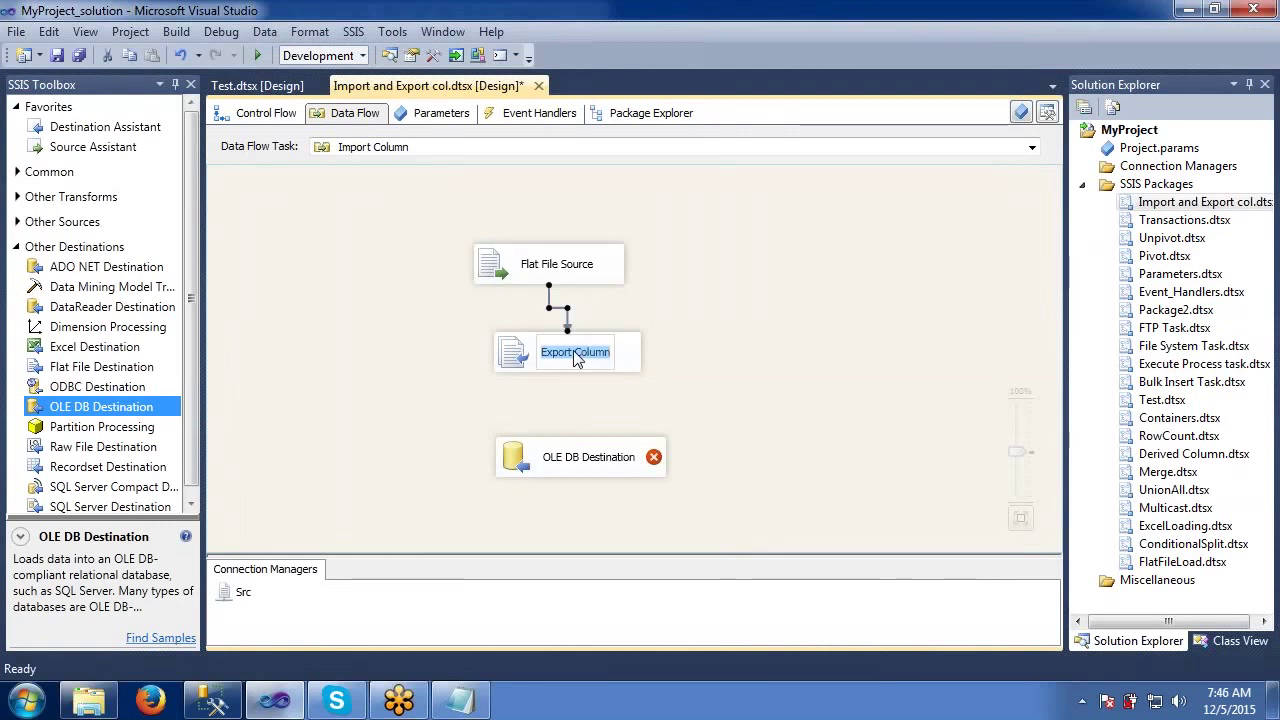
pyautogui.doubleClick(520, 366)
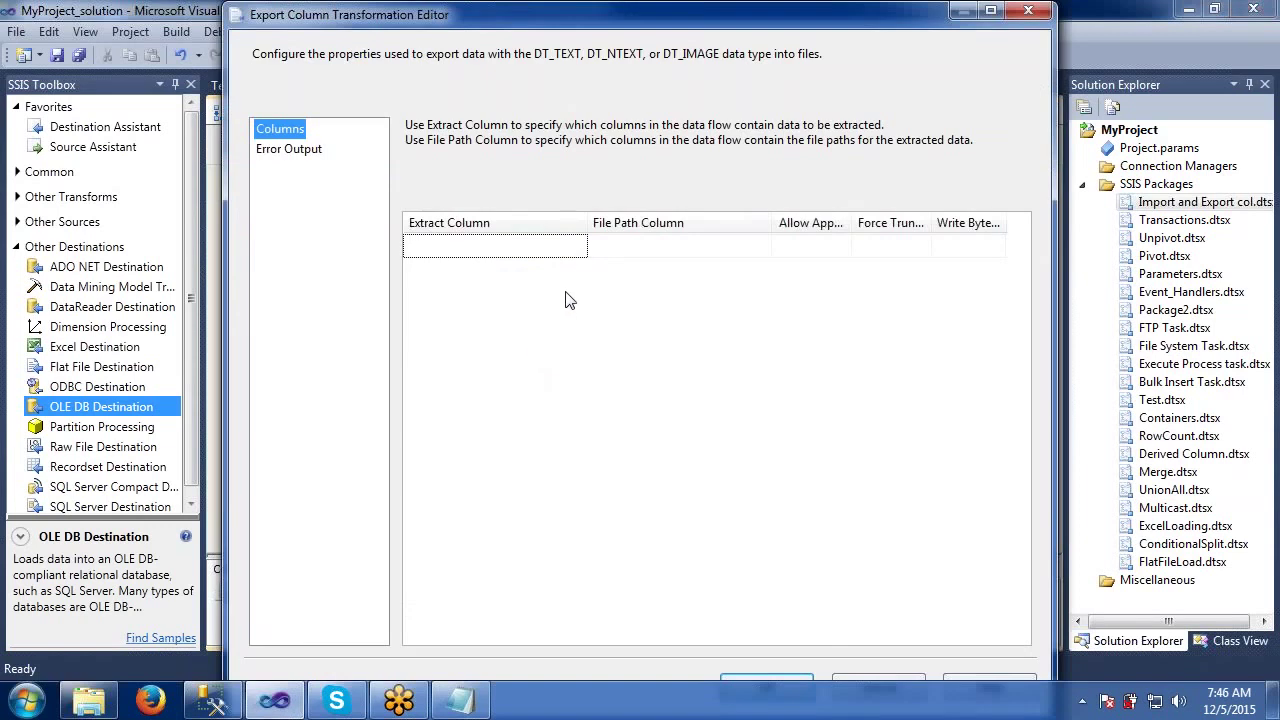
pyautogui.click(580, 254)
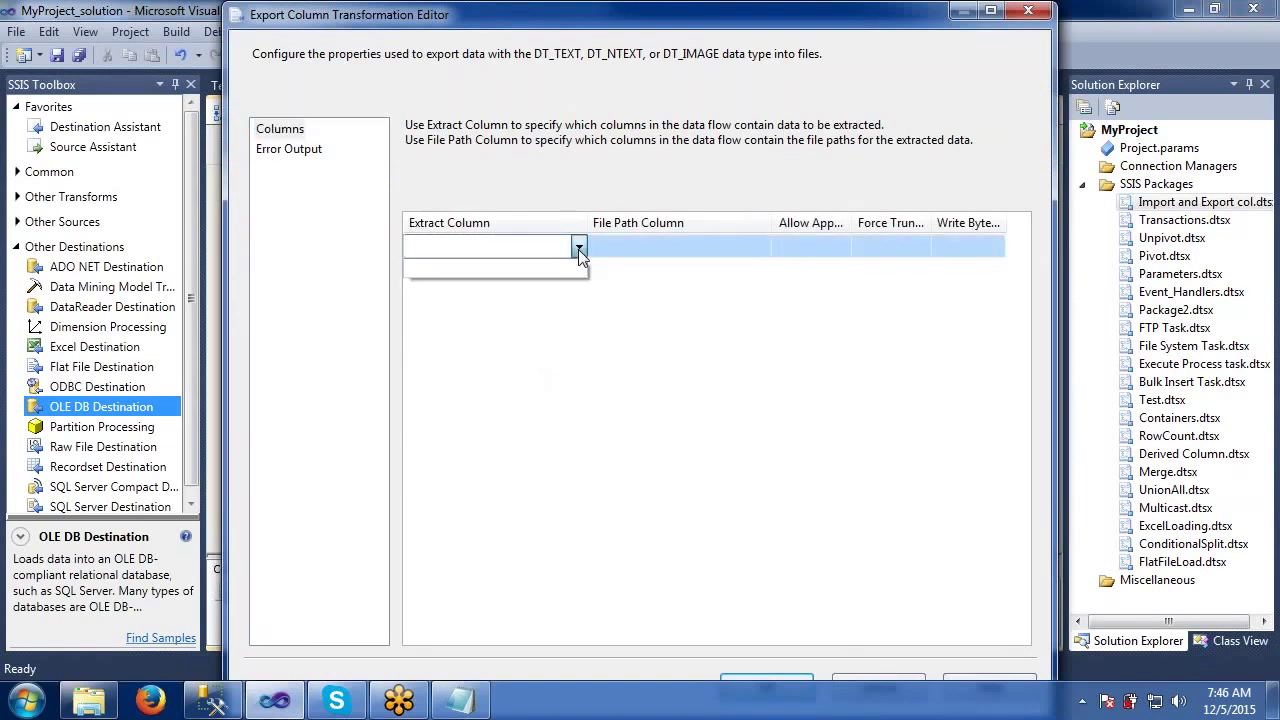
pyautogui.click(578, 249)
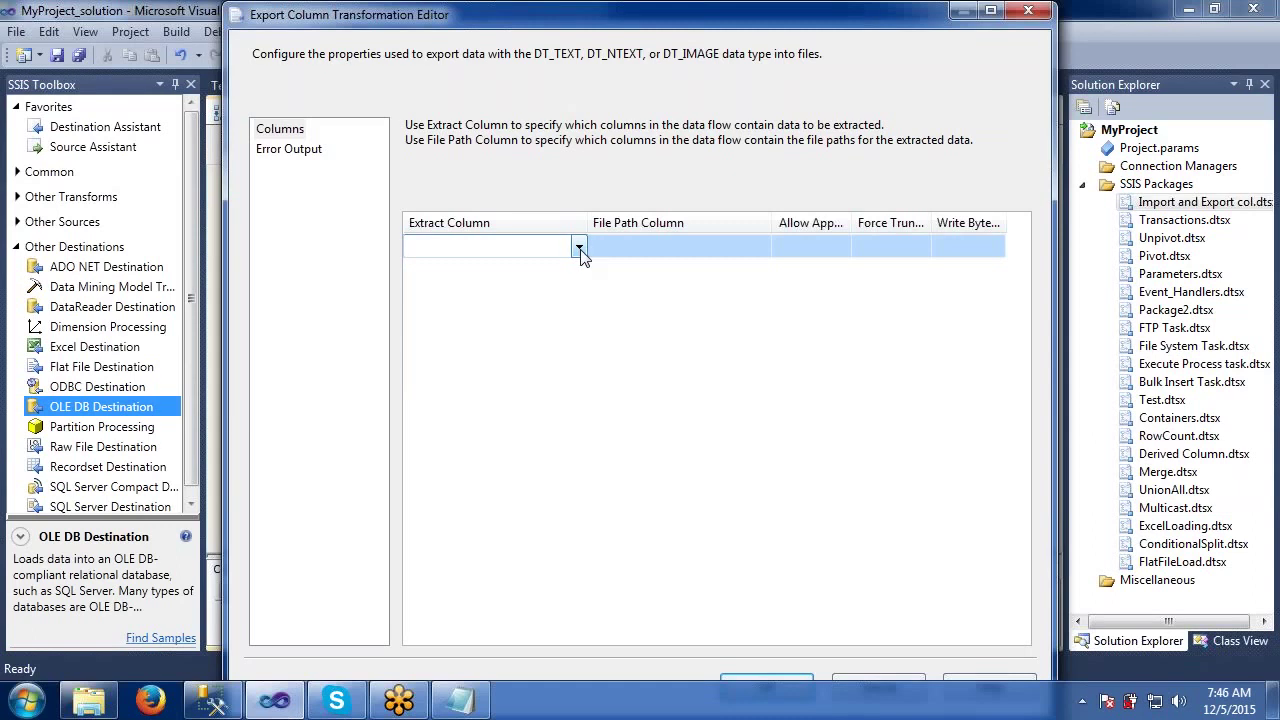
pyautogui.click(1034, 12)
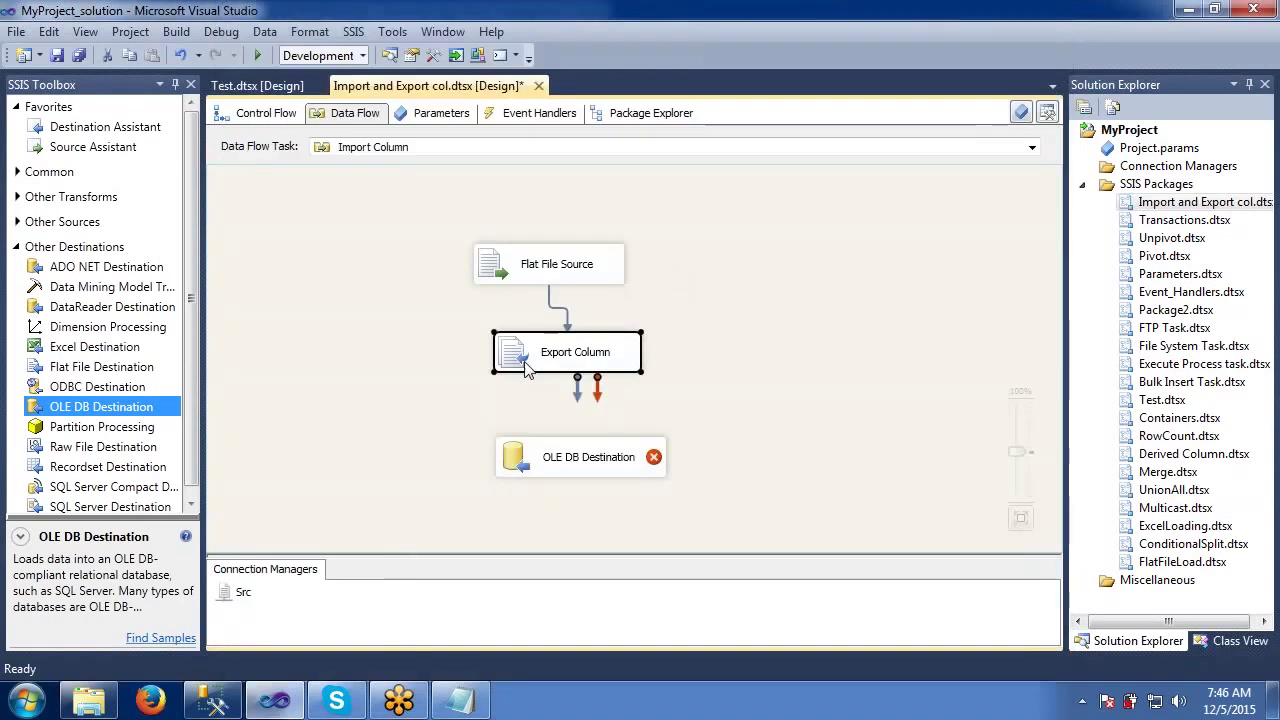
# - Replace the Export Column transformation with an Import Column transformation and connect the Flat File Source to it
pyautogui.click(370, 418)
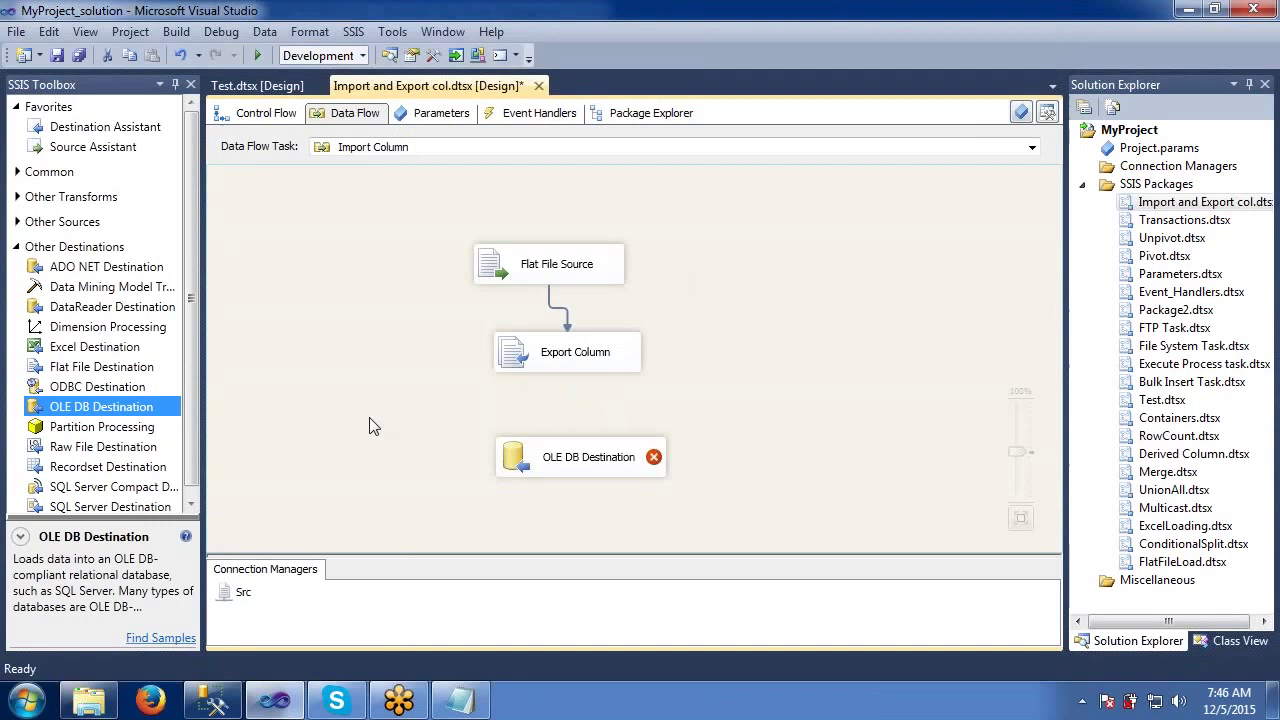
pyautogui.click(512, 352)
pyautogui.press('Delete')
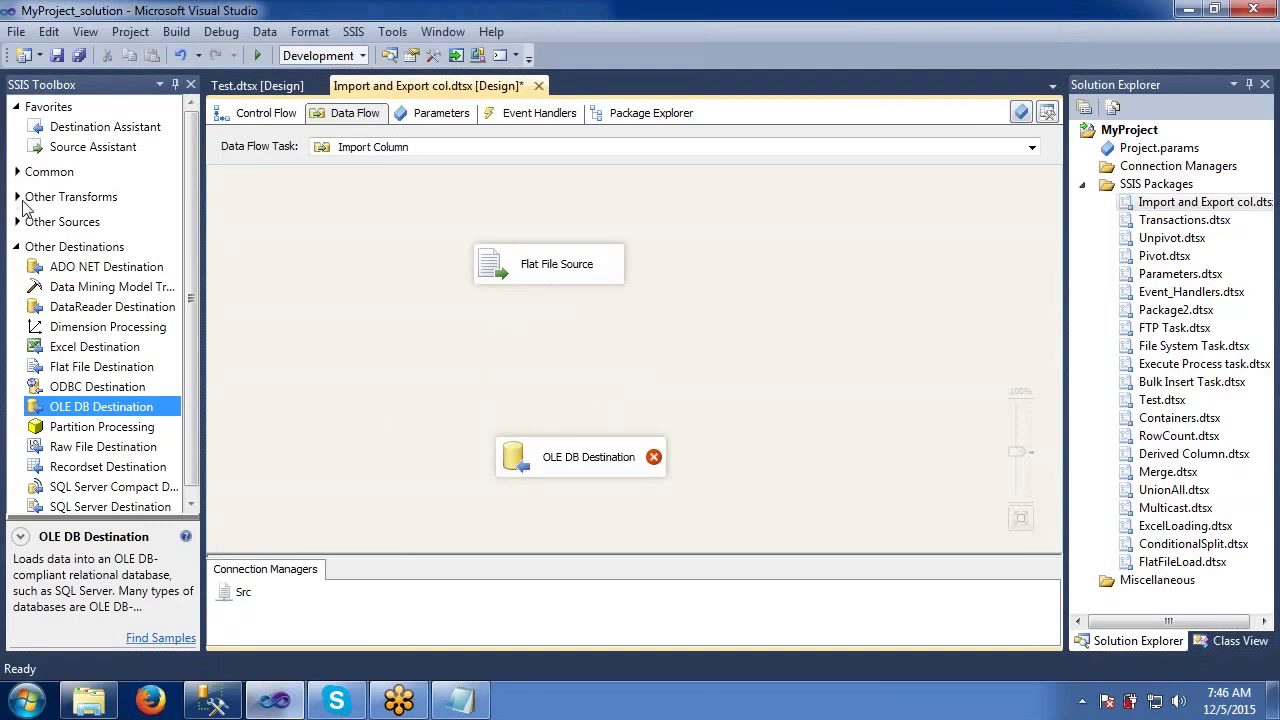
pyautogui.click(18, 197)
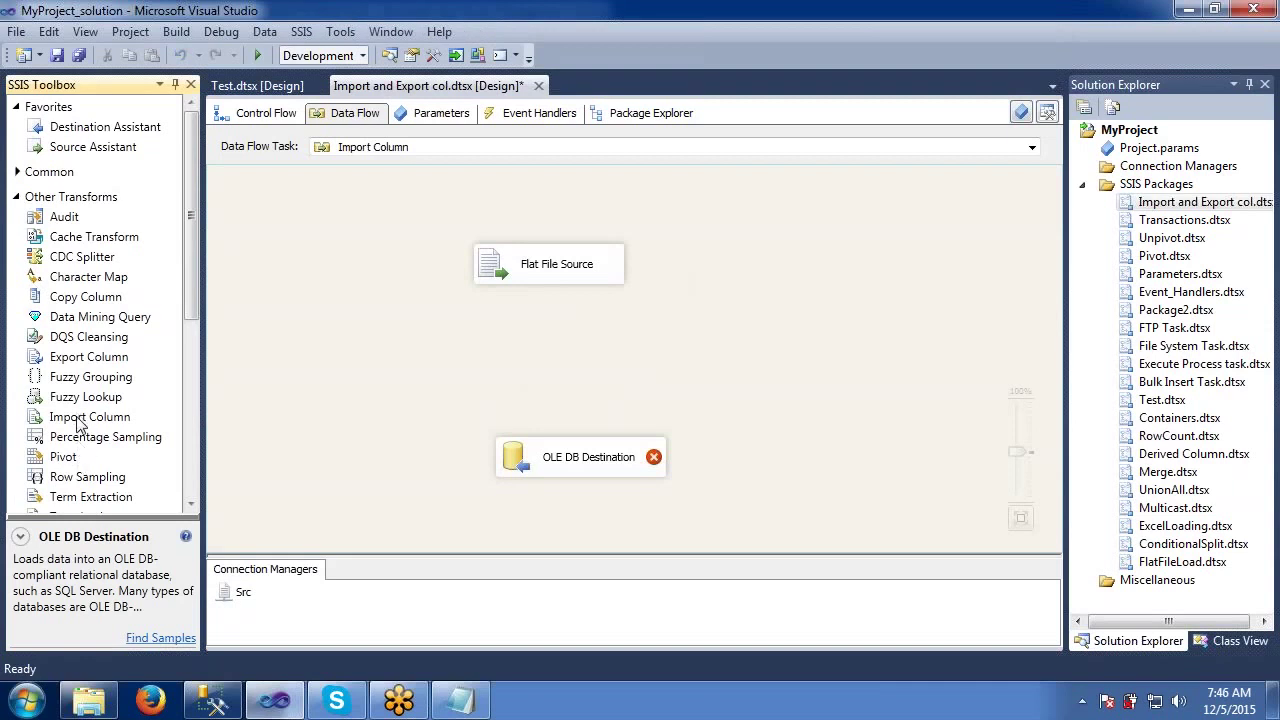
pyautogui.moveTo(80, 420); pyautogui.dragTo(531, 364)
pyautogui.click(551, 272)
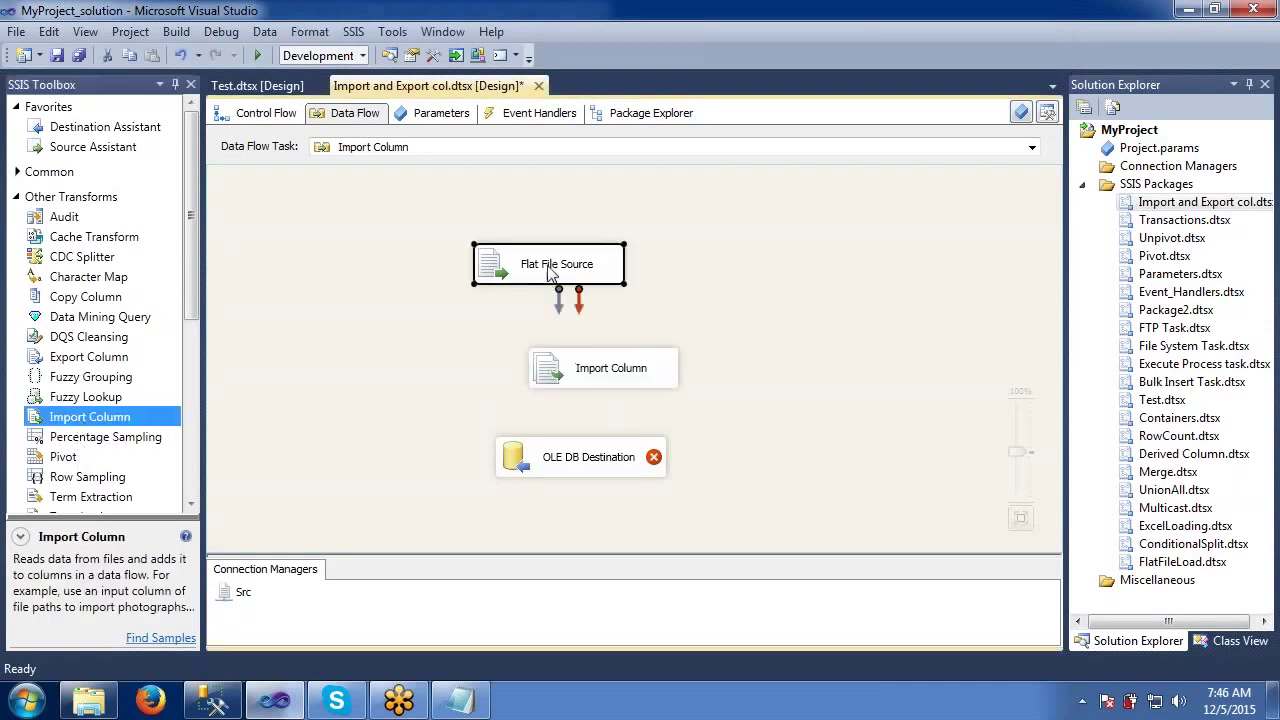
pyautogui.moveTo(560, 302); pyautogui.dragTo(587, 372)
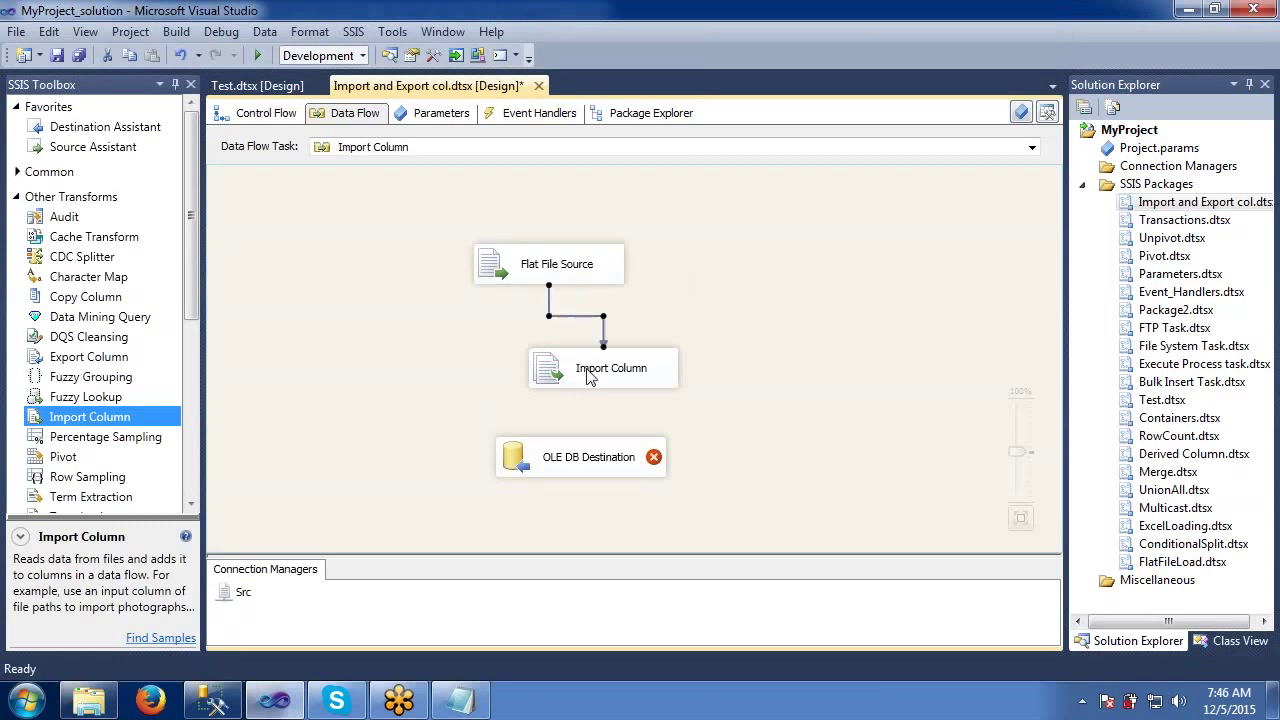
# - Open the advanced editor of the Import Column transformation and select Image_path as its input column
pyautogui.click(588, 374)
pyautogui.doubleClick(588, 374)
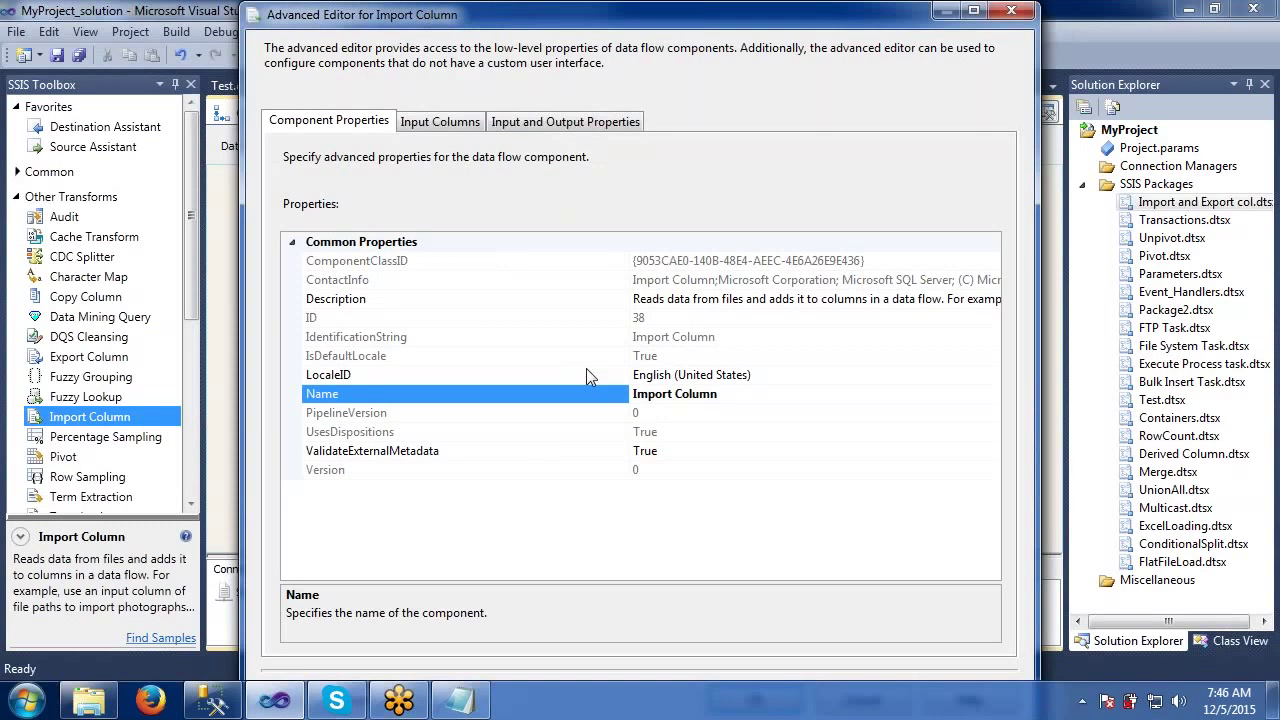
pyautogui.click(425, 126)
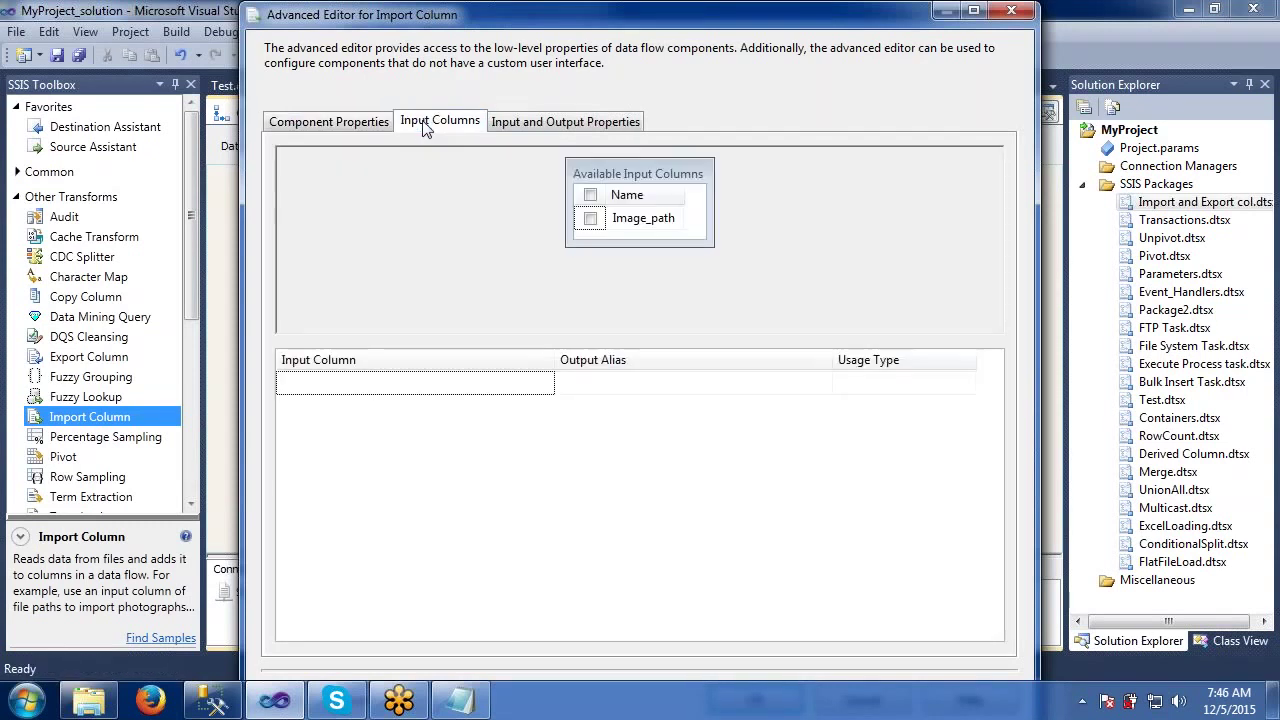
pyautogui.click(591, 219)
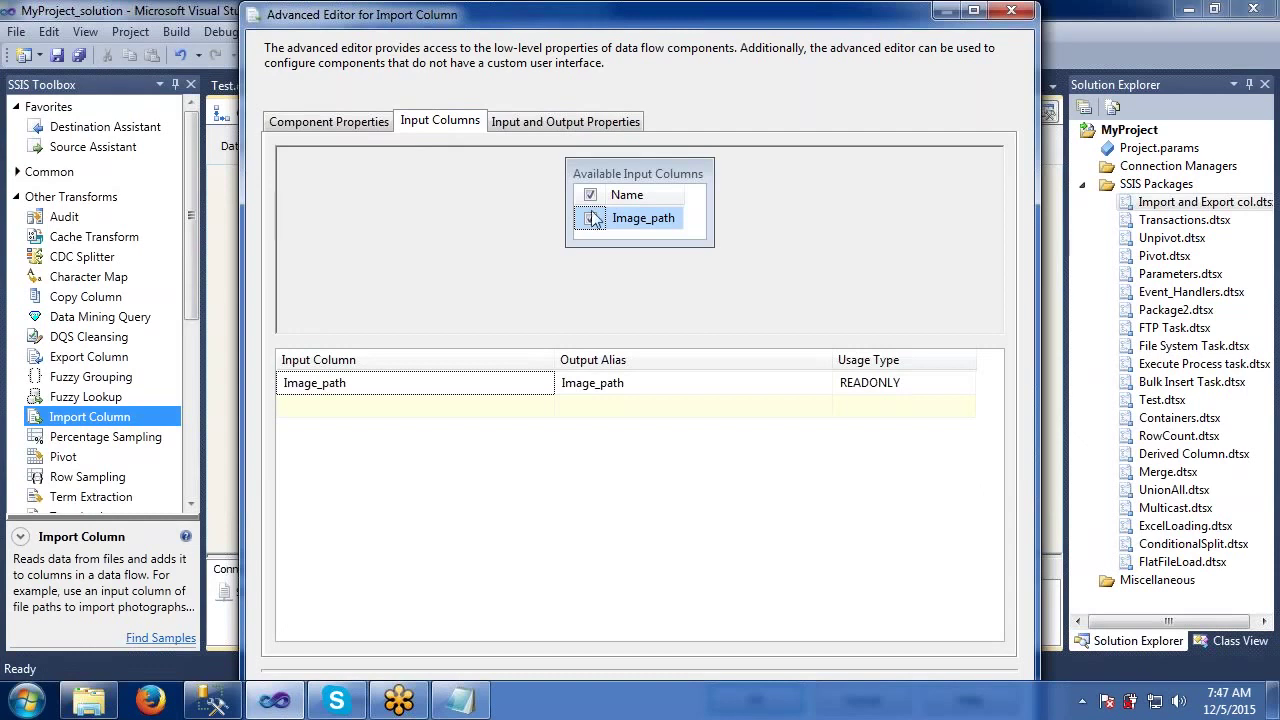
# - Add an output column named Image to the Import Column Output
pyautogui.click(582, 125)
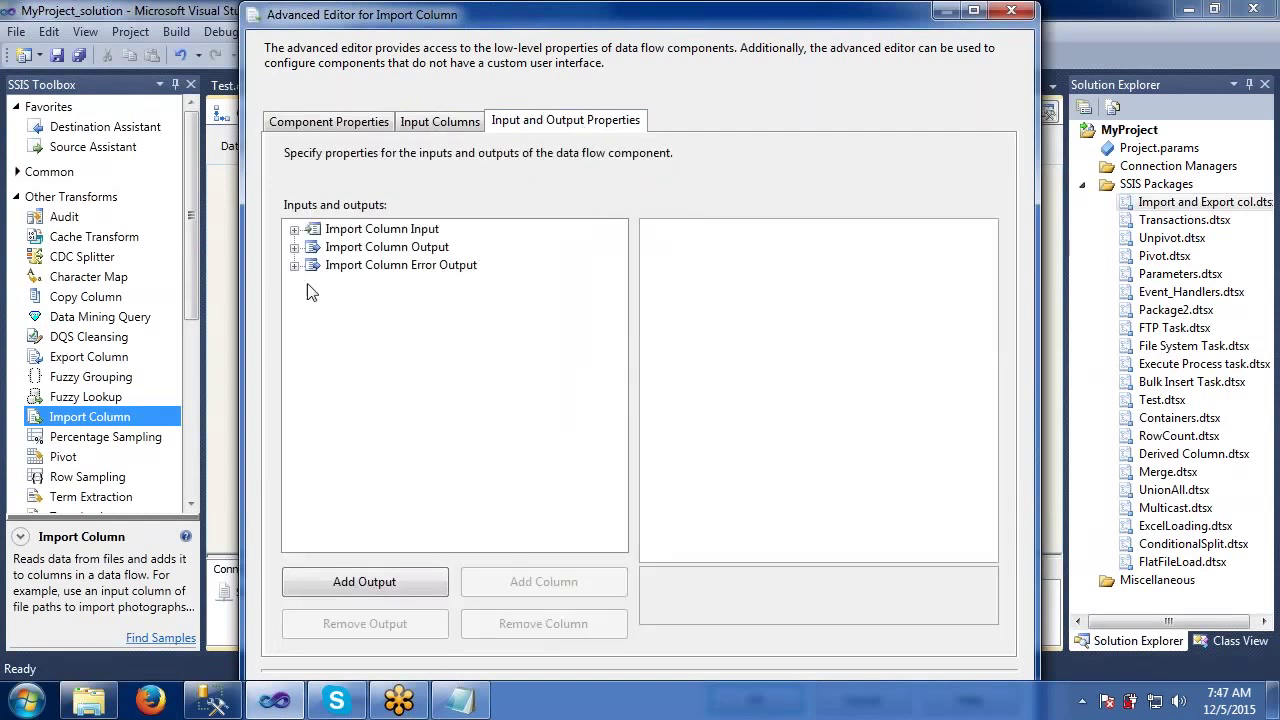
pyautogui.click(294, 229)
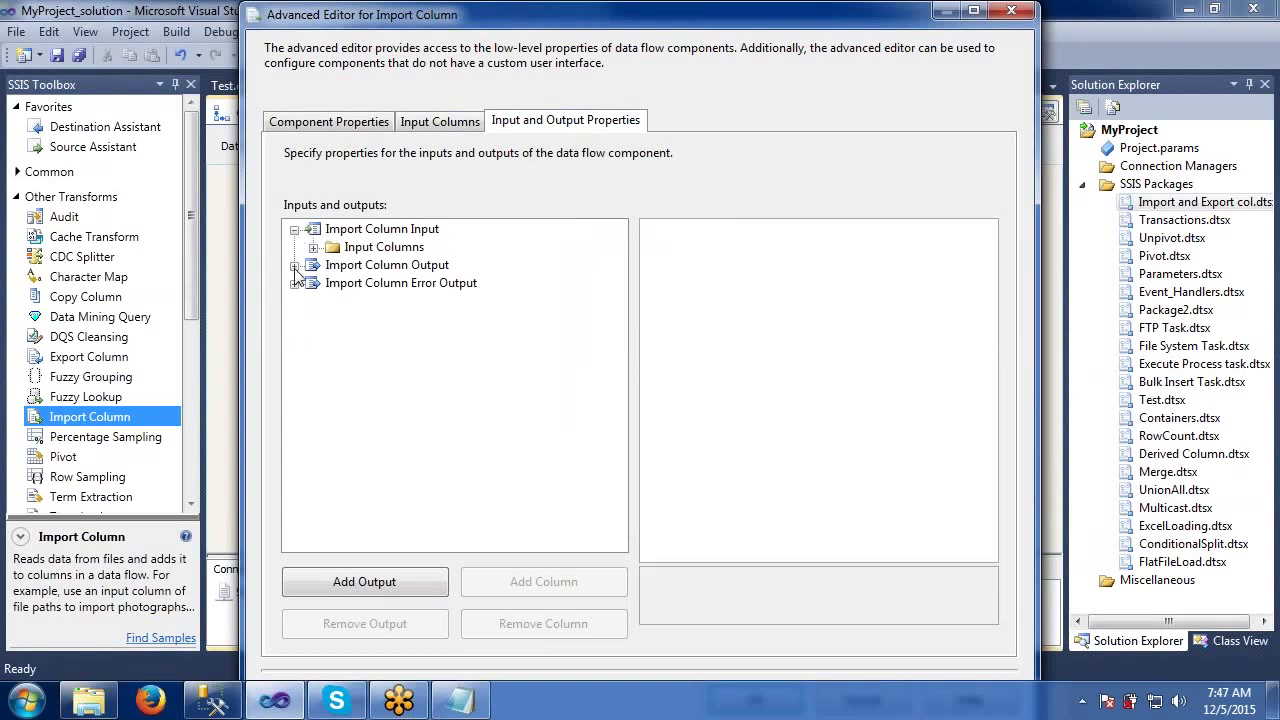
pyautogui.click(294, 265)
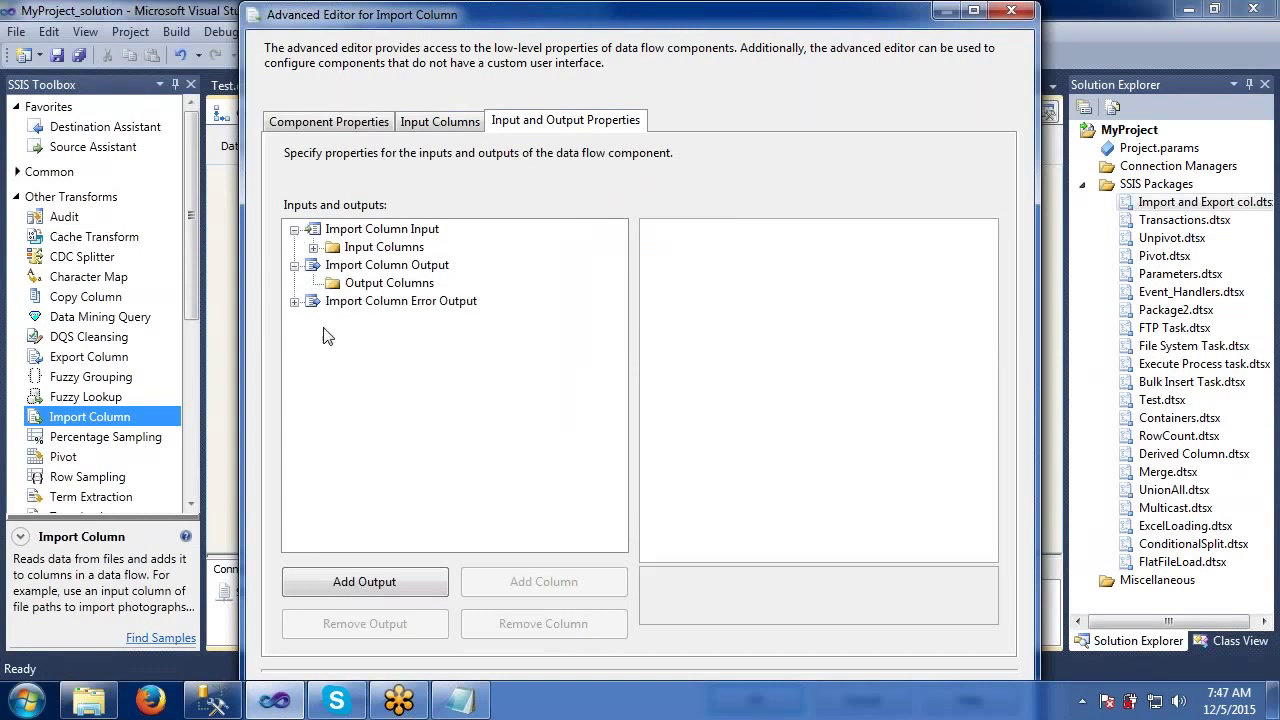
pyautogui.click(313, 247)
pyautogui.click(395, 265)
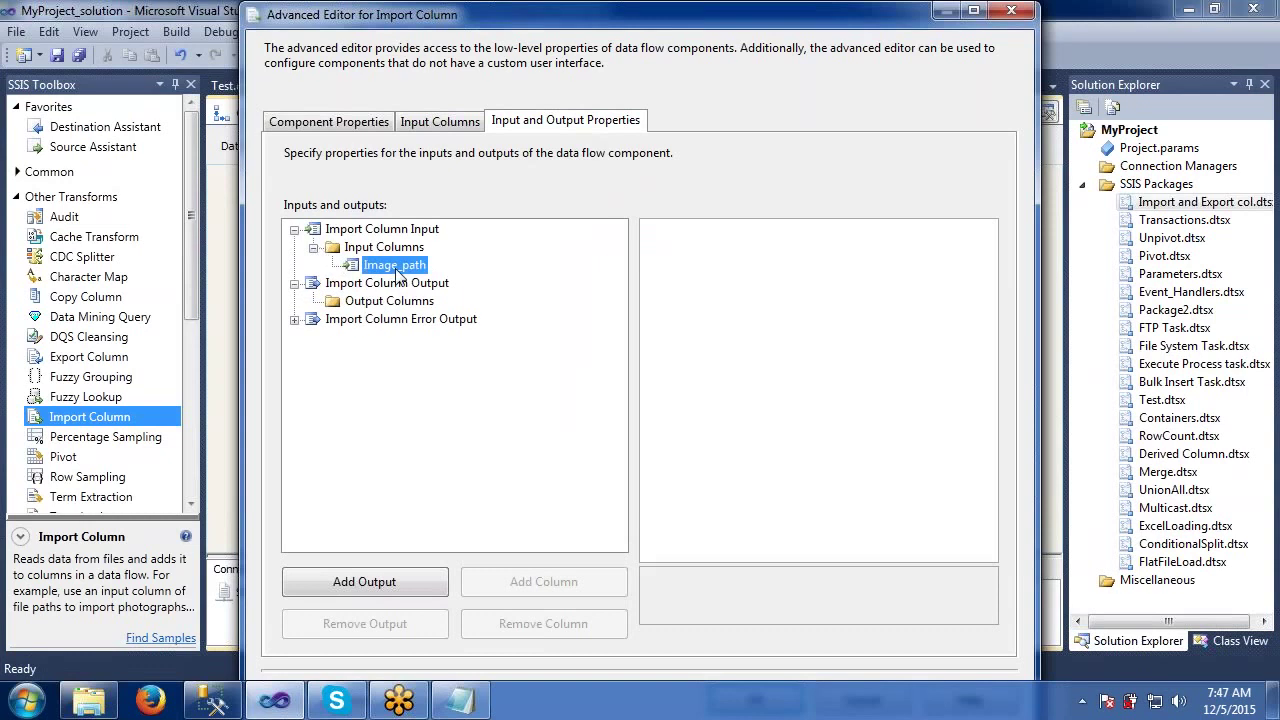
pyautogui.click(378, 303)
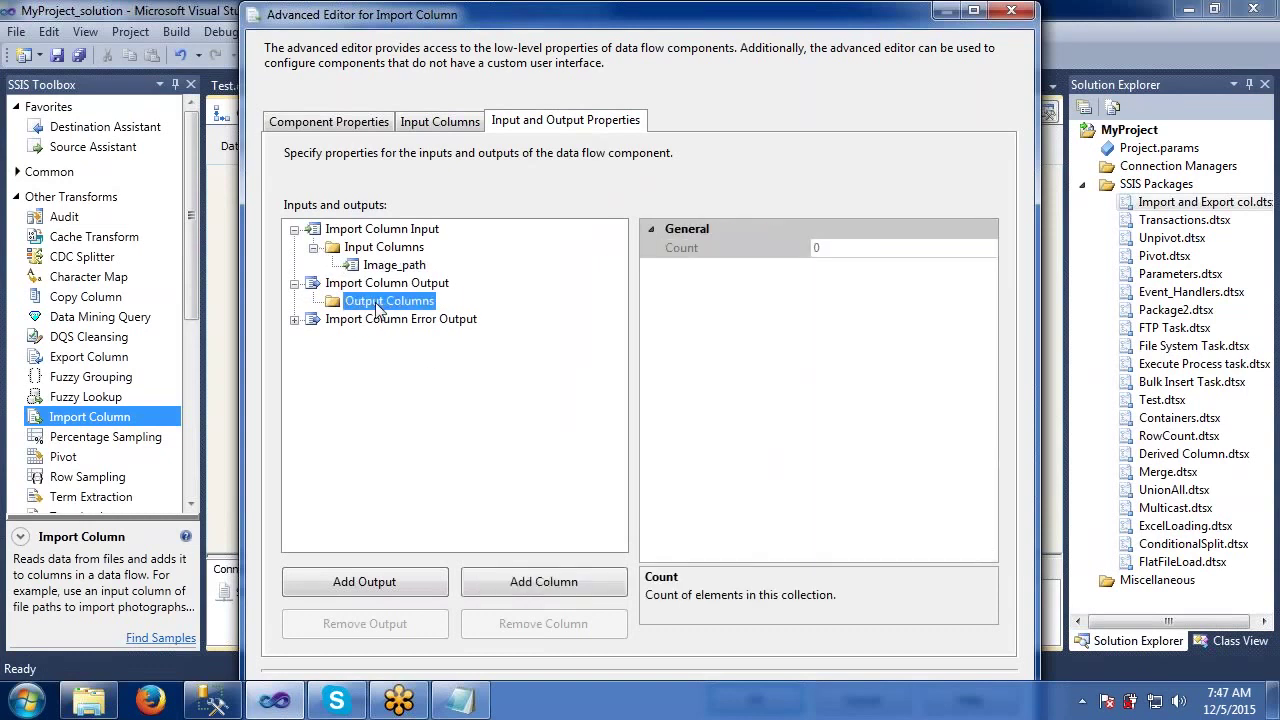
pyautogui.click(543, 582)
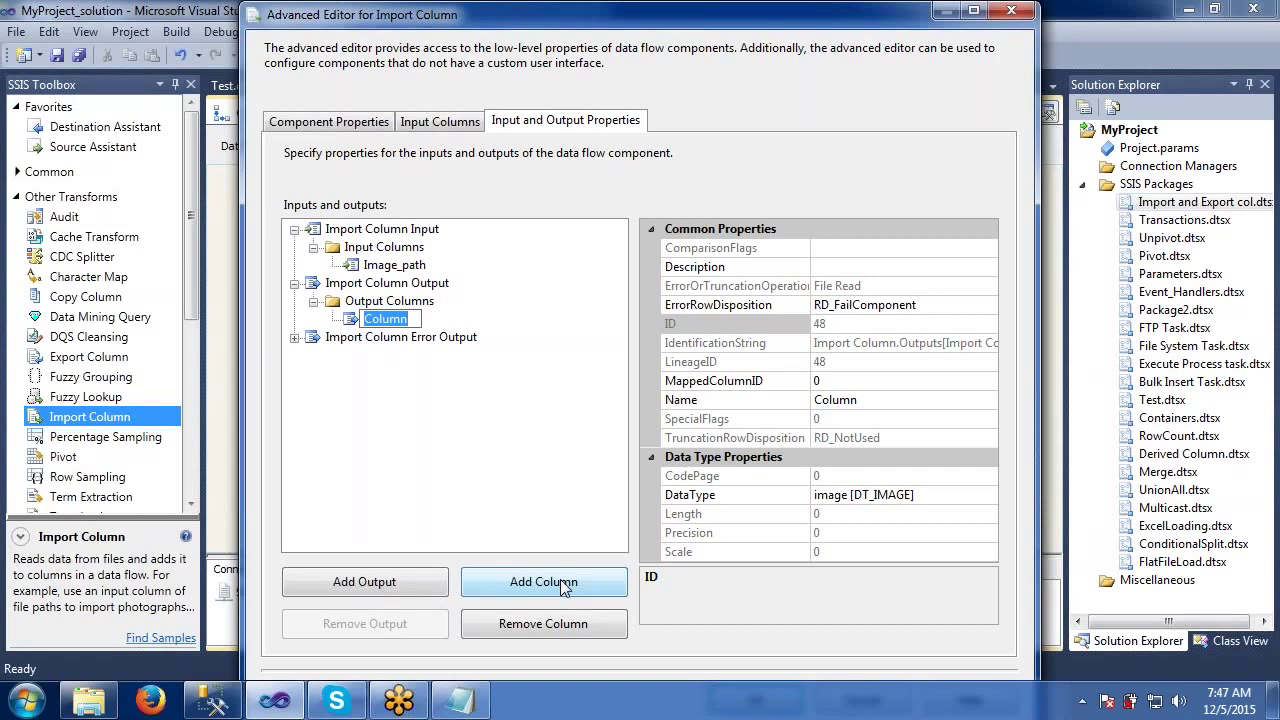
pyautogui.write('Image')
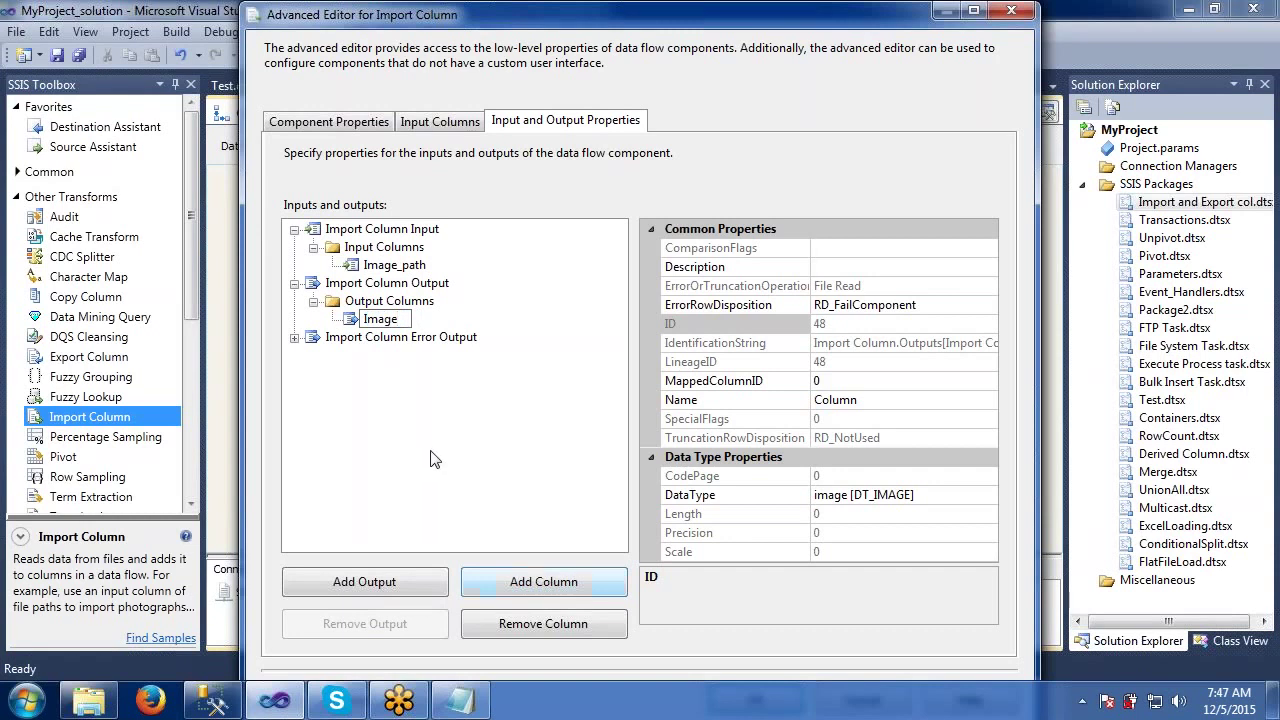
pyautogui.press('Return')
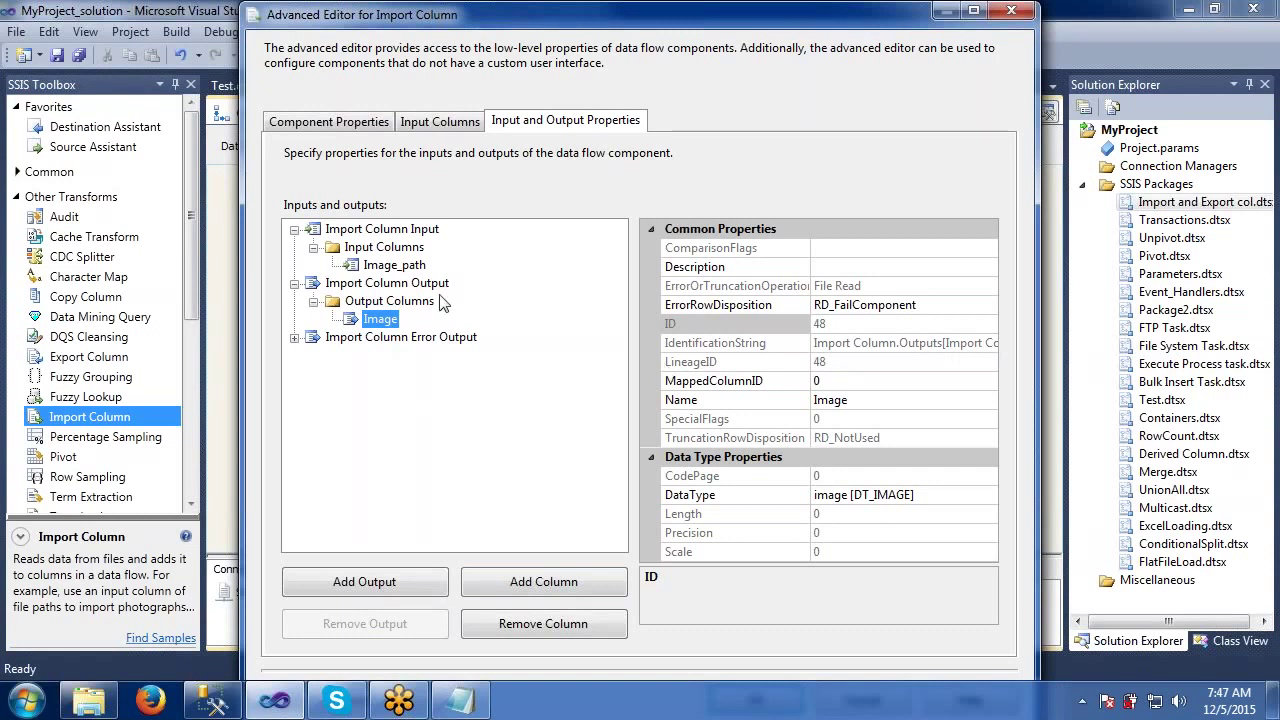
# - Set the FileDataColumnID property of the Image_path input column to 48, the ID of the Image output column
pyautogui.click(396, 266)
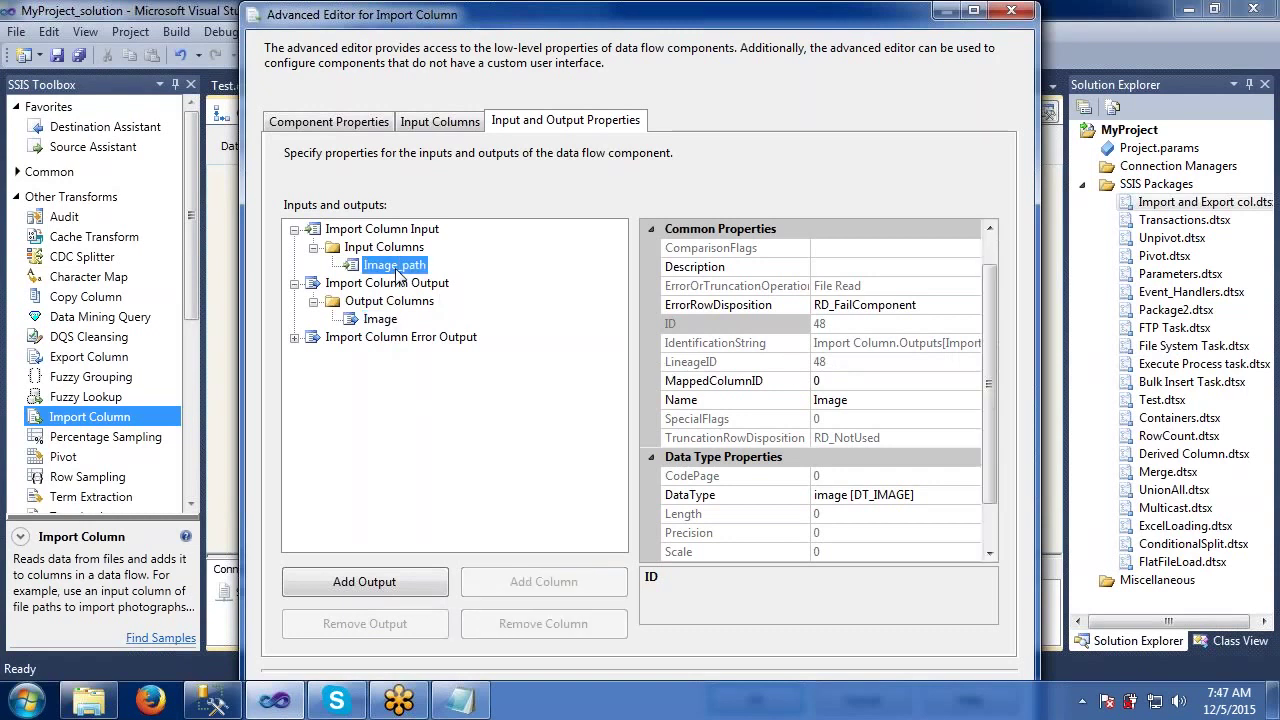
pyautogui.moveTo(984, 330); pyautogui.dragTo(988, 402)
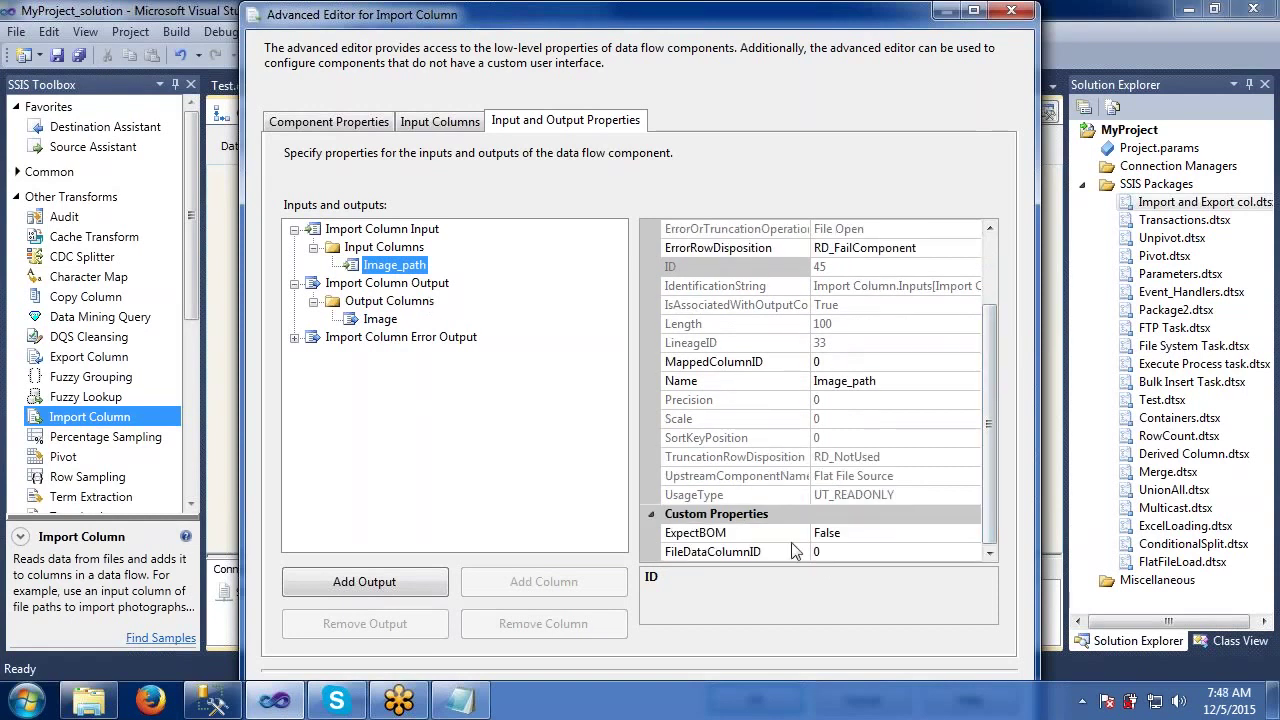
pyautogui.click(826, 552)
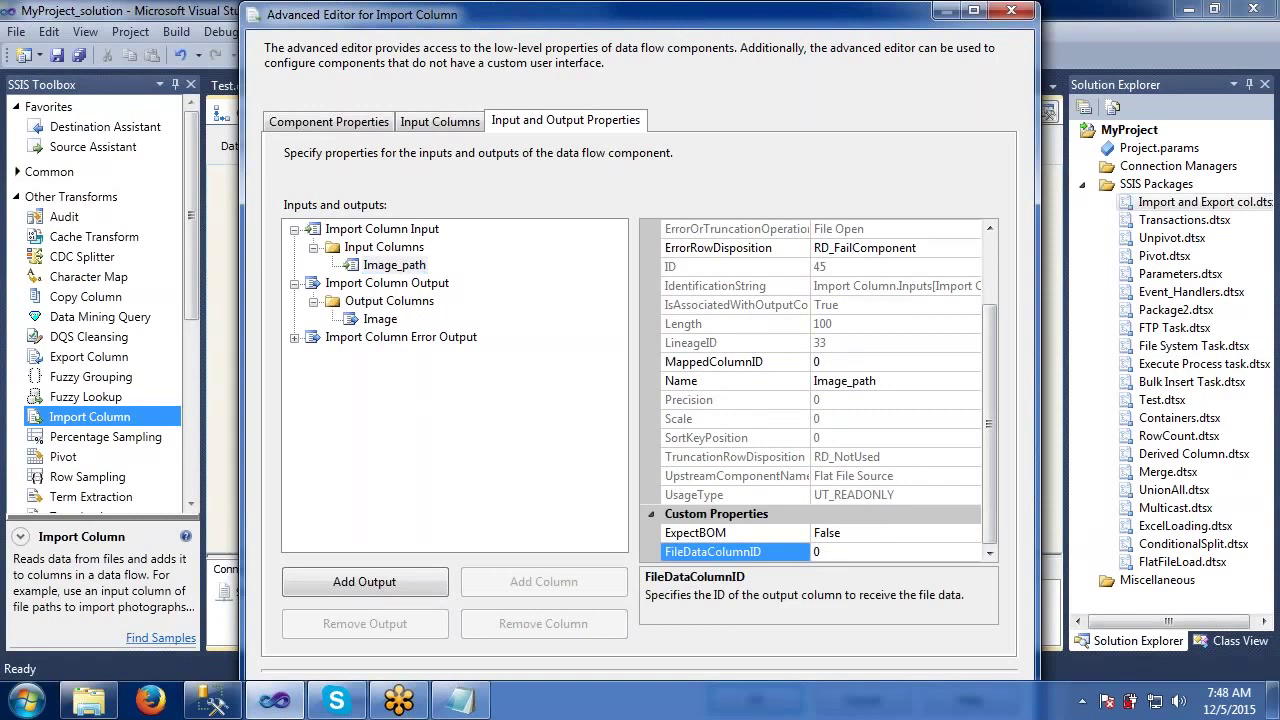
pyautogui.write('48')
# - Check the Image_path FileDataColumnID against the Image output column's ID and apply the Import Column settings
pyautogui.click(394, 265)
pyautogui.click(385, 319)
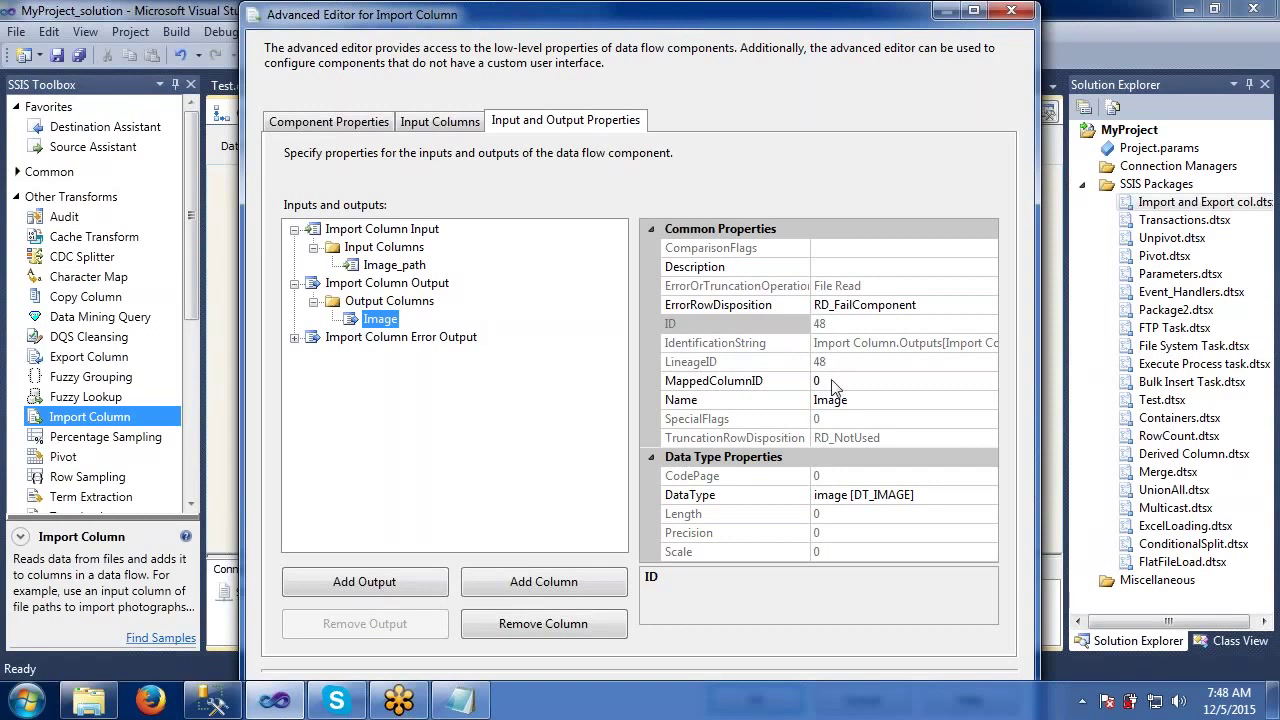
pyautogui.click(410, 269)
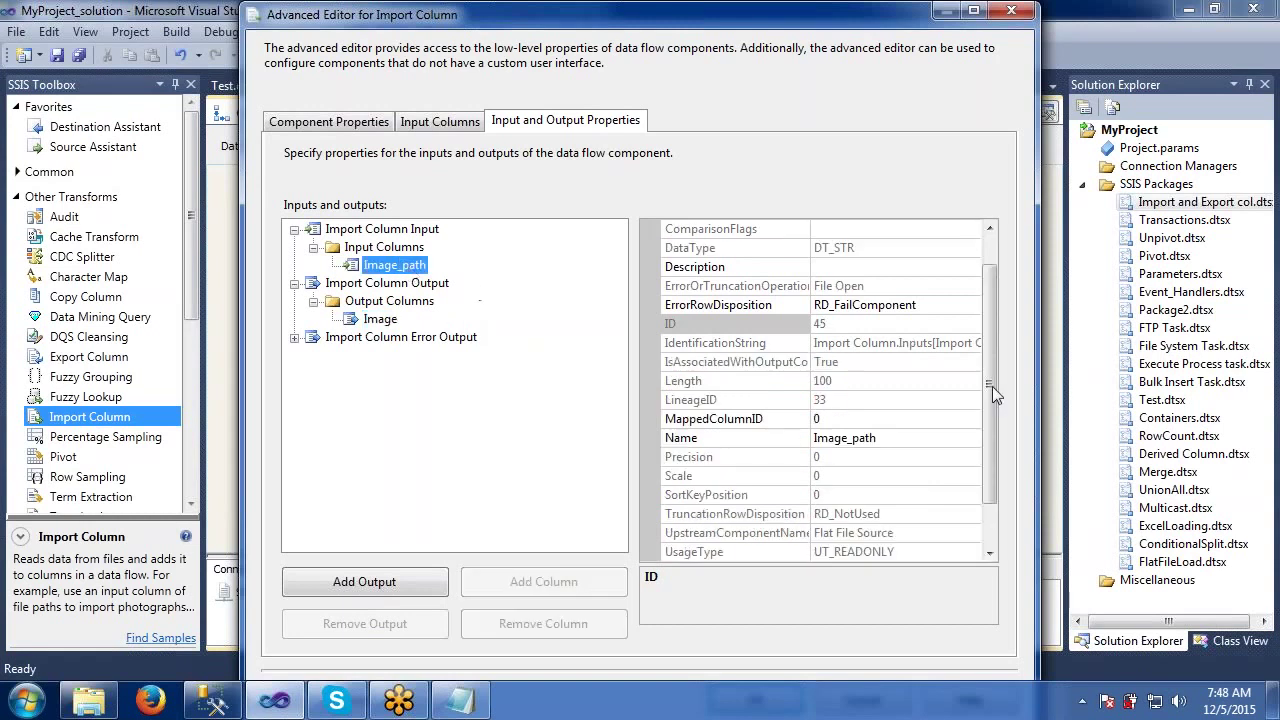
pyautogui.moveTo(987, 386); pyautogui.dragTo(990, 474)
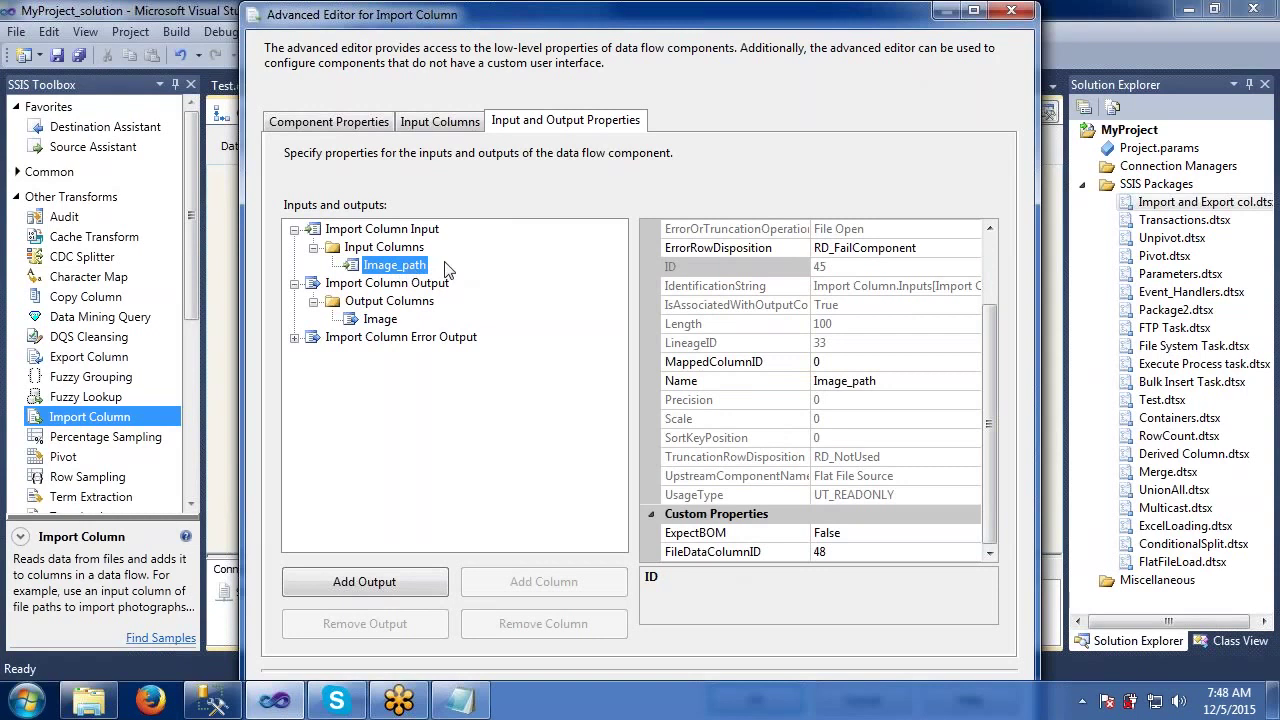
pyautogui.click(376, 321)
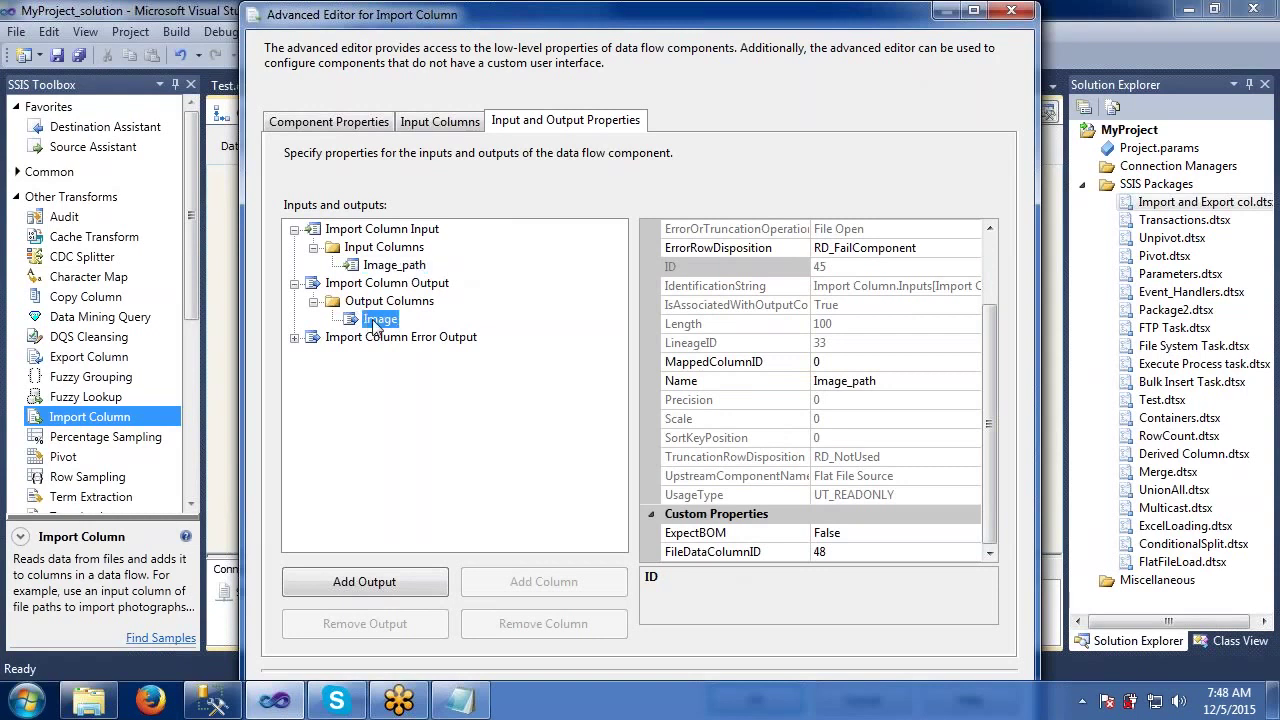
pyautogui.click(392, 266)
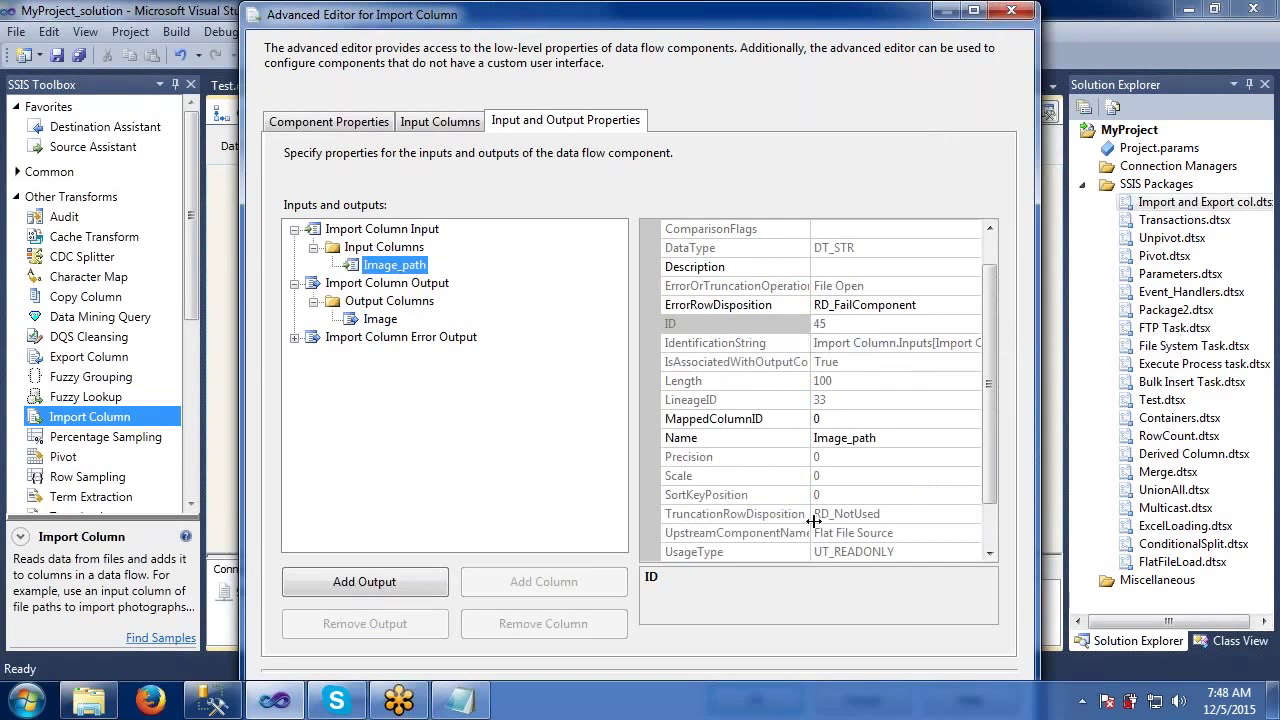
pyautogui.click(976, 12)
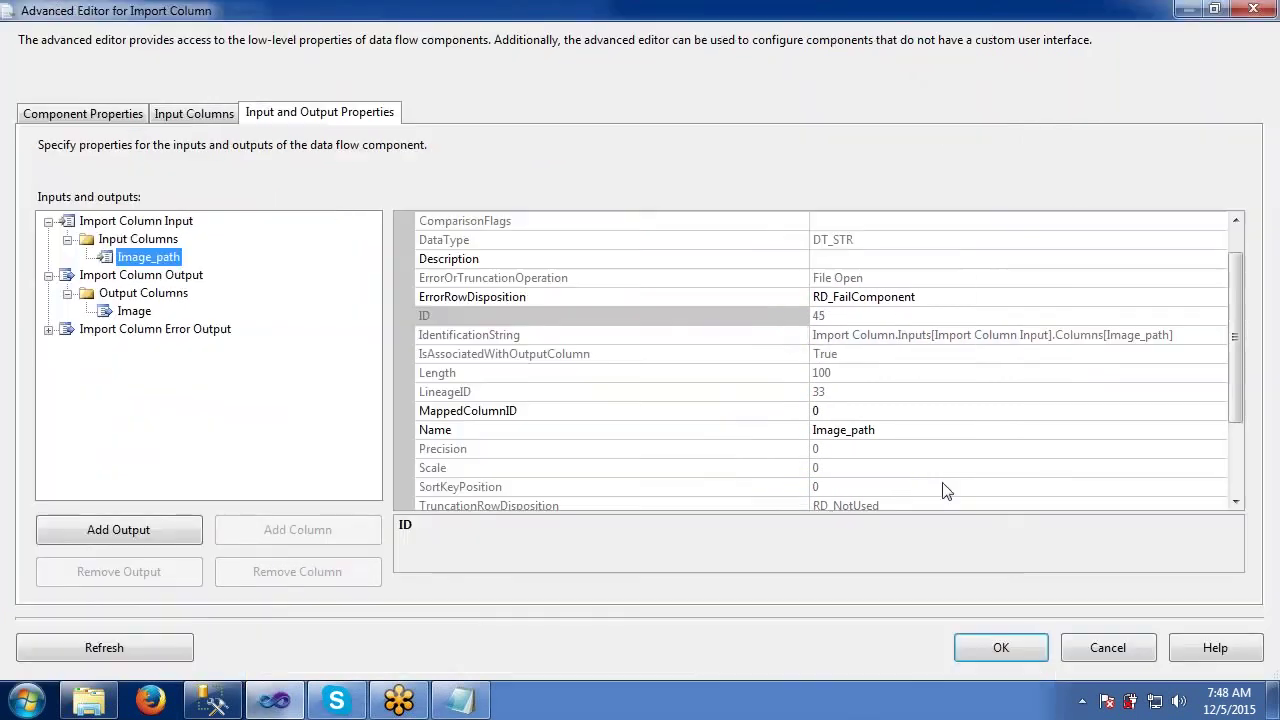
pyautogui.click(1022, 652)
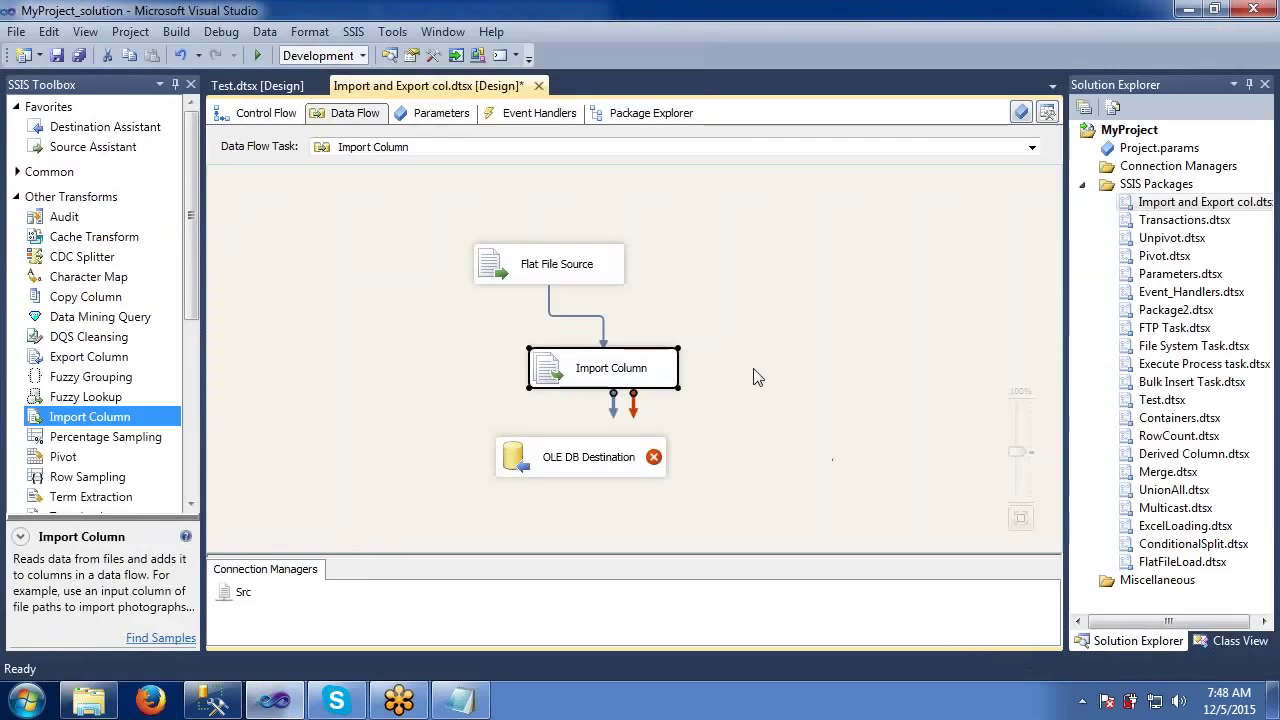
# - Connect the Import Column transformation's regular output to the OLE DB Destination and open the destination's editor
pyautogui.click(600, 372)
pyautogui.moveTo(613, 405); pyautogui.dragTo(590, 460)
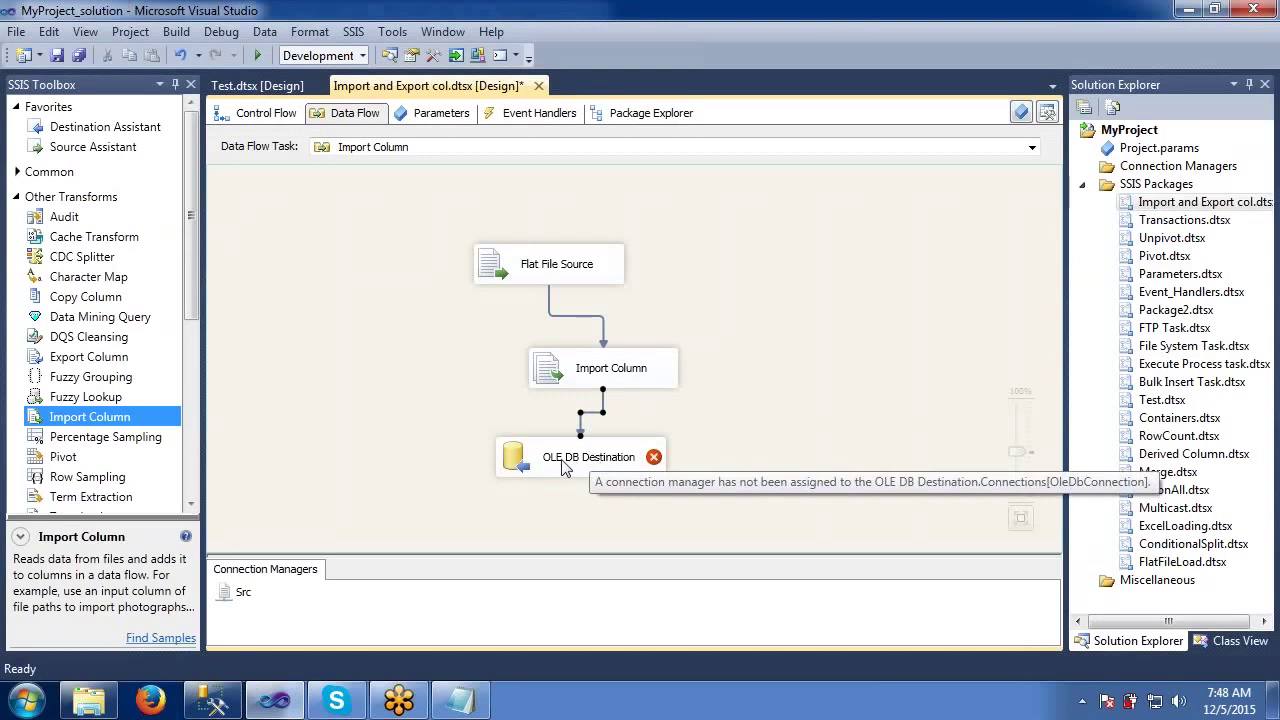
pyautogui.click(565, 466)
pyautogui.doubleClick(565, 466)
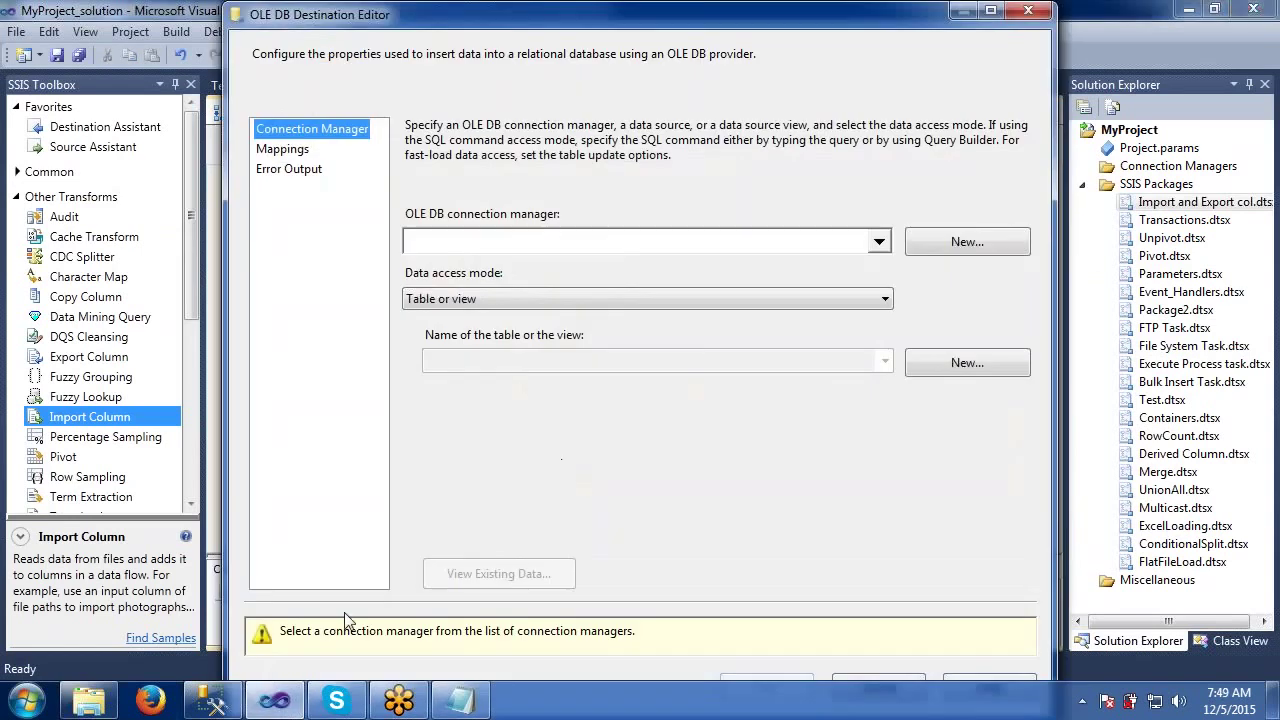
# - Create an OLE DB connection manager for the destination from the existing data connection to the DEV database
pyautogui.click(229, 707)
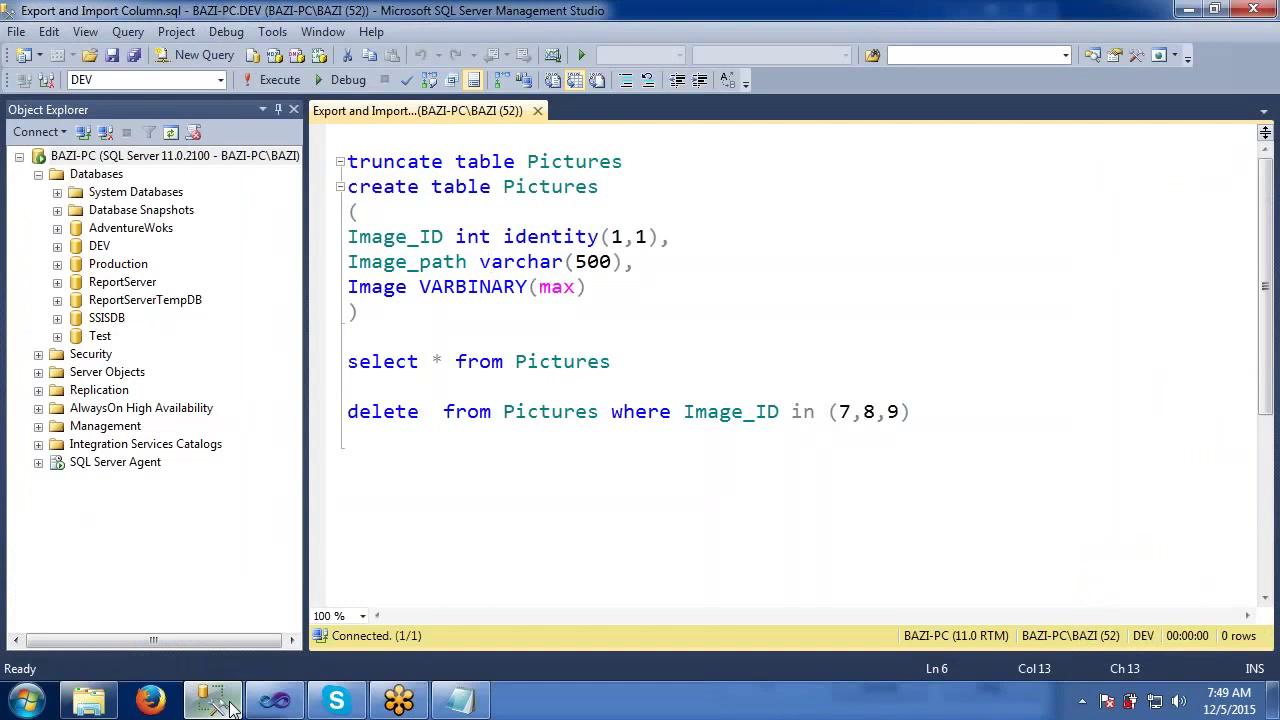
pyautogui.click(229, 707)
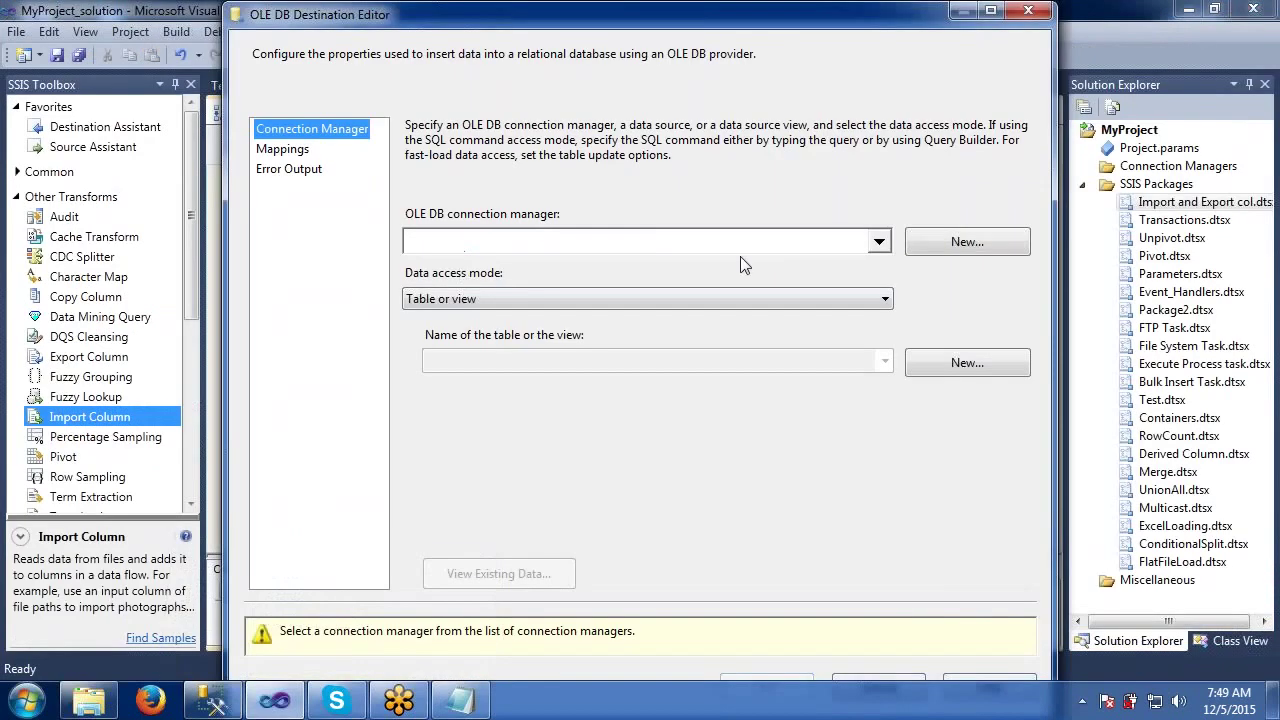
pyautogui.click(879, 242)
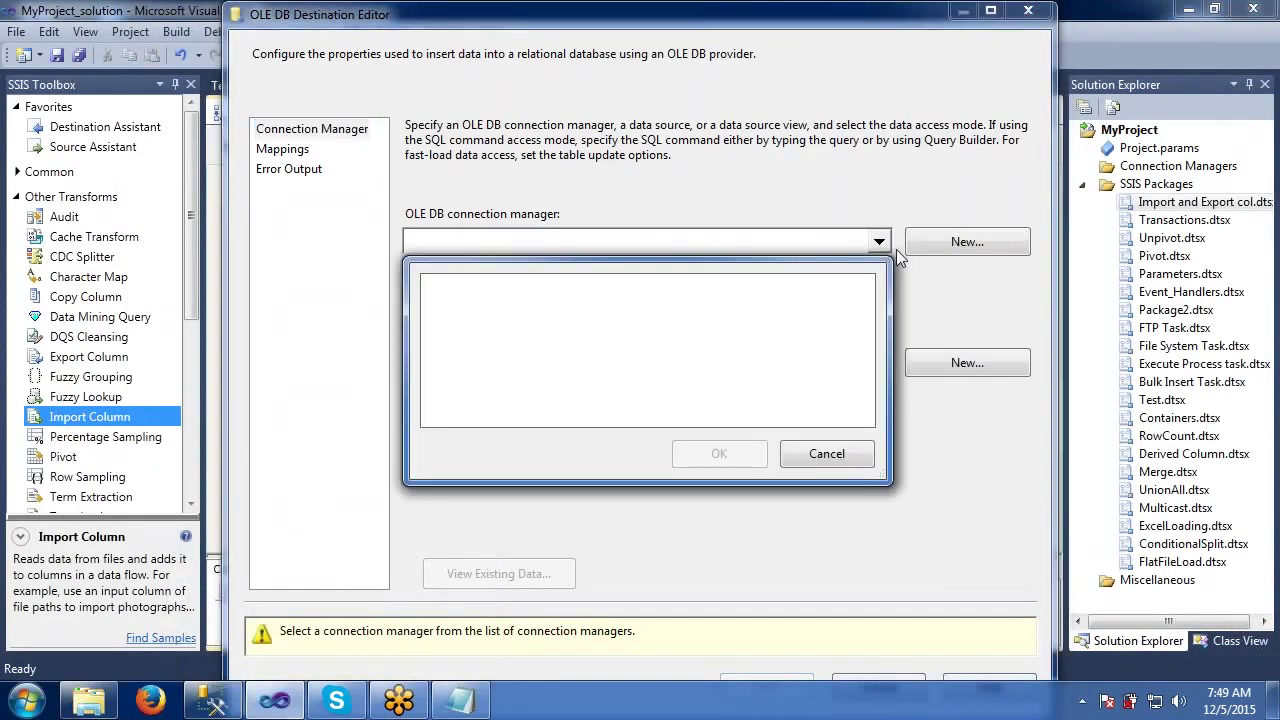
pyautogui.click(826, 453)
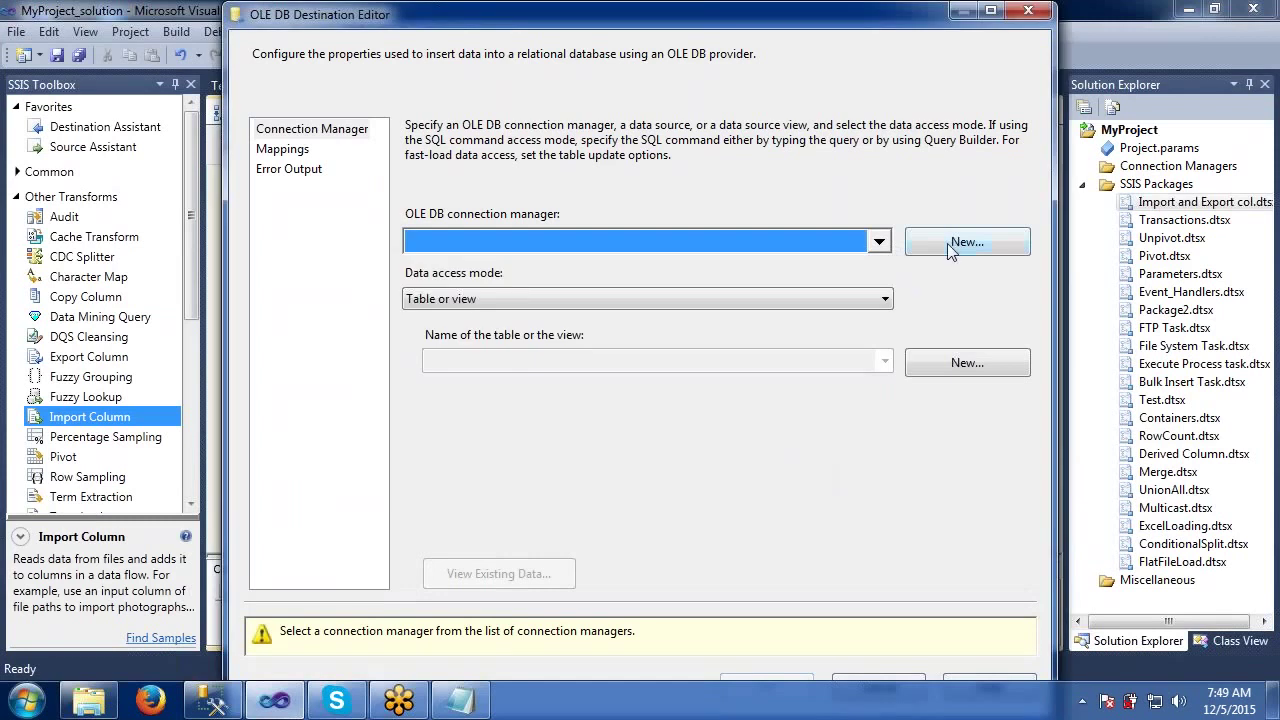
pyautogui.click(952, 243)
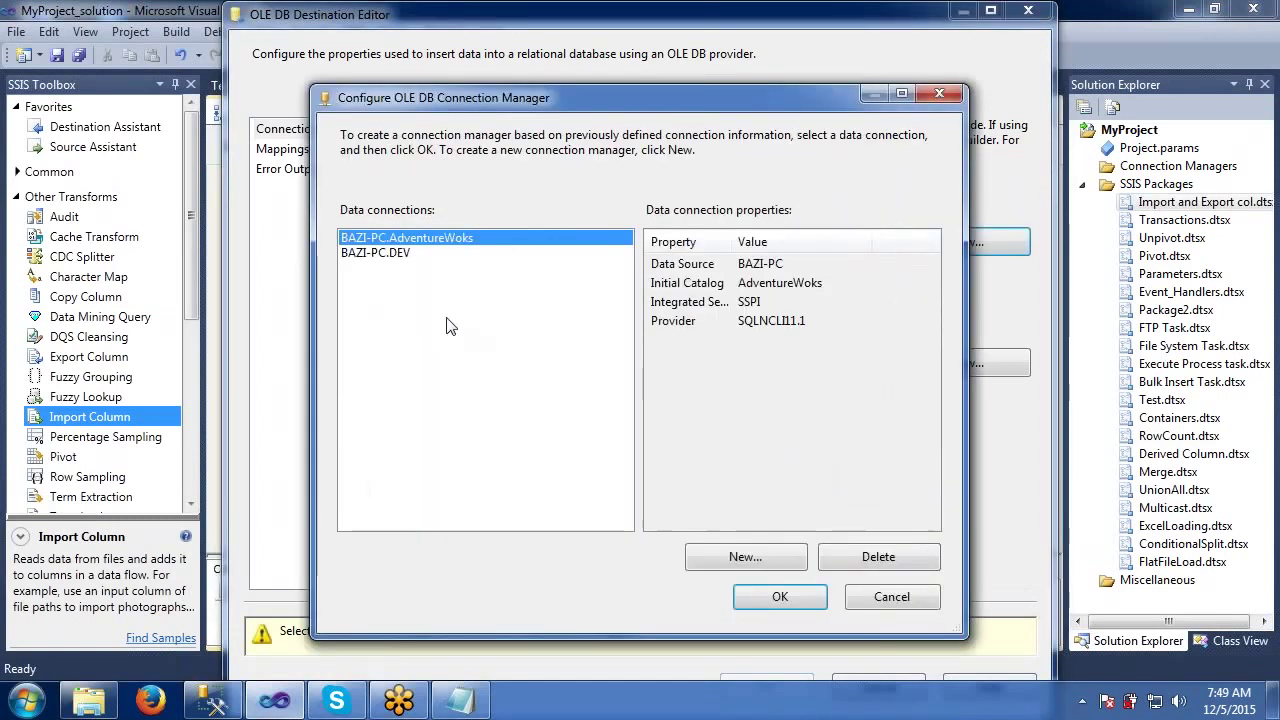
pyautogui.click(375, 253)
pyautogui.click(806, 595)
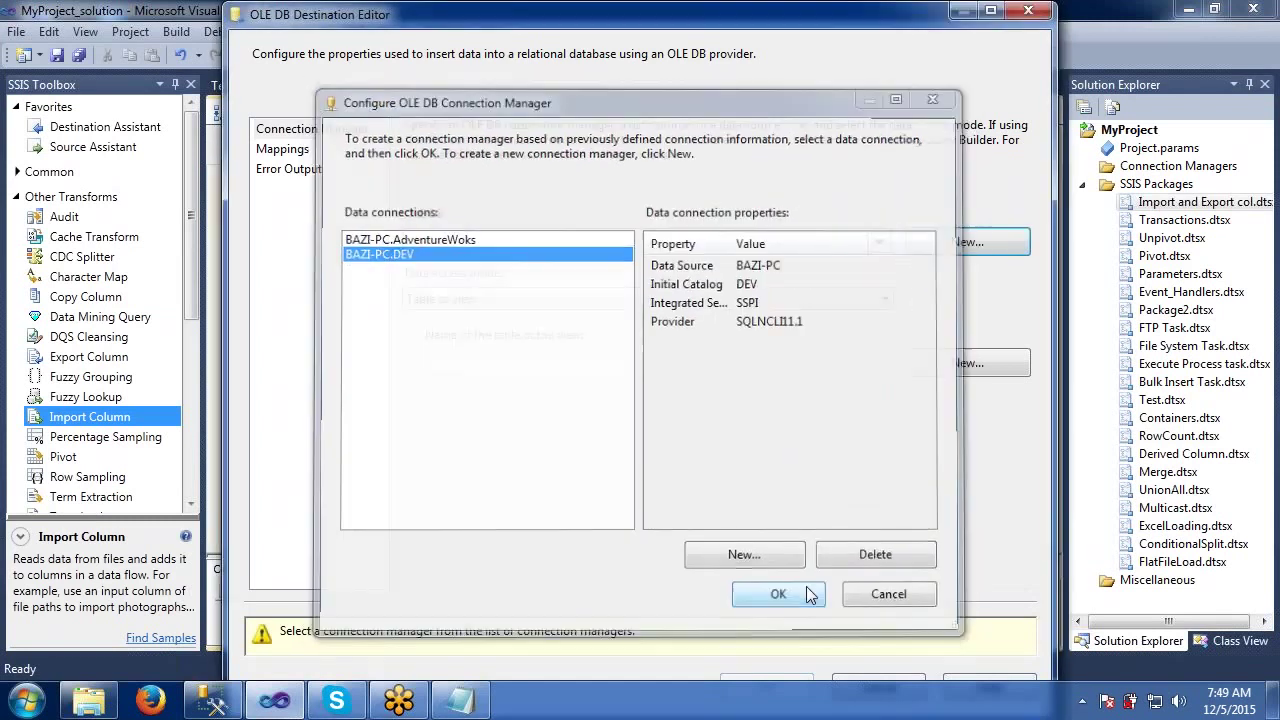
# - Select [dbo].[Pictures] as the destination table, review the Image_path and Image column mappings, and apply the destination settings
pyautogui.click(535, 358)
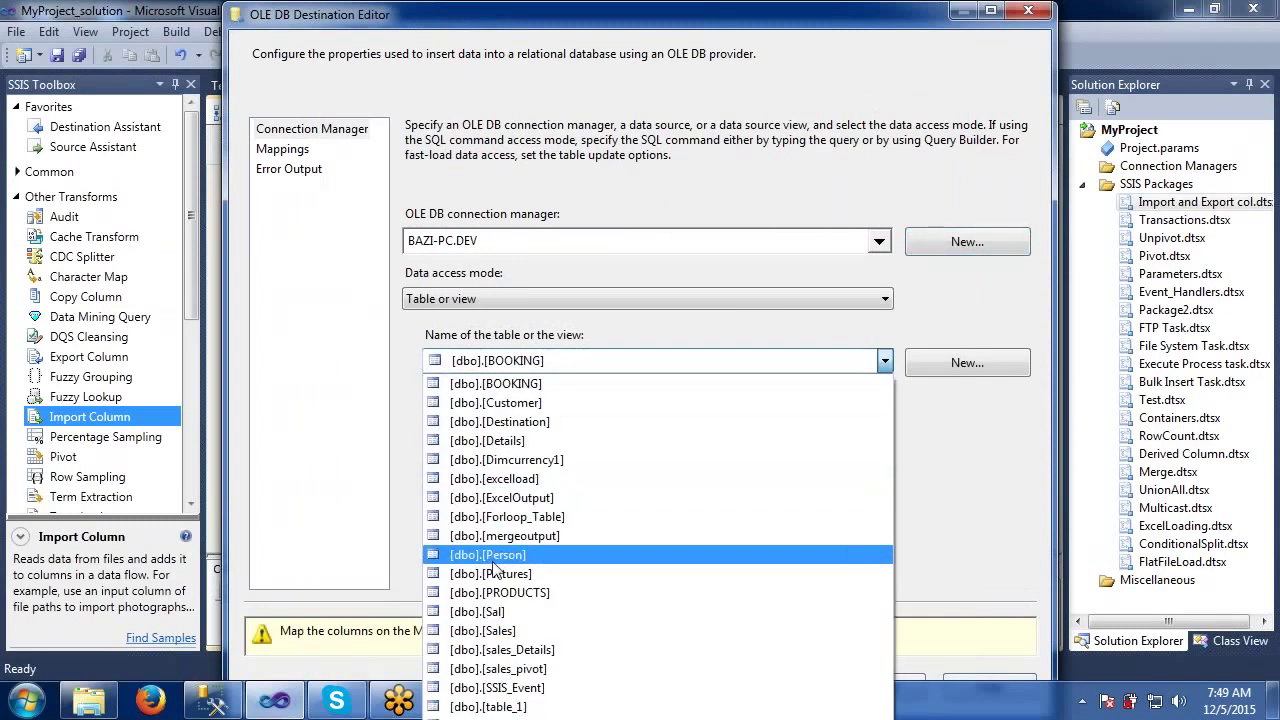
pyautogui.click(493, 574)
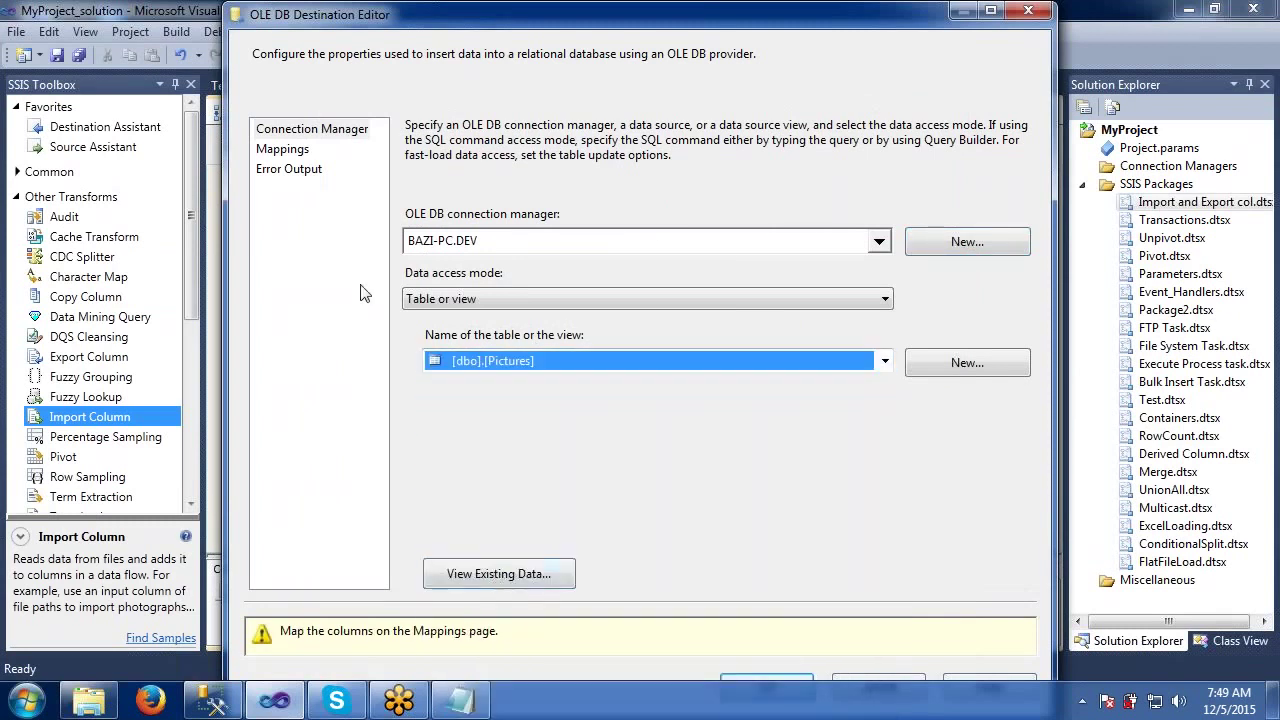
pyautogui.click(293, 153)
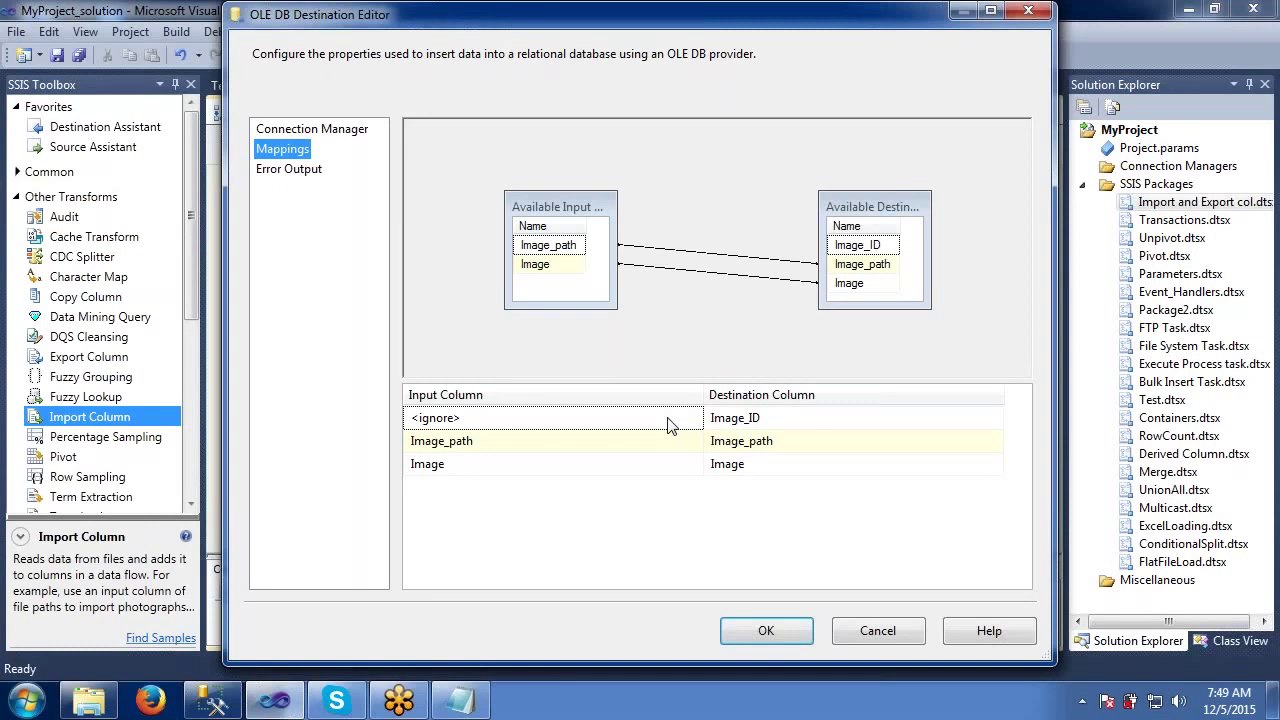
pyautogui.click(500, 446)
pyautogui.click(724, 445)
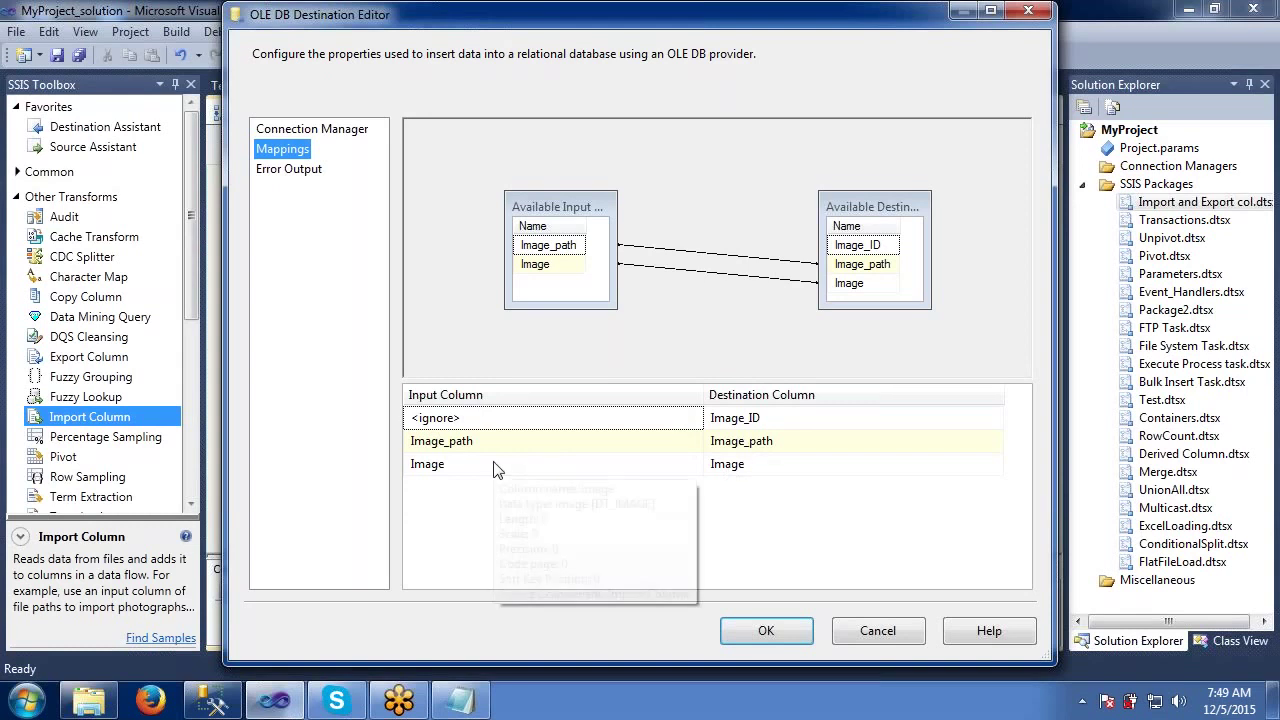
pyautogui.click(763, 622)
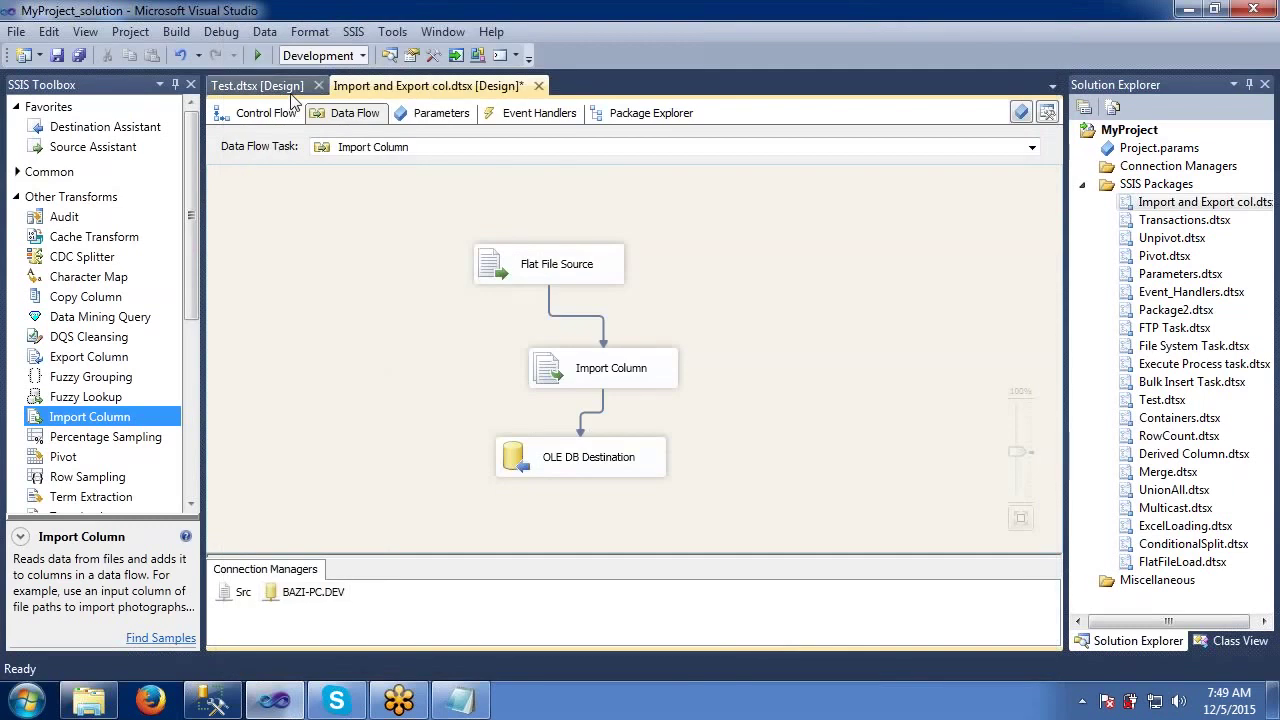
# - Return to the package's control flow with the Import Column data flow task
pyautogui.click(266, 113)
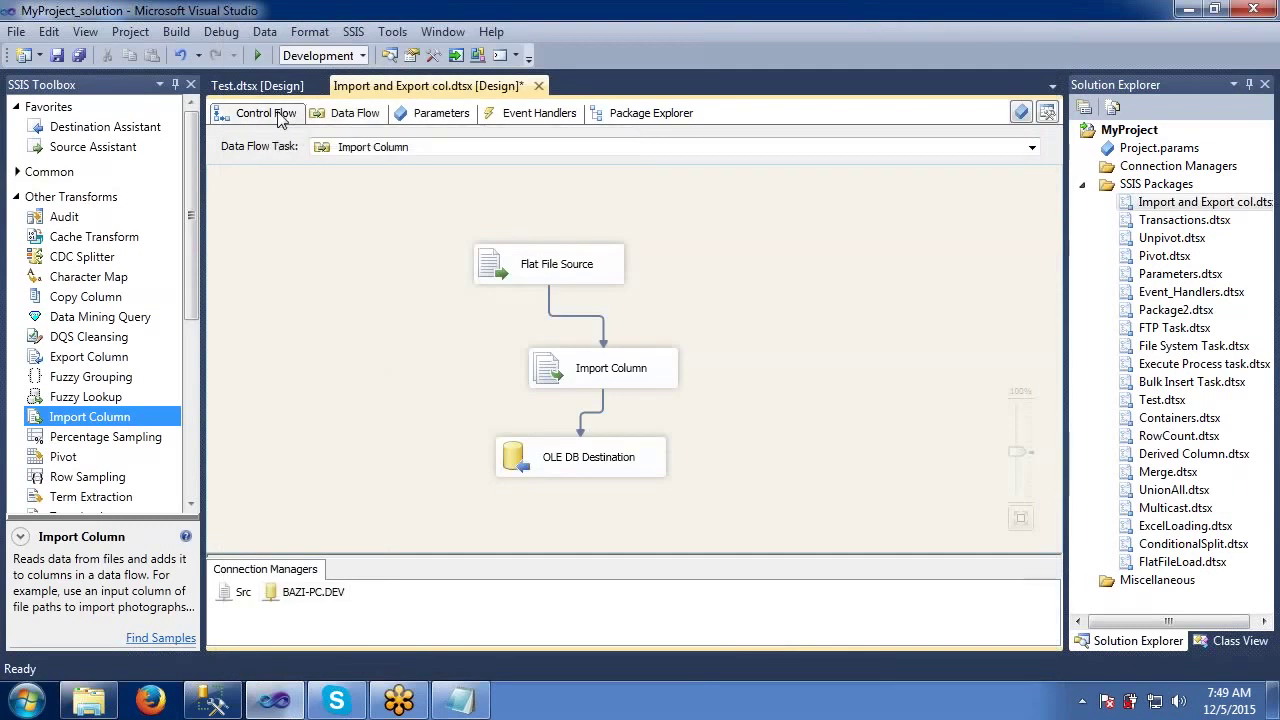
pyautogui.click(367, 303)
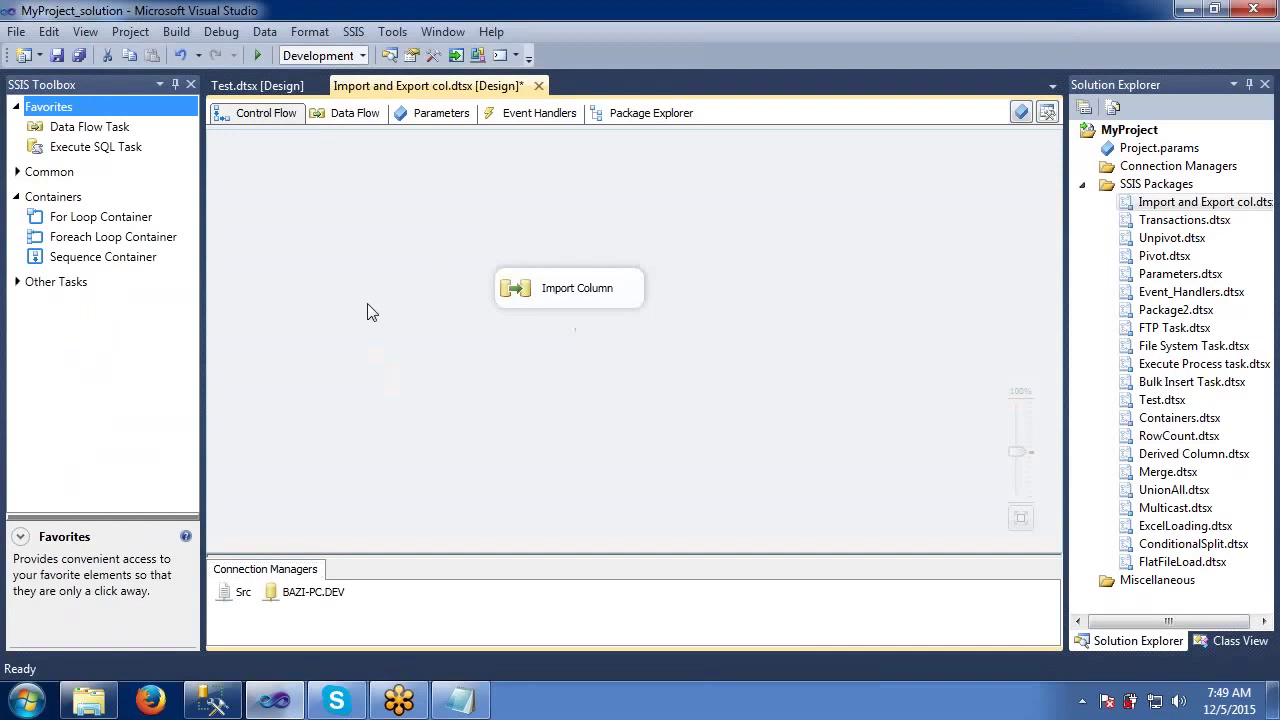
pyautogui.click(521, 290)
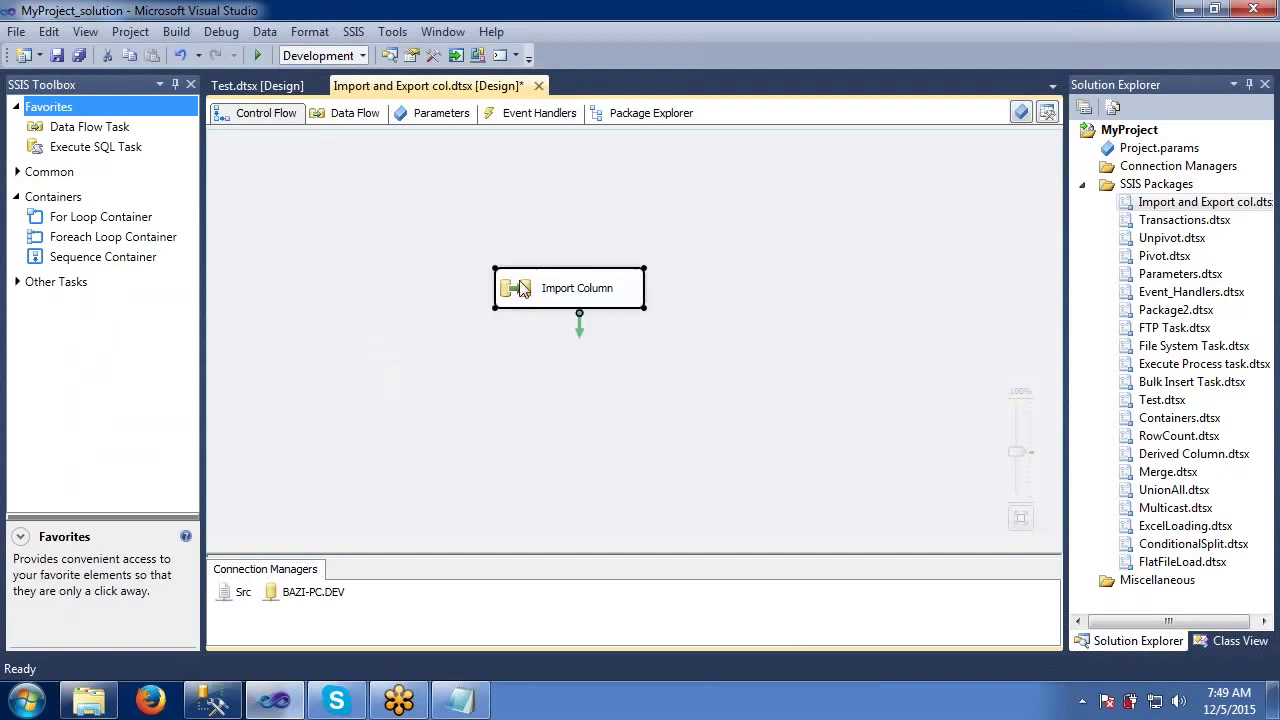
pyautogui.click(341, 181)
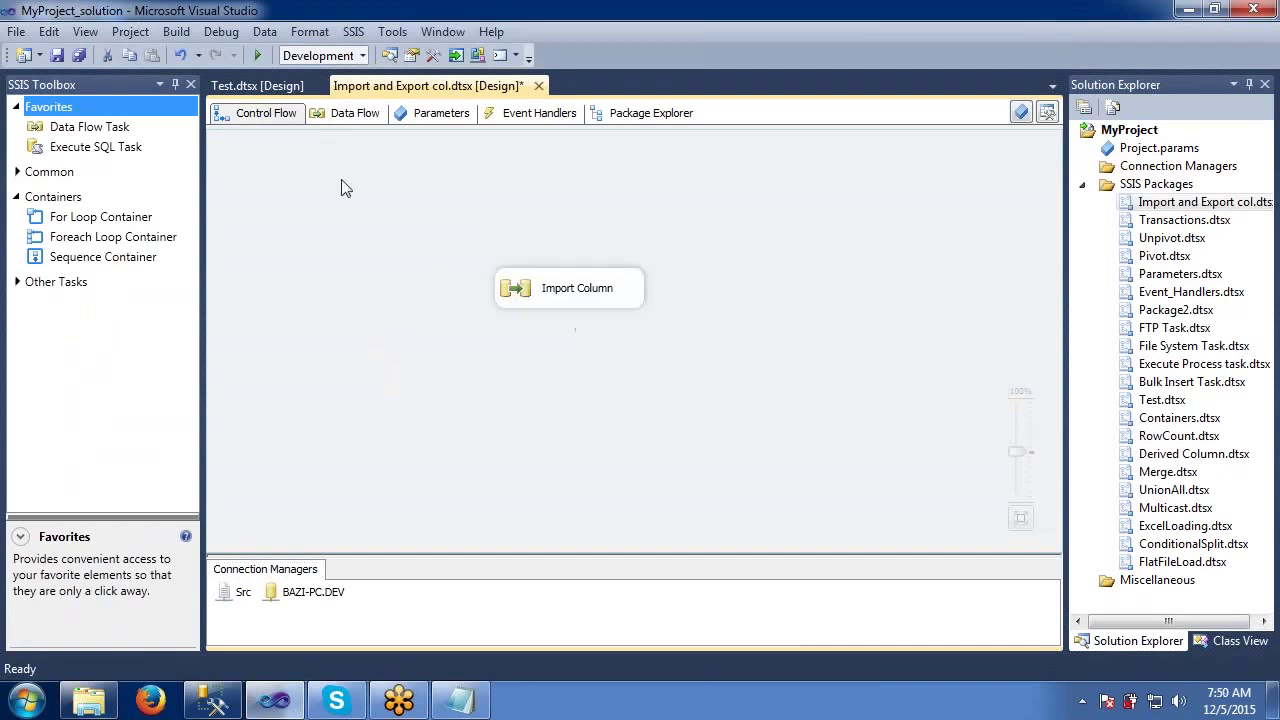
# - Run the package, check the row flow through the Import Column data flow, and stop debugging
pyautogui.click(257, 57)
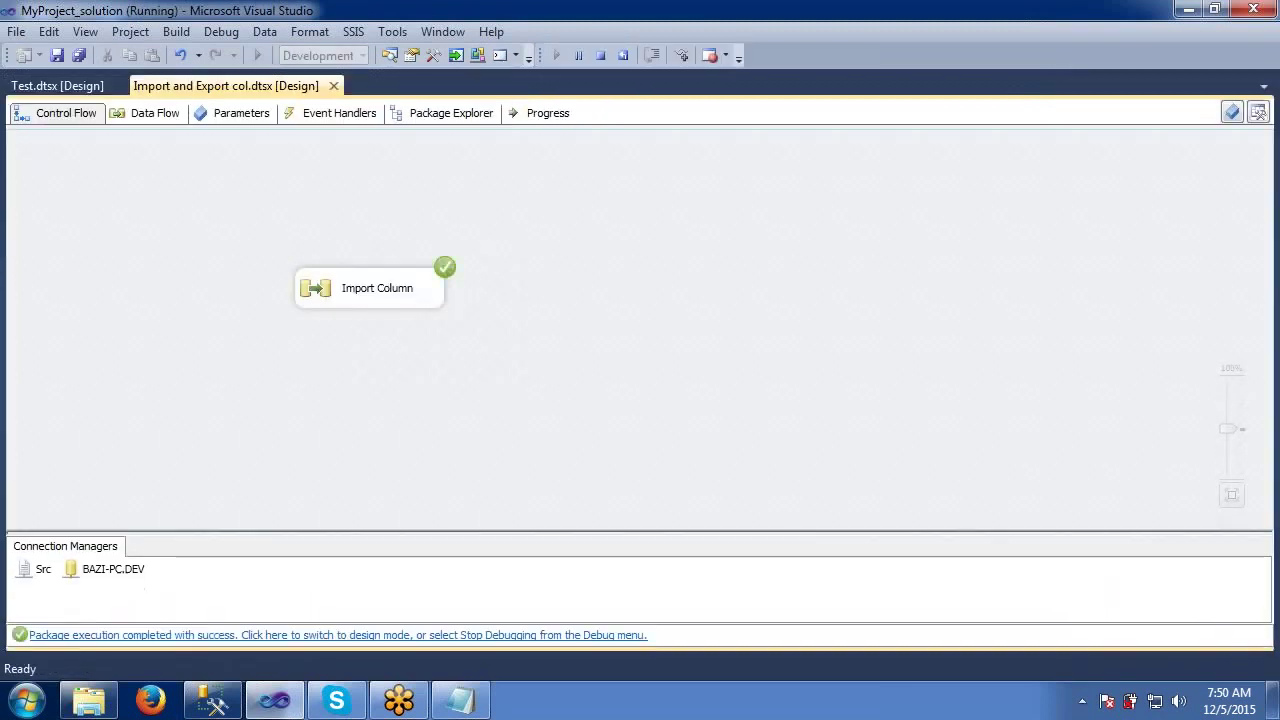
pyautogui.doubleClick(400, 298)
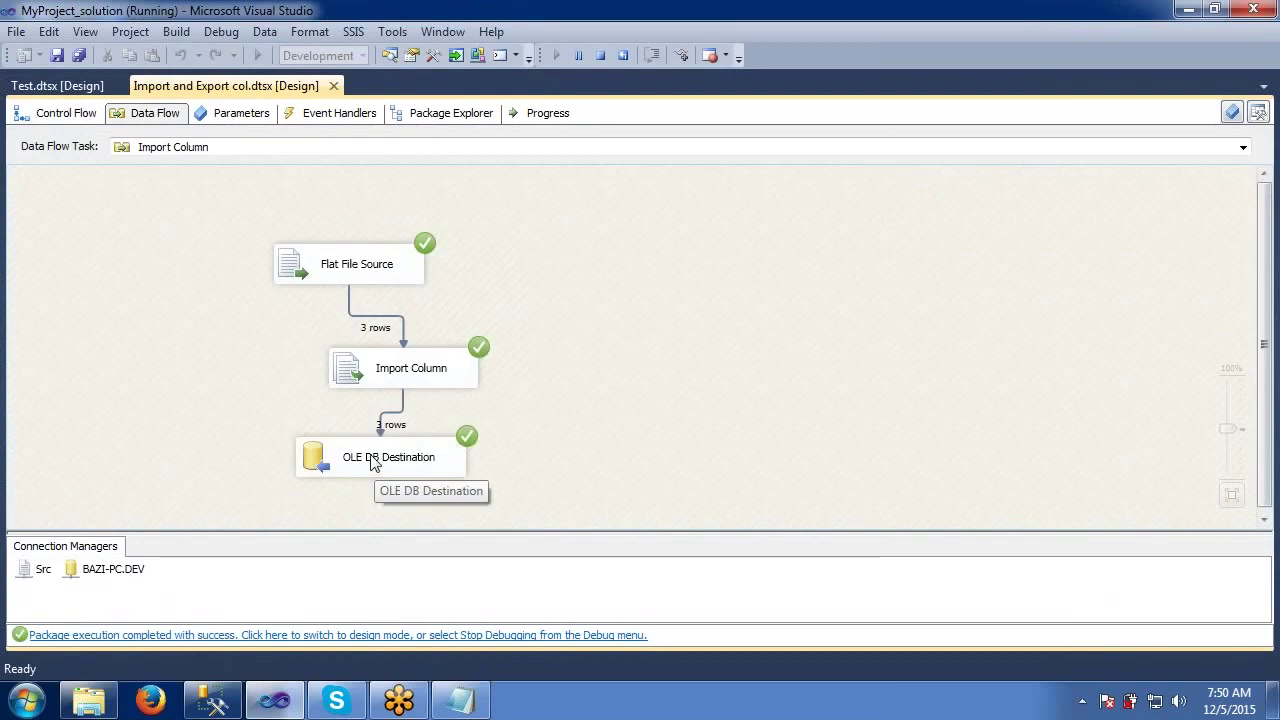
pyautogui.click(405, 458)
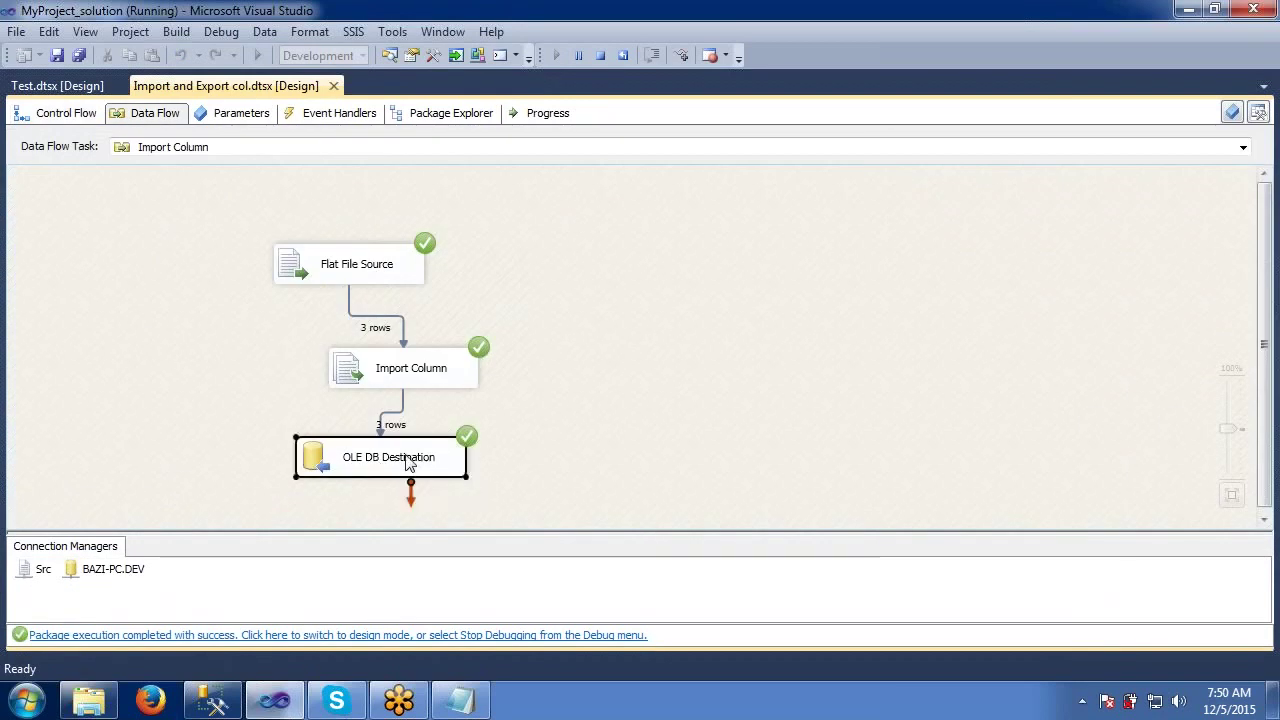
pyautogui.click(229, 405)
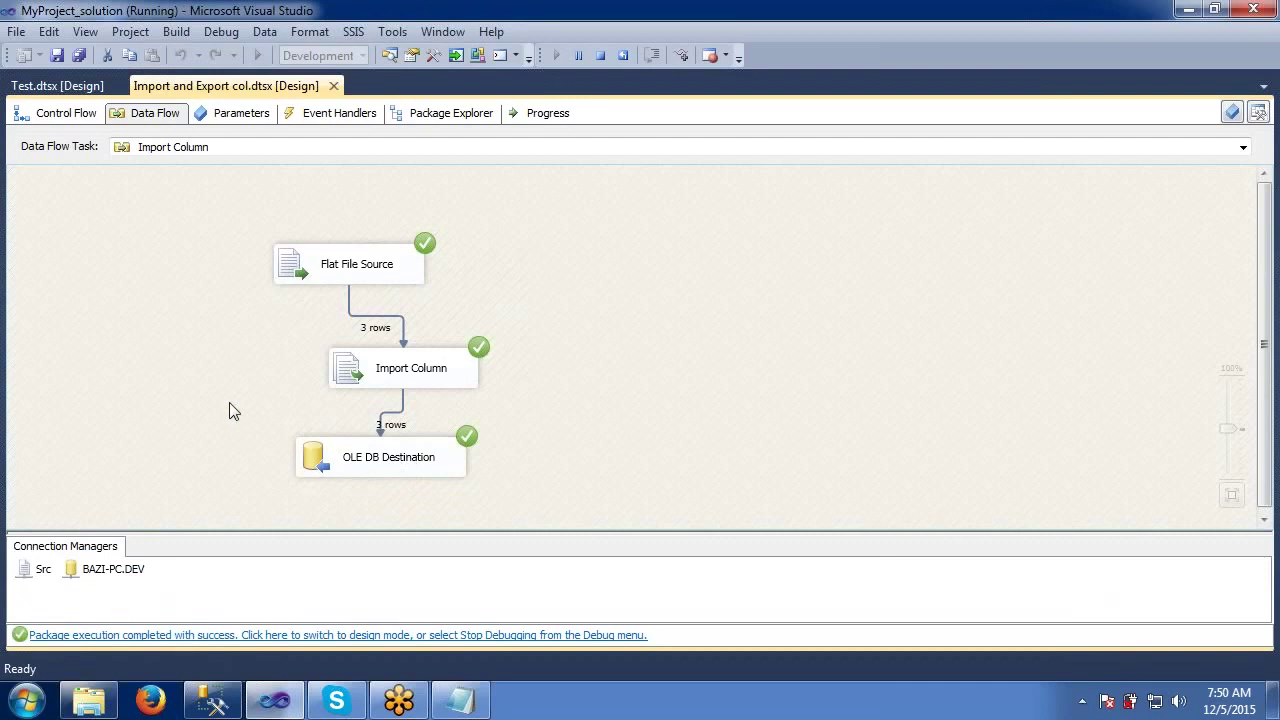
pyautogui.click(600, 55)
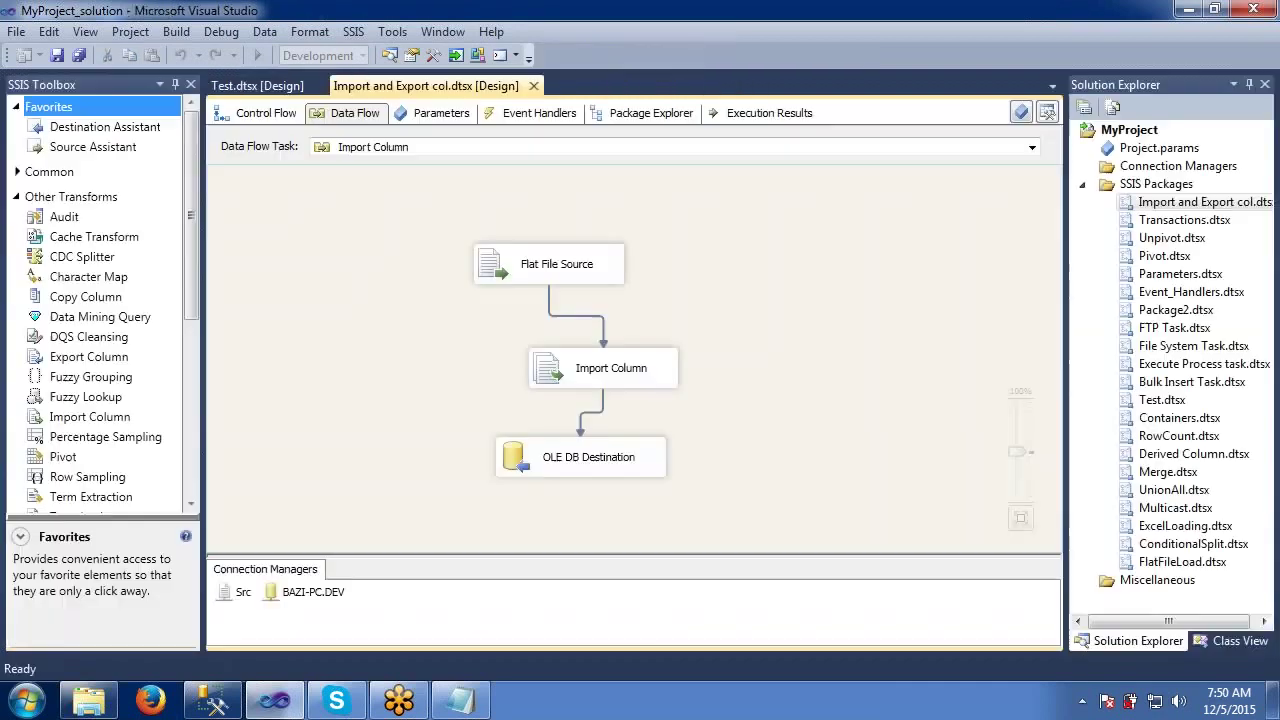
# - Switch to SQL Server Management Studio and execute only the select * from Pictures statement
pyautogui.click(212, 700)
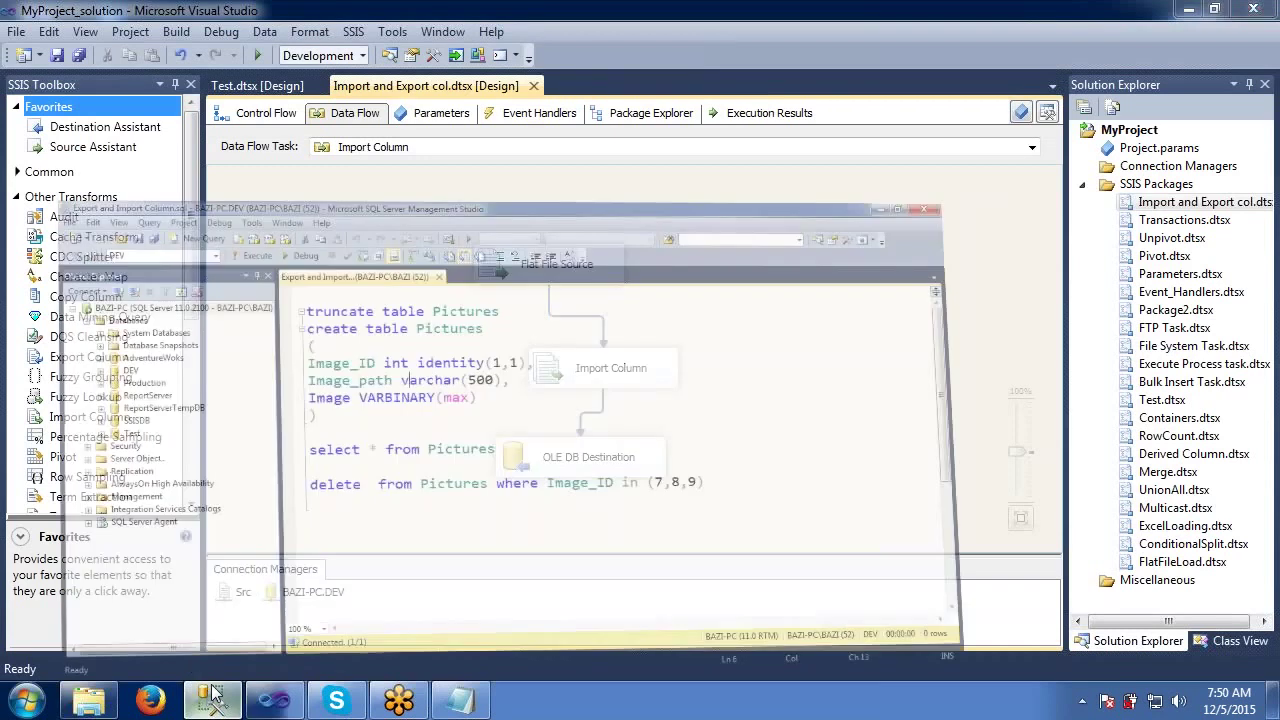
pyautogui.moveTo(621, 362); pyautogui.dragTo(310, 368)
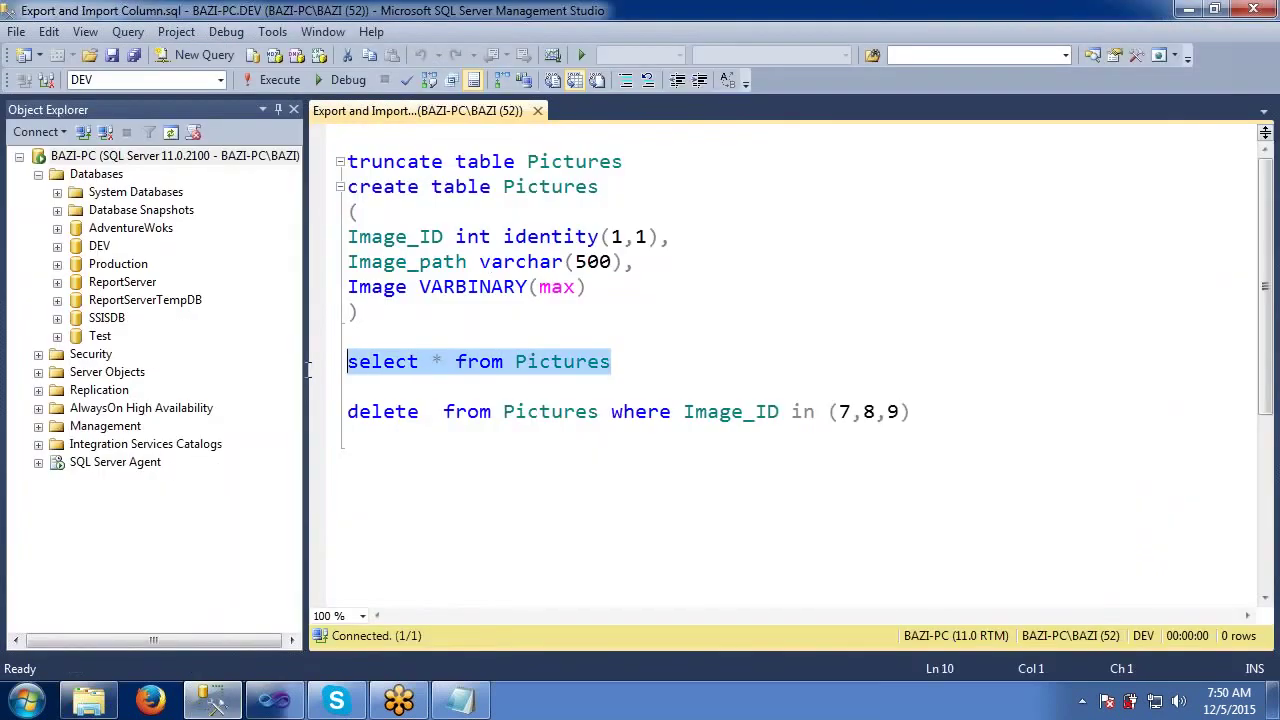
pyautogui.click(274, 81)
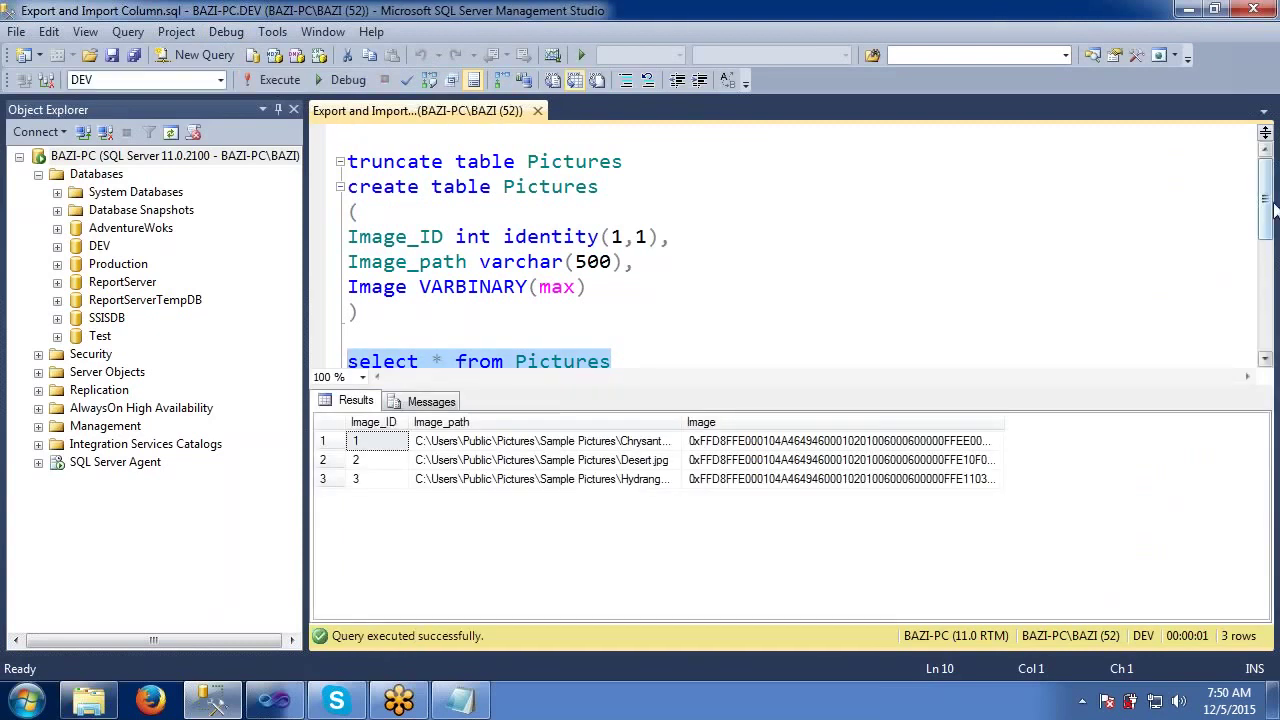
# - Remove the delete from Pictures statement with Image_ID in (7,8,9) from the query script
pyautogui.moveTo(1265, 200); pyautogui.dragTo(1265, 228)
pyautogui.click(597, 343)
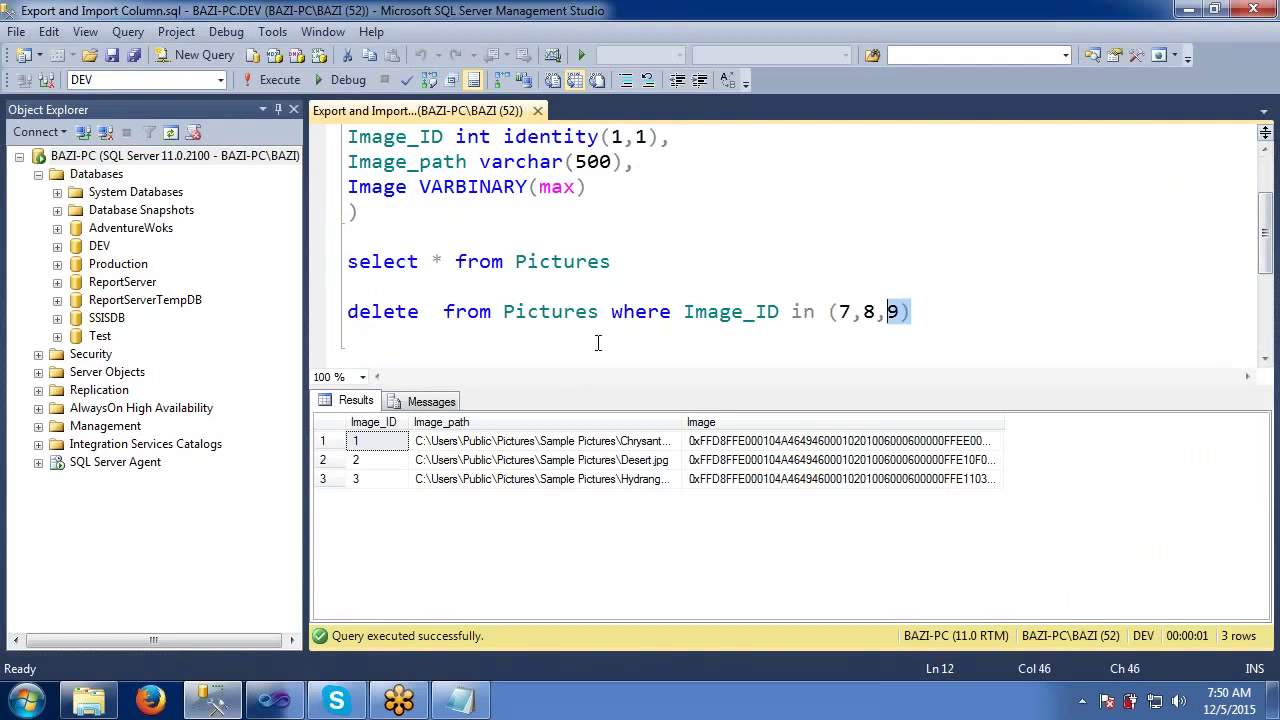
pyautogui.scroll(-3, 338, 290)
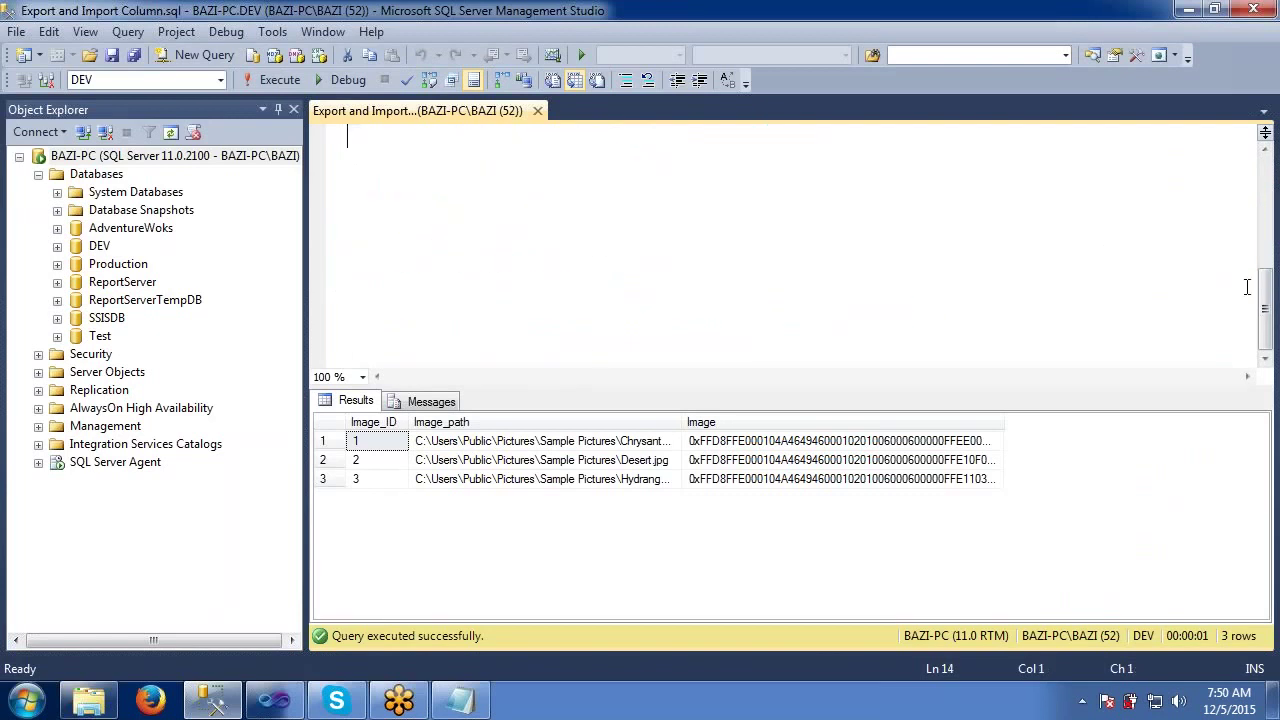
pyautogui.moveTo(1266, 292); pyautogui.dragTo(1268, 250)
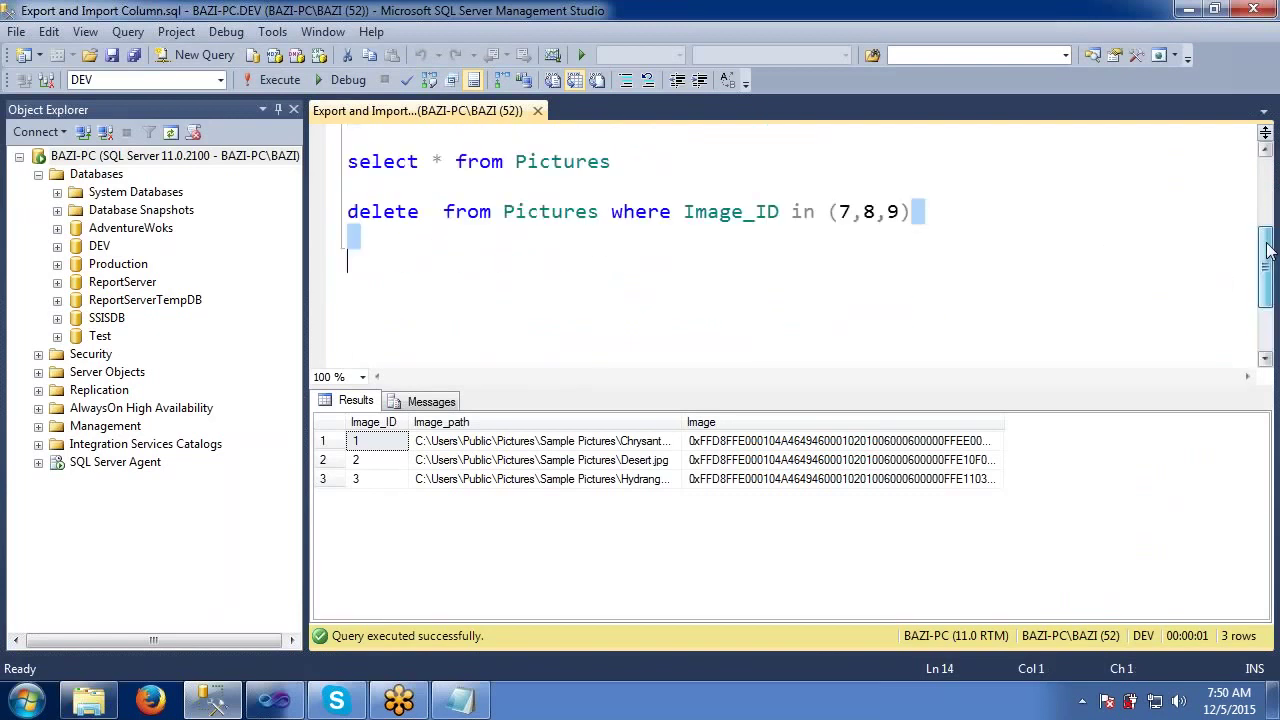
pyautogui.click(912, 211)
pyautogui.moveTo(912, 211); pyautogui.dragTo(315, 203)
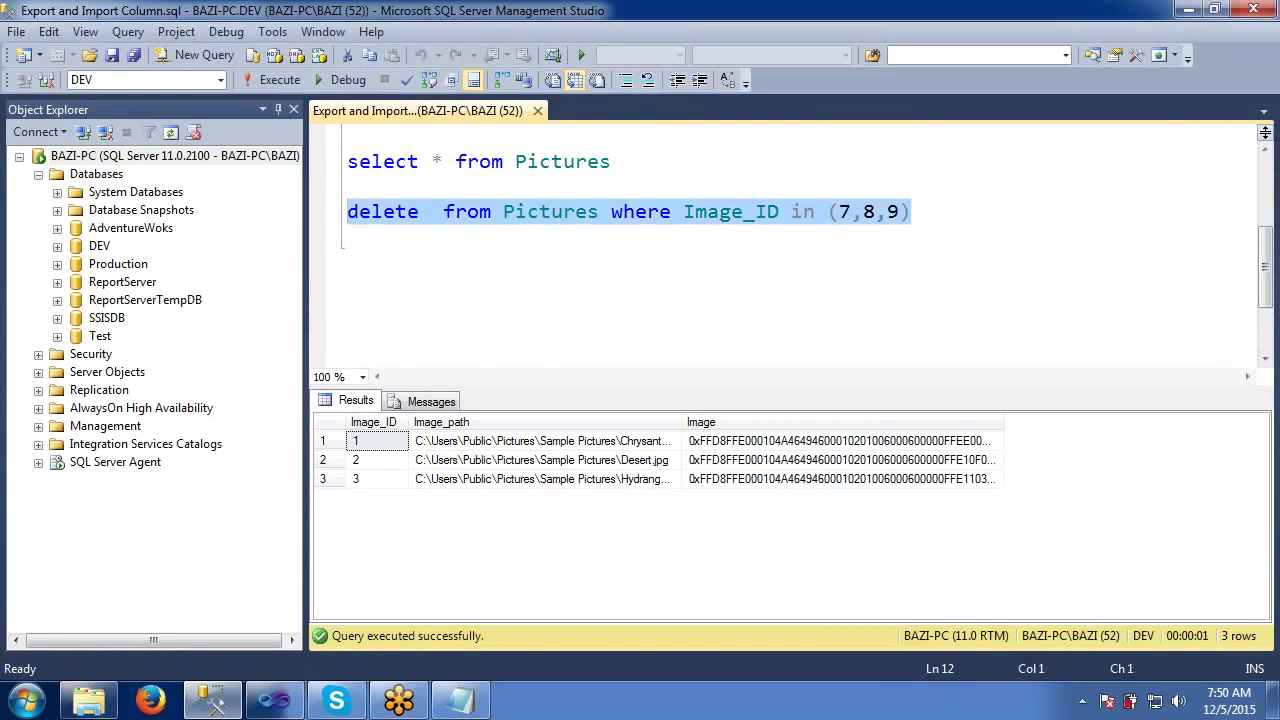
pyautogui.press('Delete')
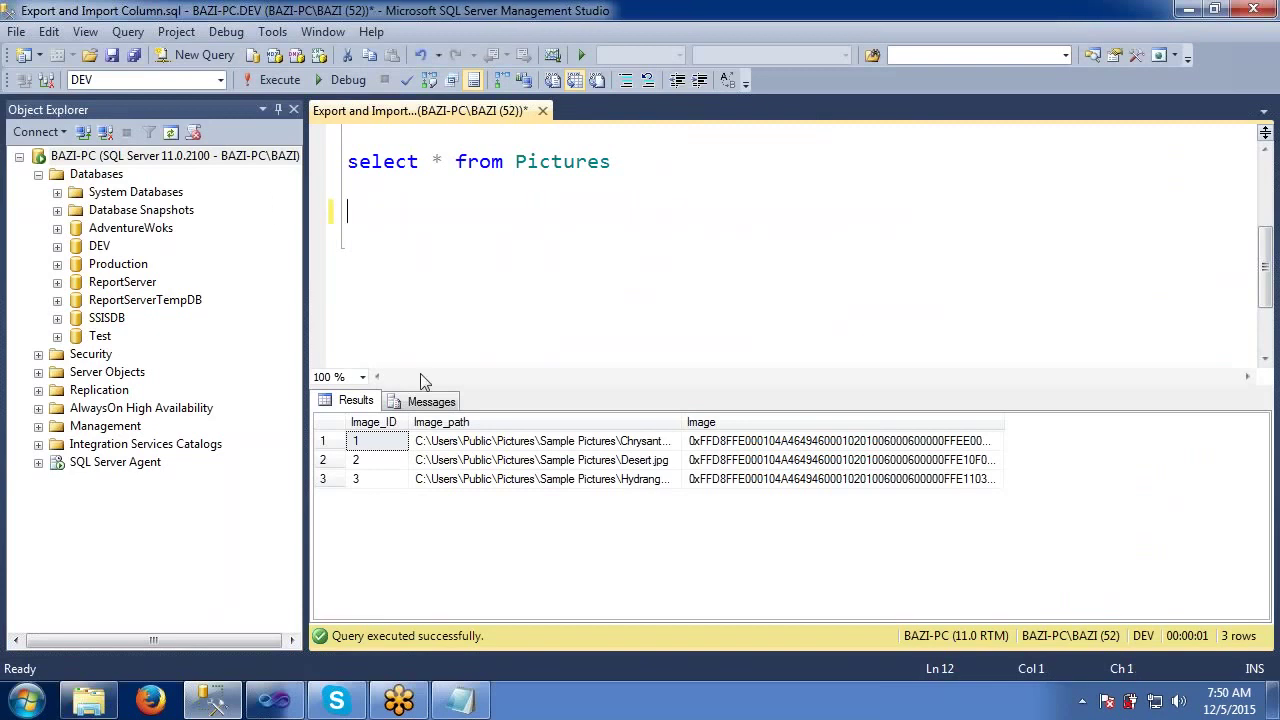
# - Widen the Image_path result column, and paste the first row's Image value below the query to inspect it before clearing it
pyautogui.moveTo(680, 422); pyautogui.dragTo(738, 418)
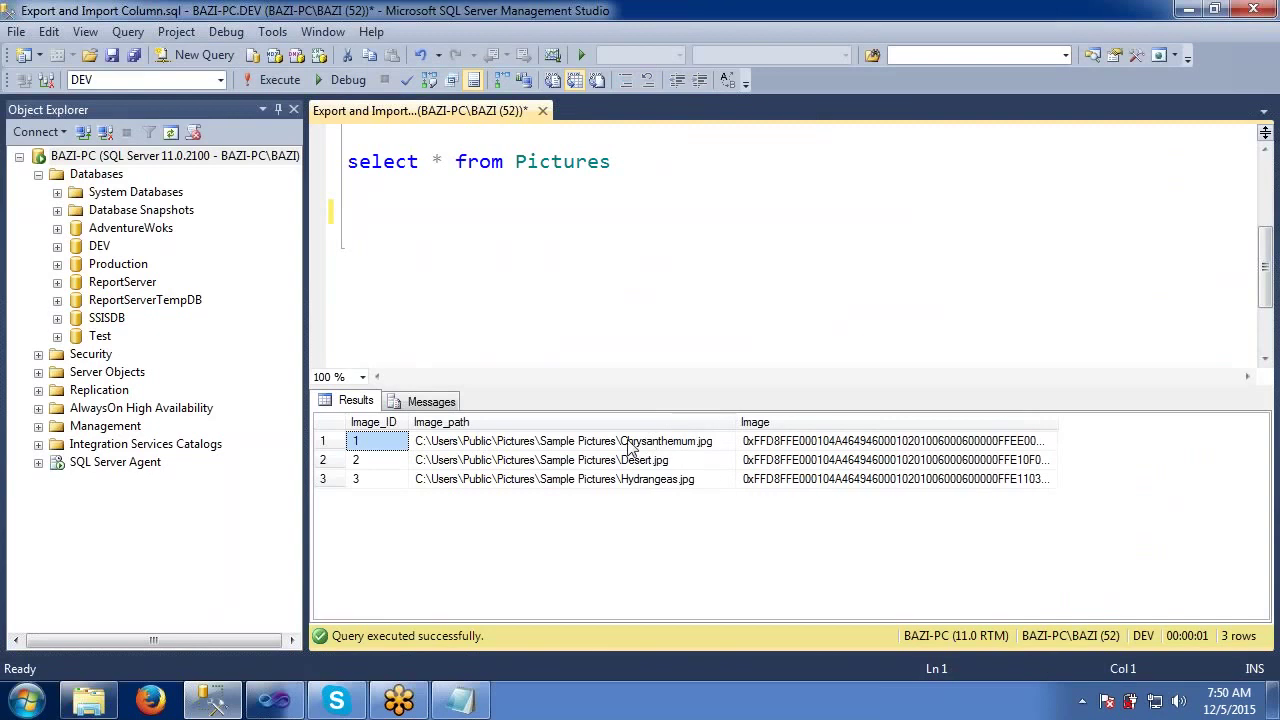
pyautogui.click(770, 447)
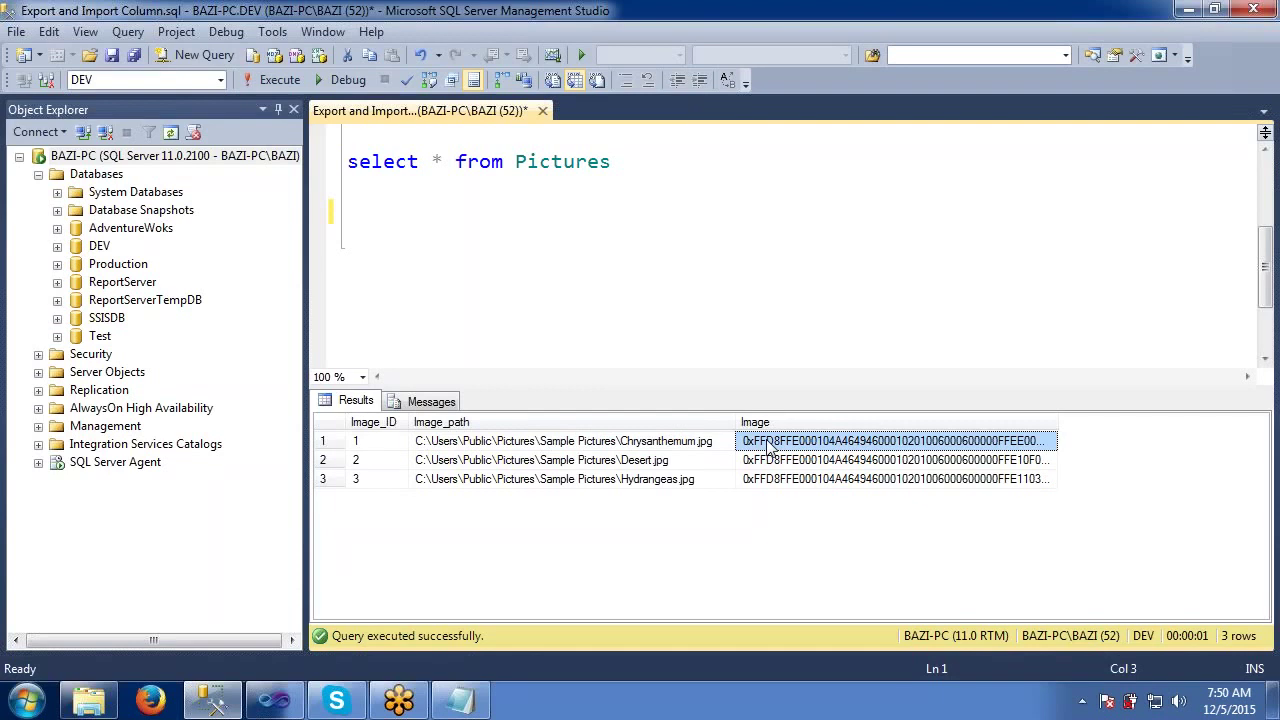
pyautogui.click(994, 356)
pyautogui.hotkey('ctrl', 'v')
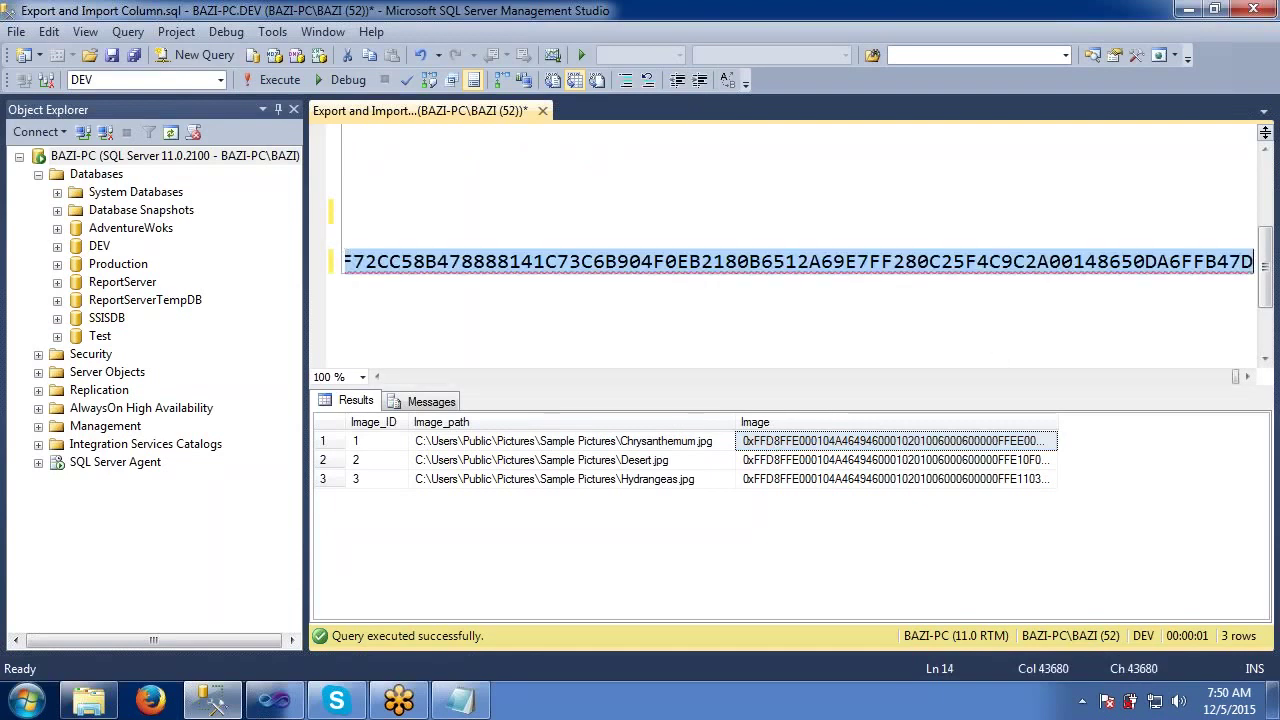
pyautogui.press('Delete')
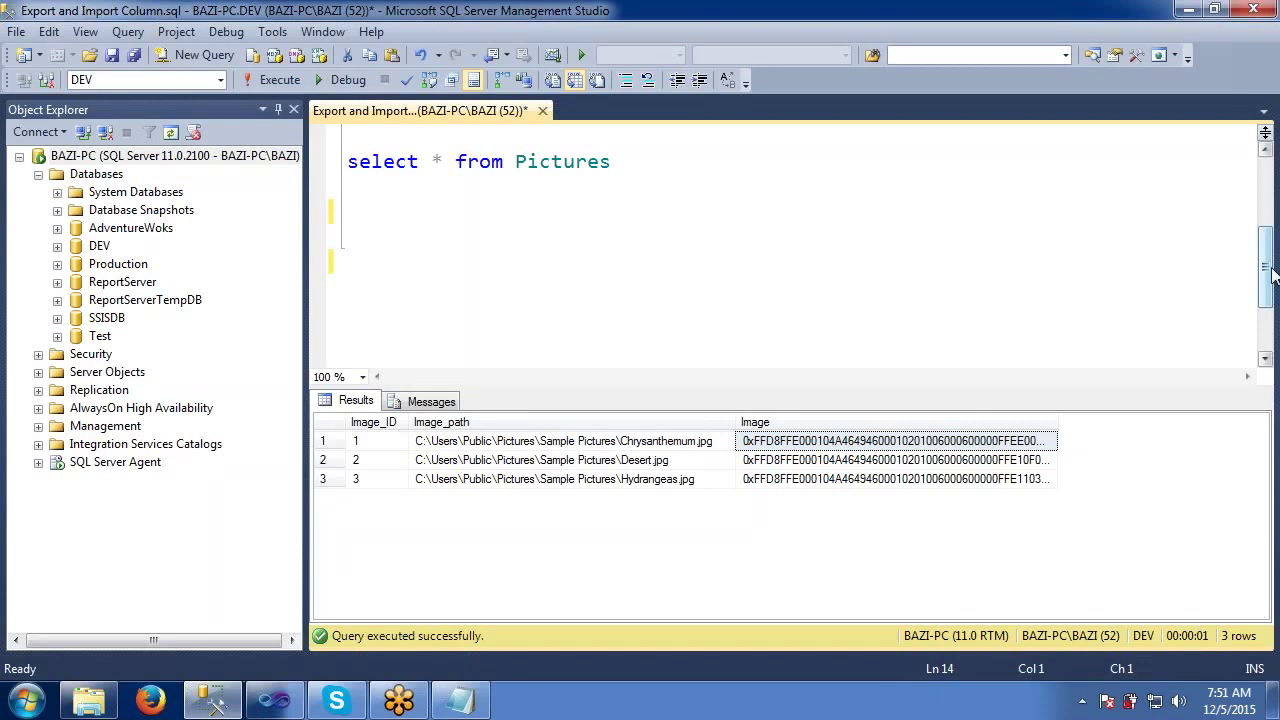
# - Examine the VARBINARY(max) data type of the Image column in the create table Pictures statement
pyautogui.moveTo(1270, 275); pyautogui.dragTo(1270, 235)
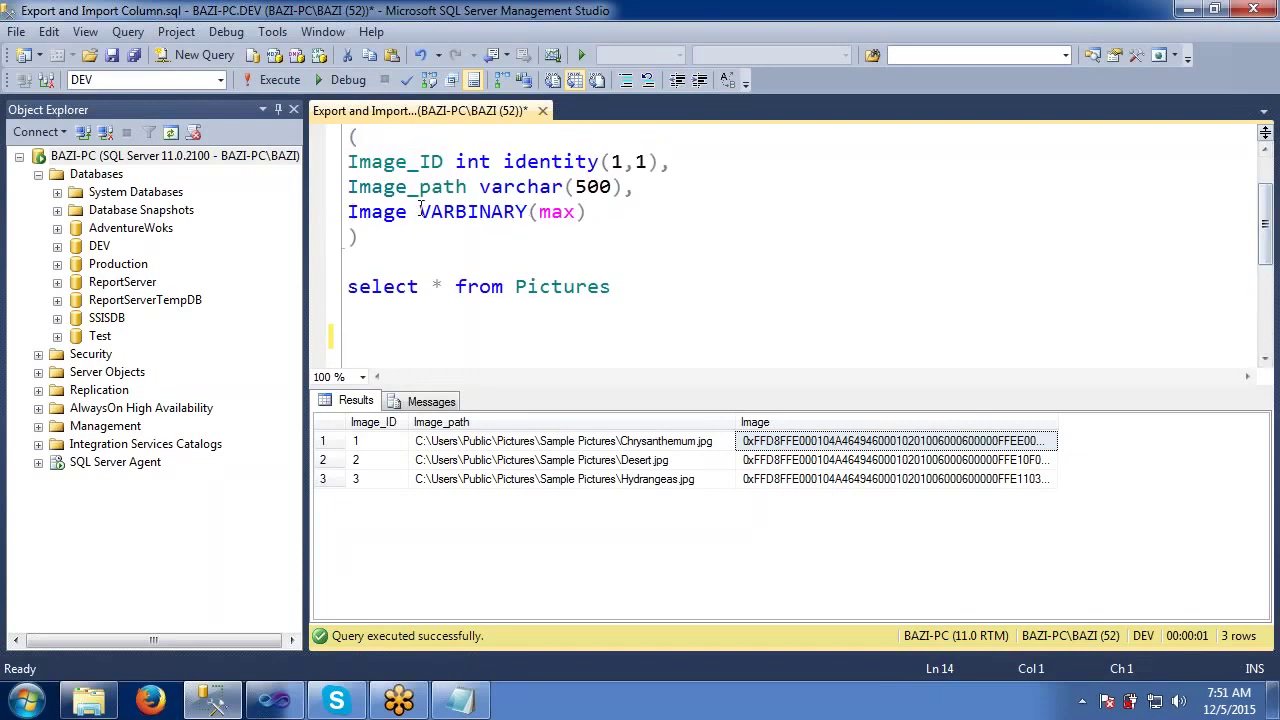
pyautogui.moveTo(420, 207); pyautogui.dragTo(526, 210)
pyautogui.click(509, 247)
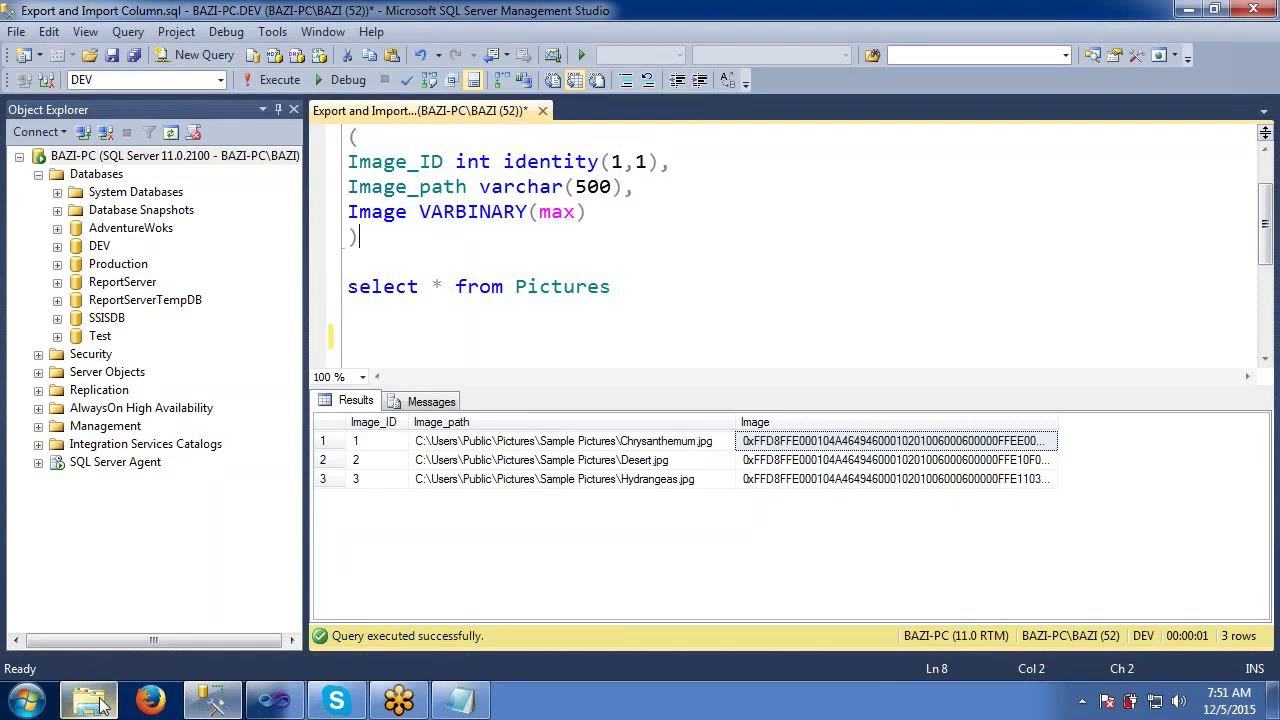
# - Switch to the Sample Pictures folder in Windows Explorer, open File_path to read its listed image paths, and close it
pyautogui.click(100, 705)
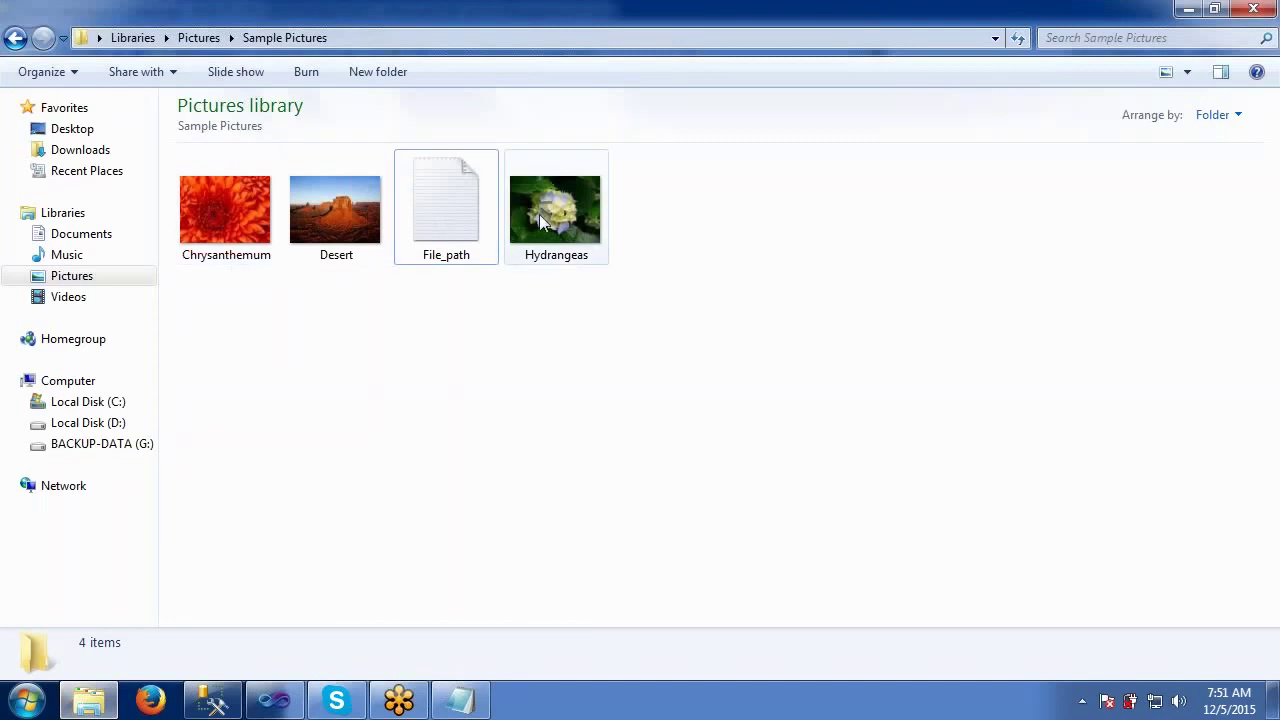
pyautogui.click(449, 212)
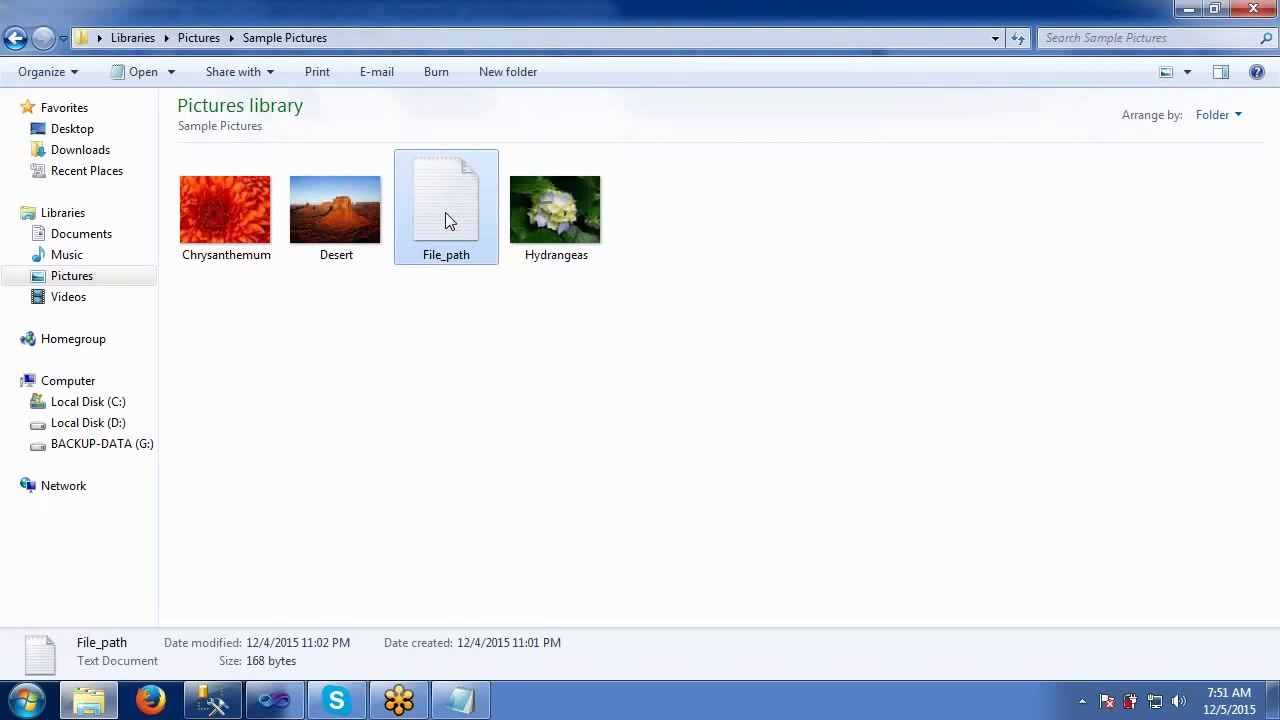
pyautogui.doubleClick(445, 212)
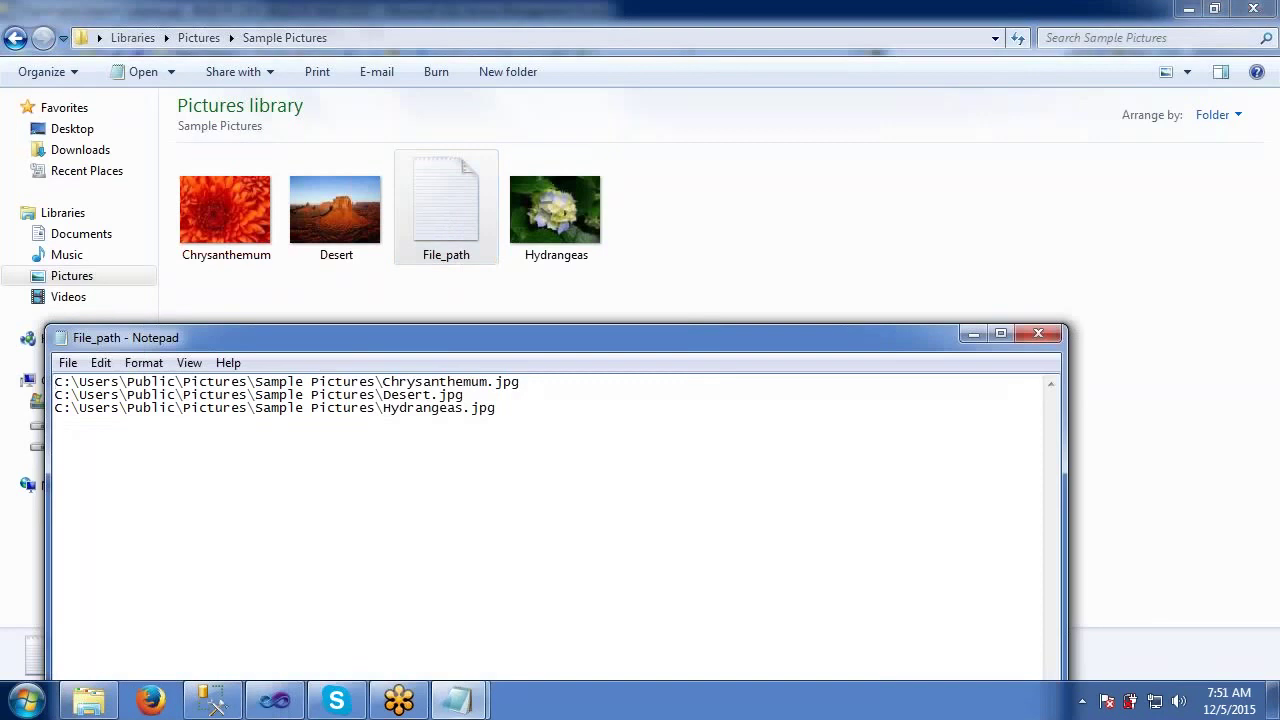
pyautogui.click(1040, 339)
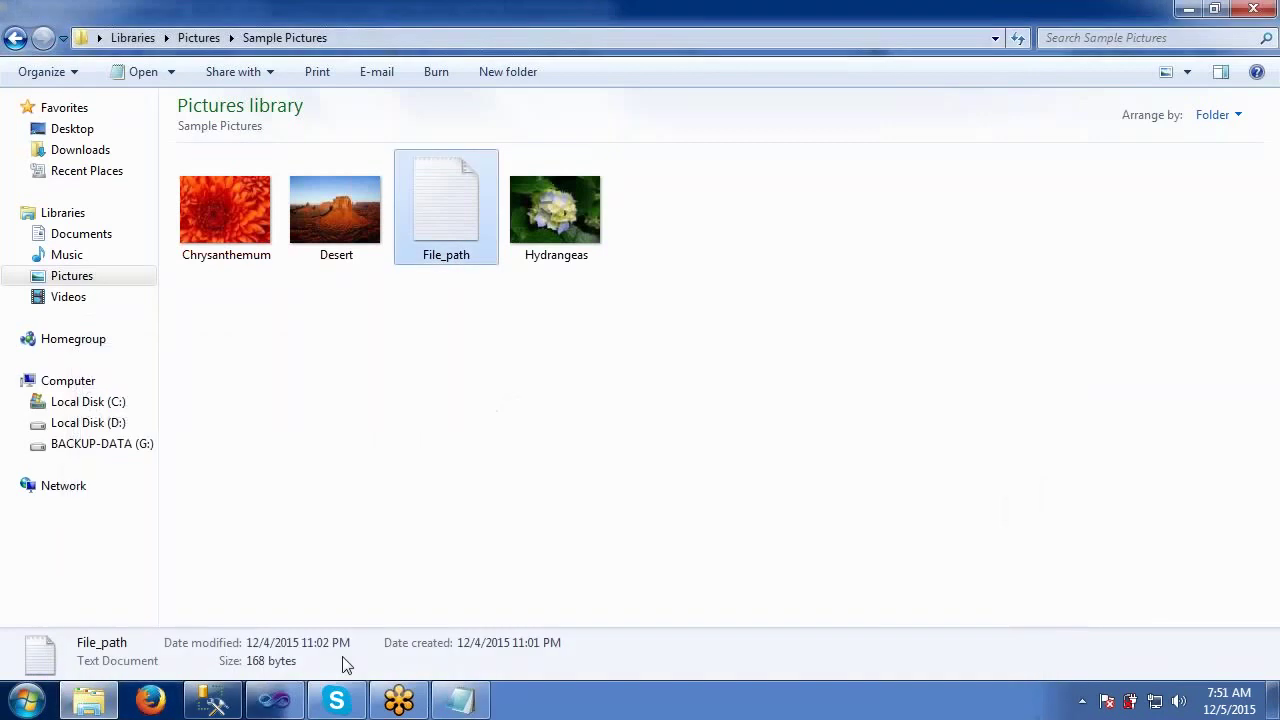
# - Switch to Visual Studio and review the Flat File Source, Import Column and OLE DB Destination components of the data flow
pyautogui.click(212, 700)
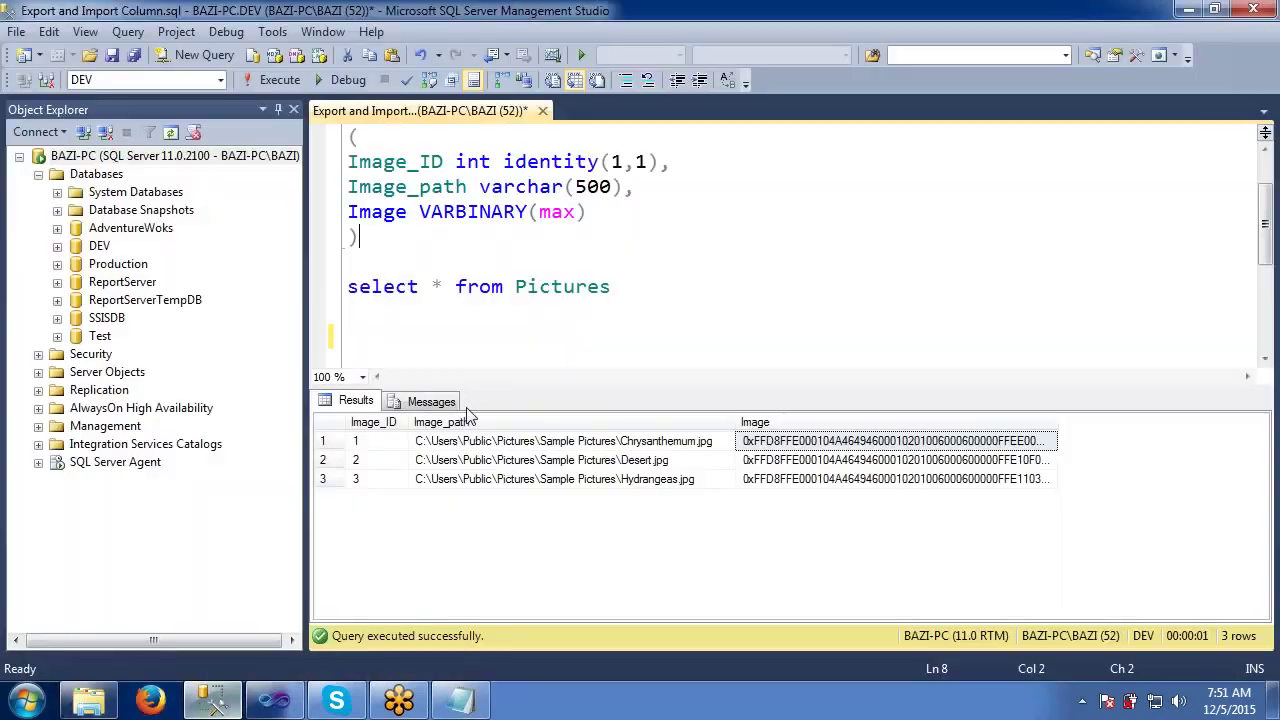
pyautogui.click(274, 700)
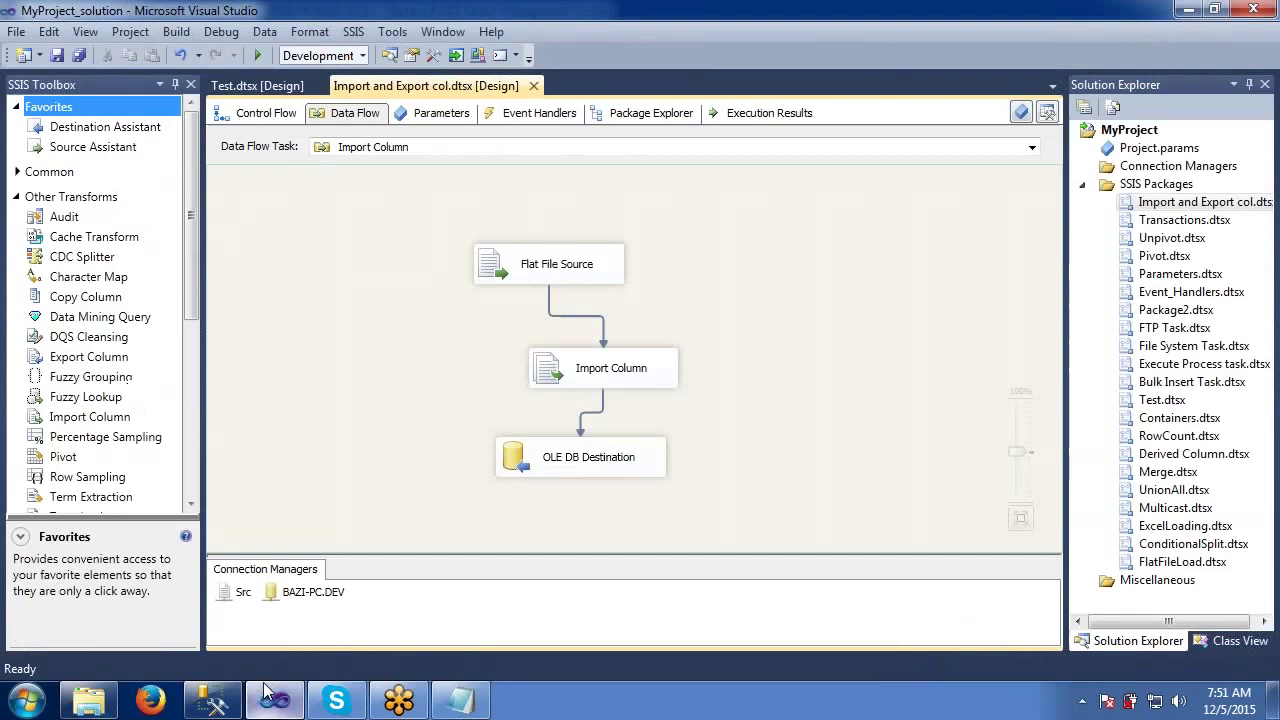
pyautogui.click(575, 366)
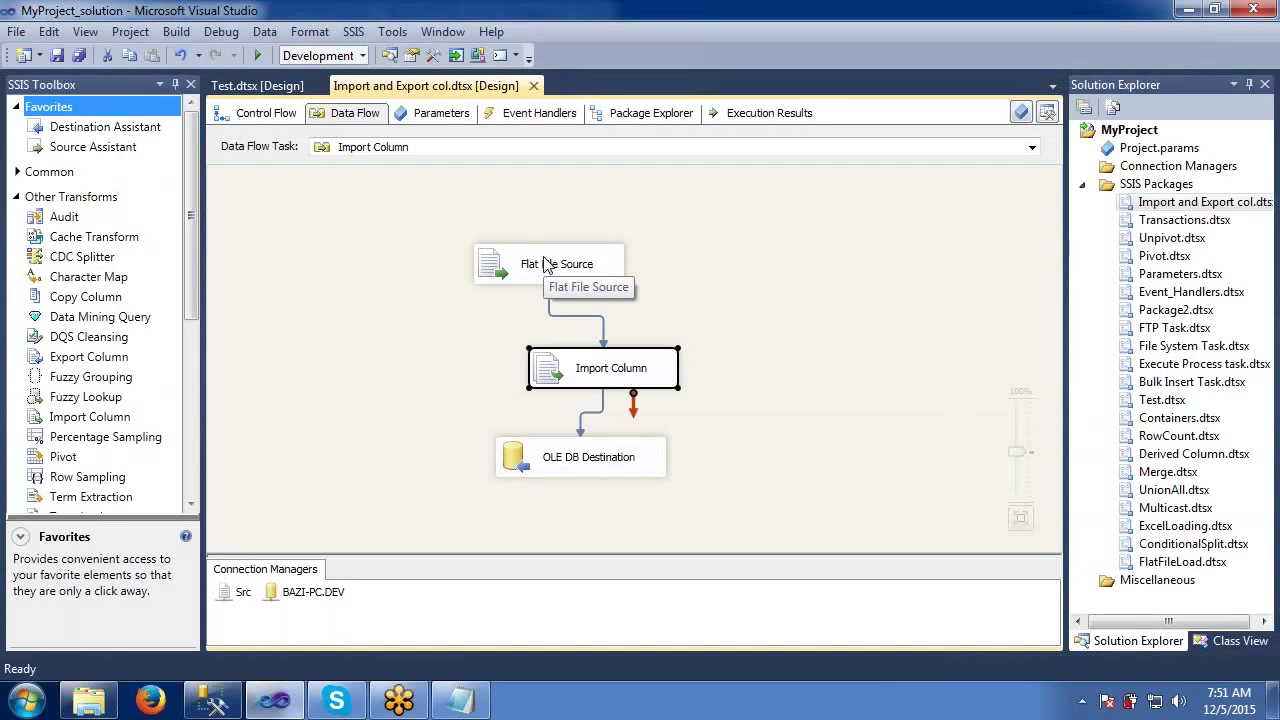
pyautogui.click(548, 264)
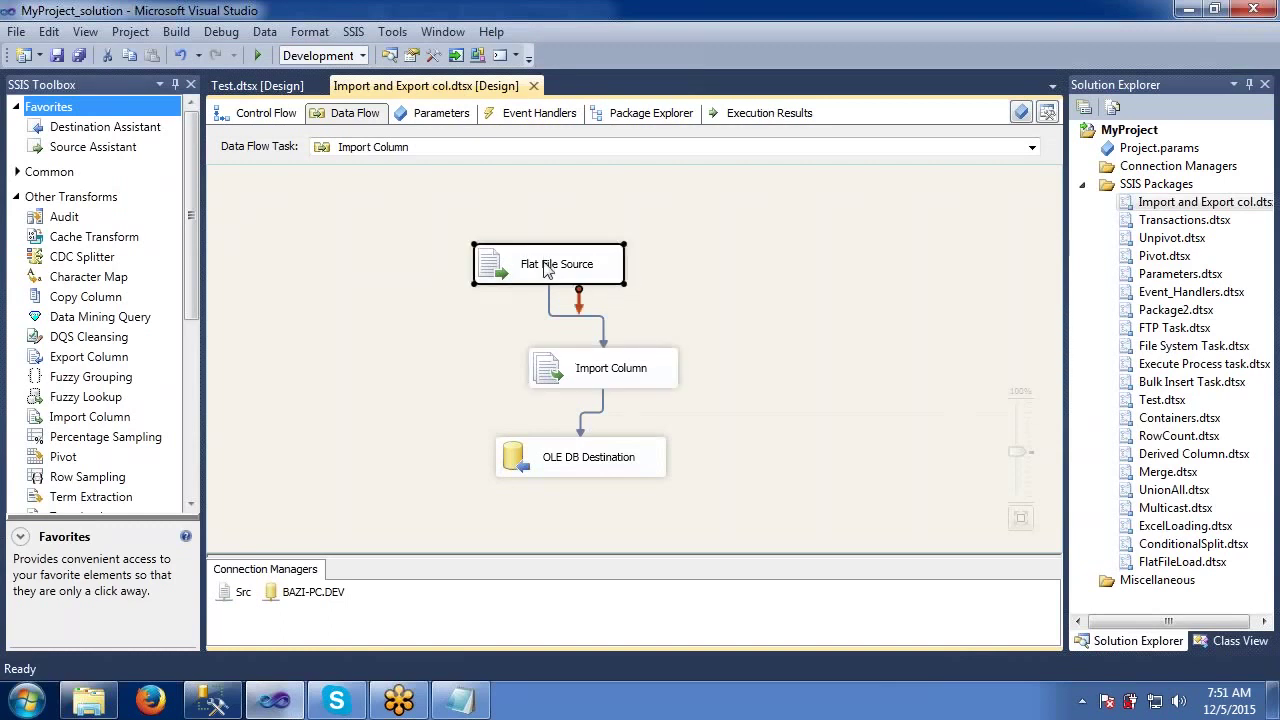
pyautogui.click(558, 455)
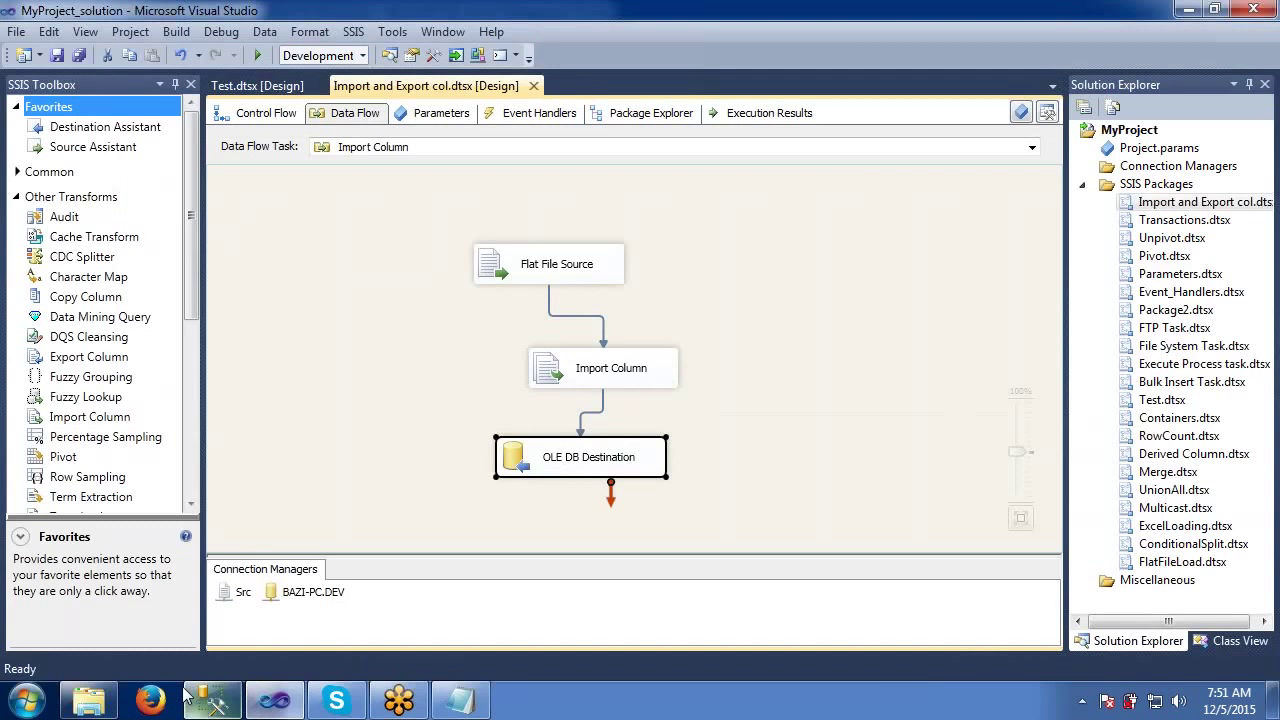
# - Compare the Sample Pictures files with the Image and Image_path values in Management Studio's Pictures results, widening the Image column
pyautogui.click(89, 700)
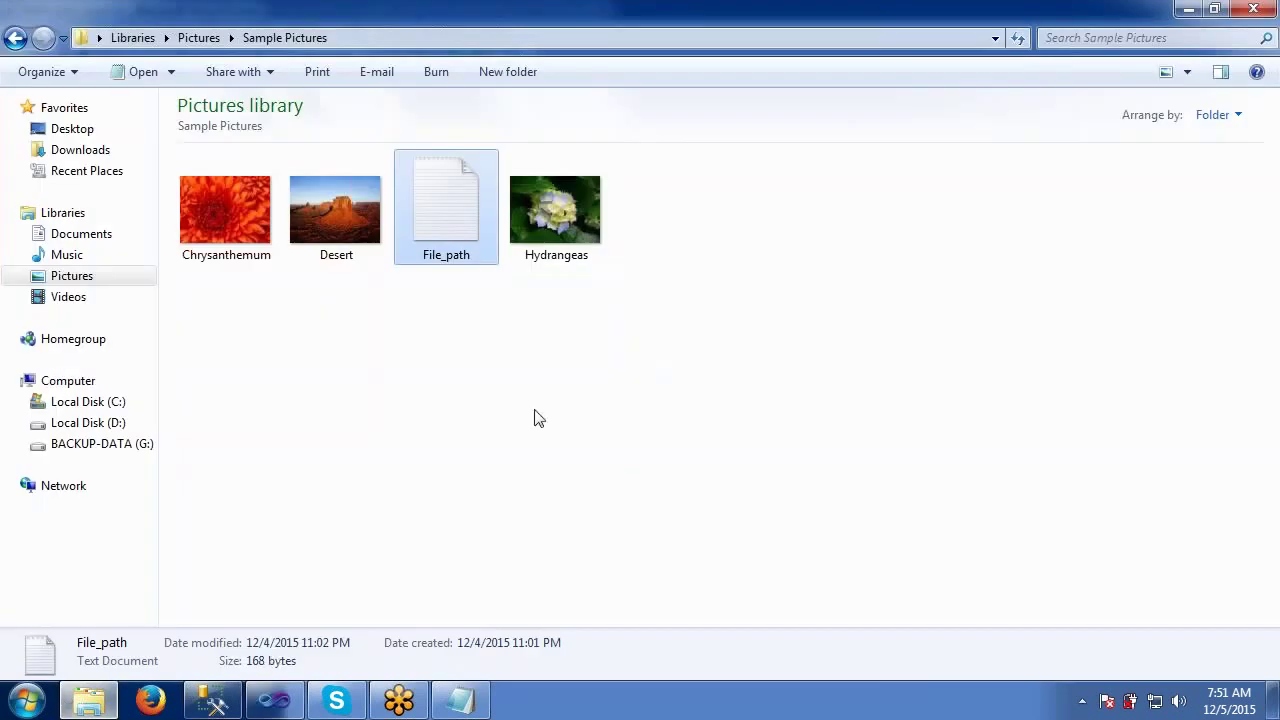
pyautogui.click(212, 700)
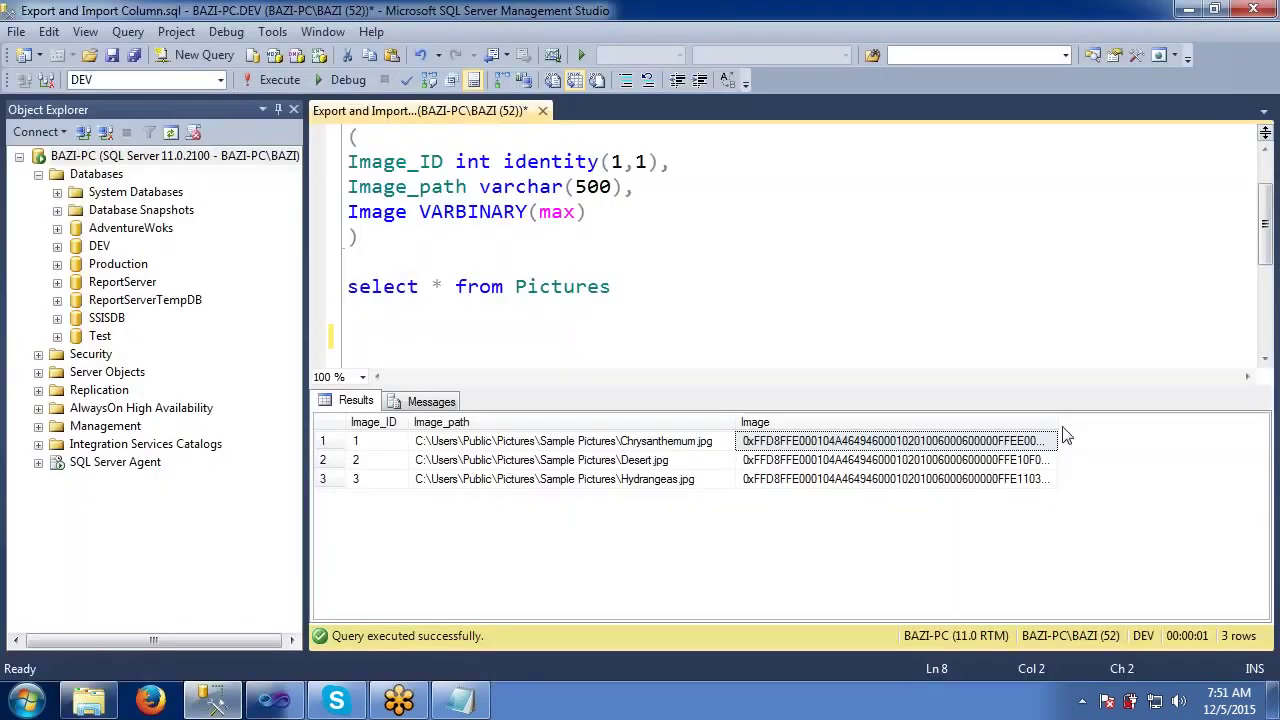
pyautogui.moveTo(1057, 425); pyautogui.dragTo(1115, 422)
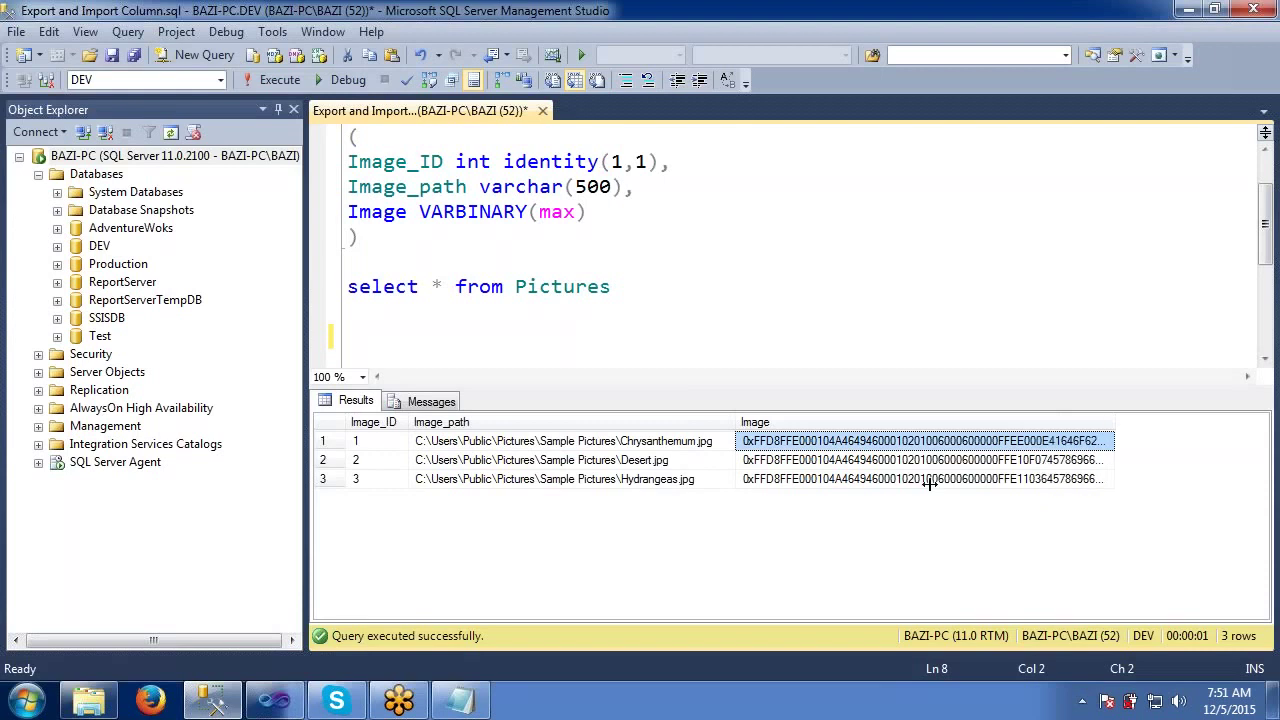
pyautogui.click(930, 482)
pyautogui.click(933, 460)
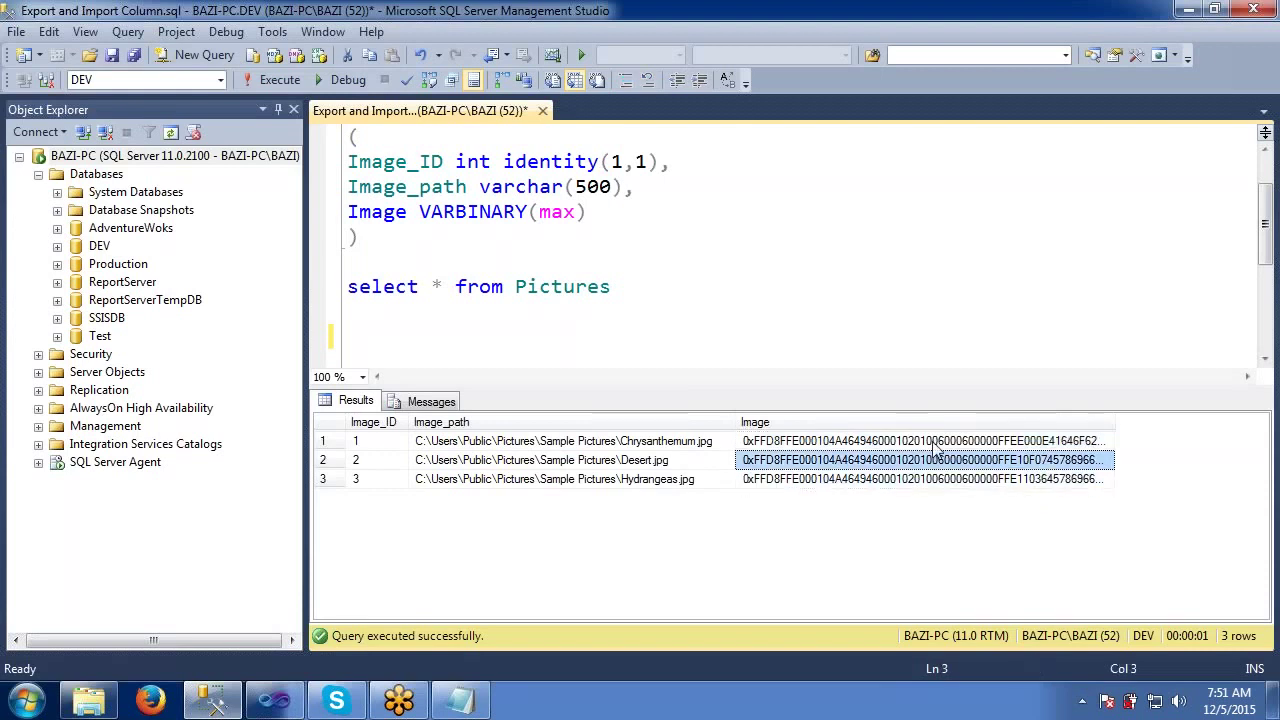
pyautogui.click(935, 446)
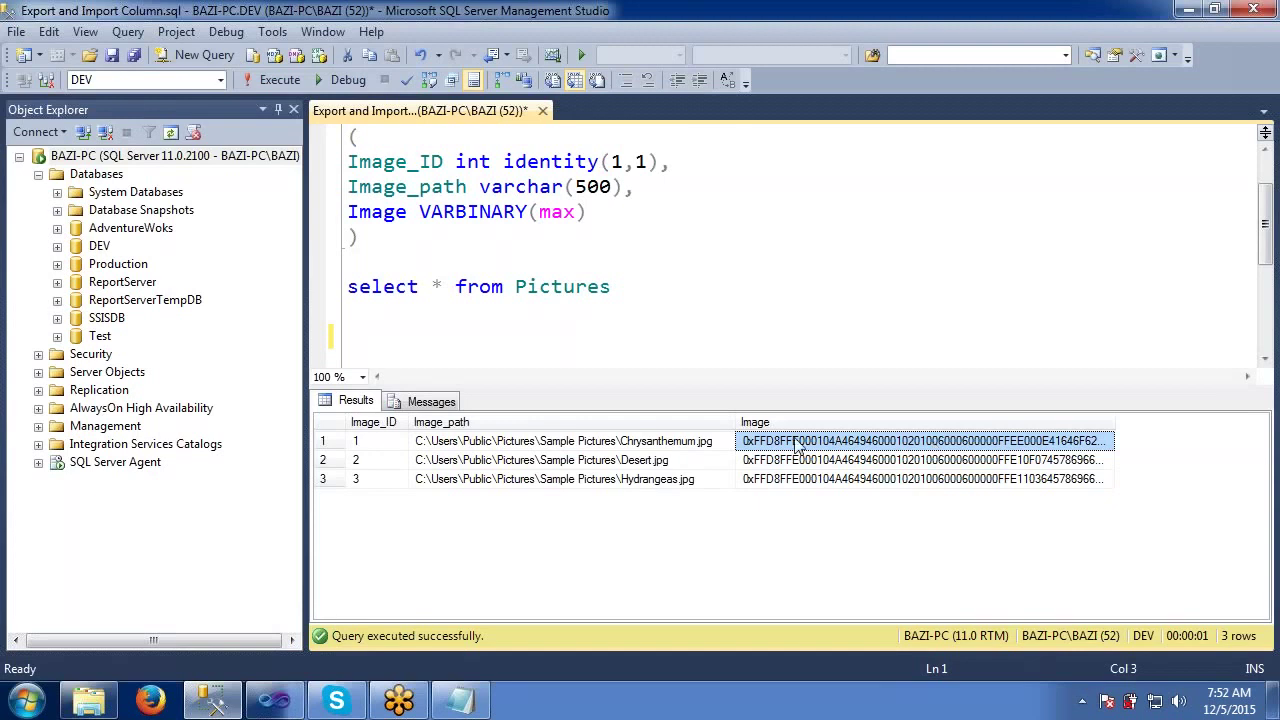
pyautogui.click(633, 444)
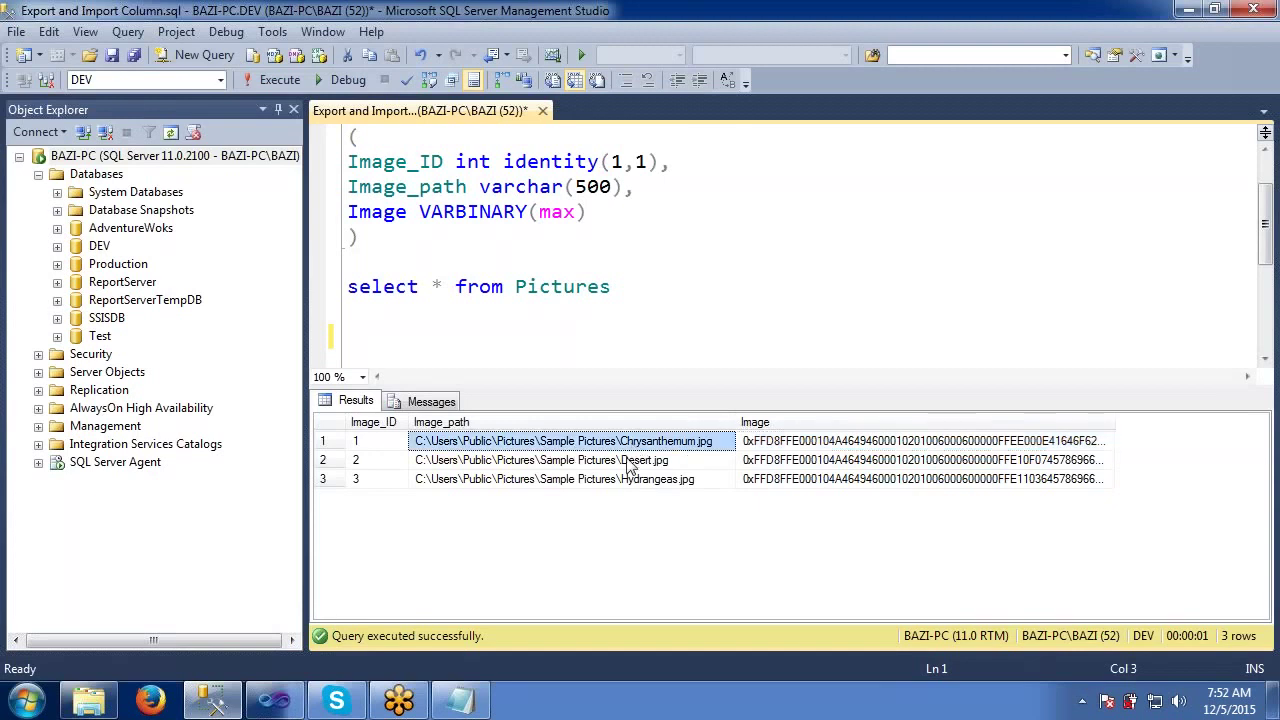
pyautogui.click(630, 462)
pyautogui.click(627, 480)
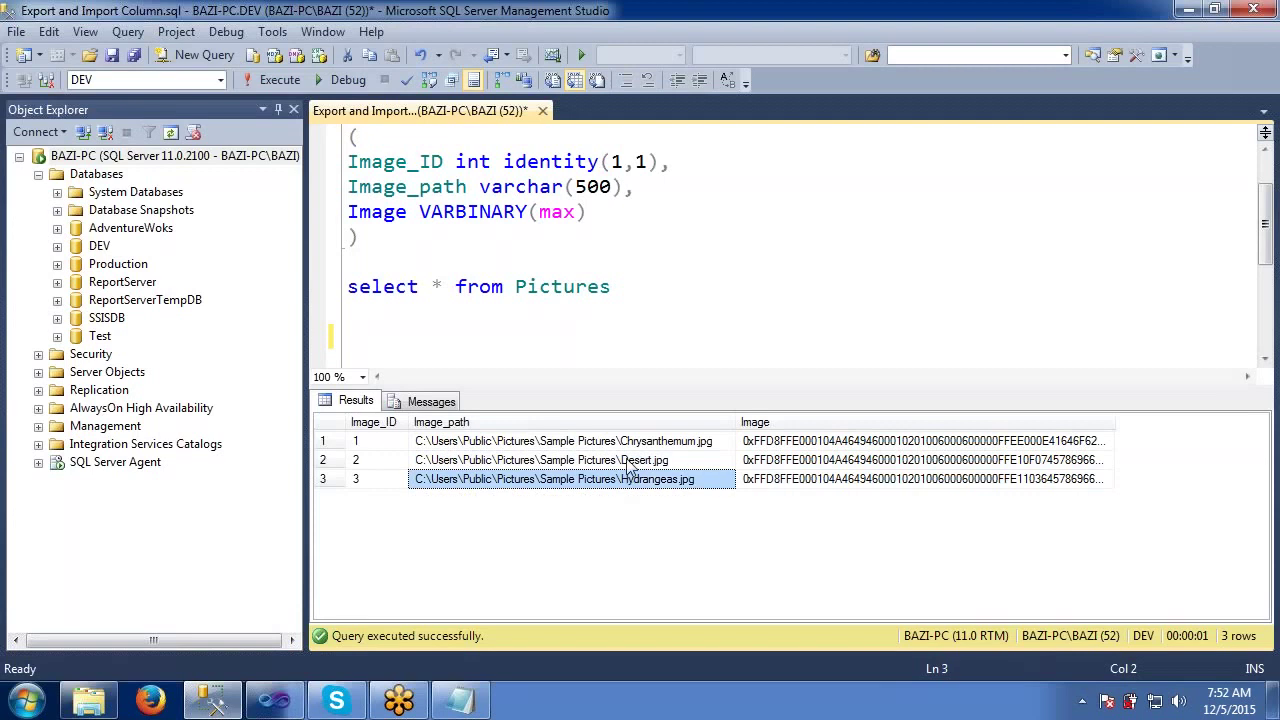
# - Examine the Image_path and Image values of the Chrysanthemum and Desert rows in the Pictures query results
pyautogui.click(630, 462)
pyautogui.click(632, 444)
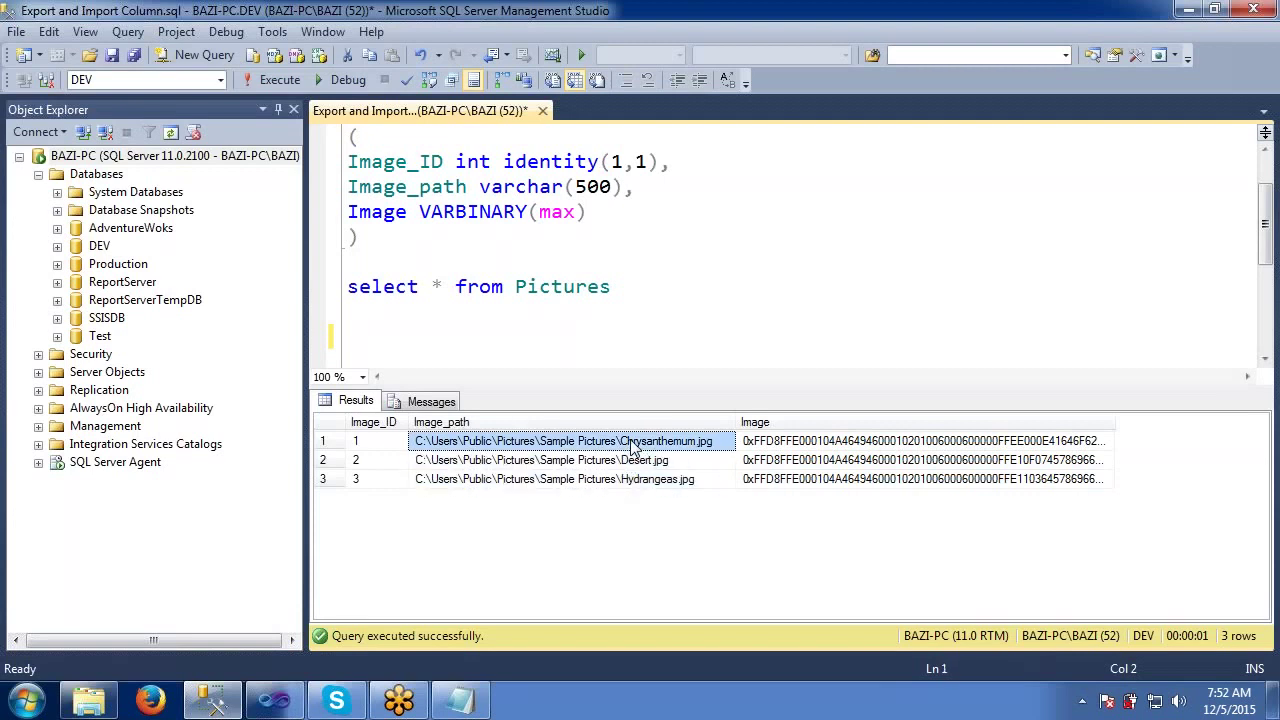
pyautogui.click(818, 444)
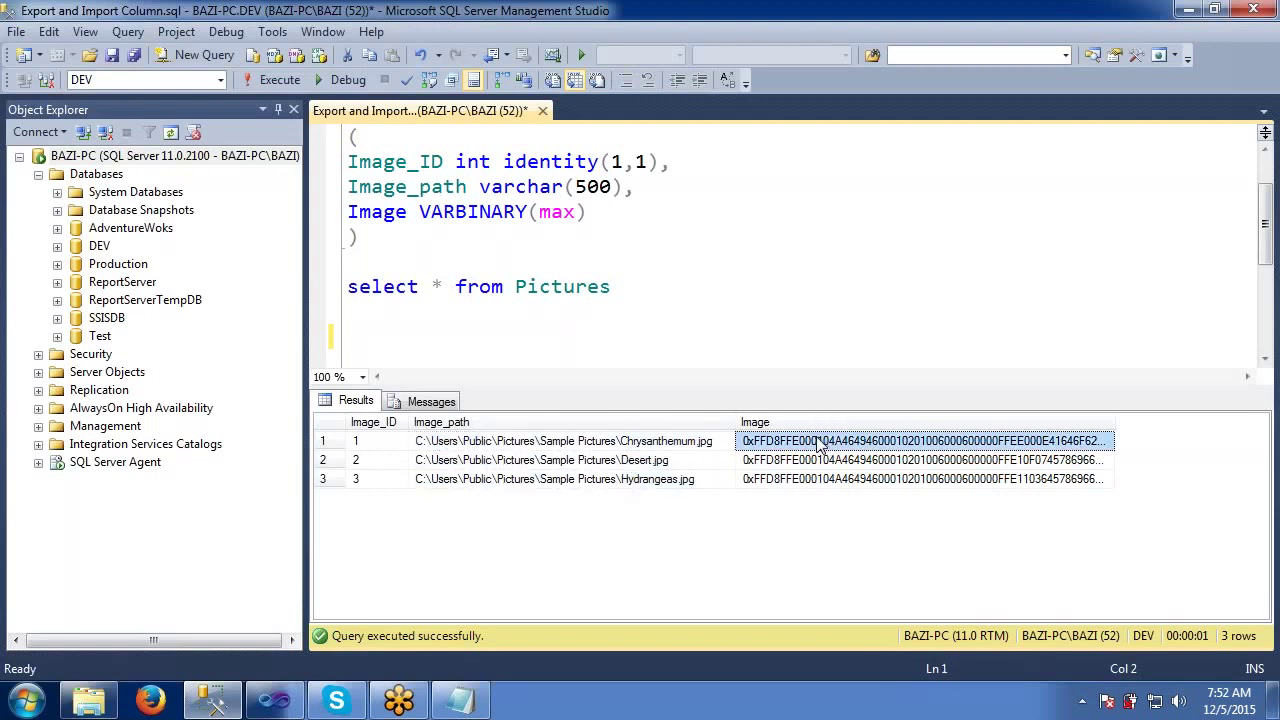
pyautogui.click(484, 447)
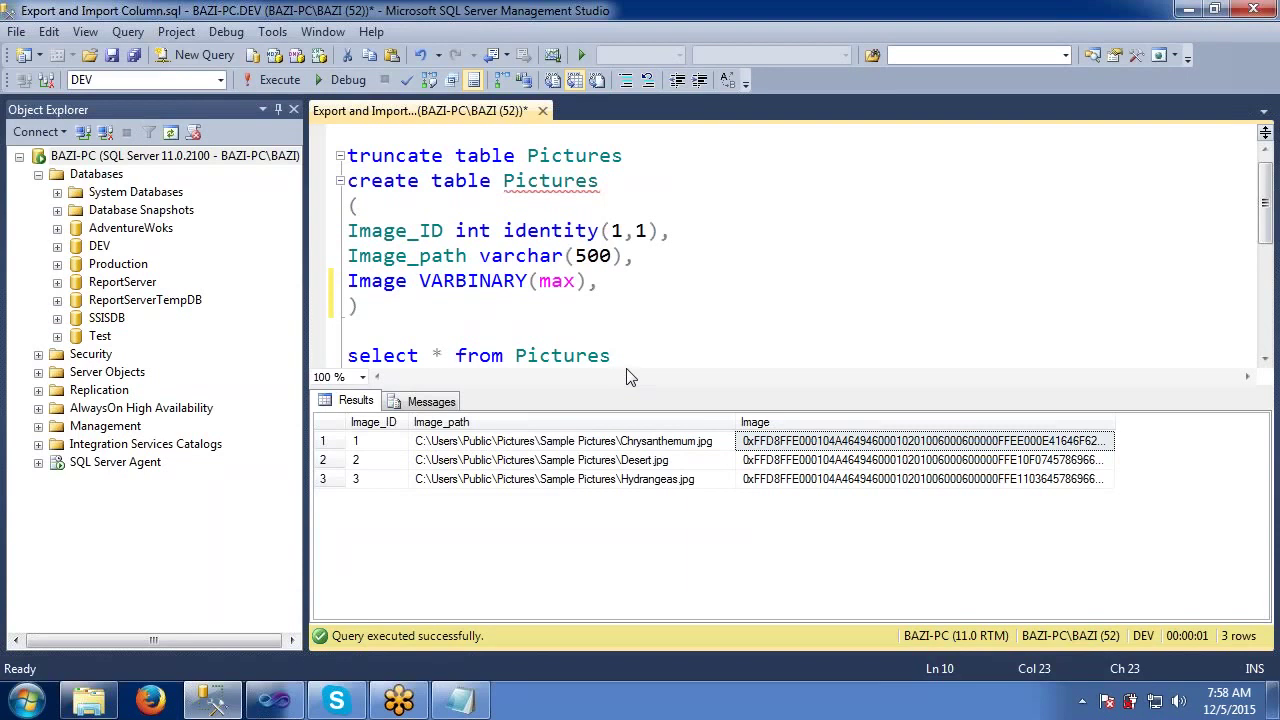
pyautogui.click(600, 441)
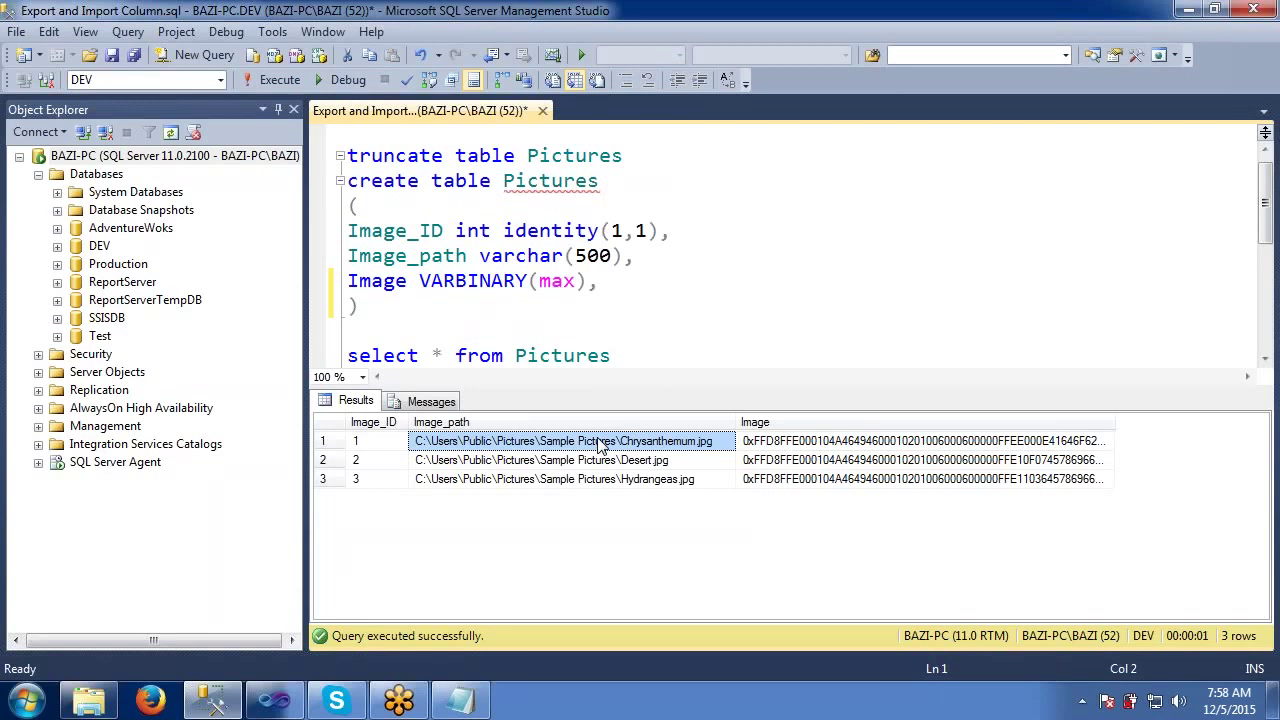
pyautogui.click(821, 448)
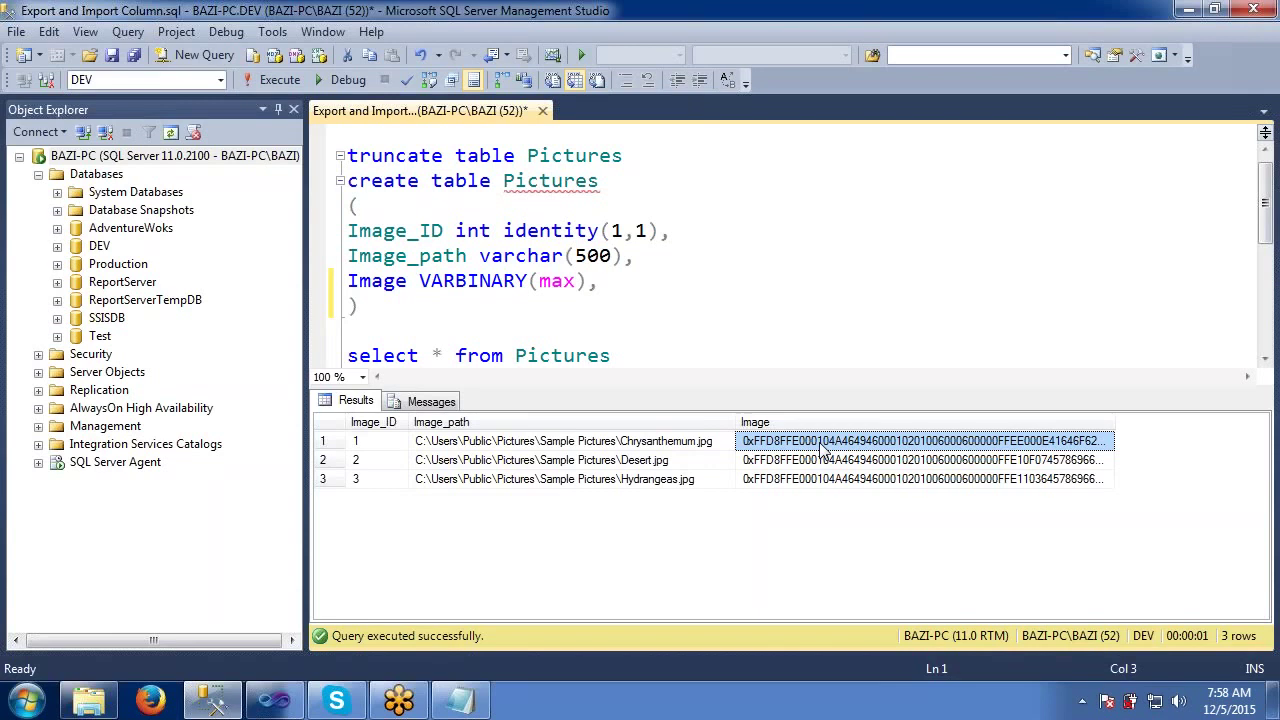
pyautogui.click(723, 355)
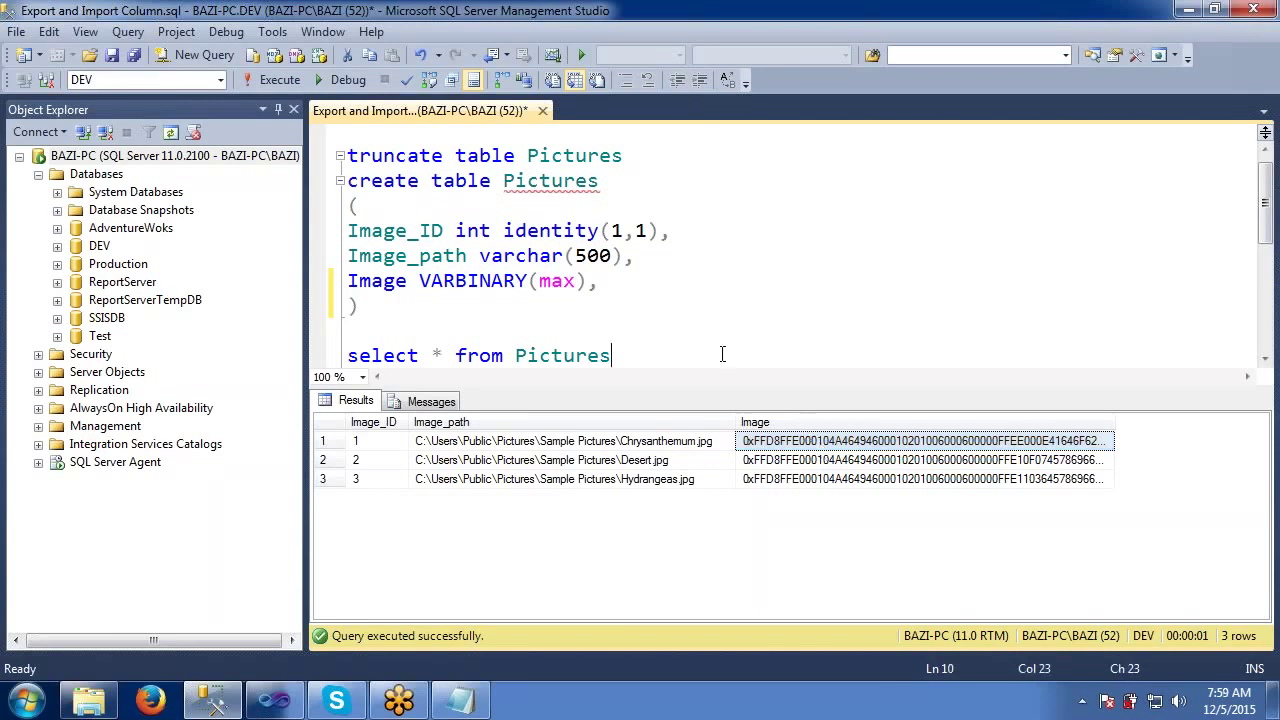
# - Switch to Visual Studio and review the Import Column task in the control flow and its data flow components
pyautogui.click(274, 700)
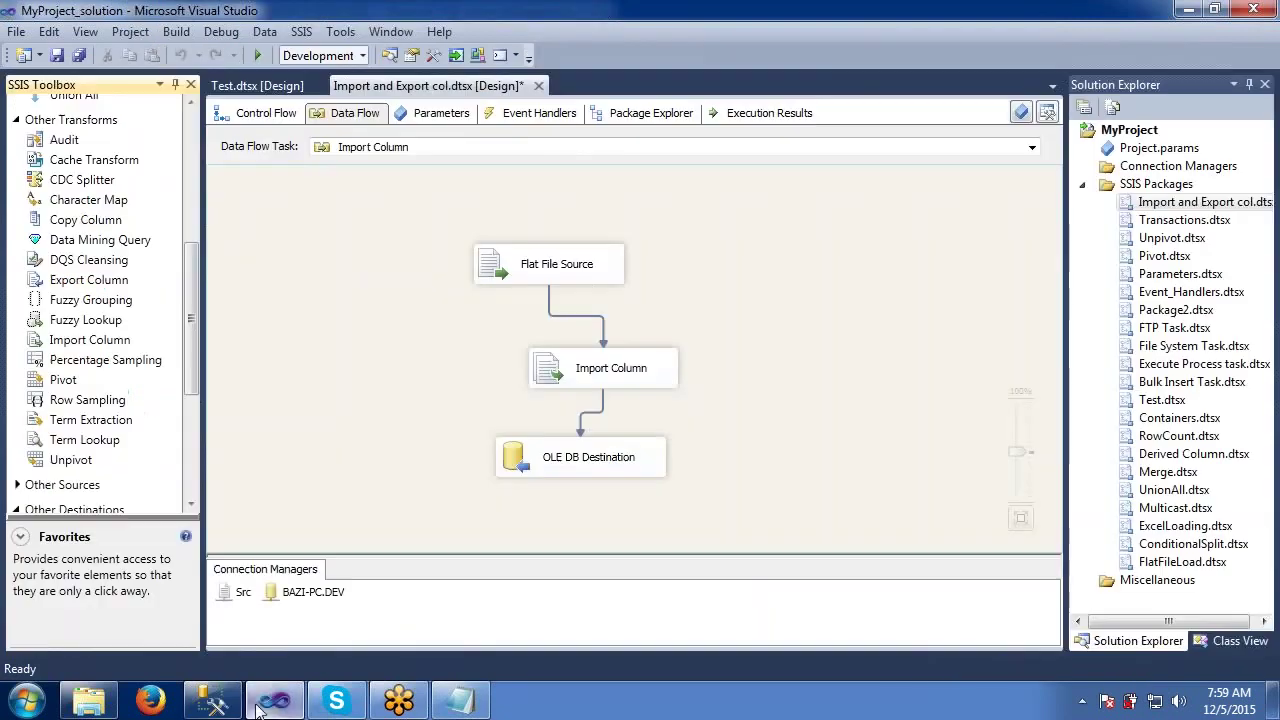
pyautogui.click(604, 374)
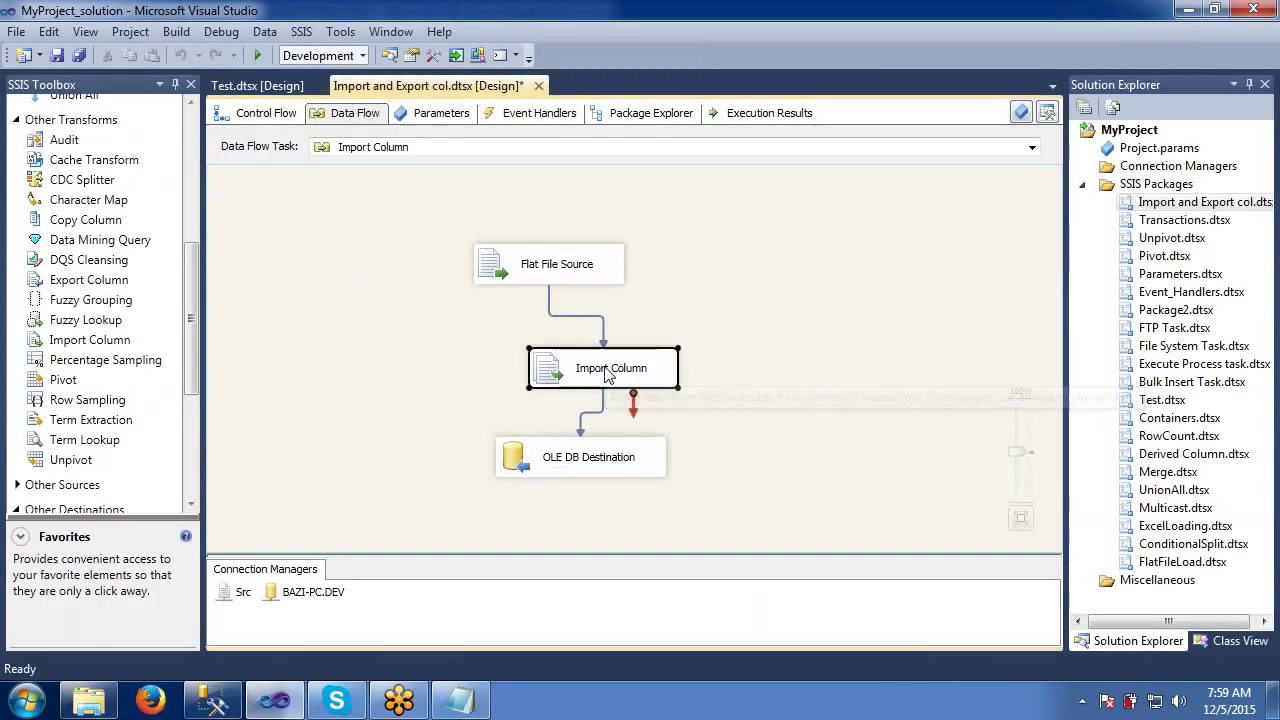
pyautogui.click(443, 366)
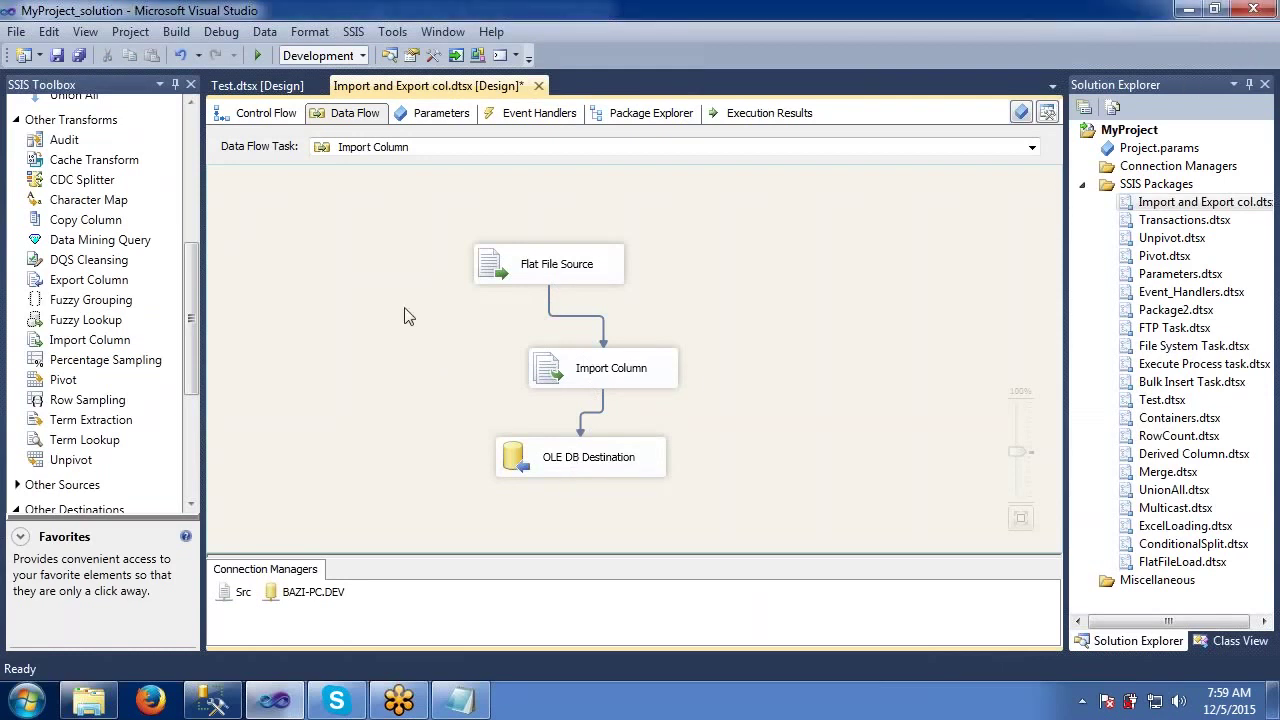
pyautogui.click(264, 115)
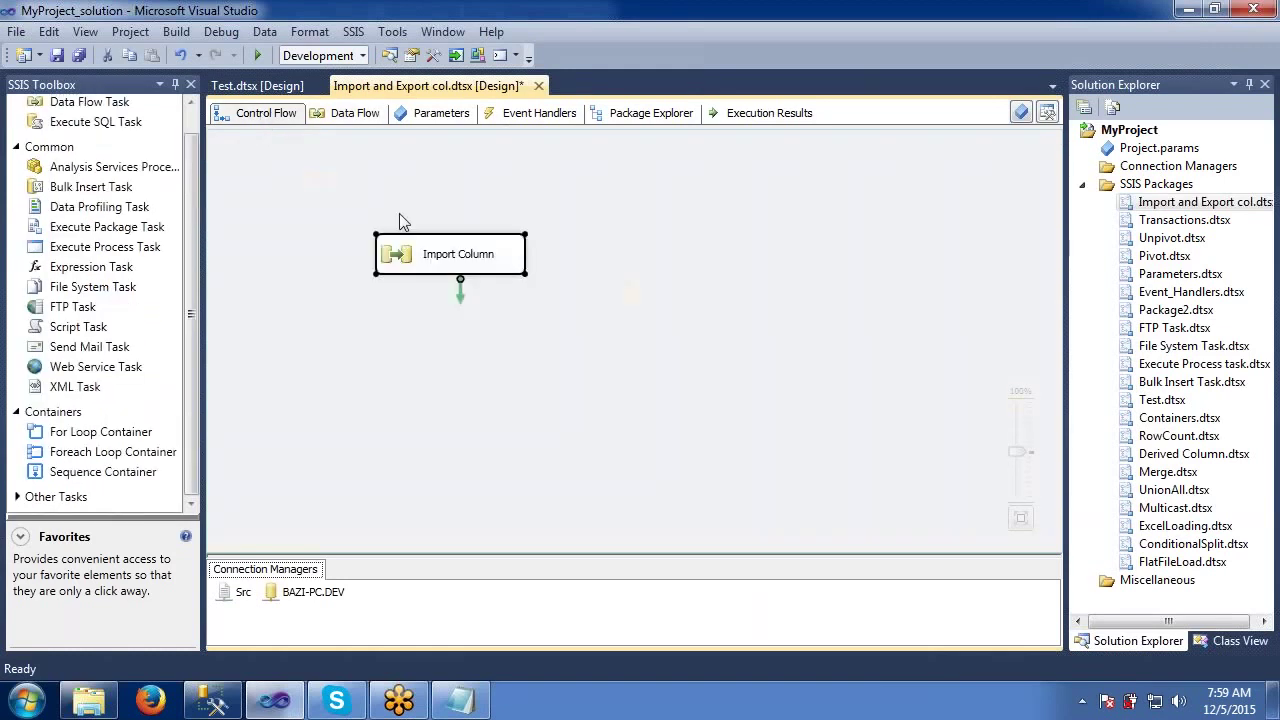
pyautogui.doubleClick(428, 256)
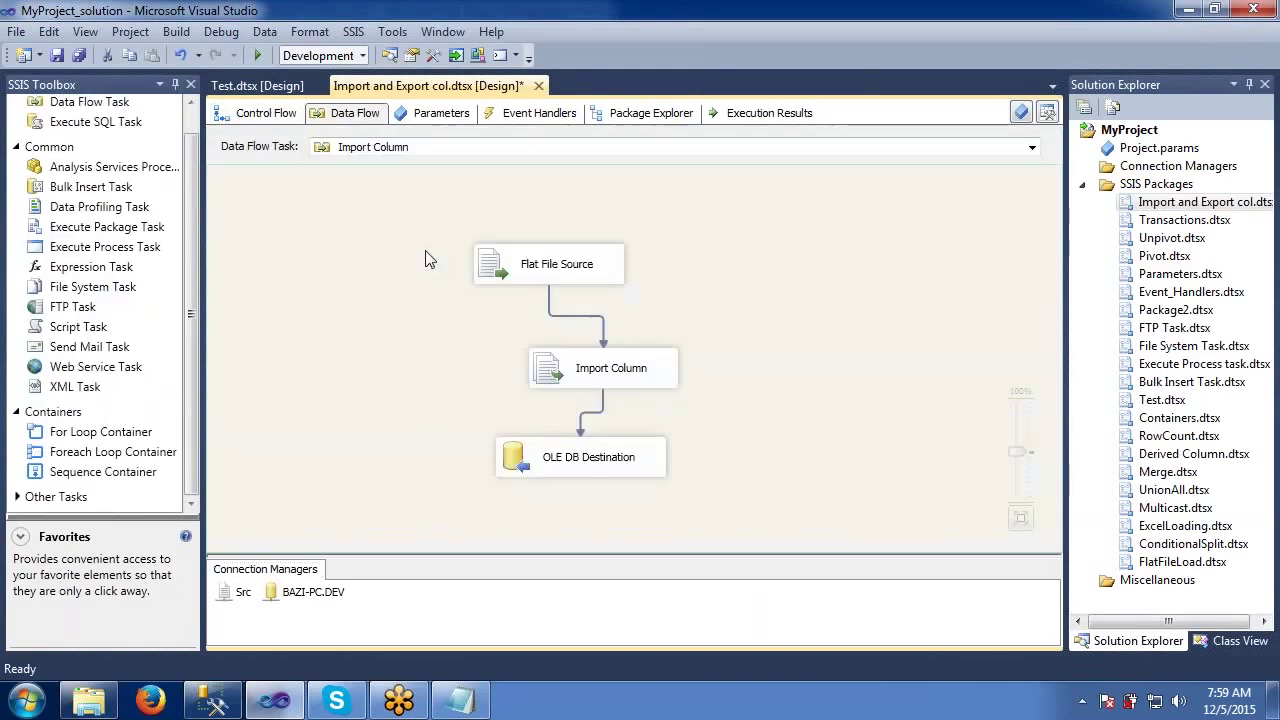
# - Add a second Data Flow Task named Export Column beside Import Column in the control flow and open its empty data flow
pyautogui.click(265, 116)
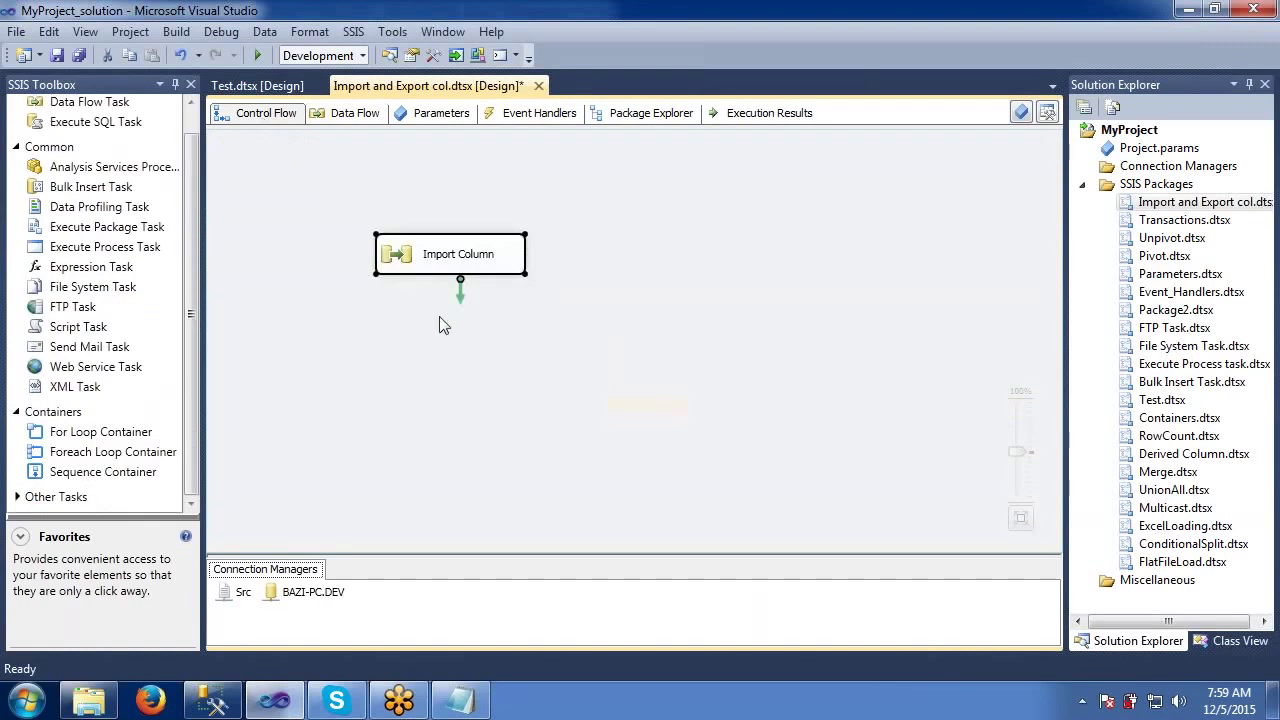
pyautogui.click(439, 316)
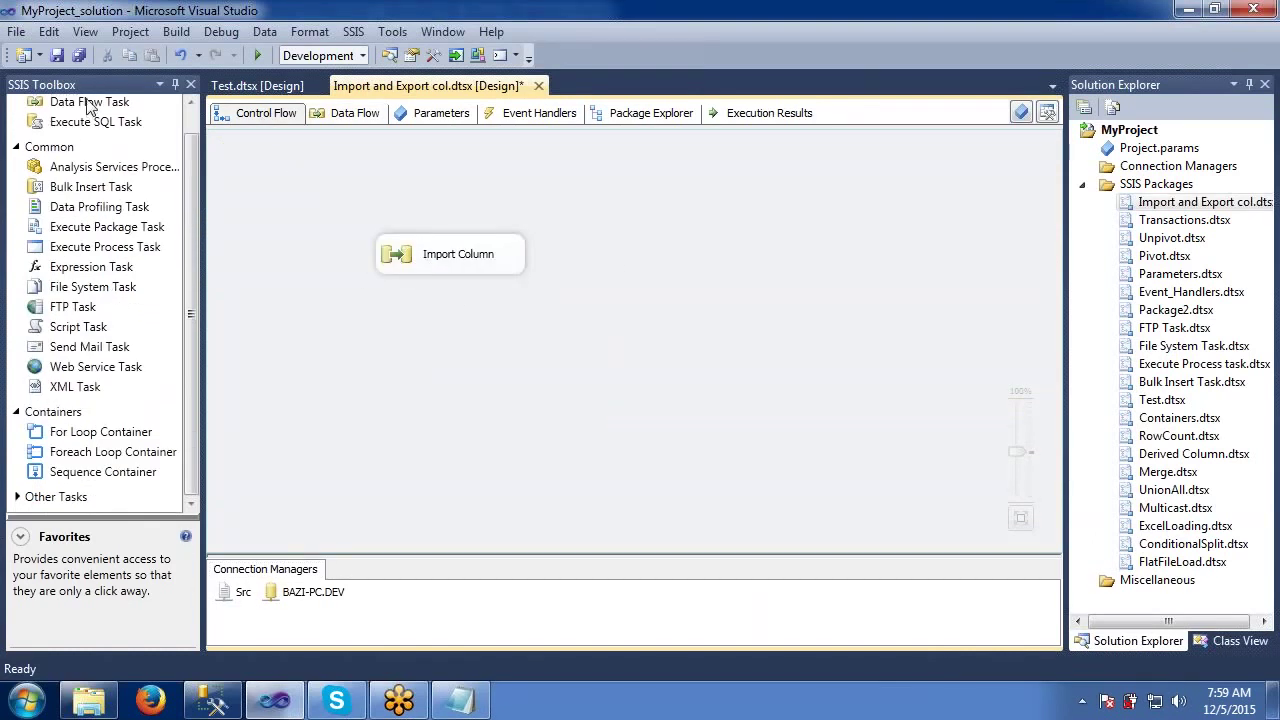
pyautogui.moveTo(90, 108); pyautogui.dragTo(640, 263)
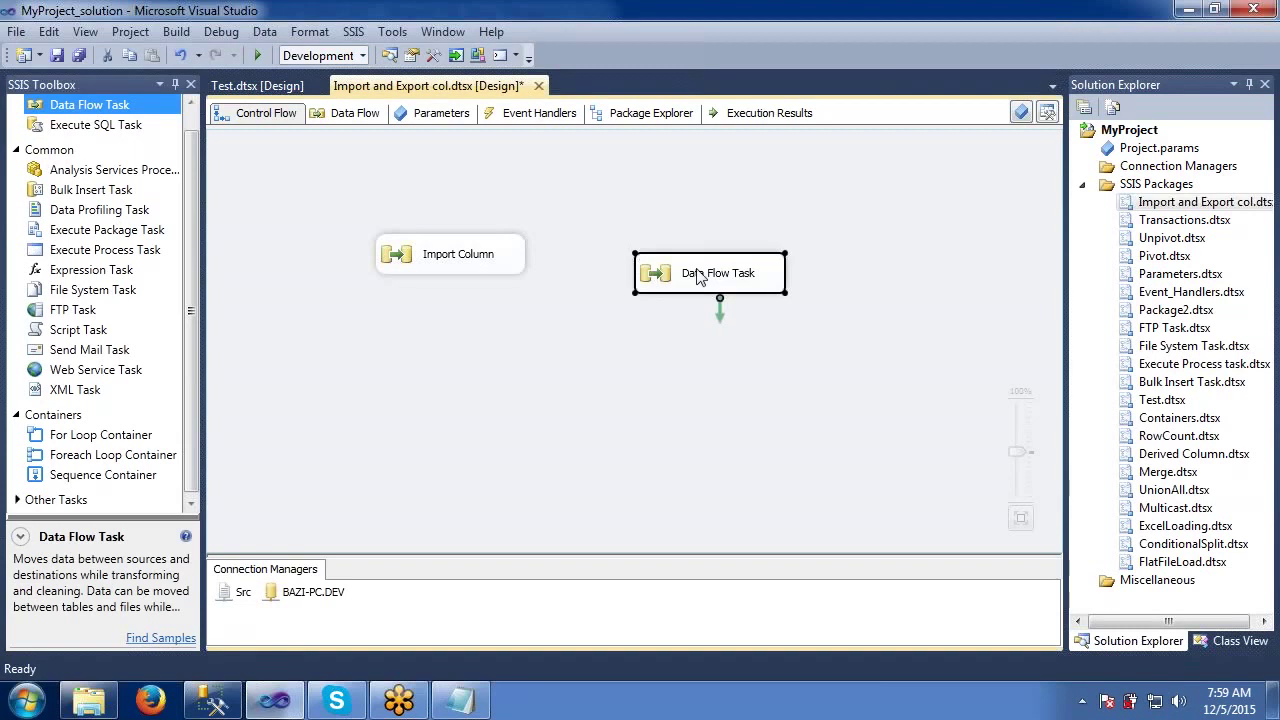
pyautogui.click(698, 275)
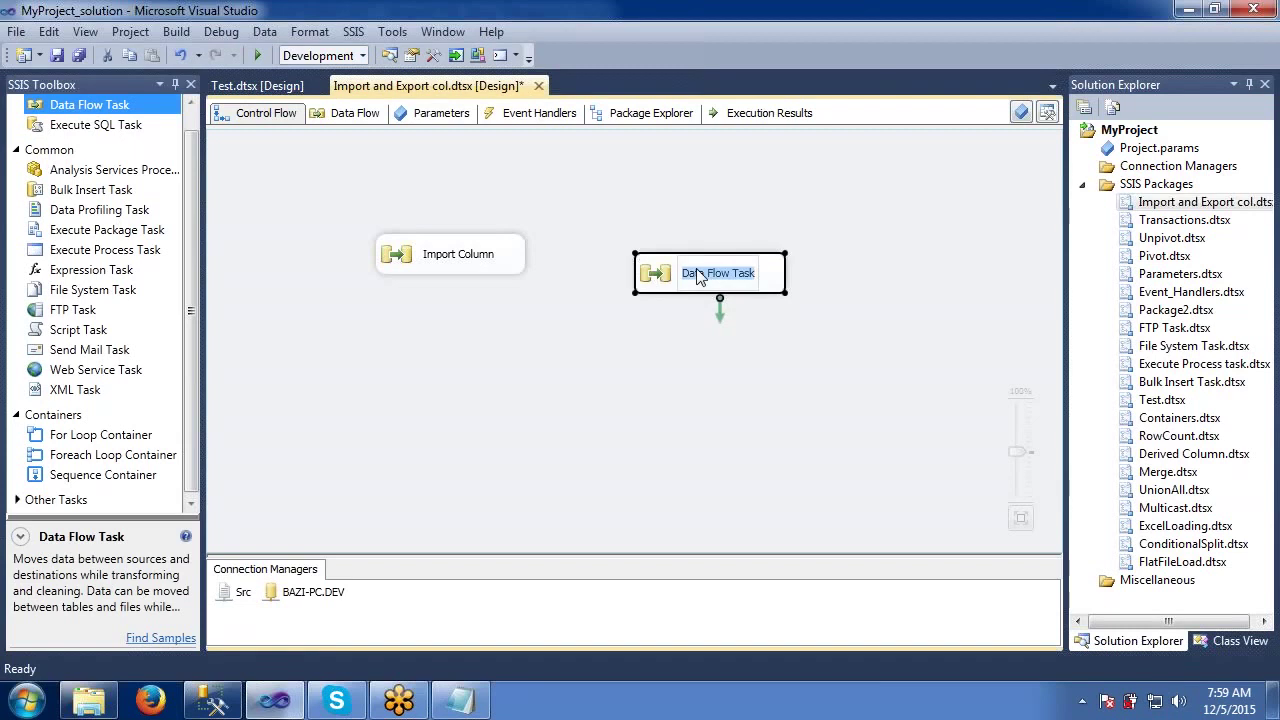
pyautogui.write('Export X')
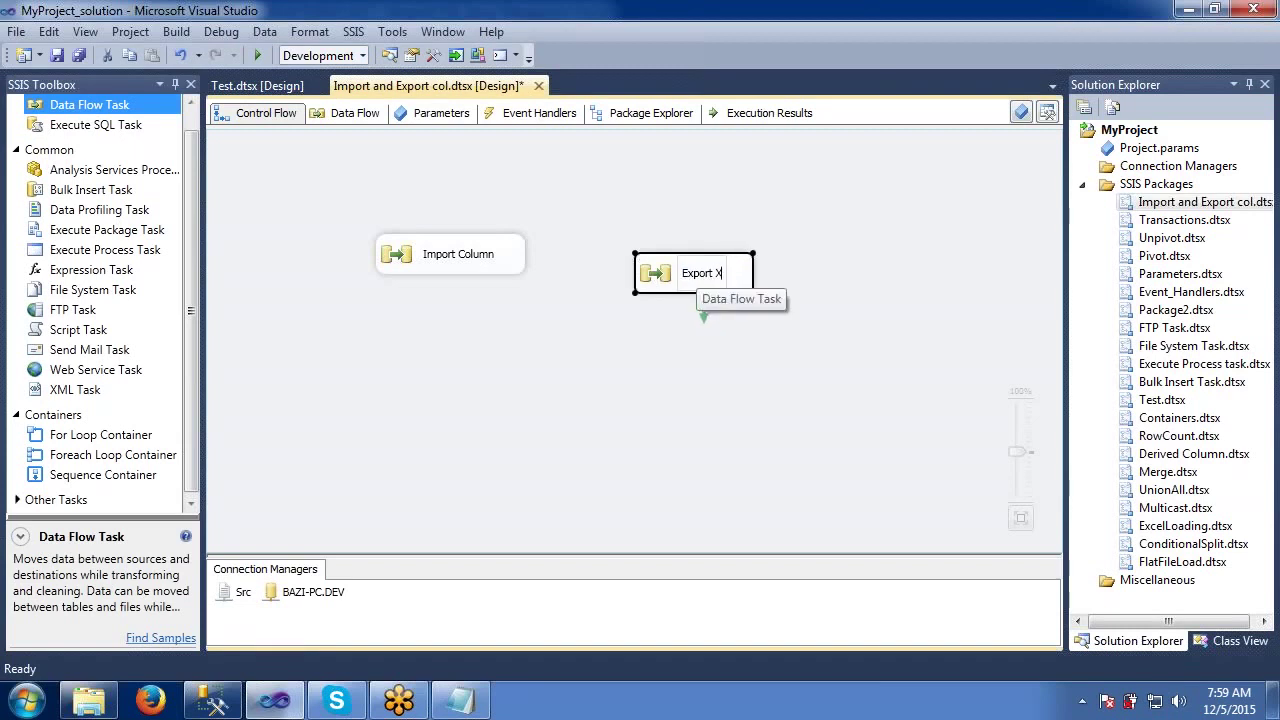
pyautogui.press('BackSpace')
pyautogui.write('Colu')
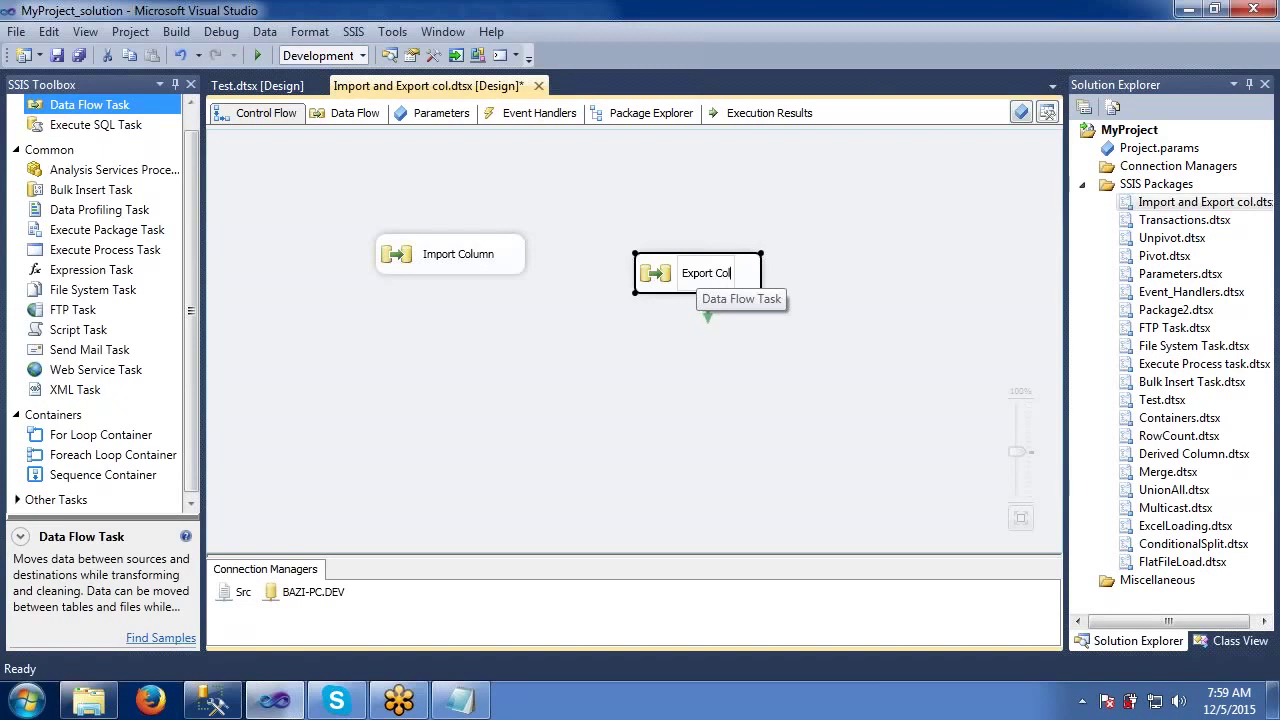
pyautogui.write('n')
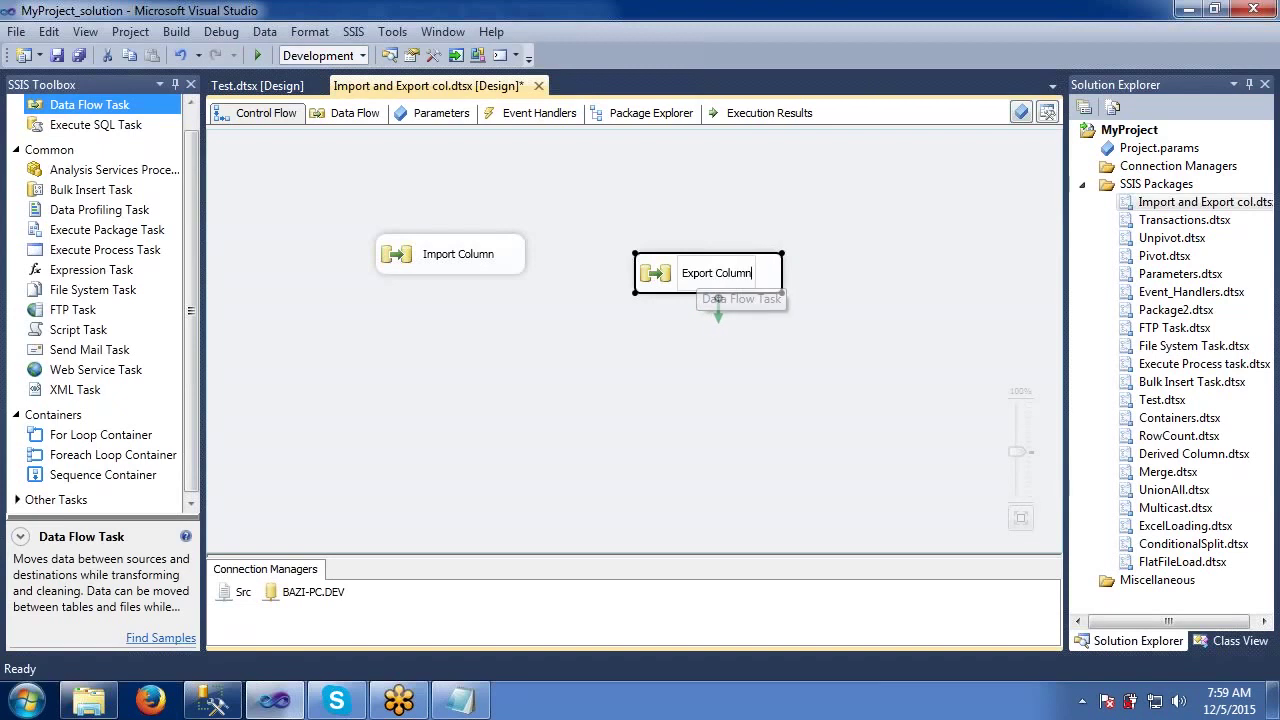
pyautogui.press('Return')
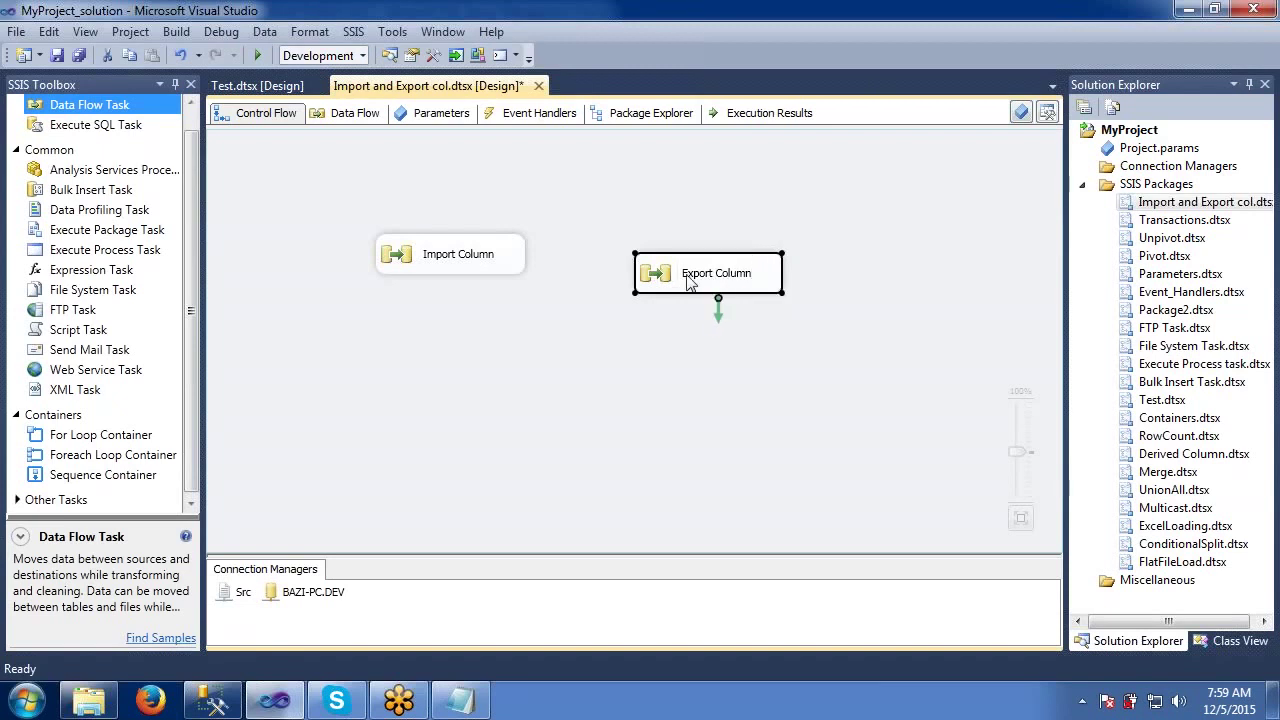
pyautogui.doubleClick(688, 275)
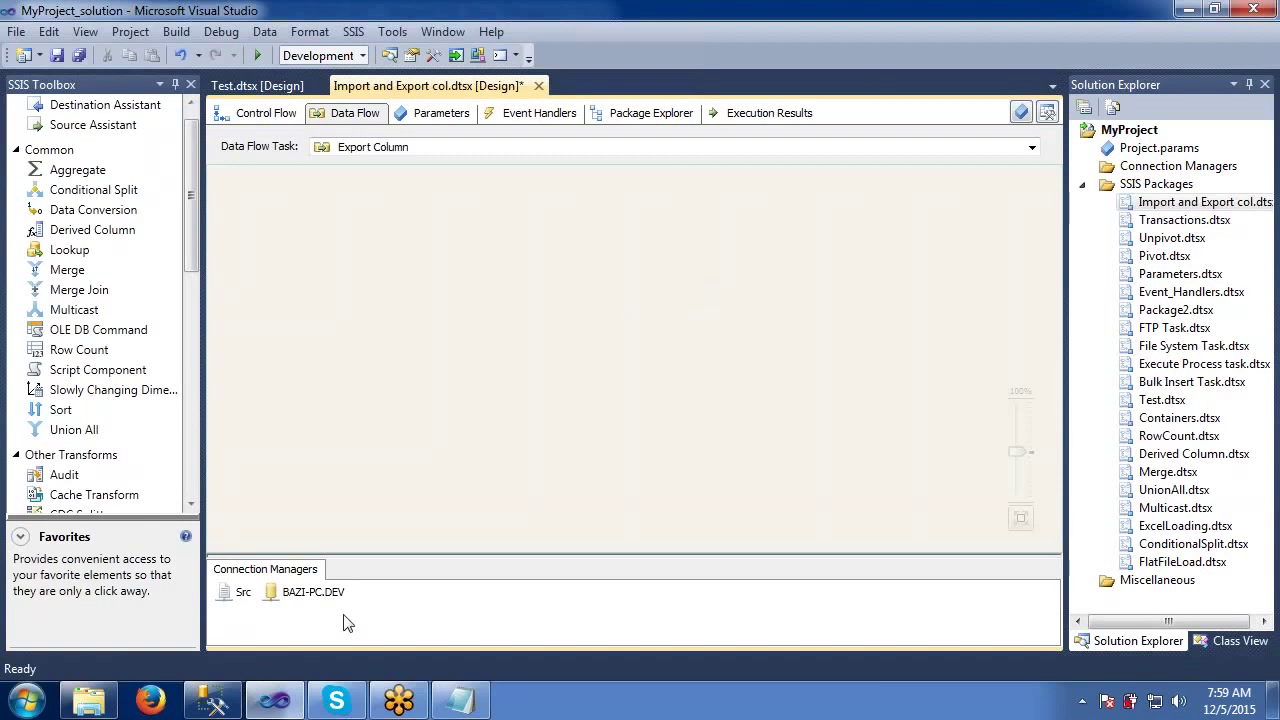
# - Switch to Windows Explorer and delete the Chrysanthemum, Desert and Hydrangeas pictures from the Sample Pictures folder, keeping File_path
pyautogui.click(89, 700)
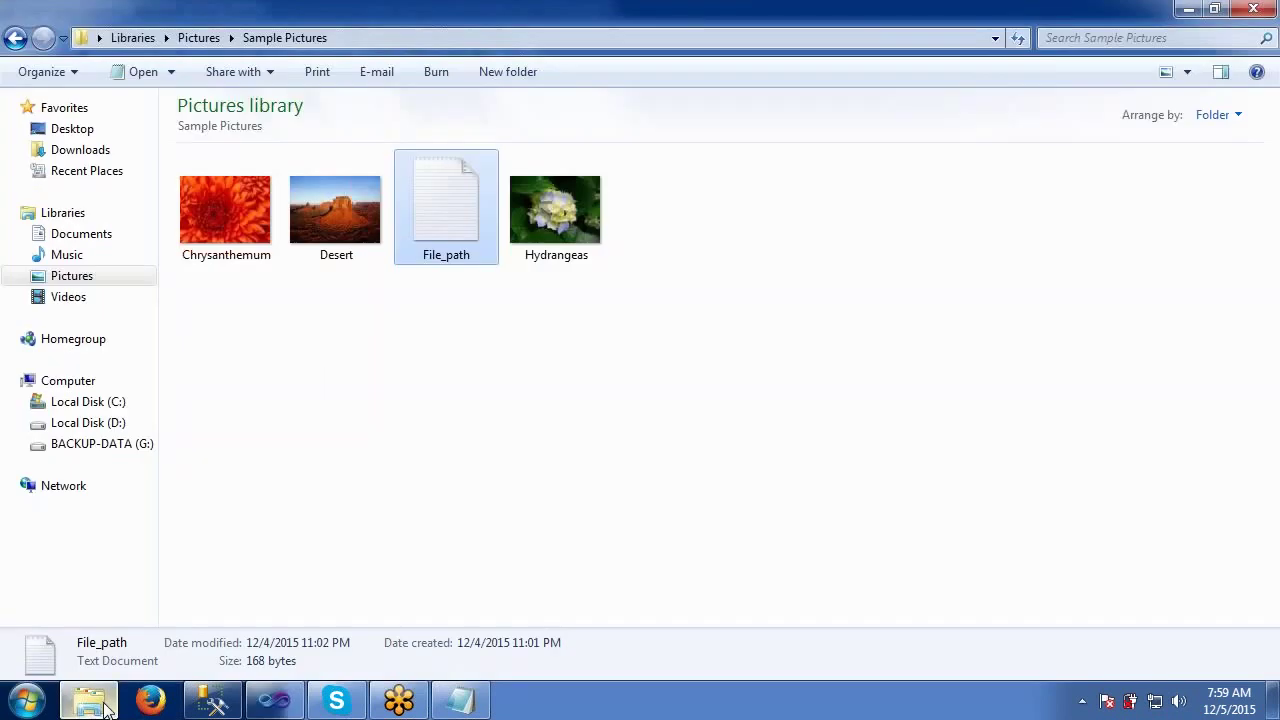
pyautogui.click(199, 233)
pyautogui.hotkey('shift', 'Right')
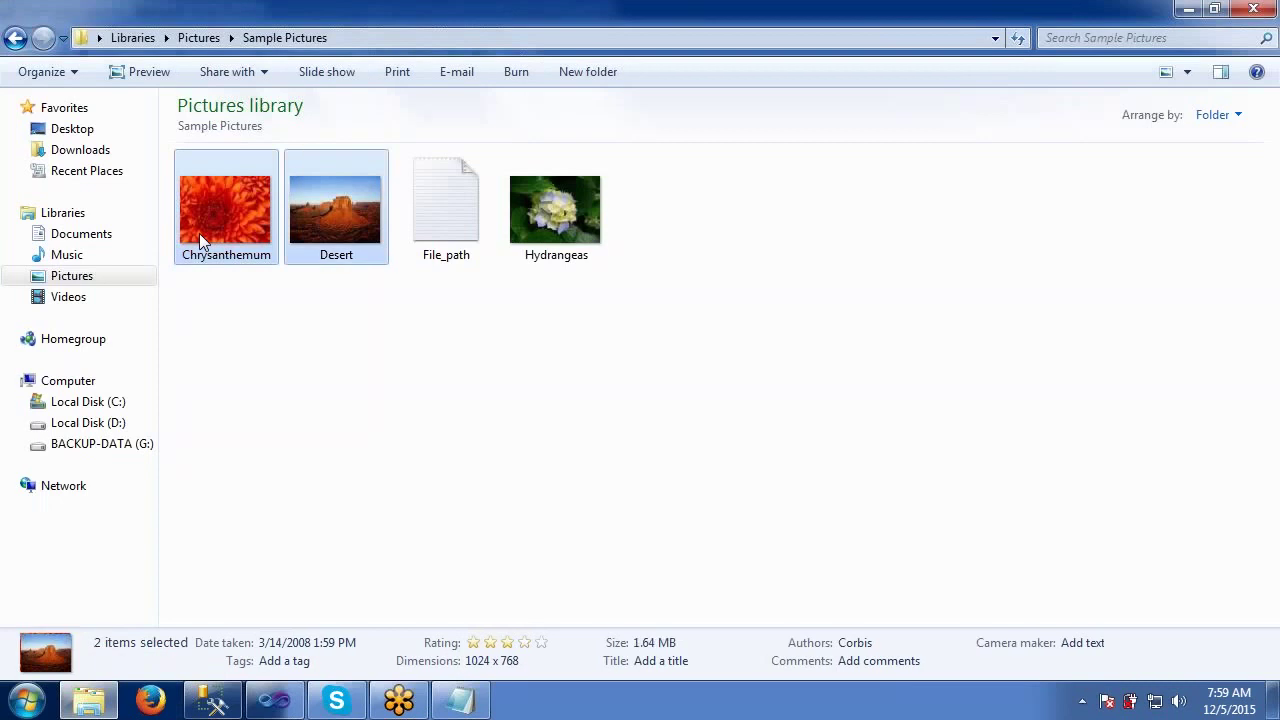
pyautogui.keyDown('ctrl'); pyautogui.click(526, 220); pyautogui.keyUp('ctrl')
pyautogui.press('Delete')
pyautogui.press('Return')
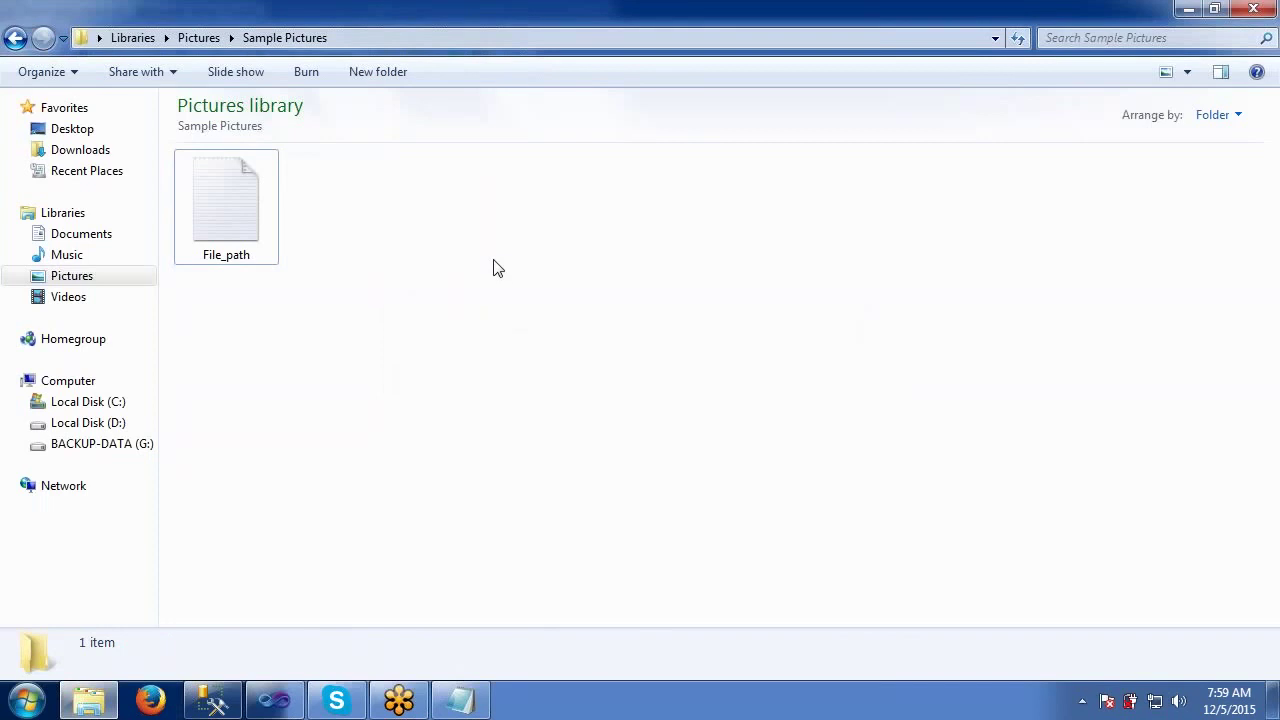
# - Show the Sample Pictures folder's full path and compare it with the Image_path values in Management Studio's Pictures results
pyautogui.click(549, 38)
pyautogui.click(544, 40)
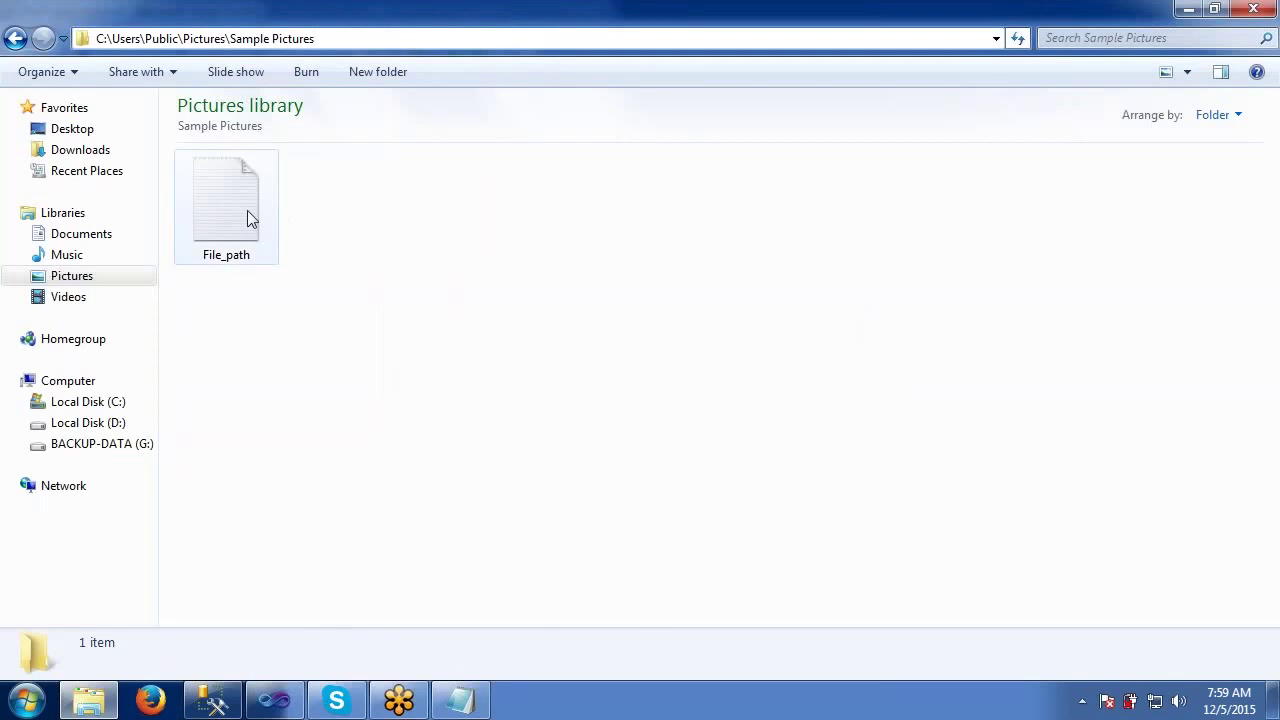
pyautogui.click(212, 700)
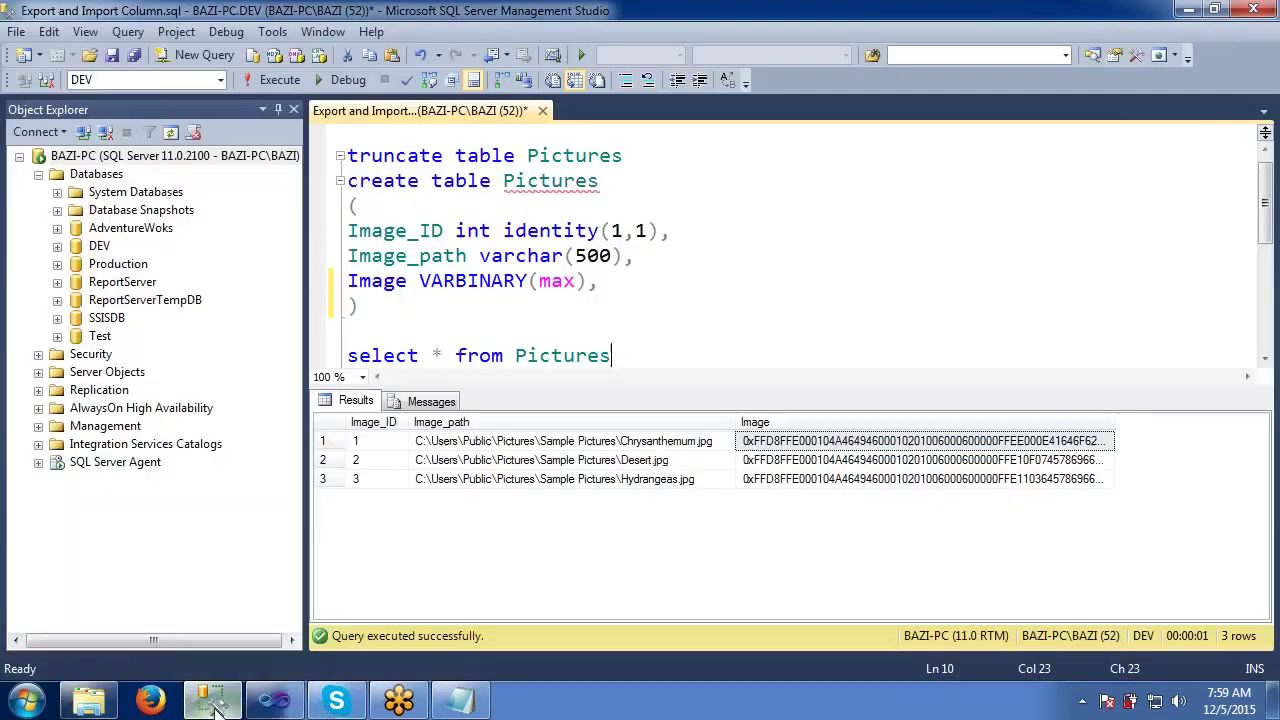
pyautogui.click(643, 446)
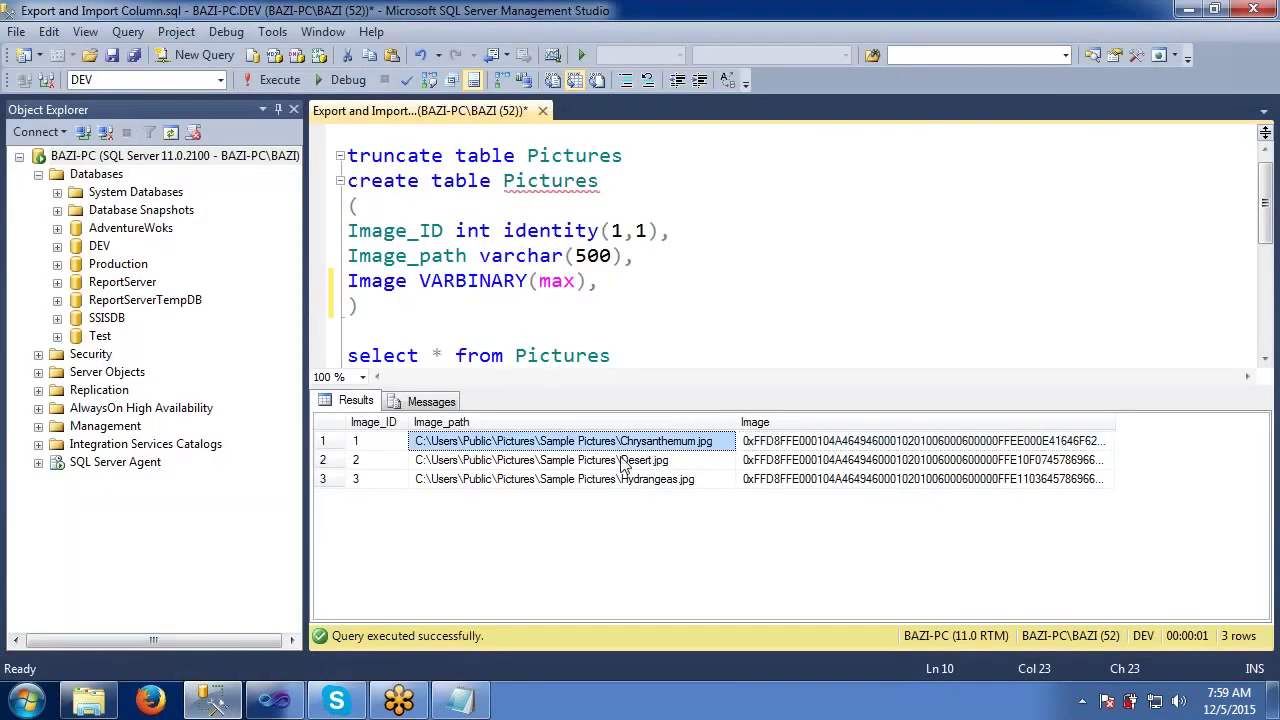
pyautogui.press('Down')
pyautogui.press('Down')
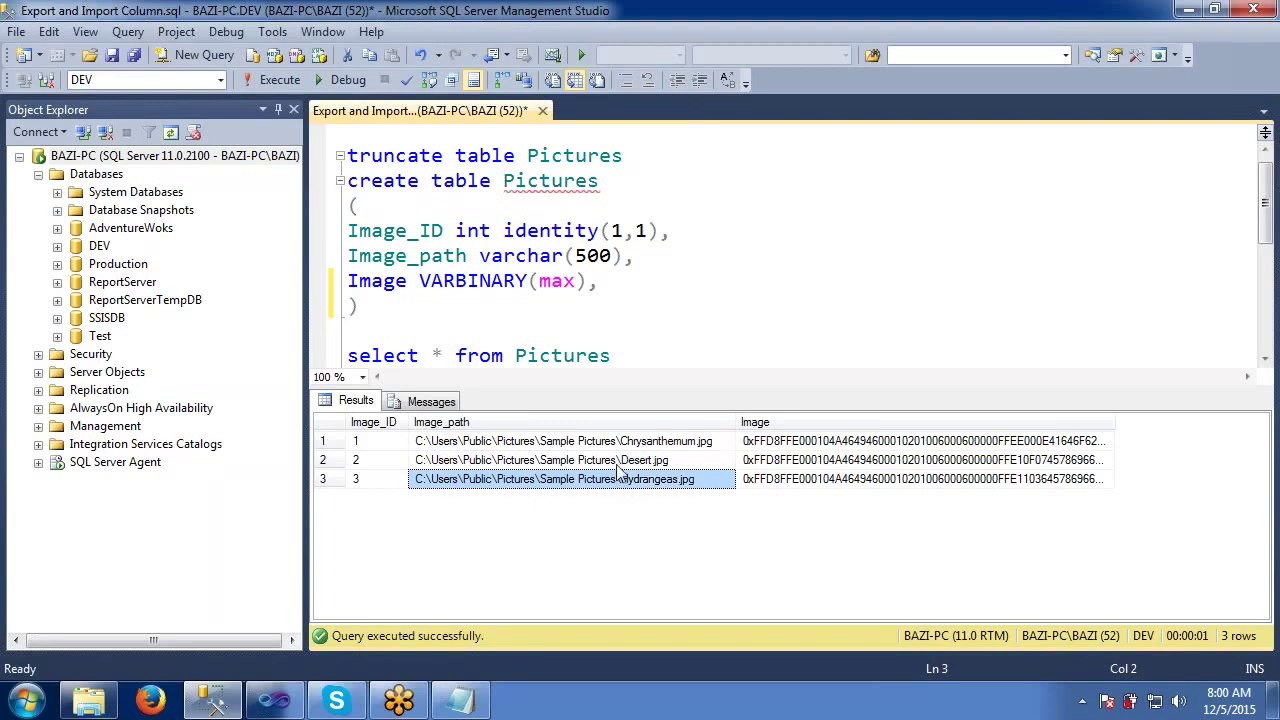
pyautogui.click(620, 462)
pyautogui.click(624, 446)
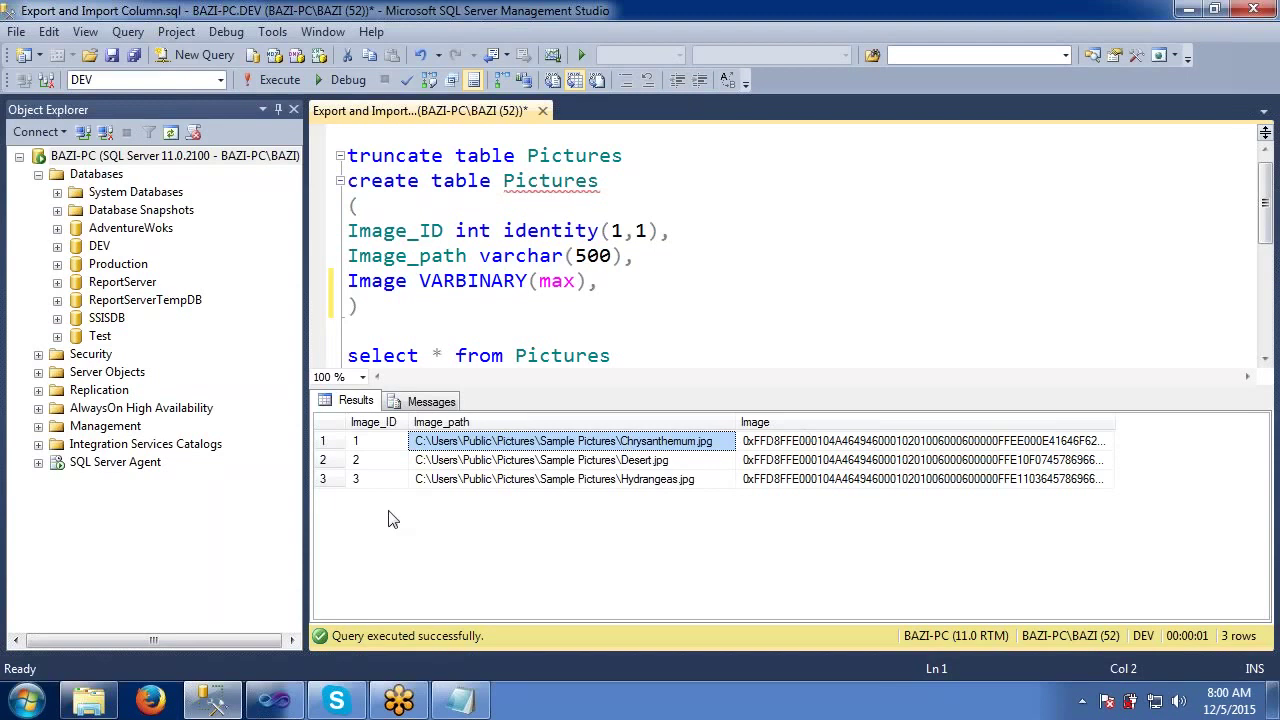
pyautogui.click(90, 700)
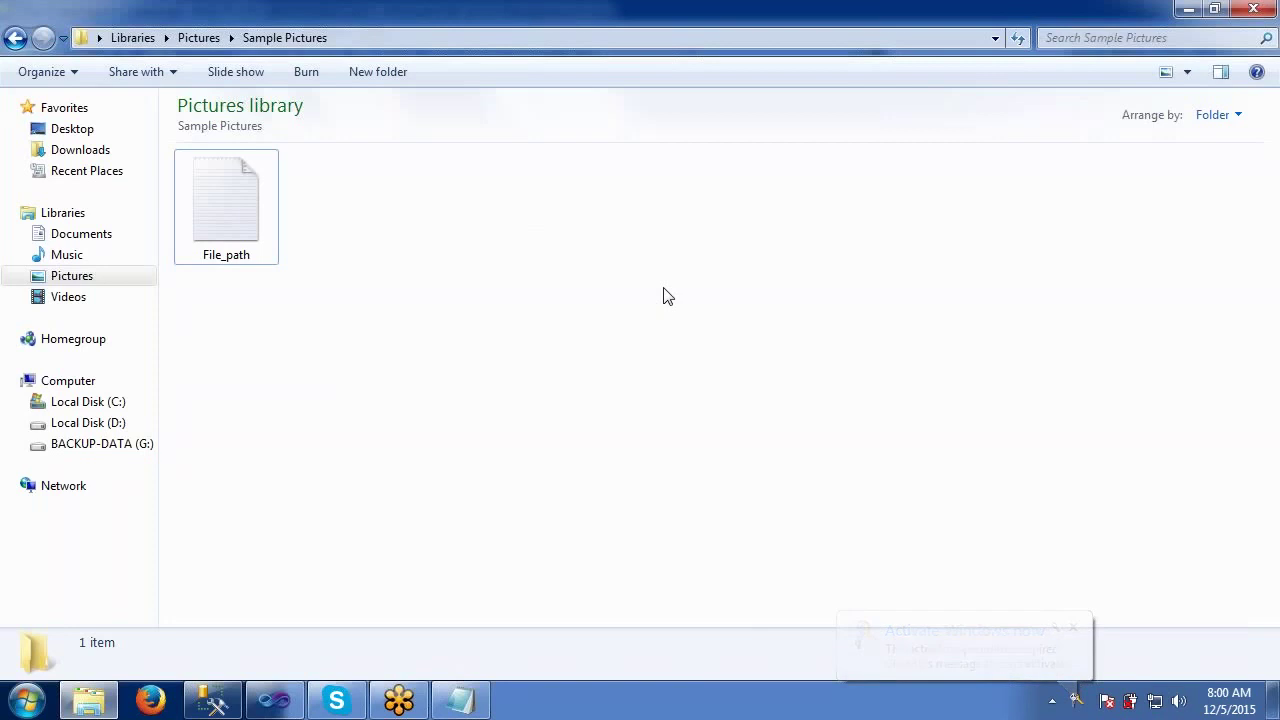
# - Switch to Visual Studio and add an OLE DB Source to the Export Column data flow
pyautogui.click(264, 697)
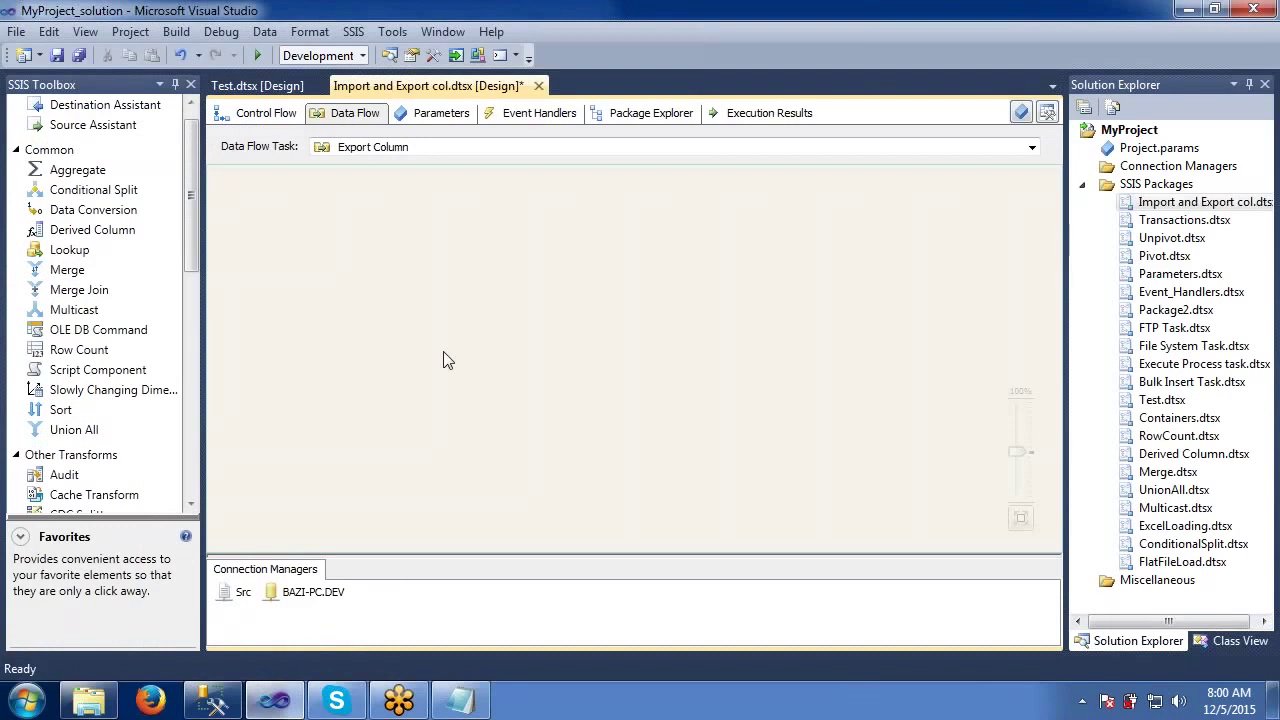
pyautogui.click(16, 150)
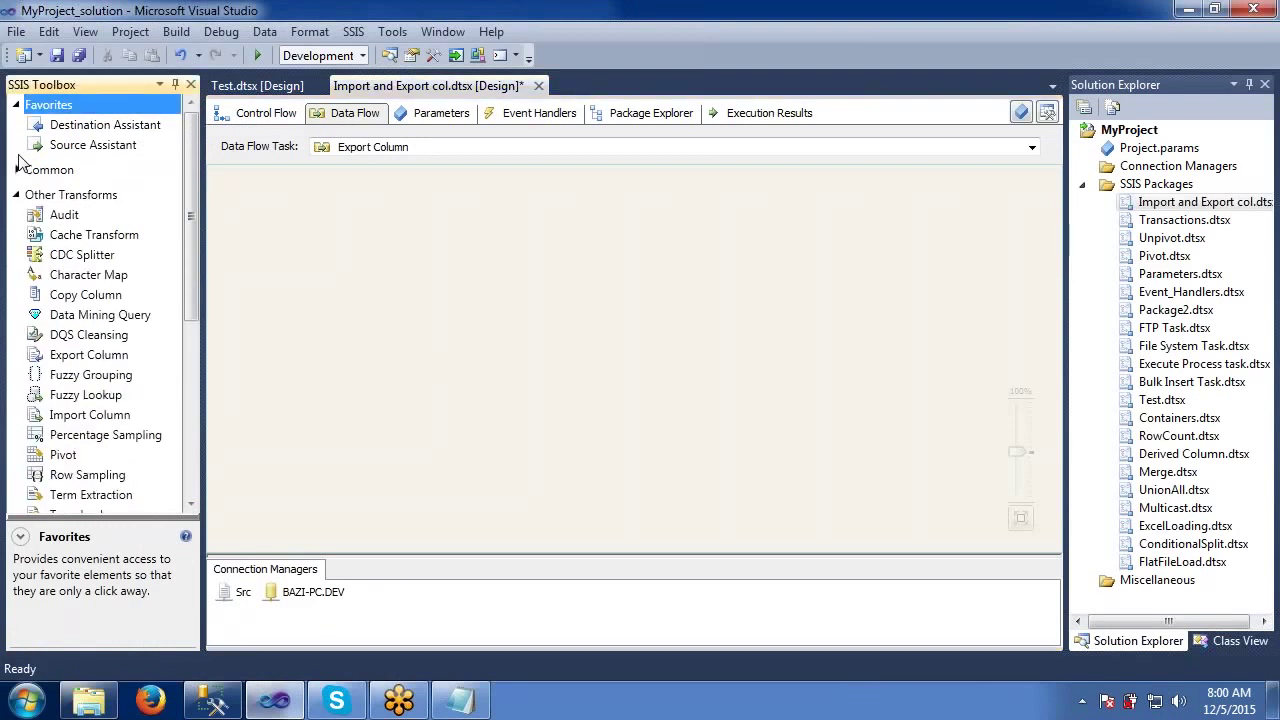
pyautogui.click(16, 194)
pyautogui.click(16, 220)
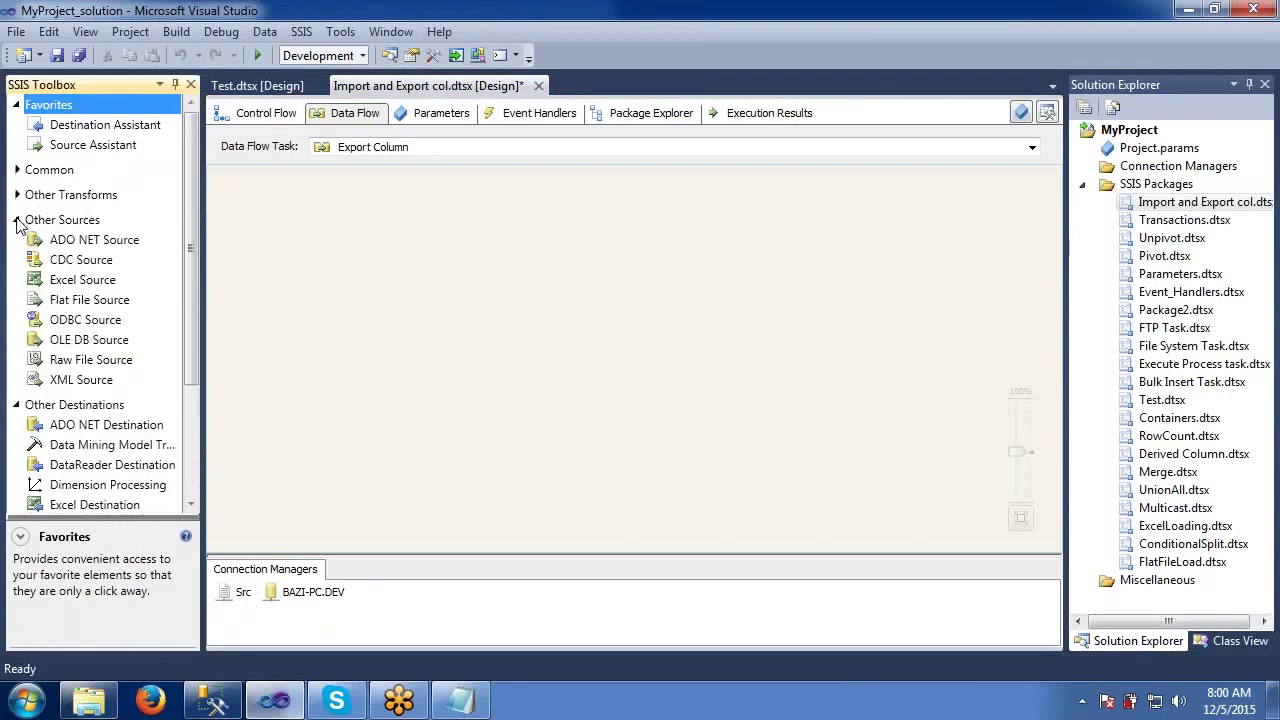
pyautogui.click(56, 345)
pyautogui.moveTo(56, 345); pyautogui.dragTo(479, 243)
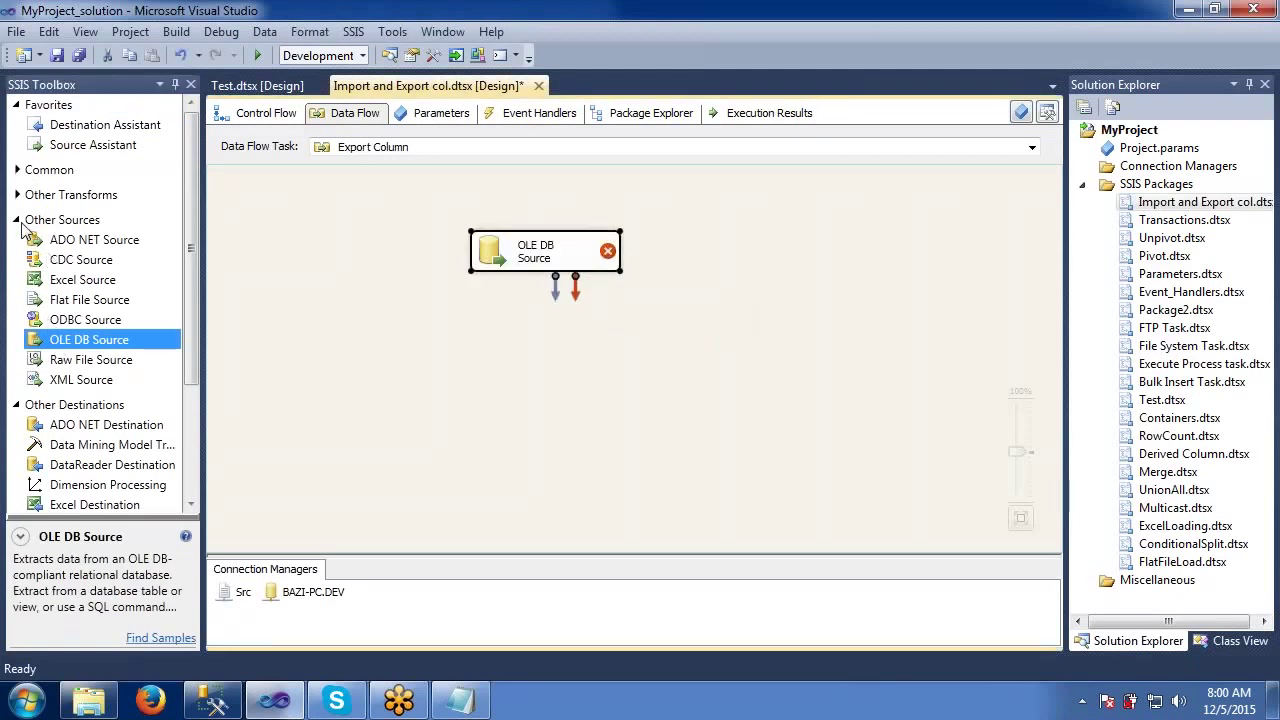
# - Add an Export Column transformation below the OLE DB Source in the Export Column data flow
pyautogui.click(22, 221)
pyautogui.click(19, 197)
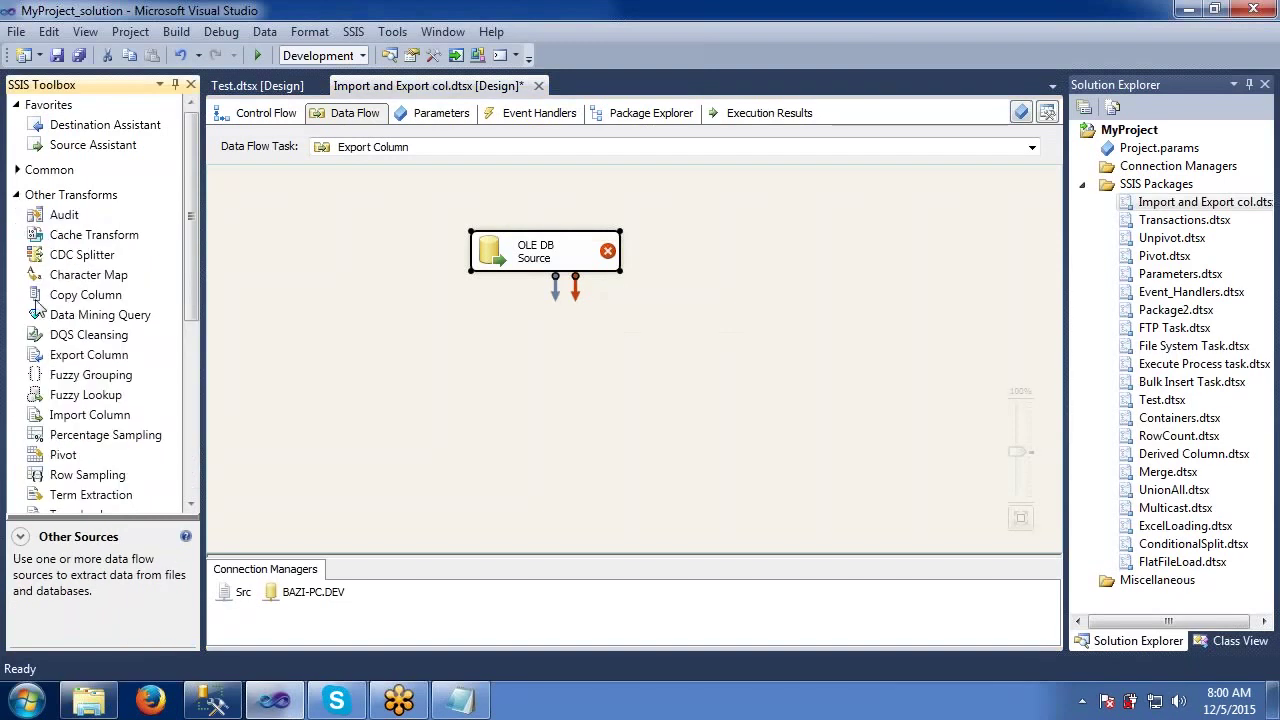
pyautogui.moveTo(189, 237); pyautogui.dragTo(190, 283)
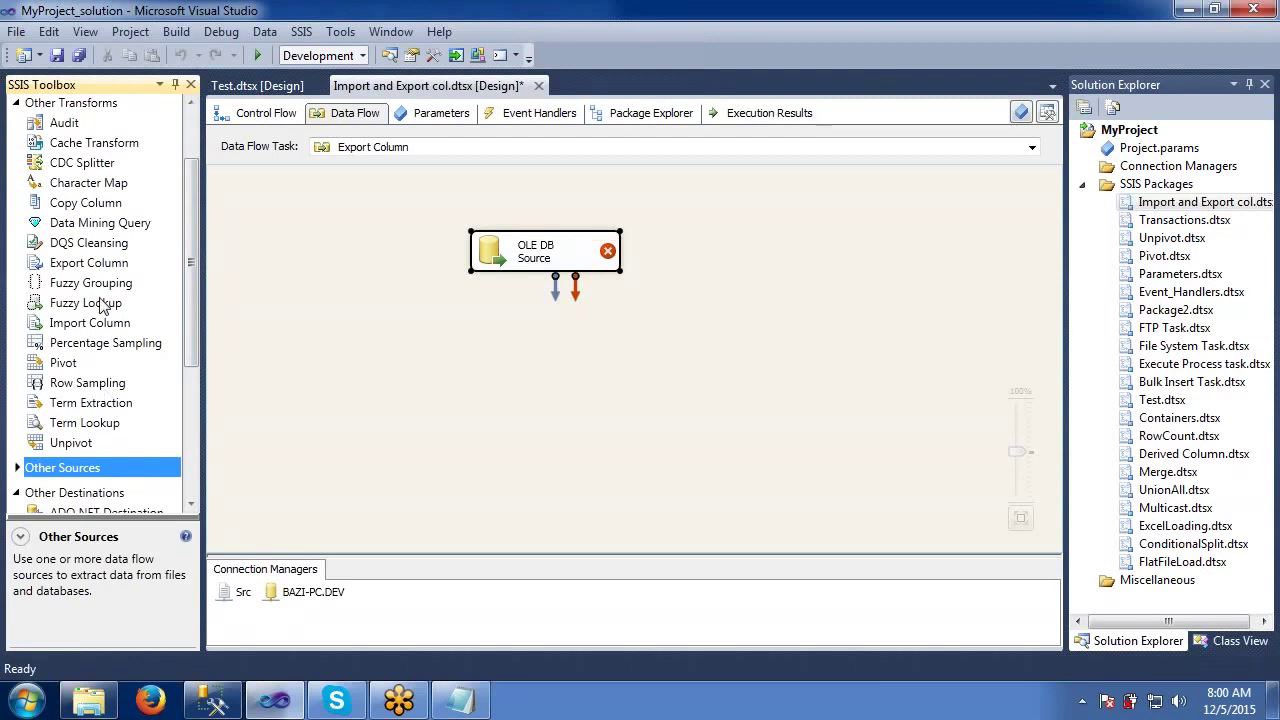
pyautogui.click(99, 263)
pyautogui.moveTo(99, 263); pyautogui.dragTo(506, 344)
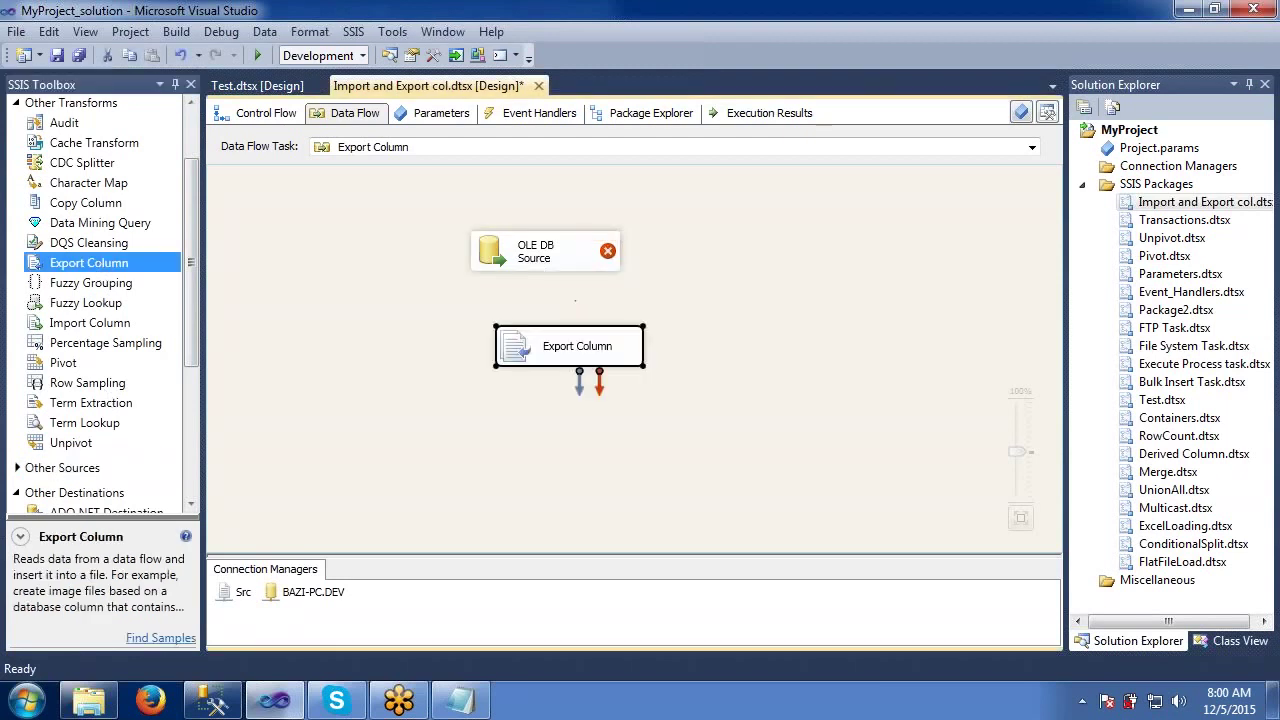
pyautogui.click(17, 103)
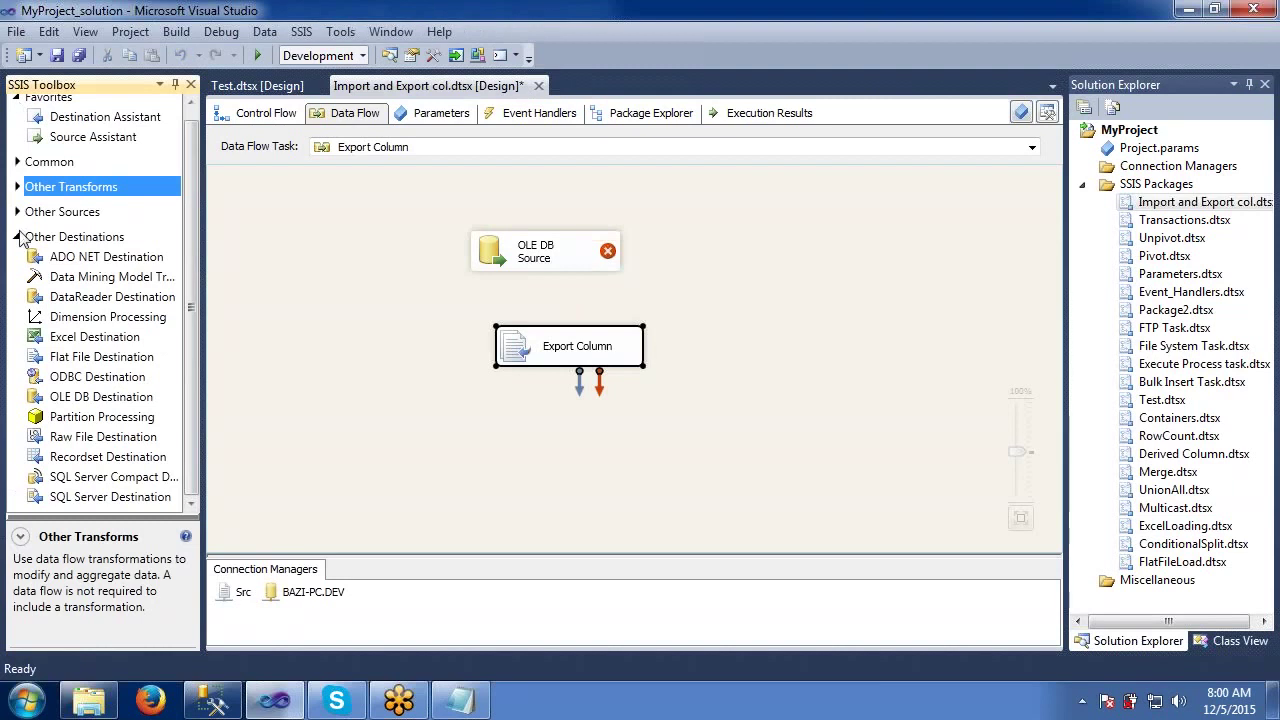
pyautogui.click(302, 290)
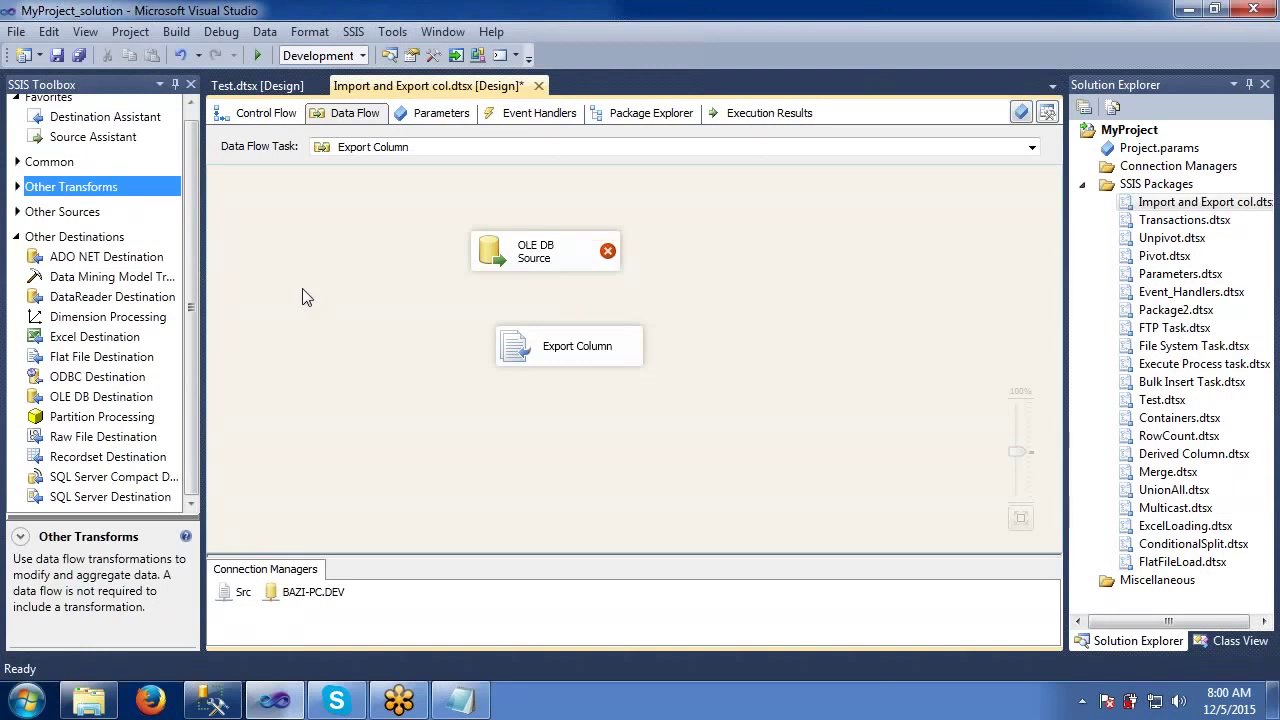
# - Switch to Management Studio and review the Image_path value of each row in the Pictures results
pyautogui.click(86, 704)
pyautogui.click(86, 704)
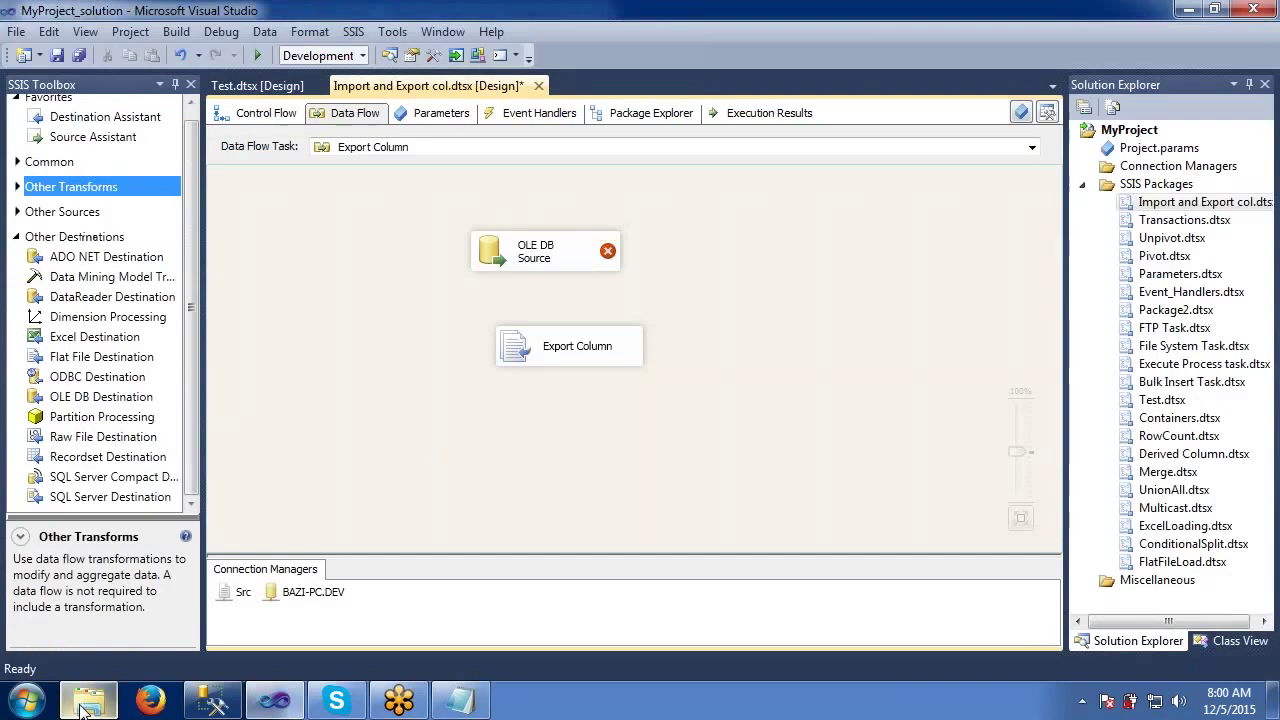
pyautogui.click(212, 700)
pyautogui.click(455, 462)
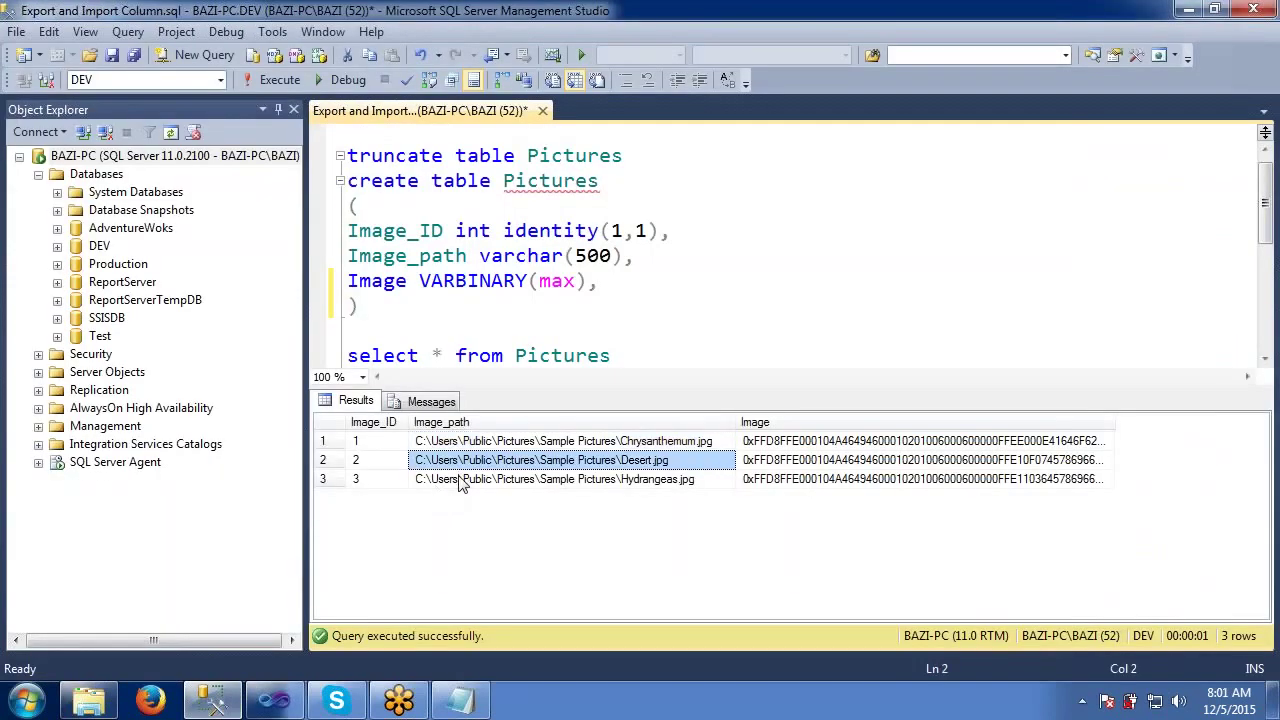
pyautogui.click(458, 479)
pyautogui.click(466, 460)
pyautogui.click(467, 441)
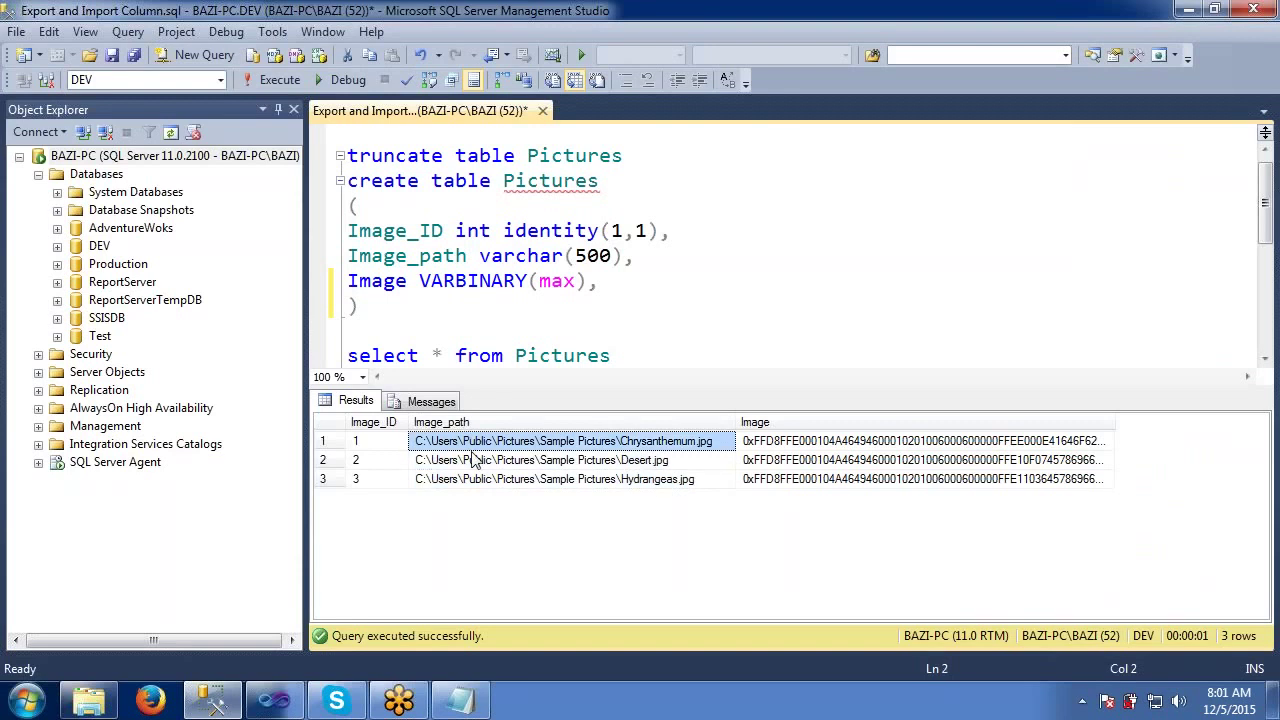
pyautogui.click(476, 463)
pyautogui.click(480, 481)
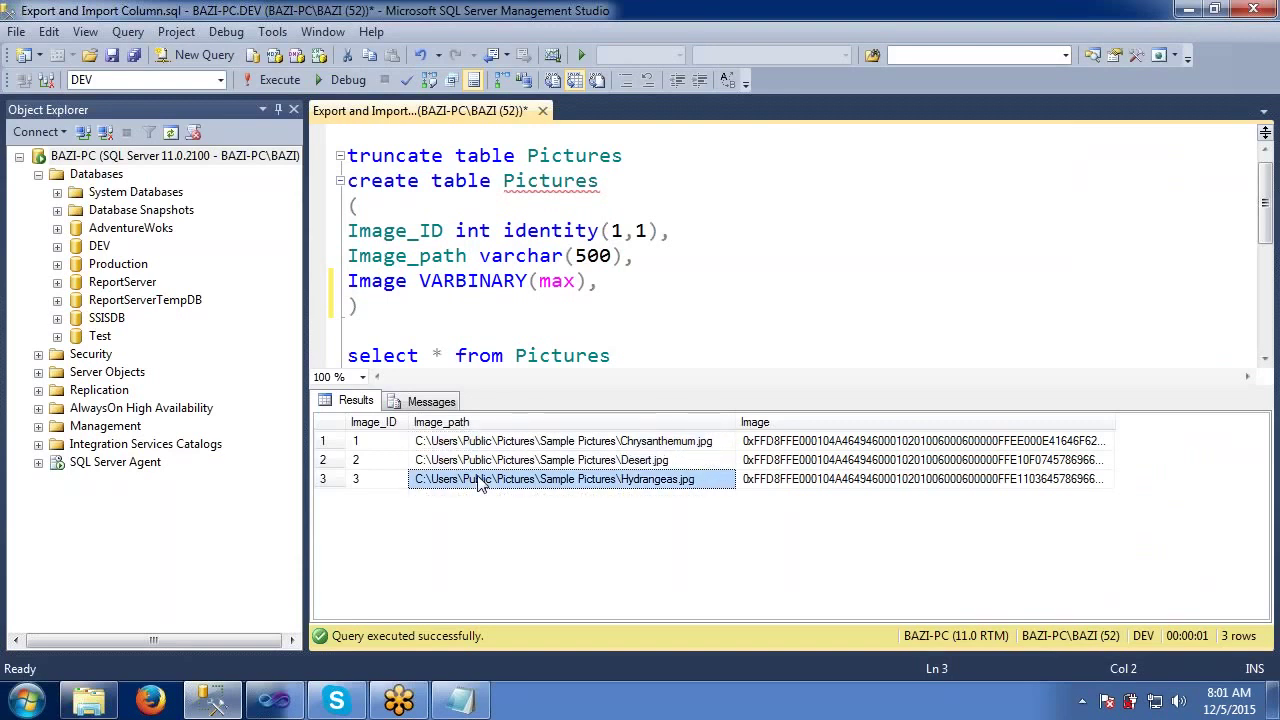
# - Switch to Visual Studio and set the OLE DB Source to read the [dbo].[Pictures] table, checking its columns
pyautogui.hotkey('alt', 'Tab')
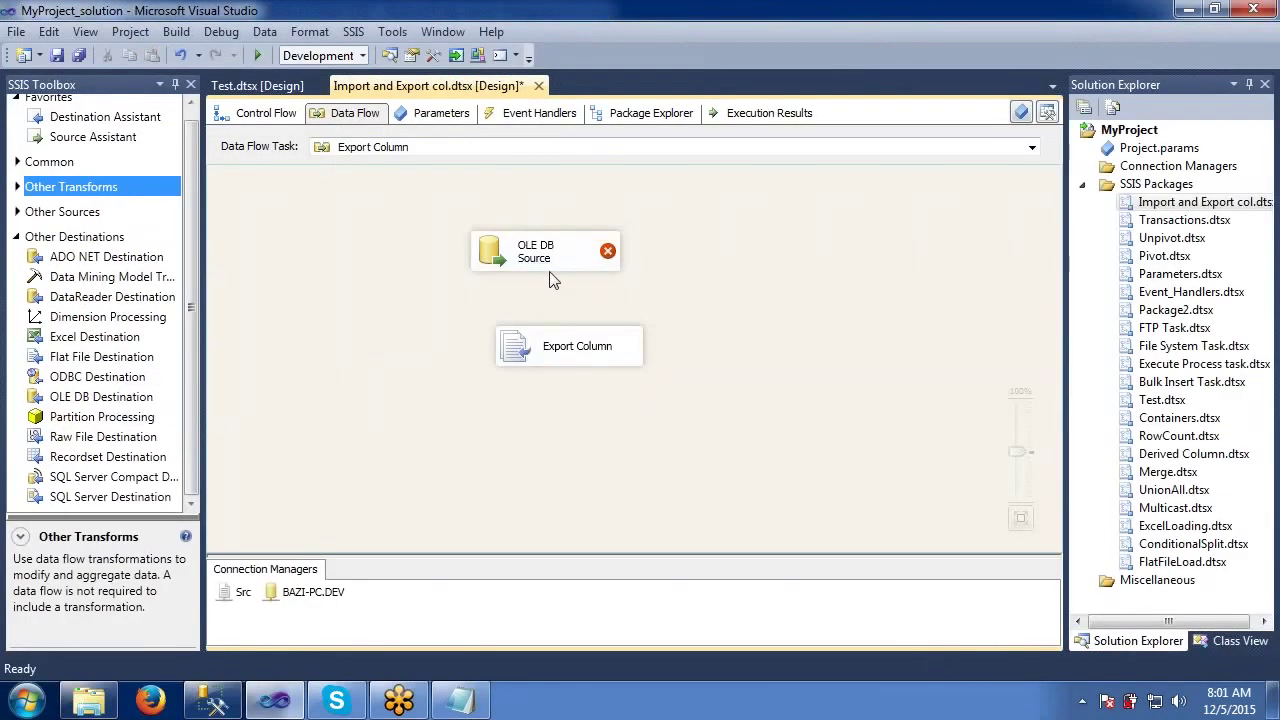
pyautogui.doubleClick(556, 268)
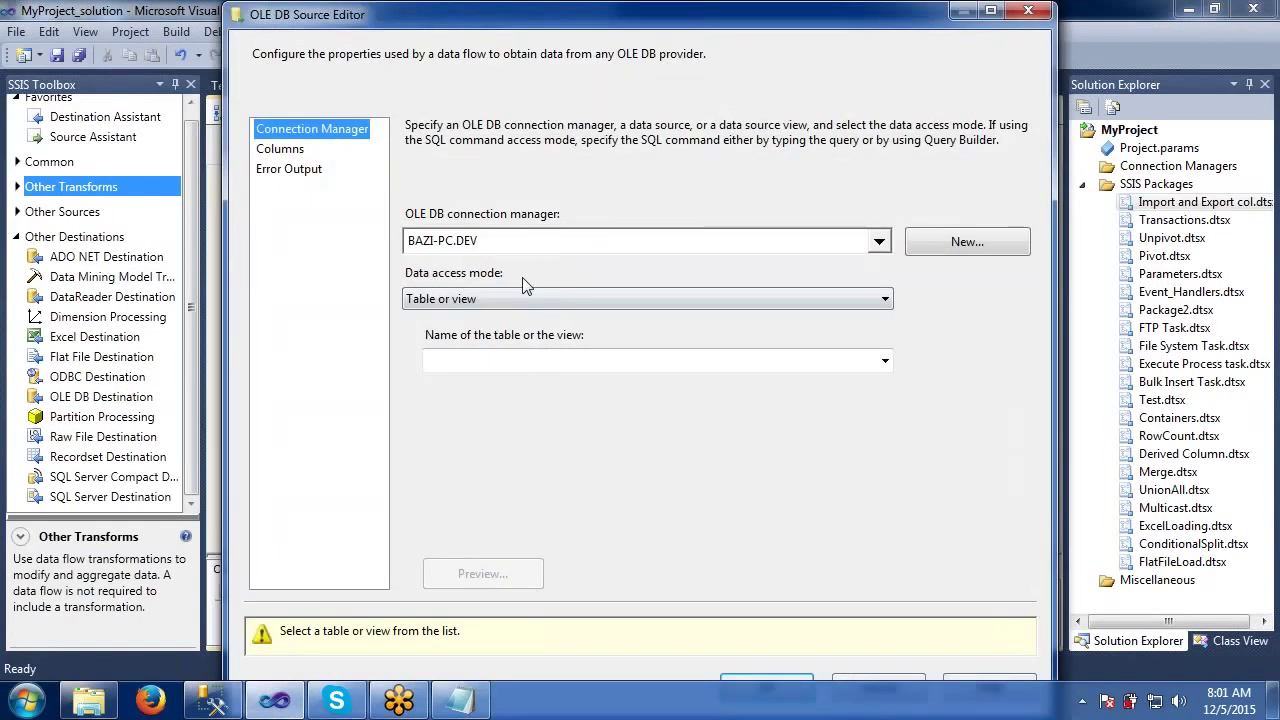
pyautogui.click(535, 357)
pyautogui.click(497, 573)
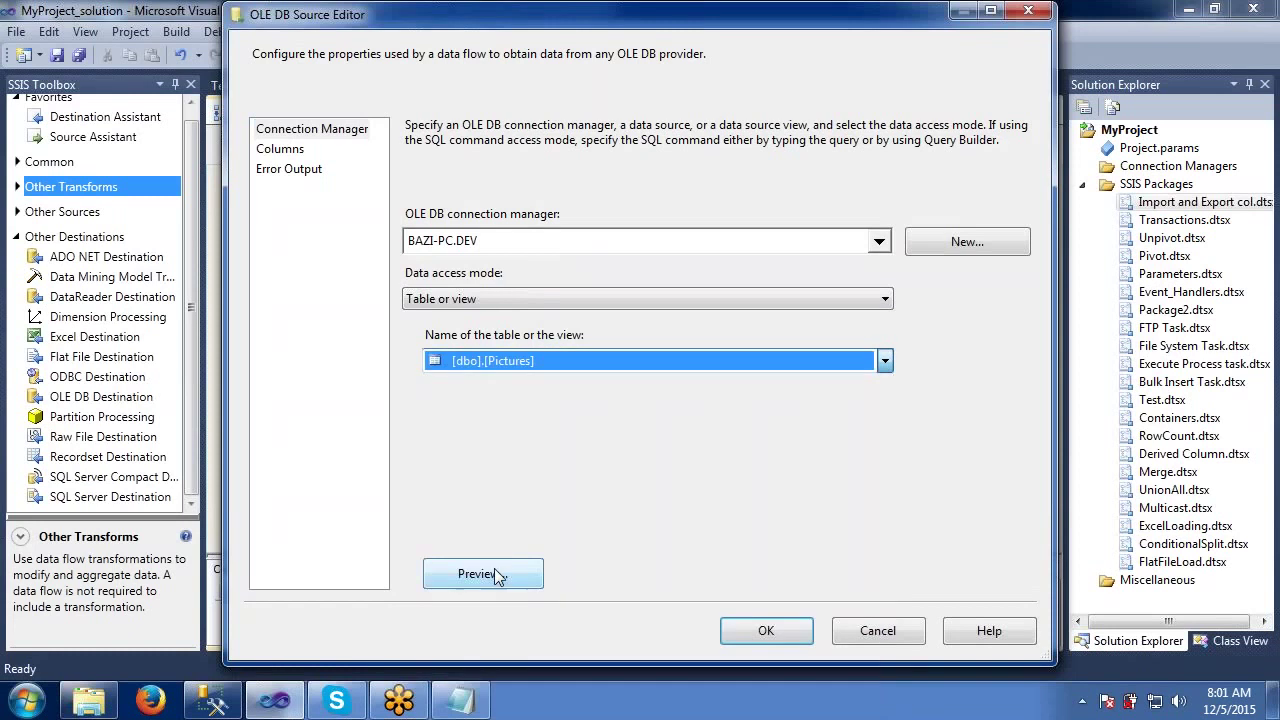
pyautogui.click(297, 152)
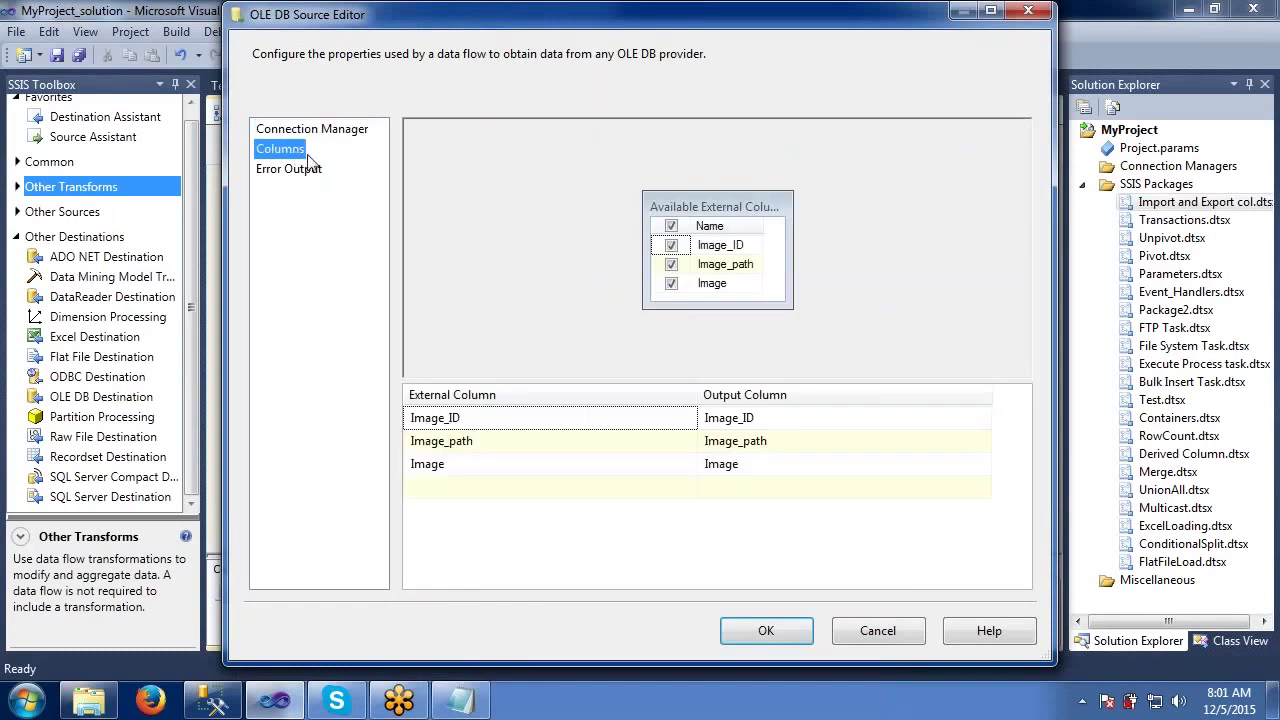
pyautogui.click(752, 632)
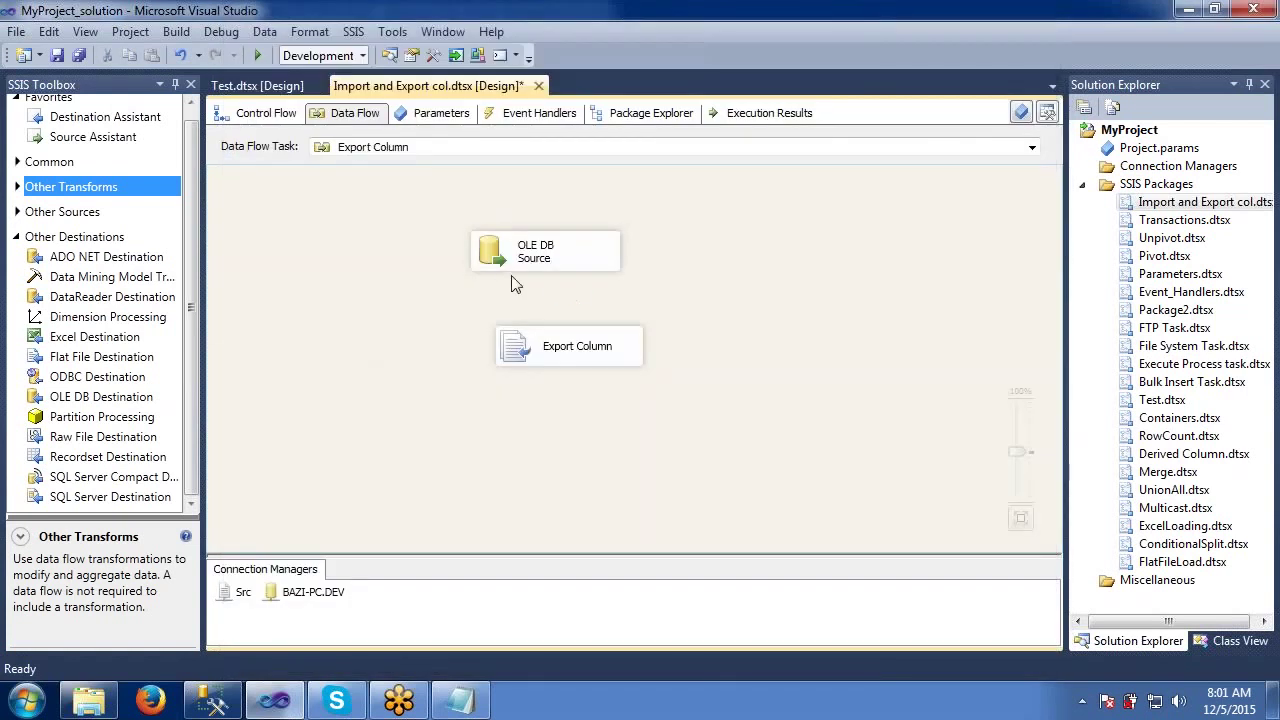
# - Connect the OLE DB Source to the Export Column transformation, with Image as the extract column and Image_path as the file path column
pyautogui.click(558, 258)
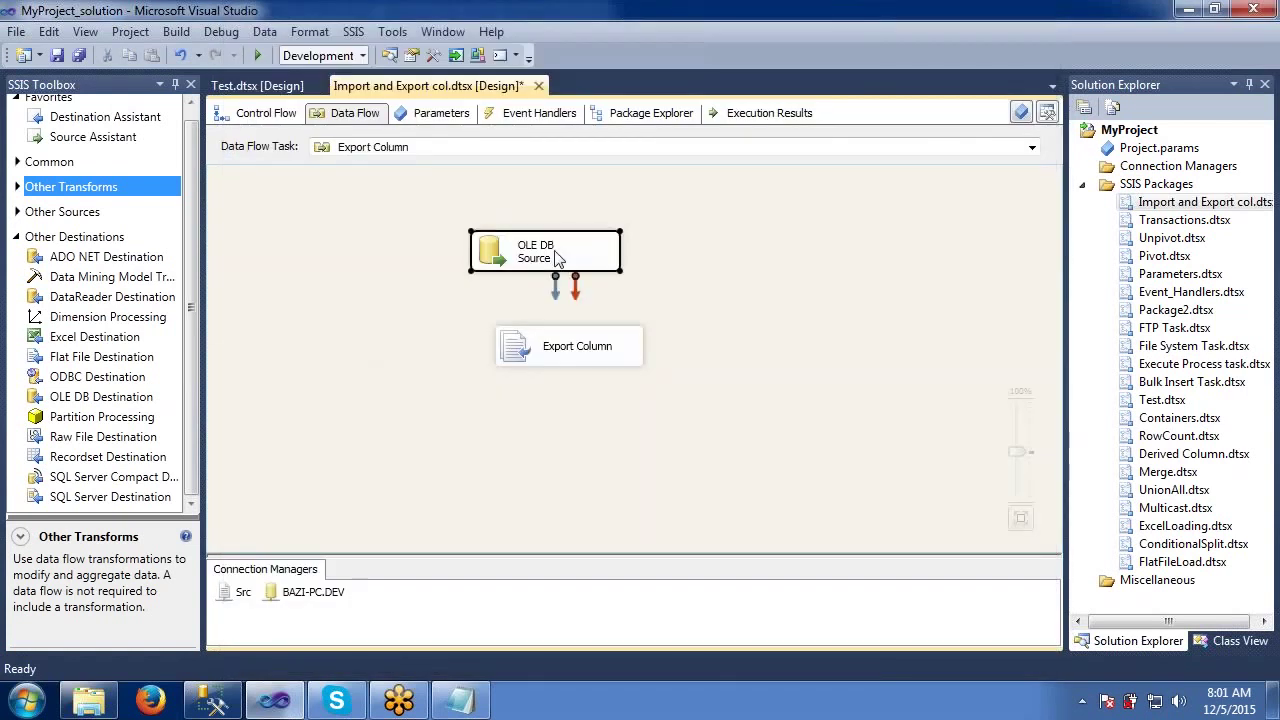
pyautogui.moveTo(555, 286); pyautogui.dragTo(567, 355)
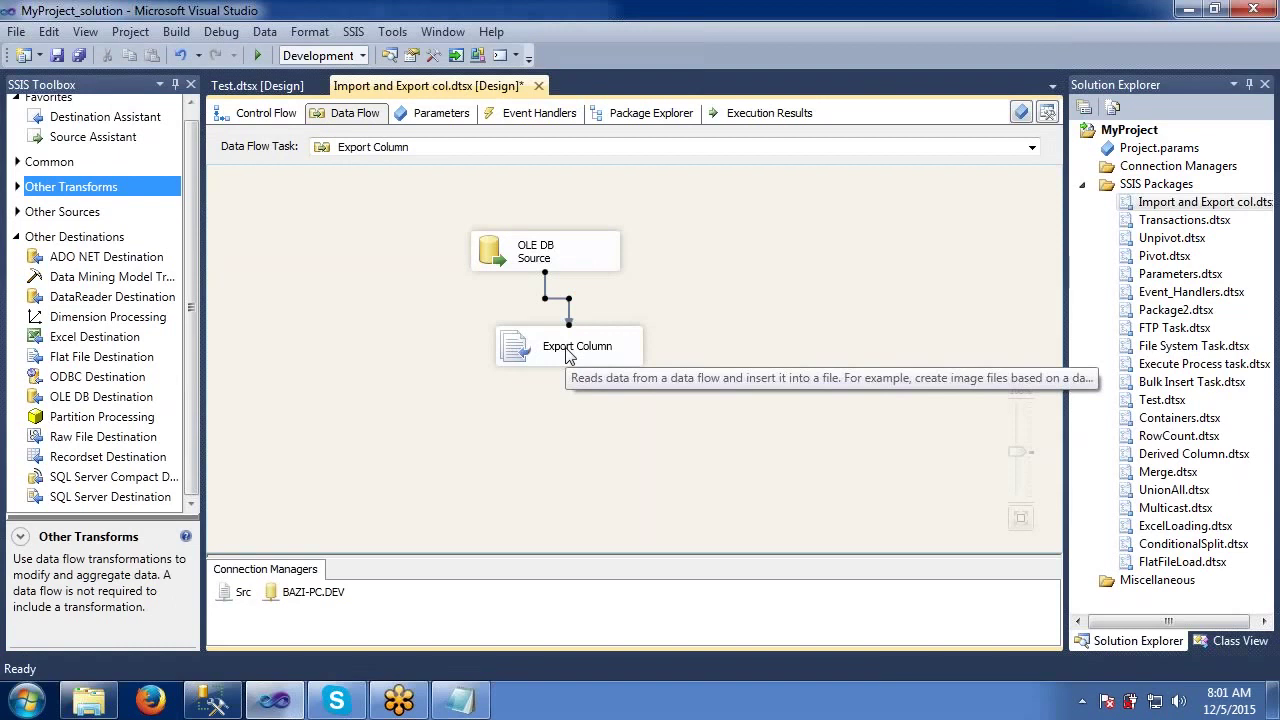
pyautogui.doubleClick(567, 355)
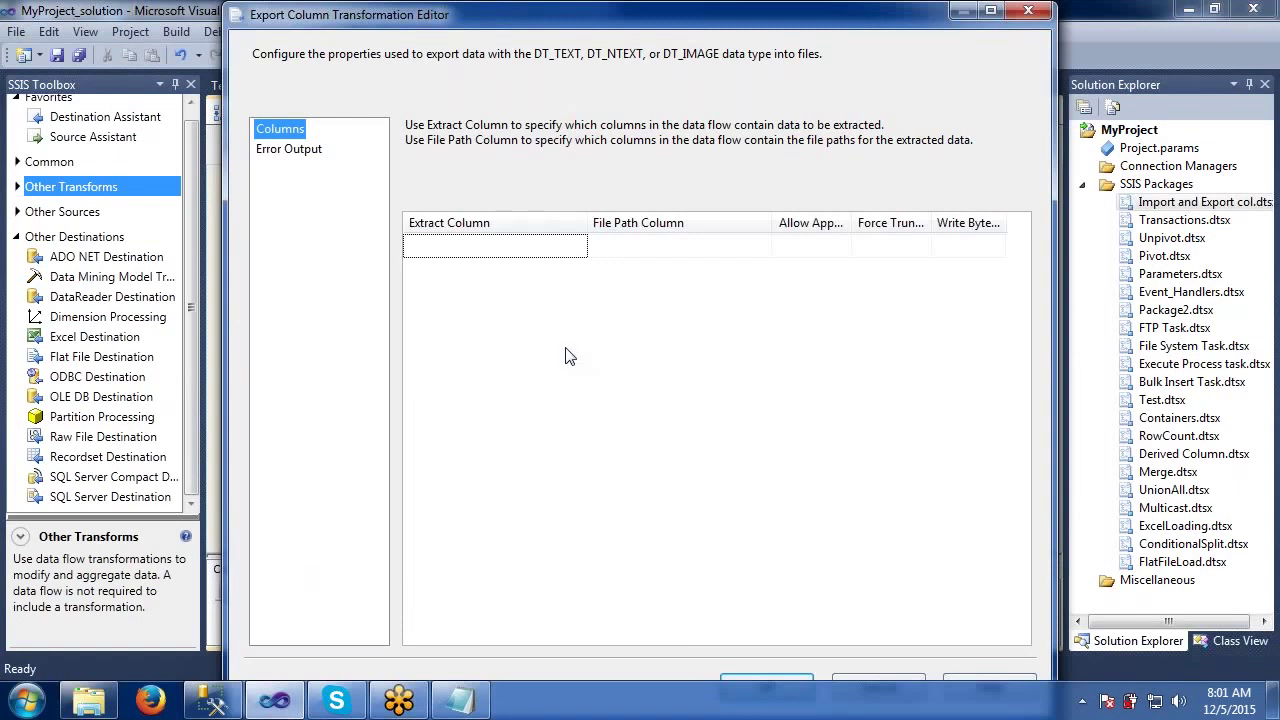
pyautogui.click(580, 248)
pyautogui.click(580, 248)
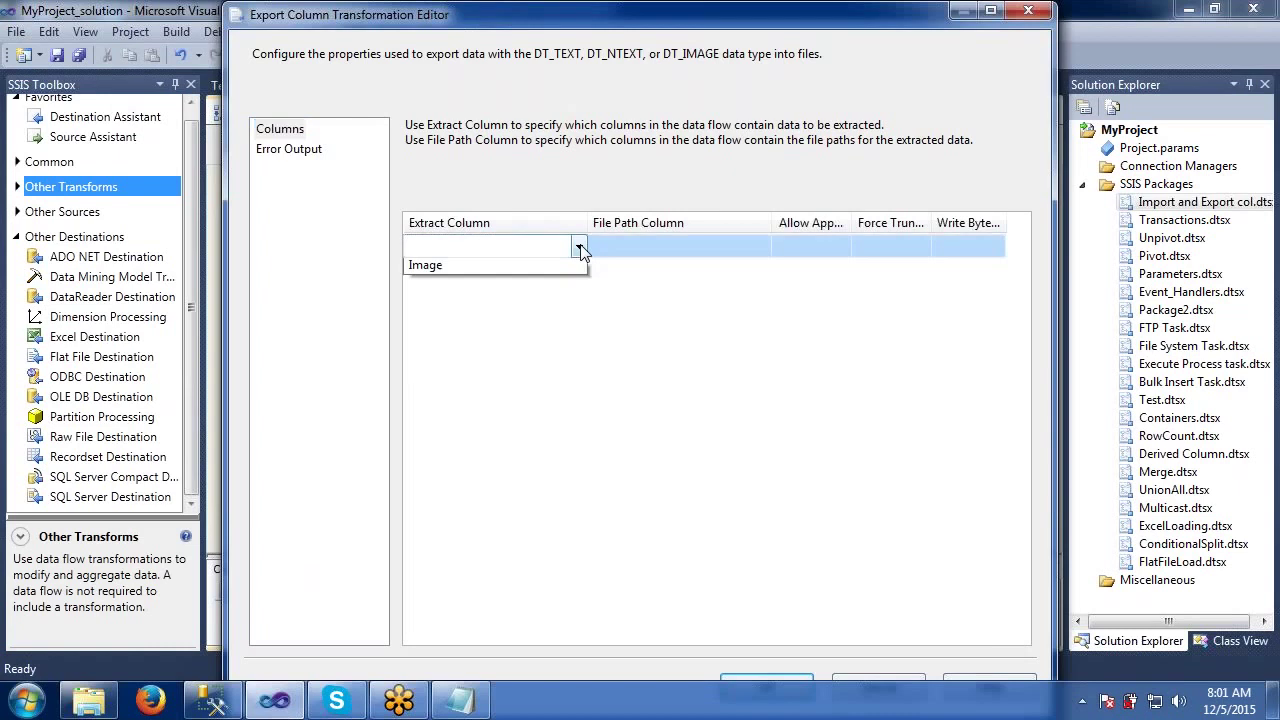
pyautogui.click(532, 266)
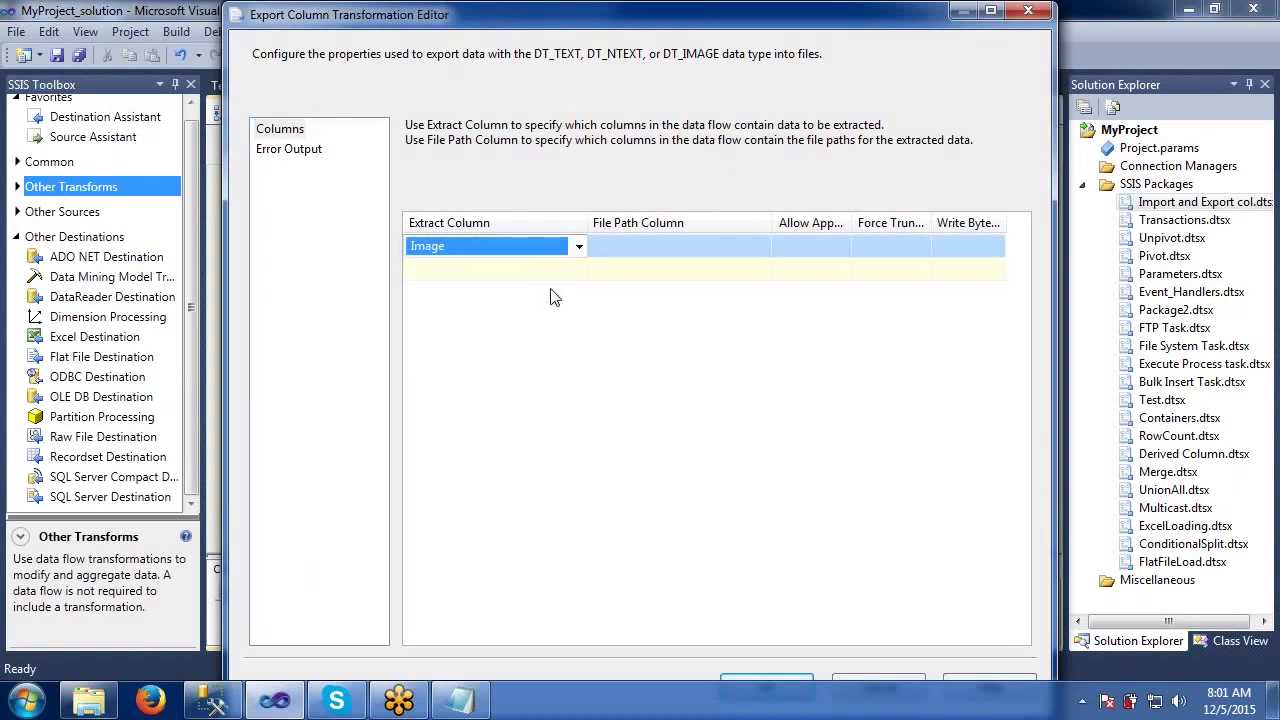
pyautogui.click(555, 297)
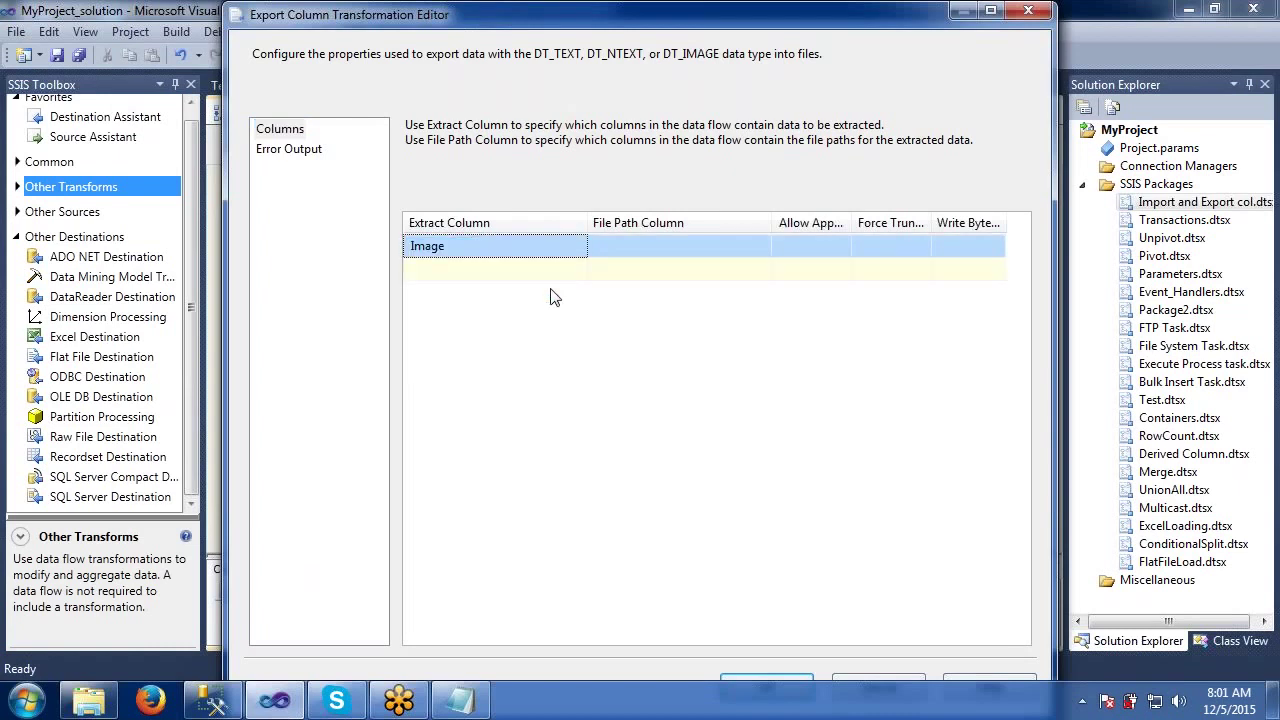
pyautogui.click(715, 245)
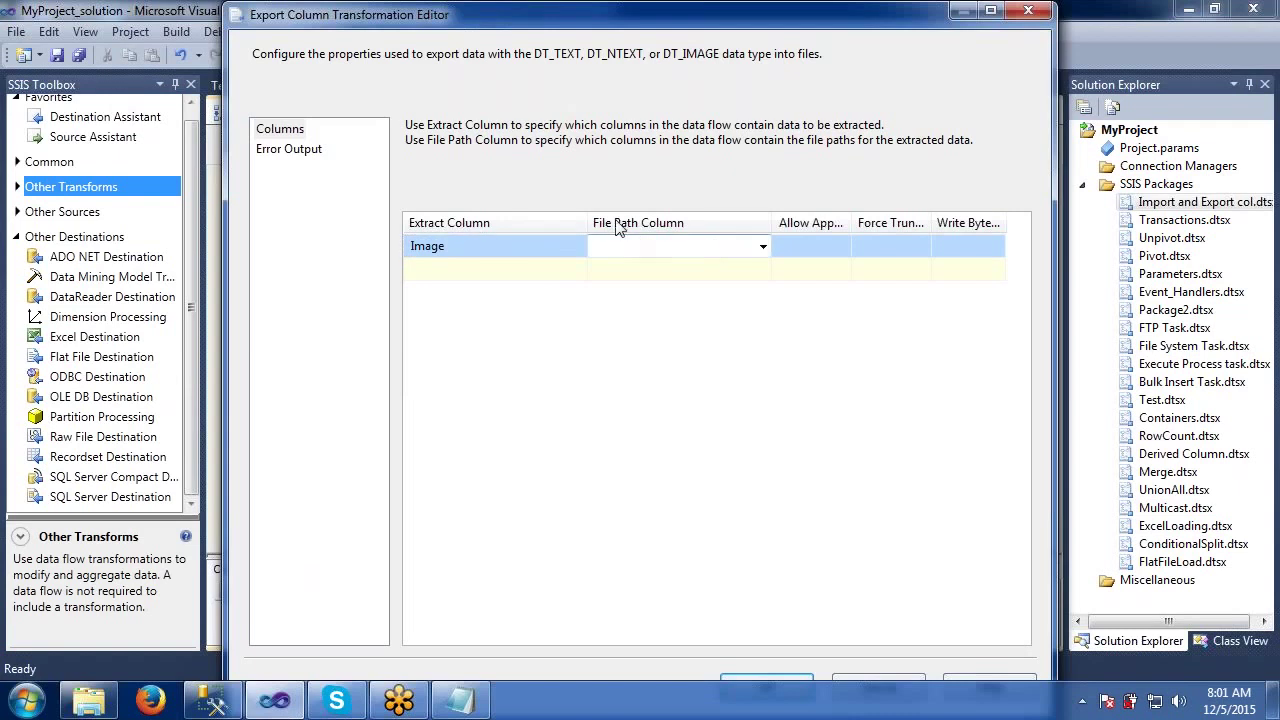
pyautogui.click(762, 246)
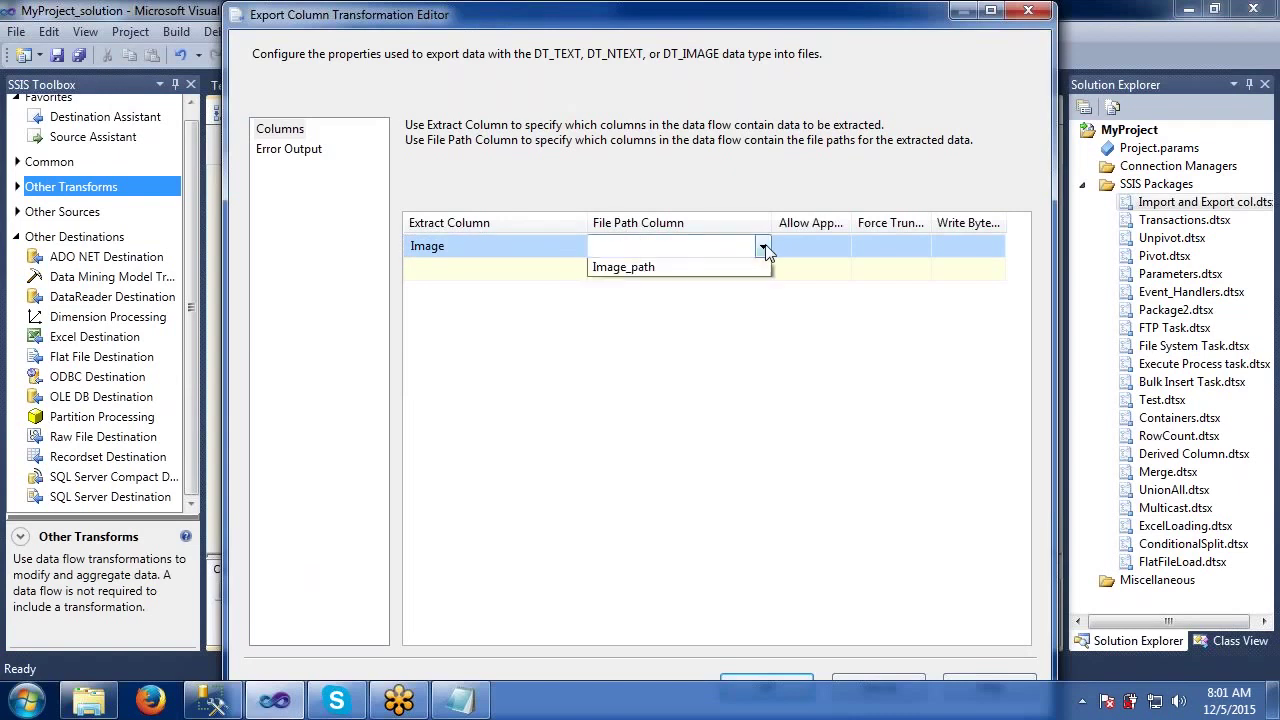
pyautogui.click(692, 264)
pyautogui.click(703, 321)
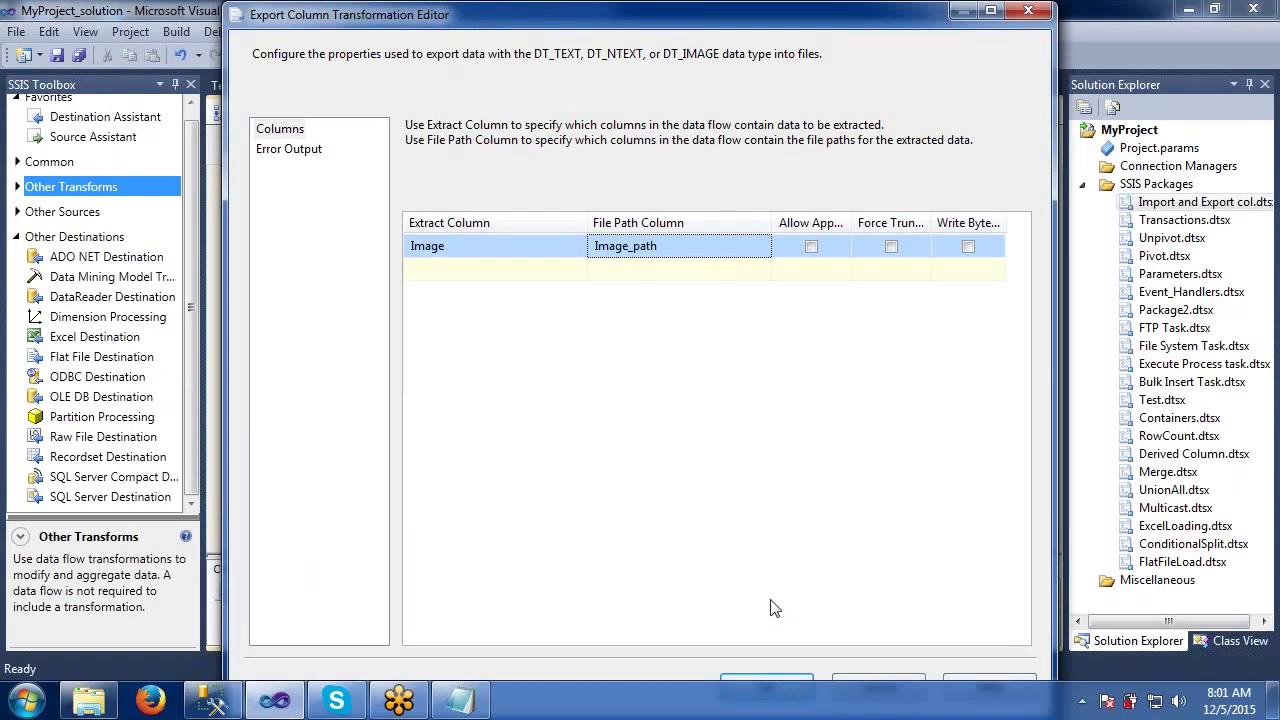
pyautogui.click(775, 682)
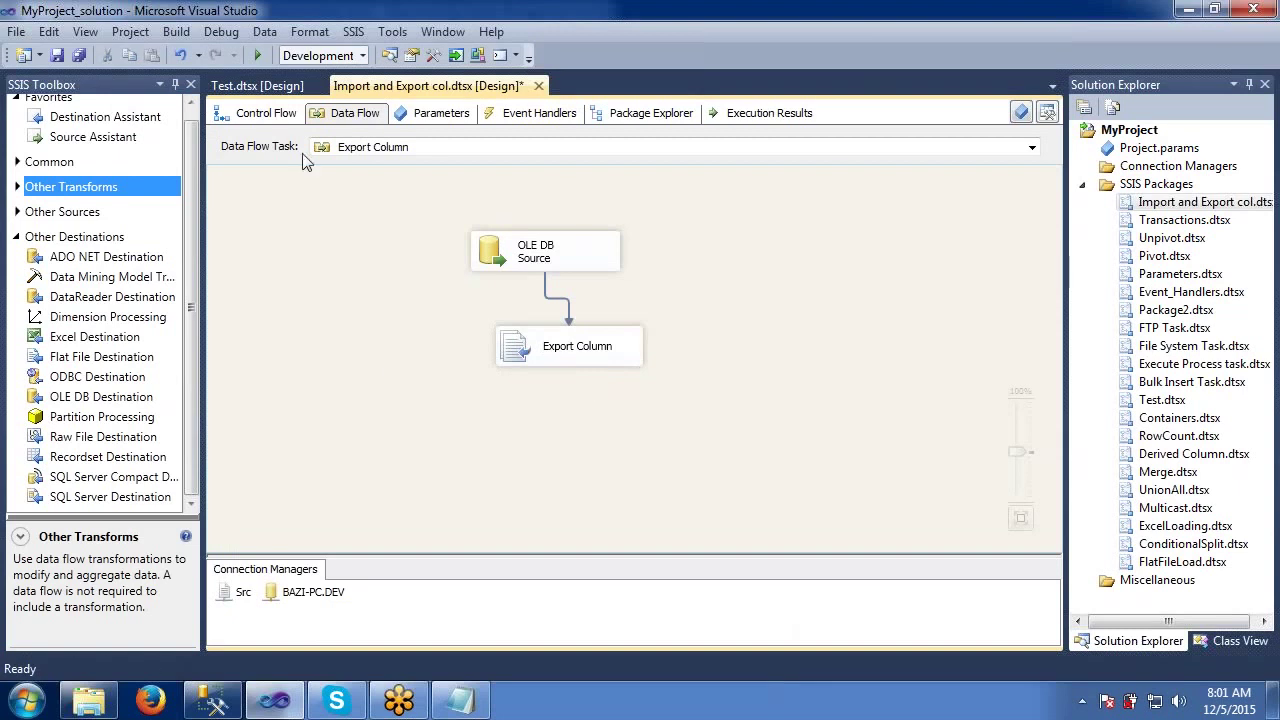
# - Disable the Import Column task in the control flow
pyautogui.click(268, 116)
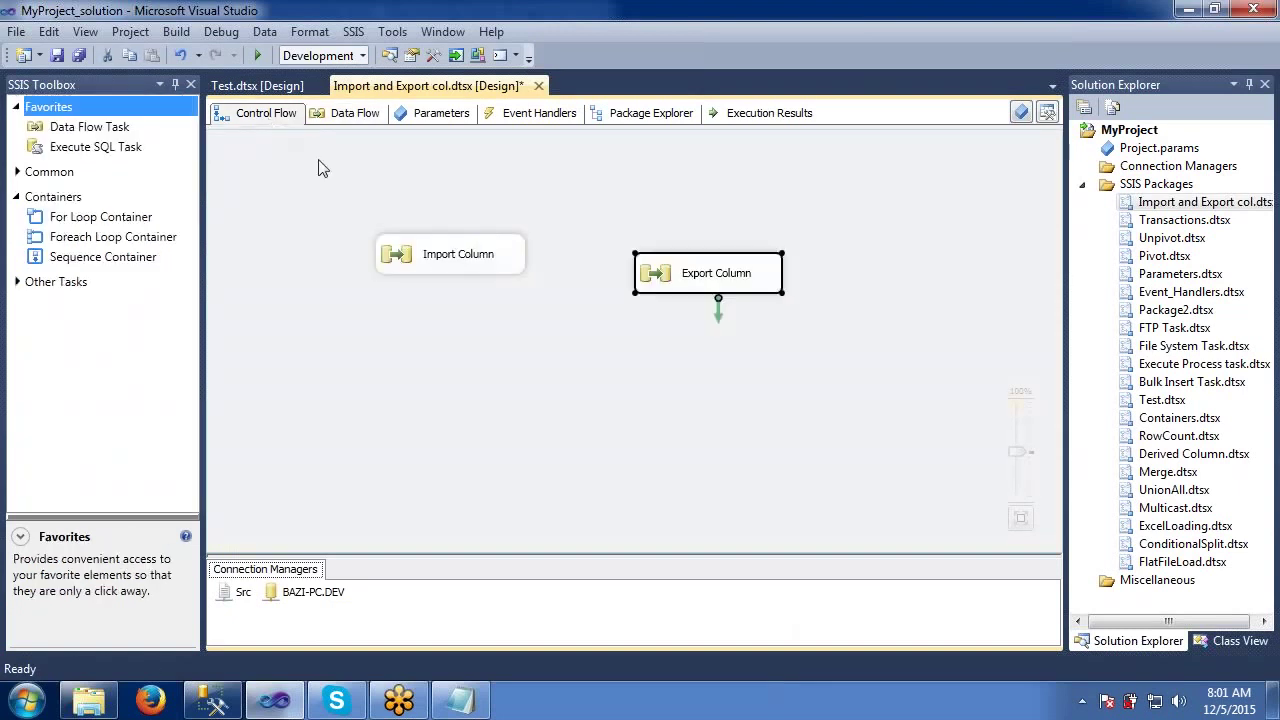
pyautogui.click(418, 256)
pyautogui.rightClick(418, 258)
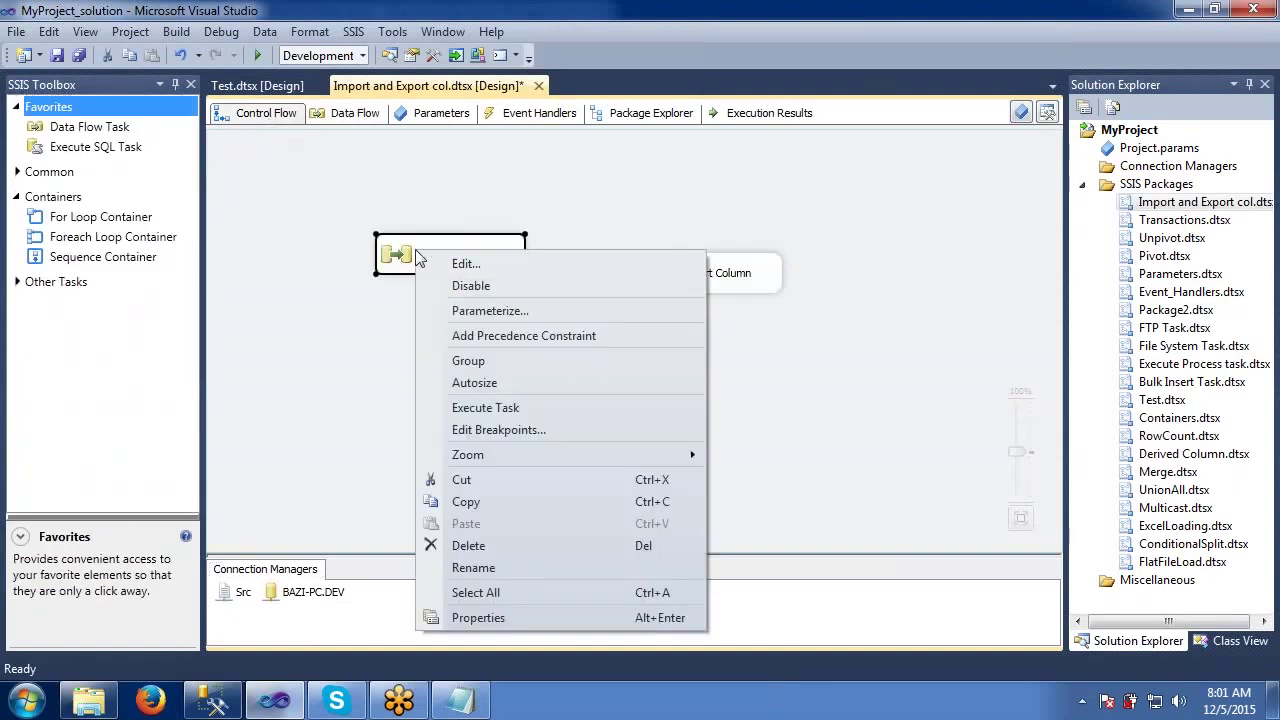
pyautogui.click(470, 285)
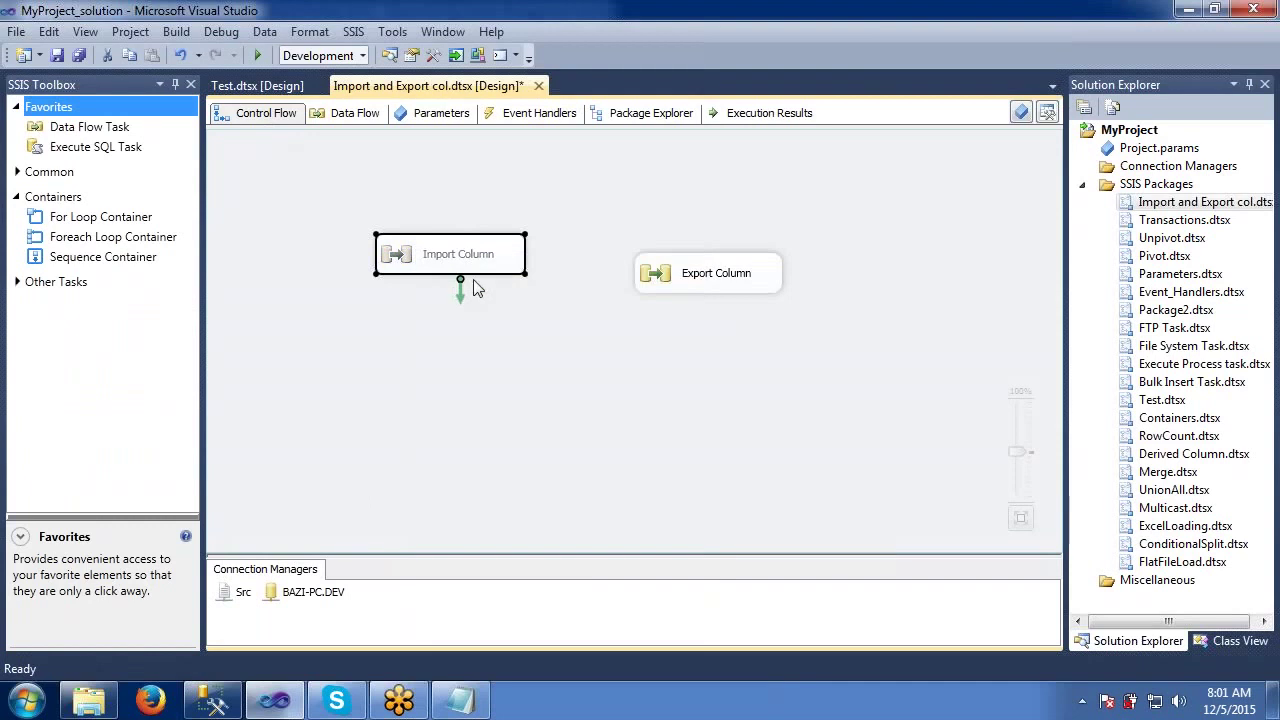
# - Run the package with the Export Column task enabled and open that task's data flow to view its execution
pyautogui.click(684, 278)
pyautogui.click(634, 238)
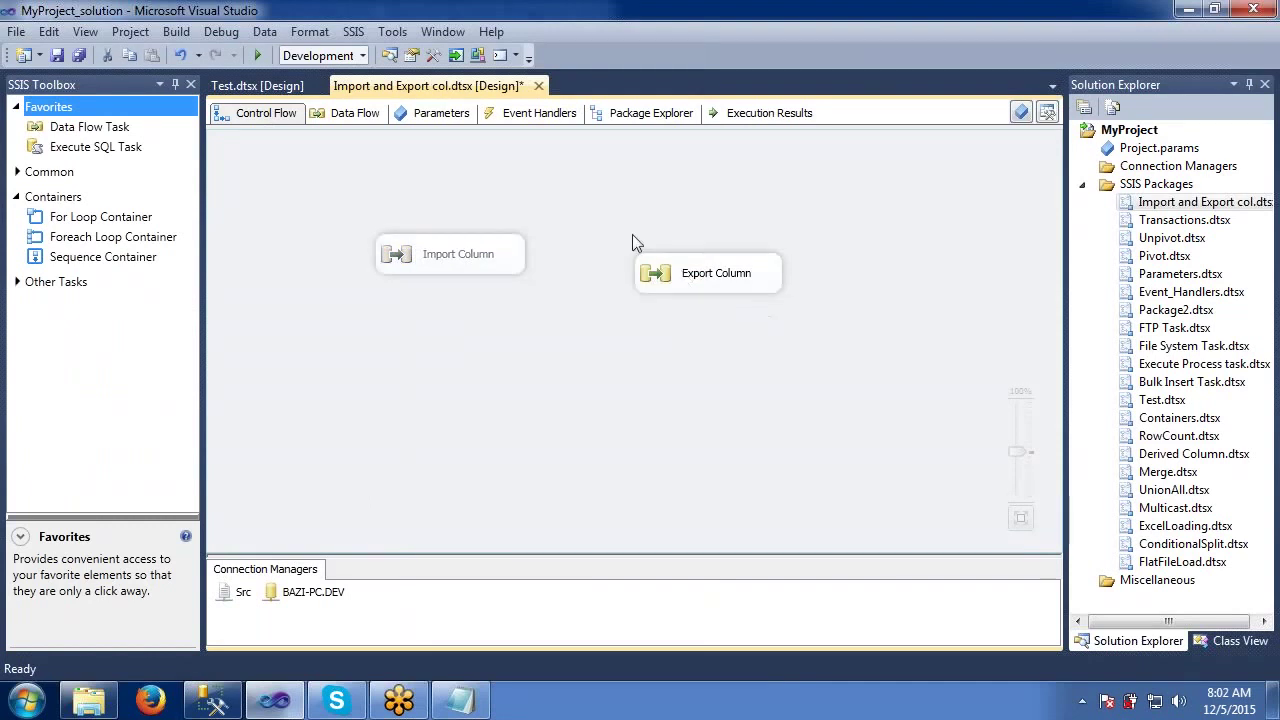
pyautogui.click(258, 57)
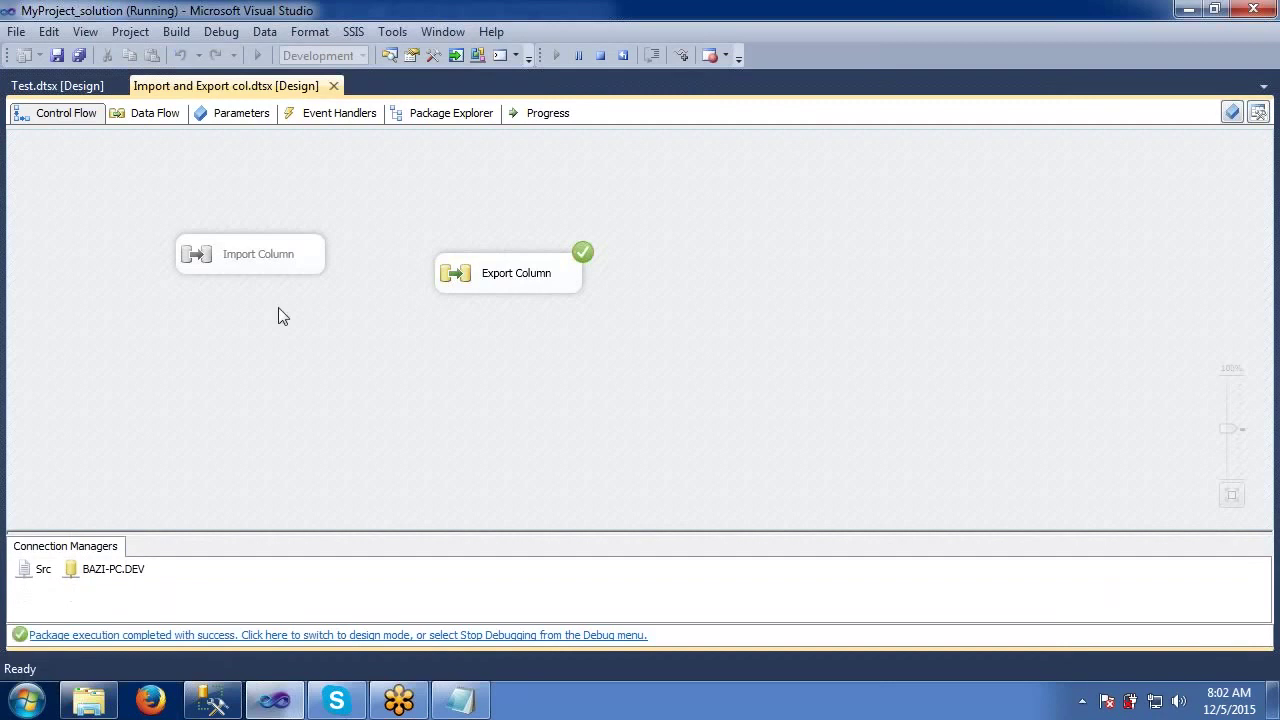
pyautogui.doubleClick(455, 279)
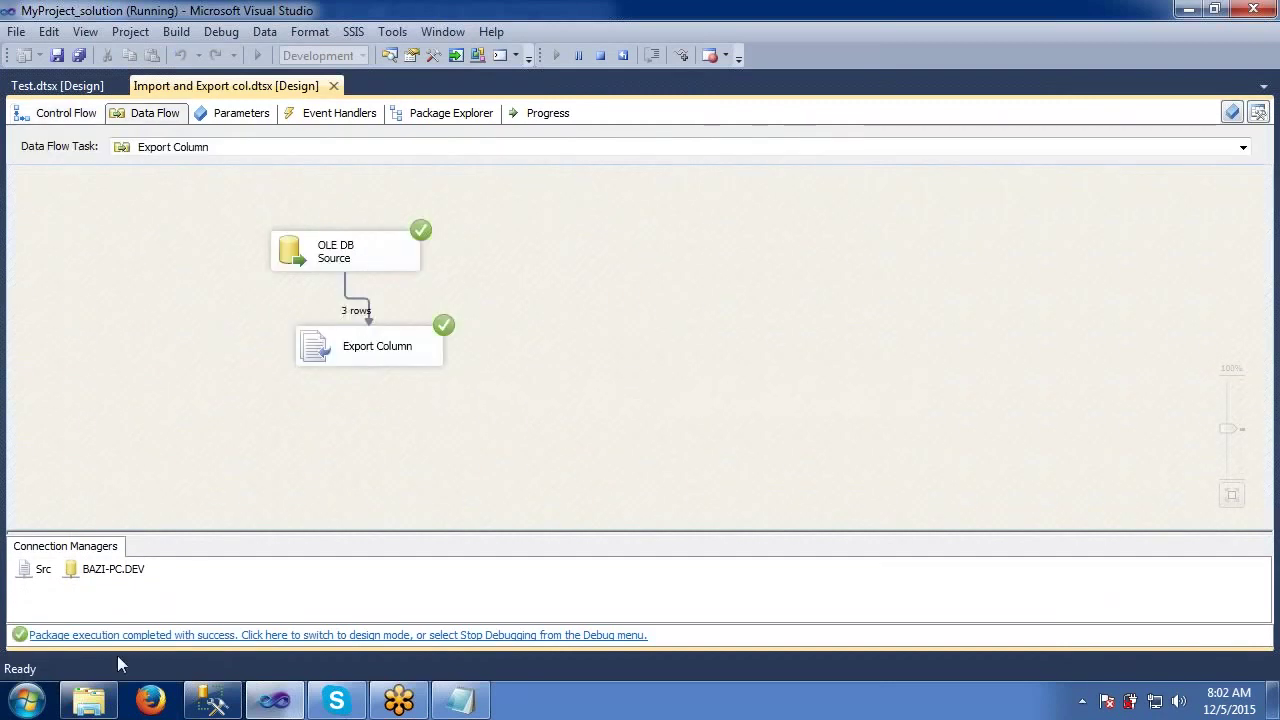
# - Check the Sample Pictures folder in Windows Explorer for exported pictures and compare them with the Image_path values in Management Studio
pyautogui.click(78, 711)
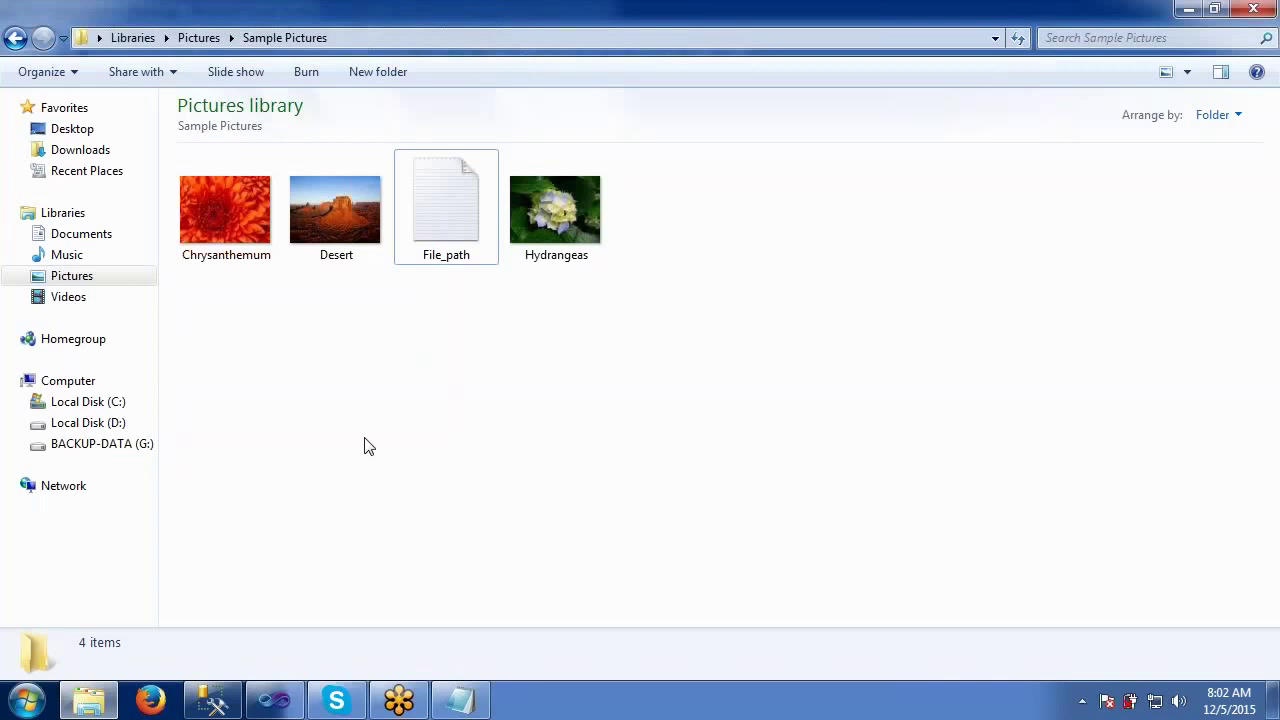
pyautogui.click(274, 700)
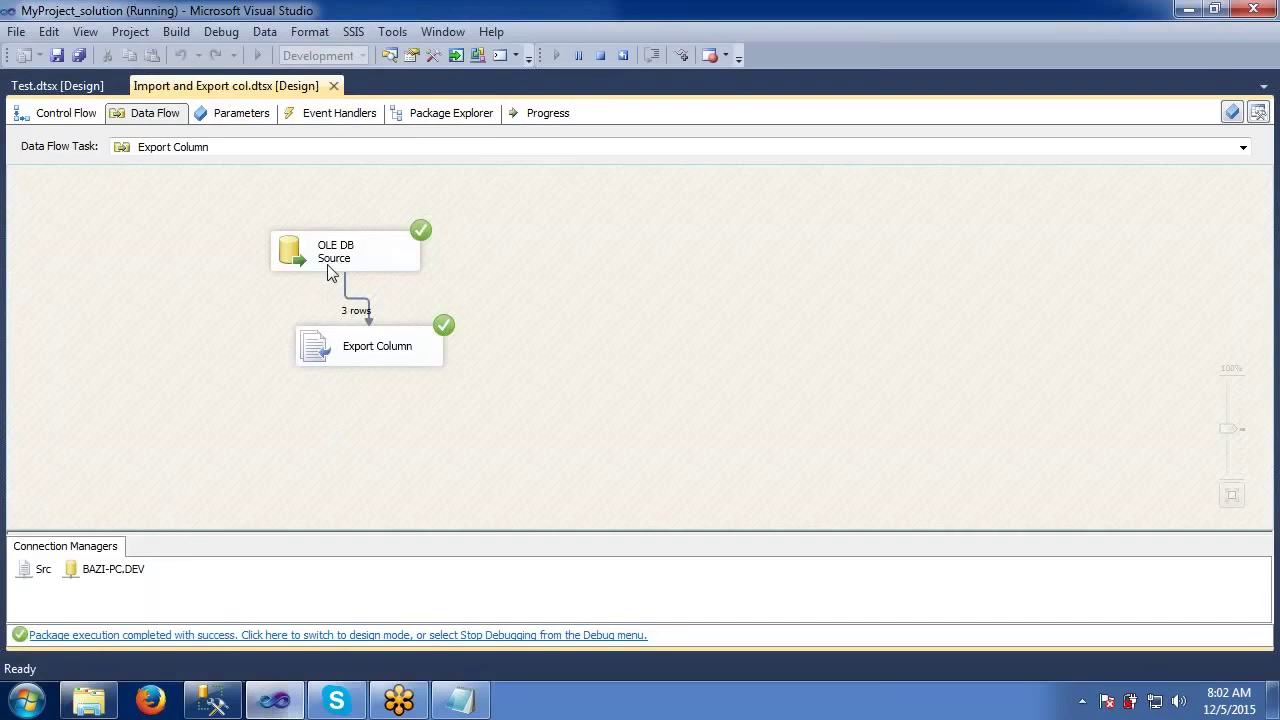
pyautogui.click(212, 700)
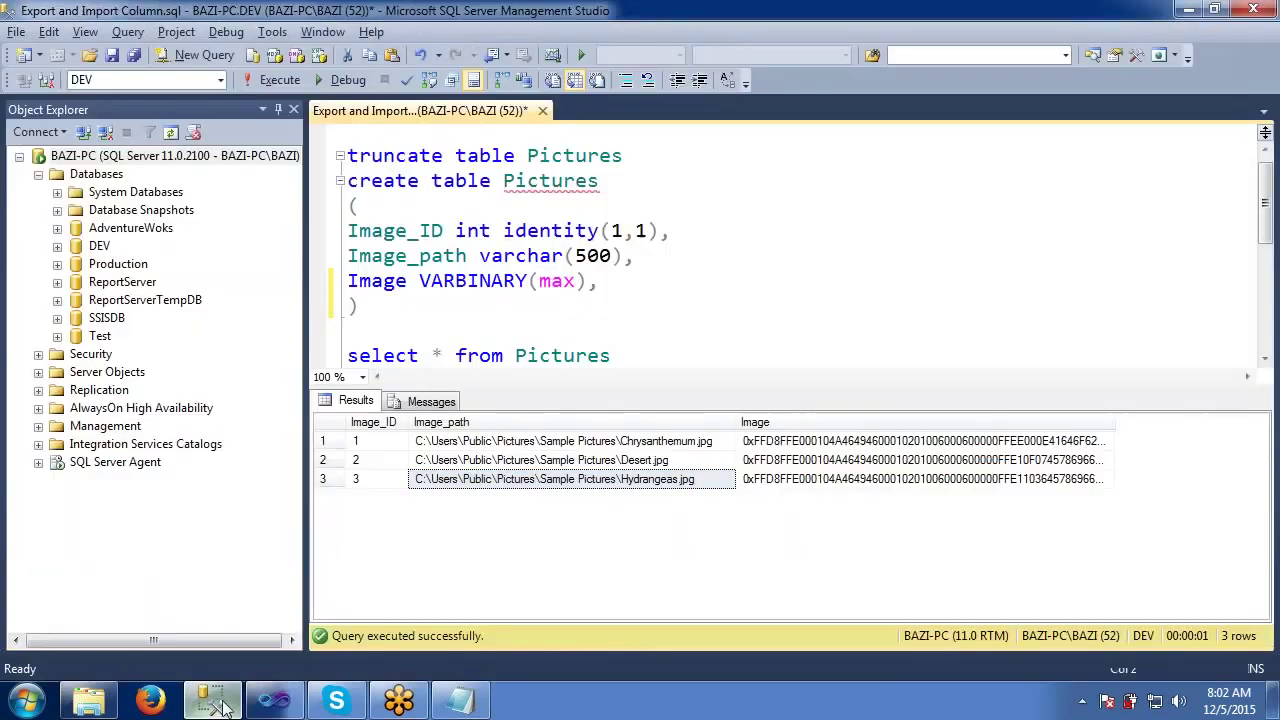
pyautogui.click(486, 441)
pyautogui.click(488, 462)
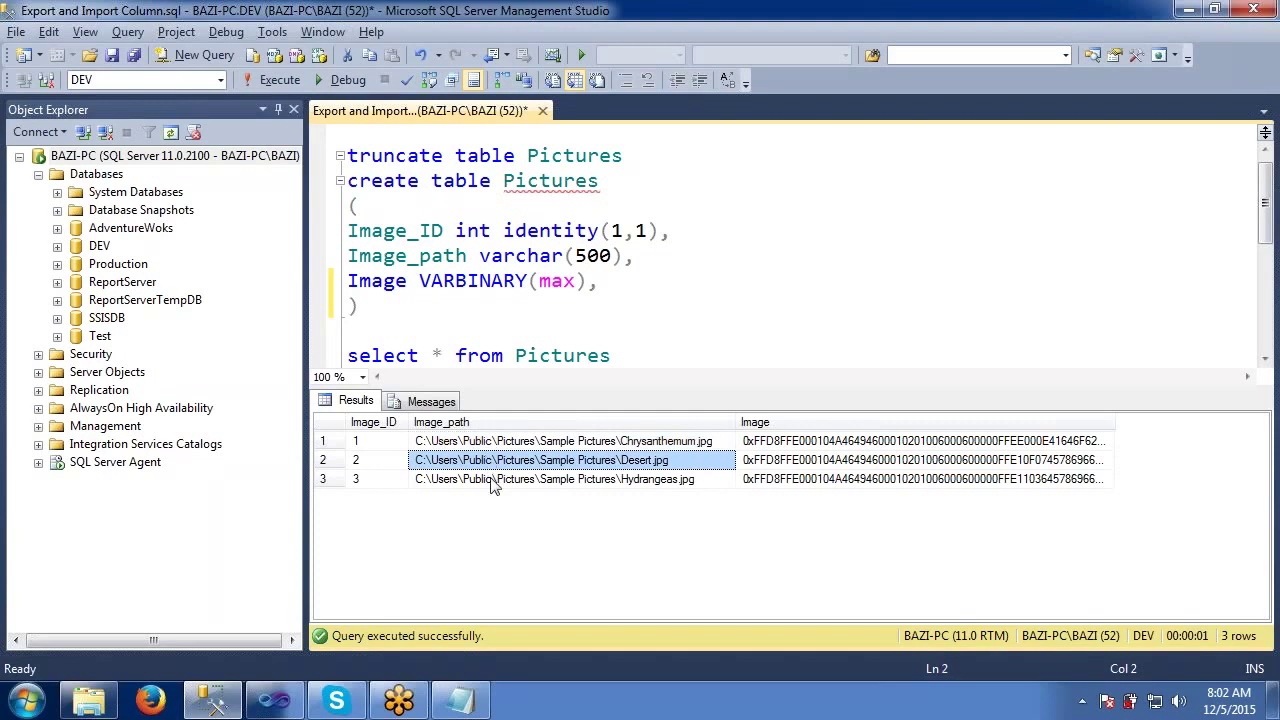
pyautogui.click(490, 480)
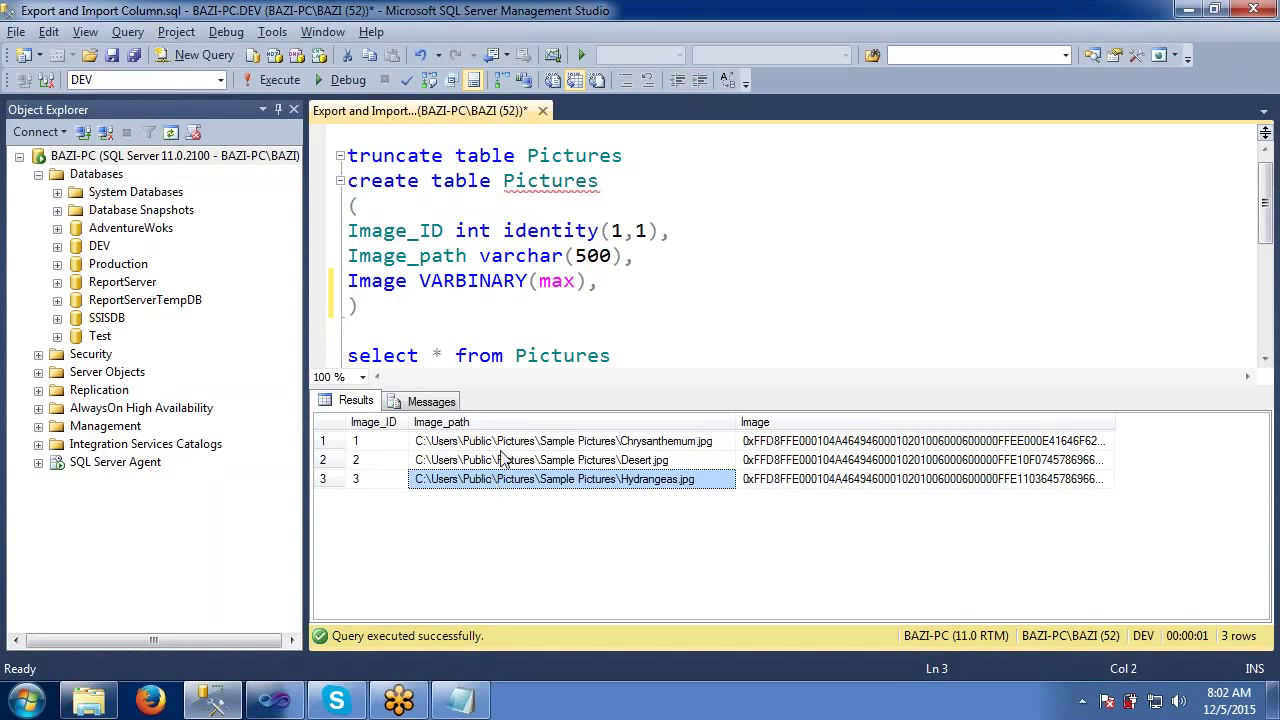
# - Compare the Image_path and Image values of the three Pictures rows in the query results, widening the Image_path column
pyautogui.click(505, 457)
pyautogui.click(505, 445)
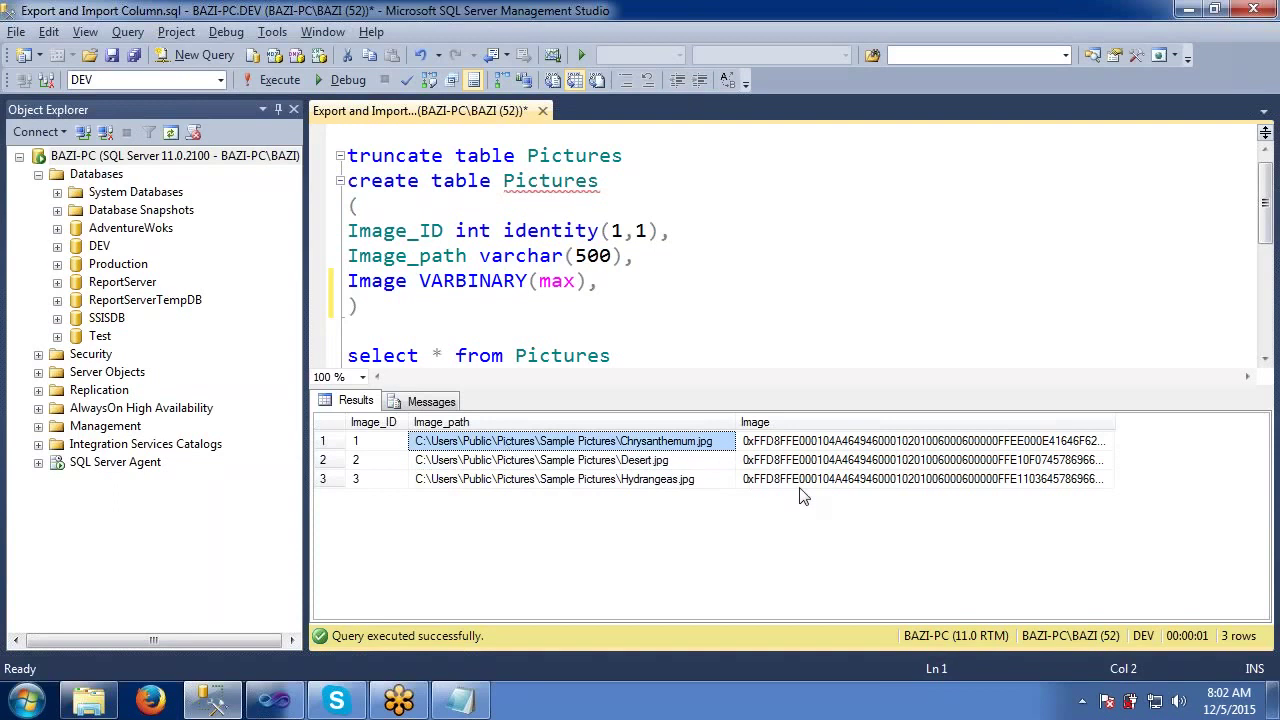
pyautogui.click(812, 480)
pyautogui.click(812, 460)
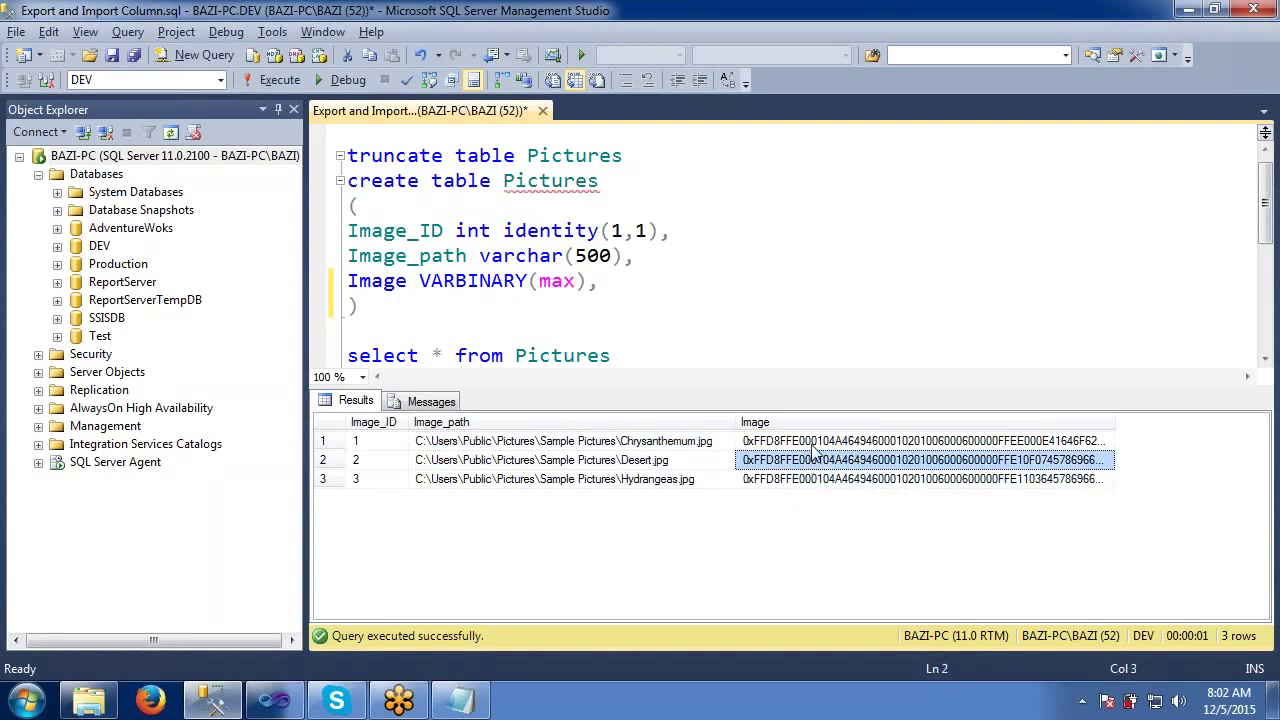
pyautogui.click(812, 444)
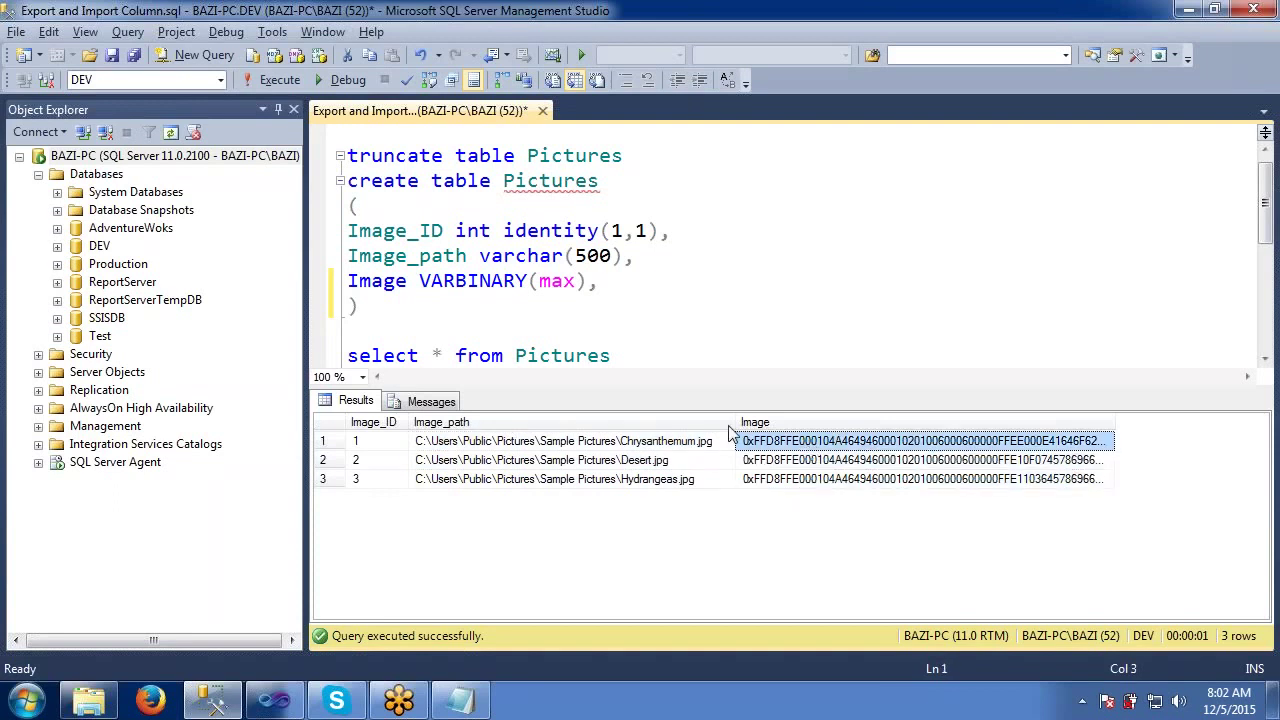
pyautogui.moveTo(735, 421); pyautogui.dragTo(790, 421)
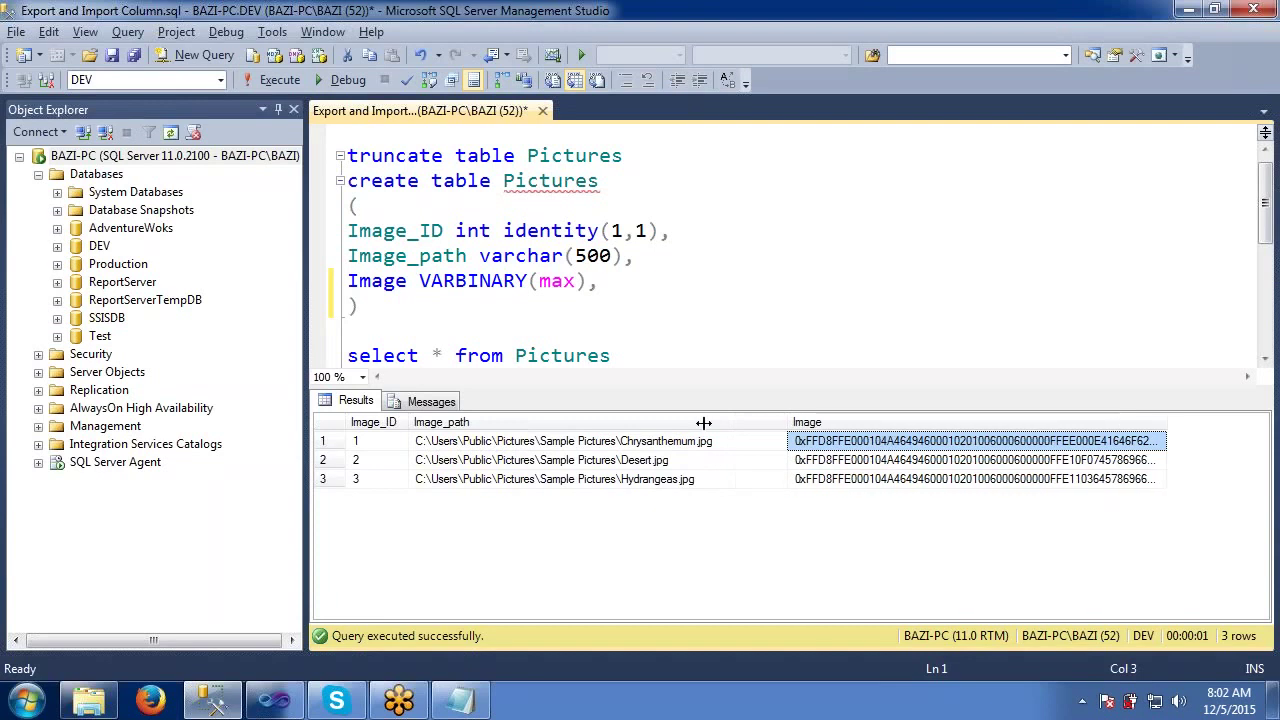
pyautogui.click(627, 444)
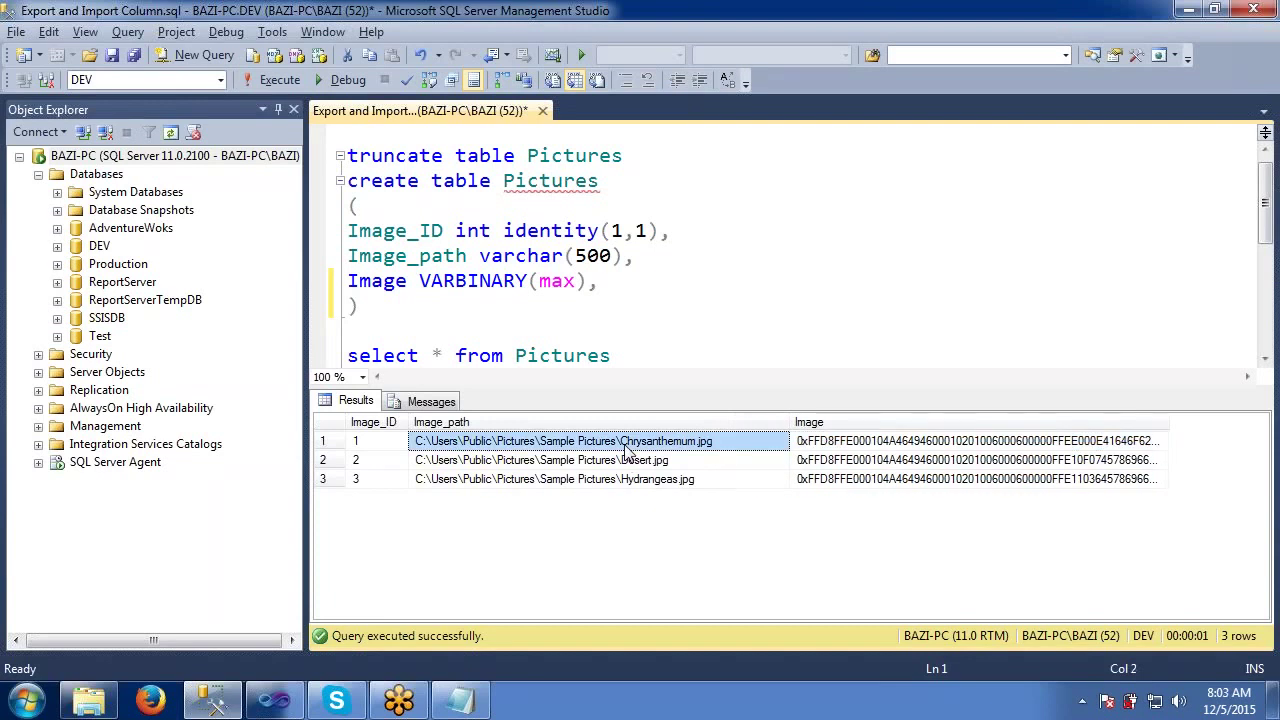
pyautogui.click(838, 444)
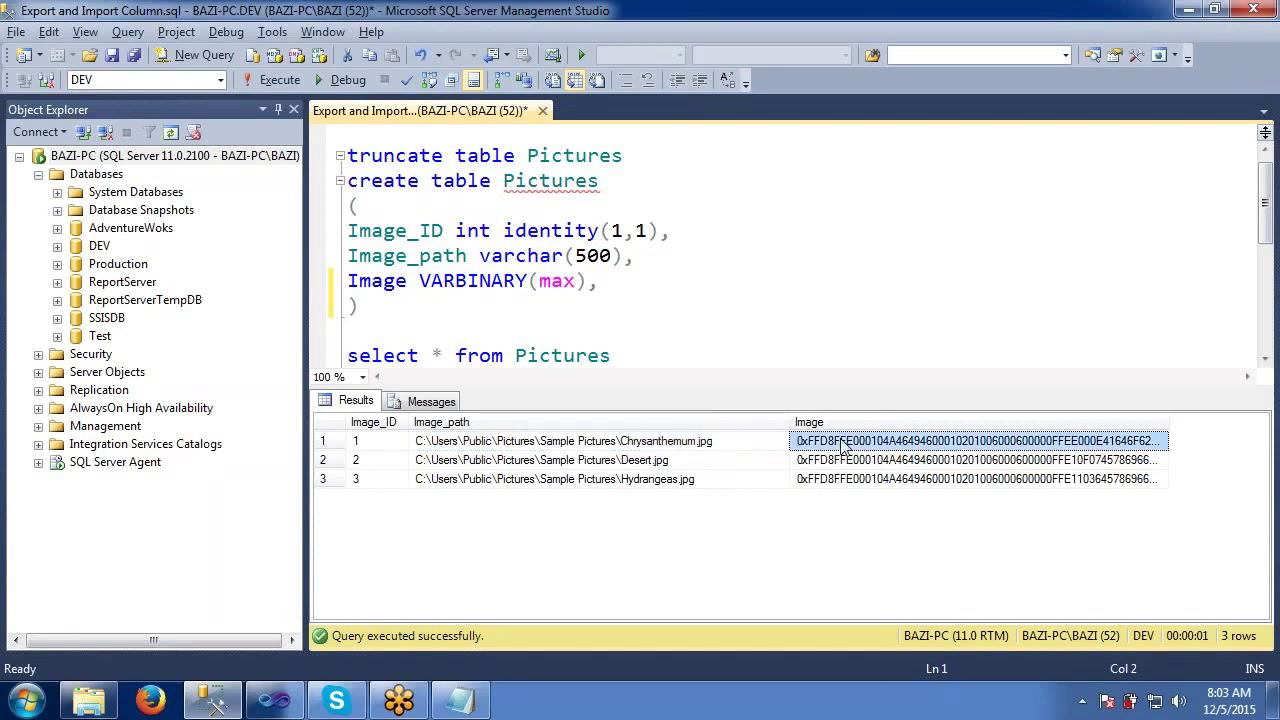
pyautogui.click(748, 447)
pyautogui.click(676, 462)
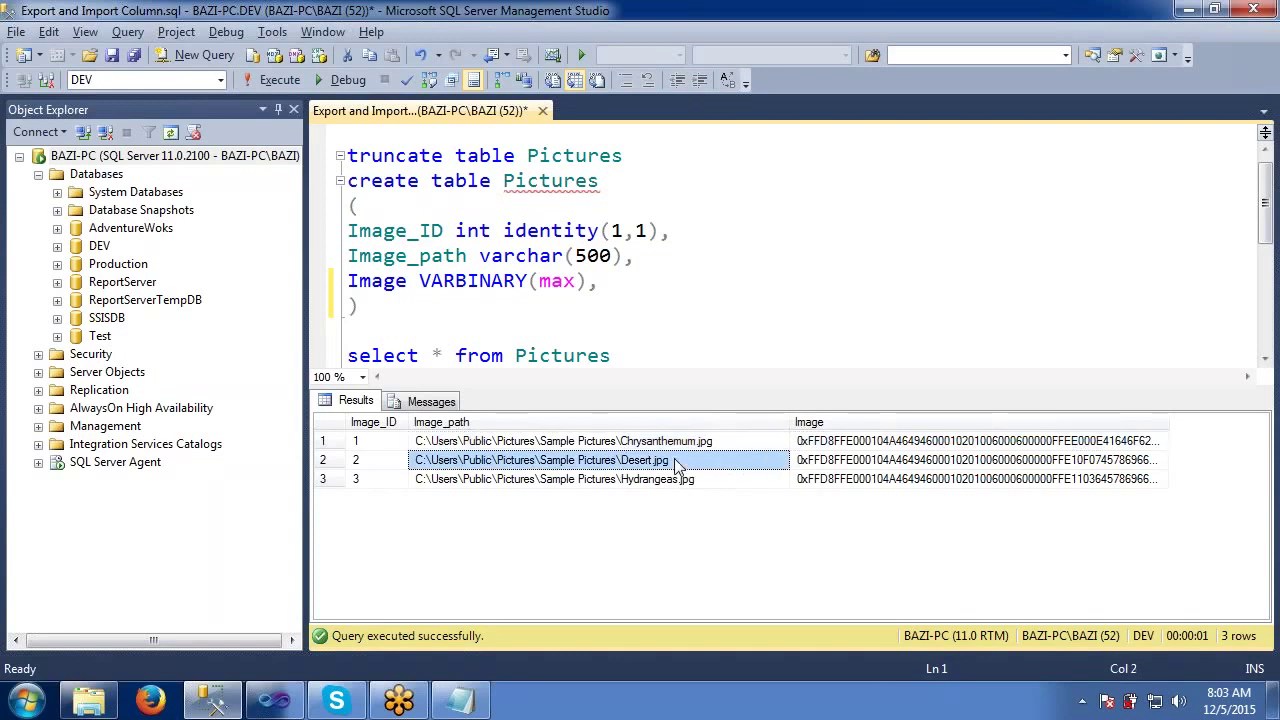
pyautogui.click(679, 480)
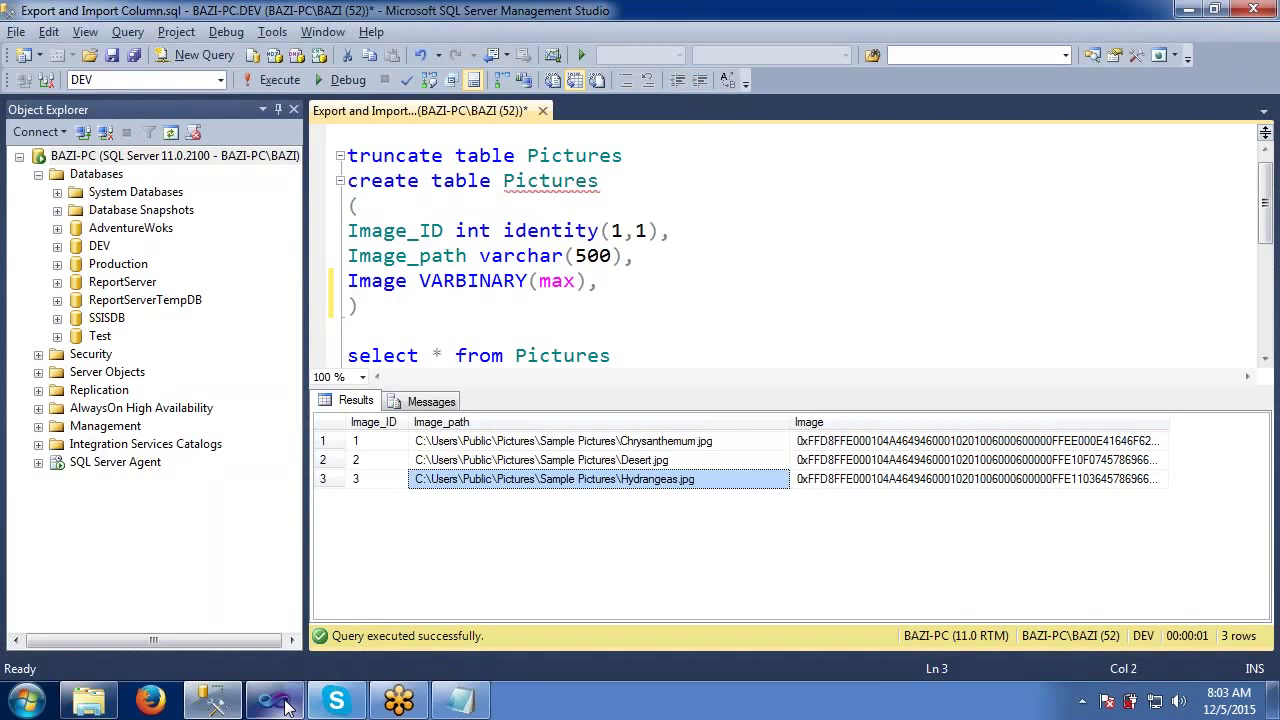
# - Switch to Visual Studio, stop debugging the package and return to its control flow
pyautogui.click(275, 702)
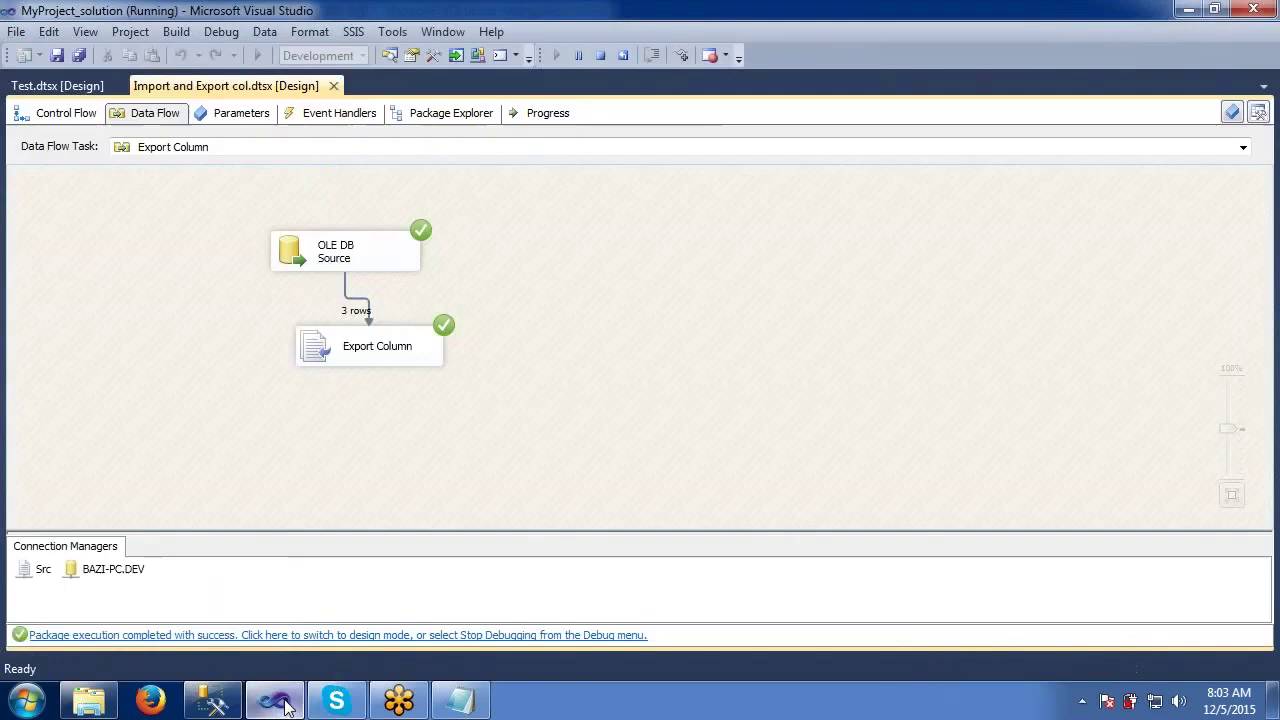
pyautogui.click(601, 55)
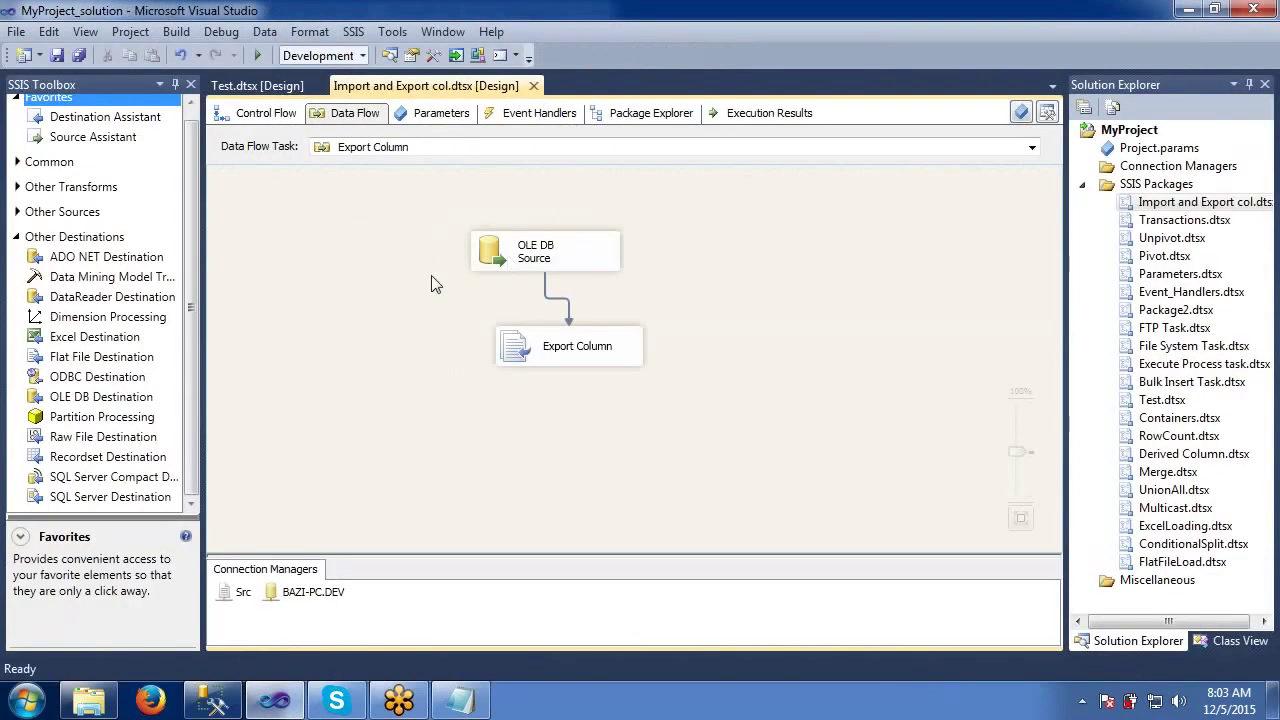
pyautogui.click(272, 116)
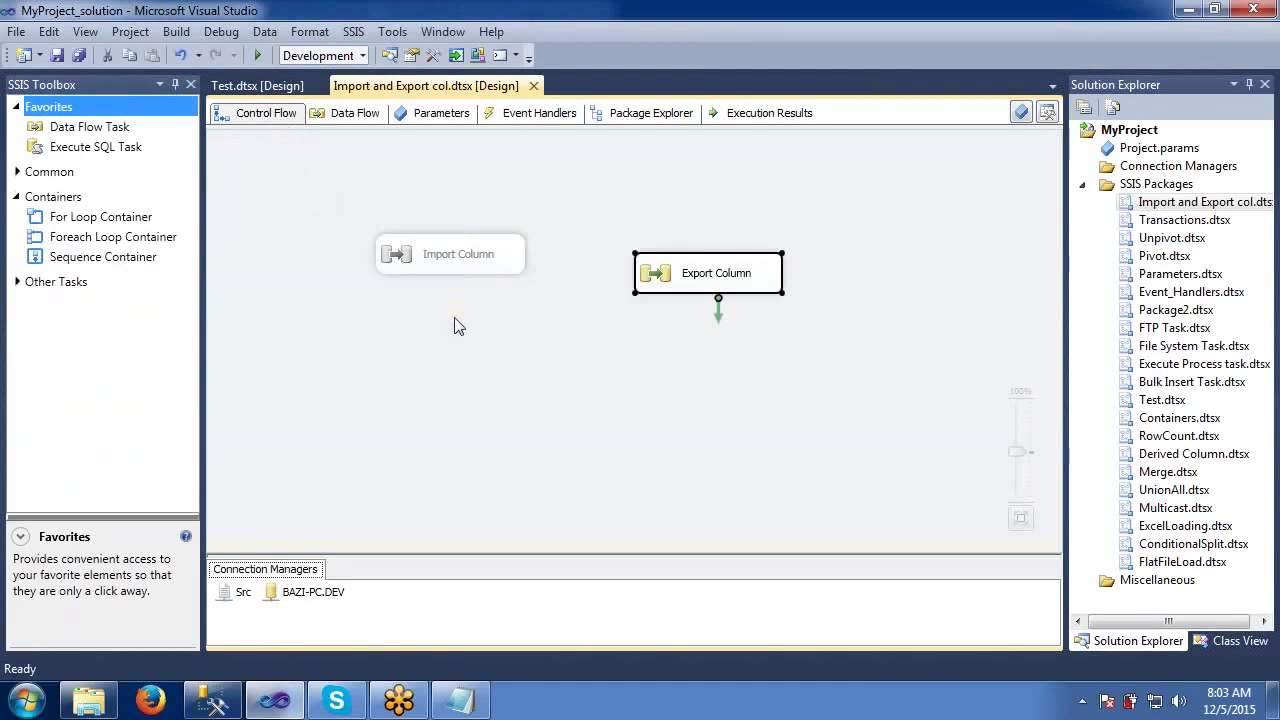
pyautogui.click(455, 320)
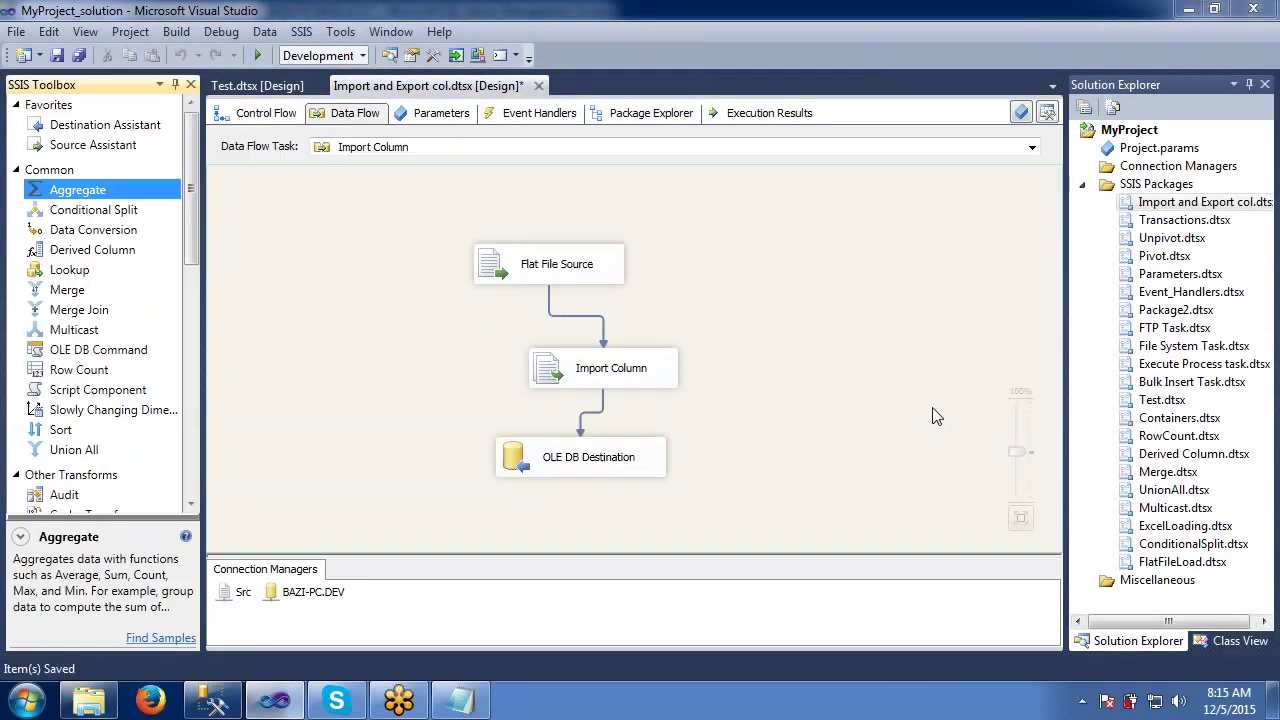
pyautogui.click(936, 416)
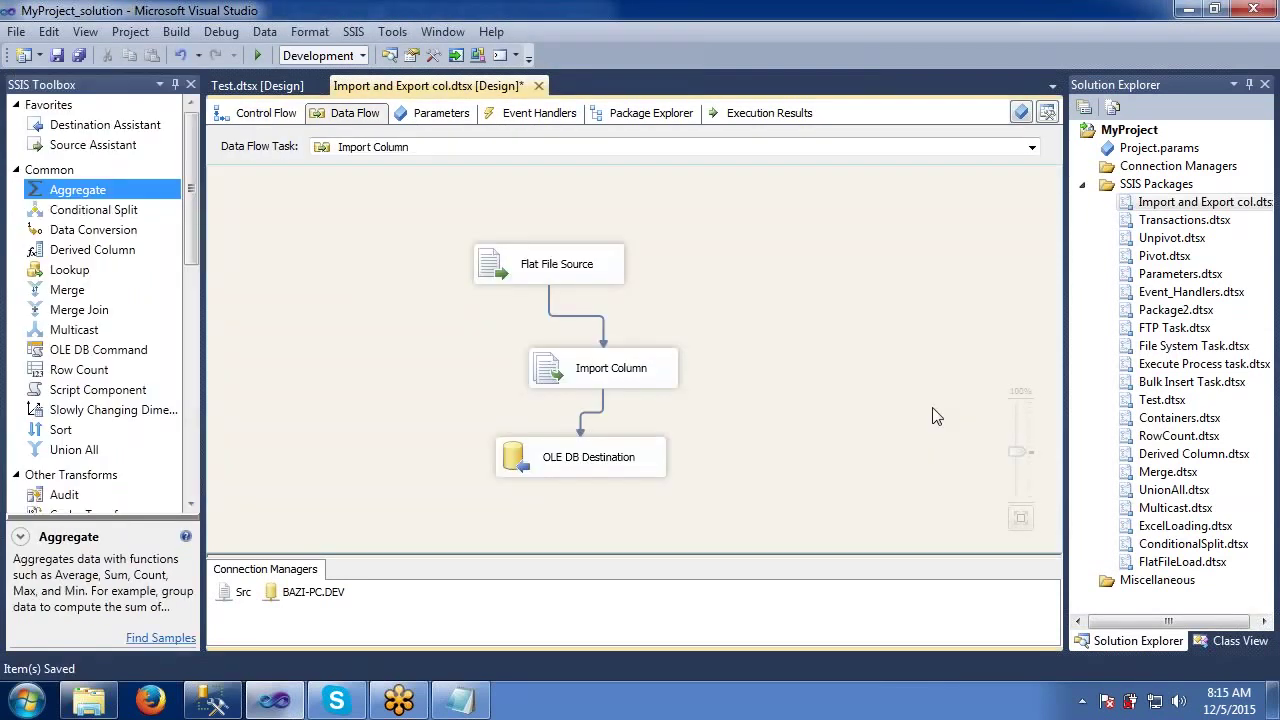